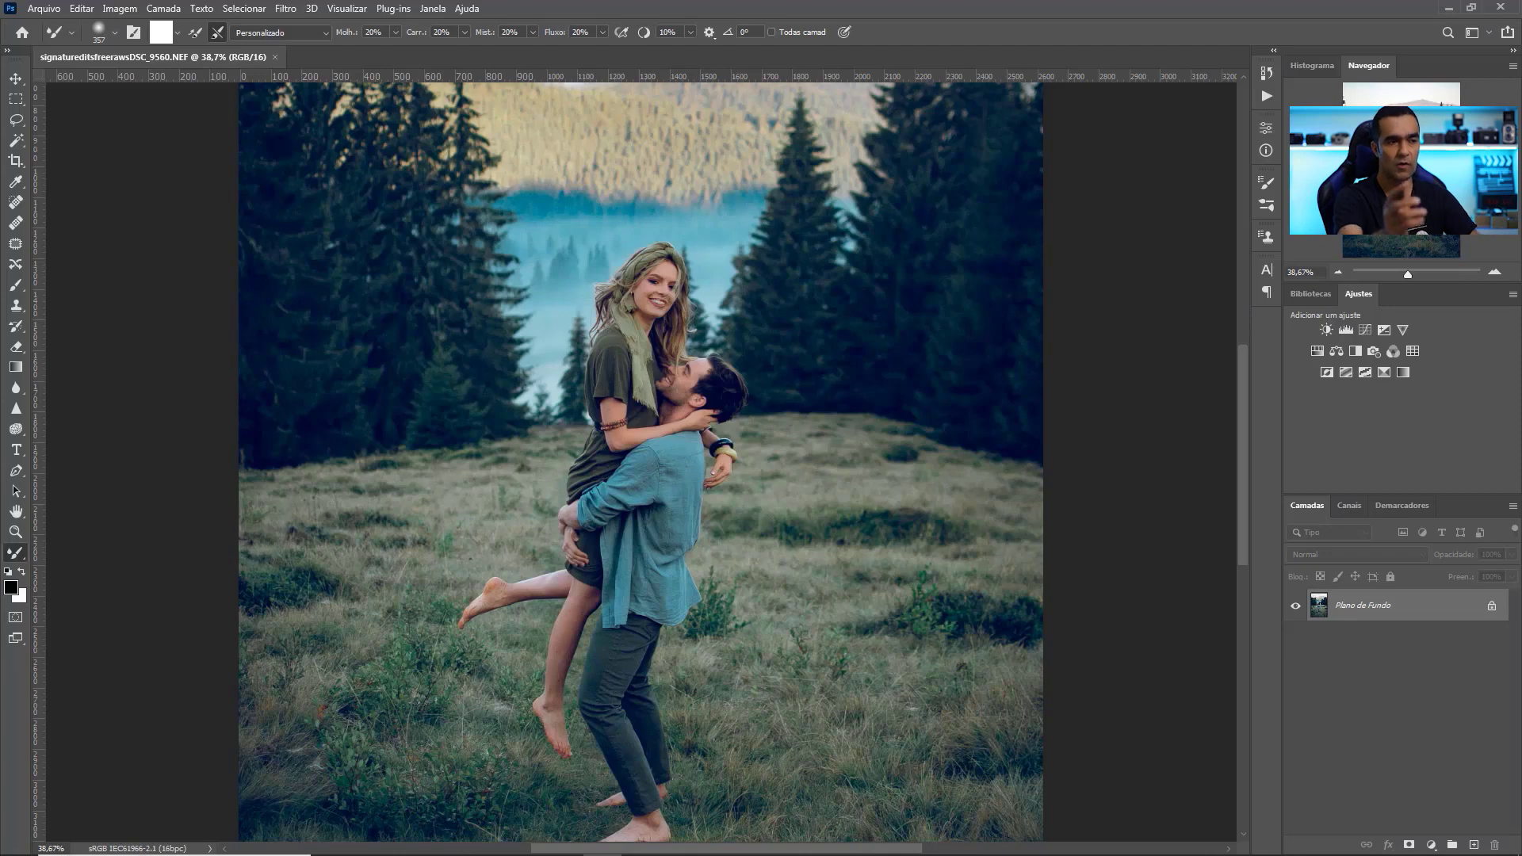
Duplicate the background layer once, undoing the extra second copy.
{"action": "left_click_drag", "start_coordinate": [640, 507], "coordinate": [630, 399]}
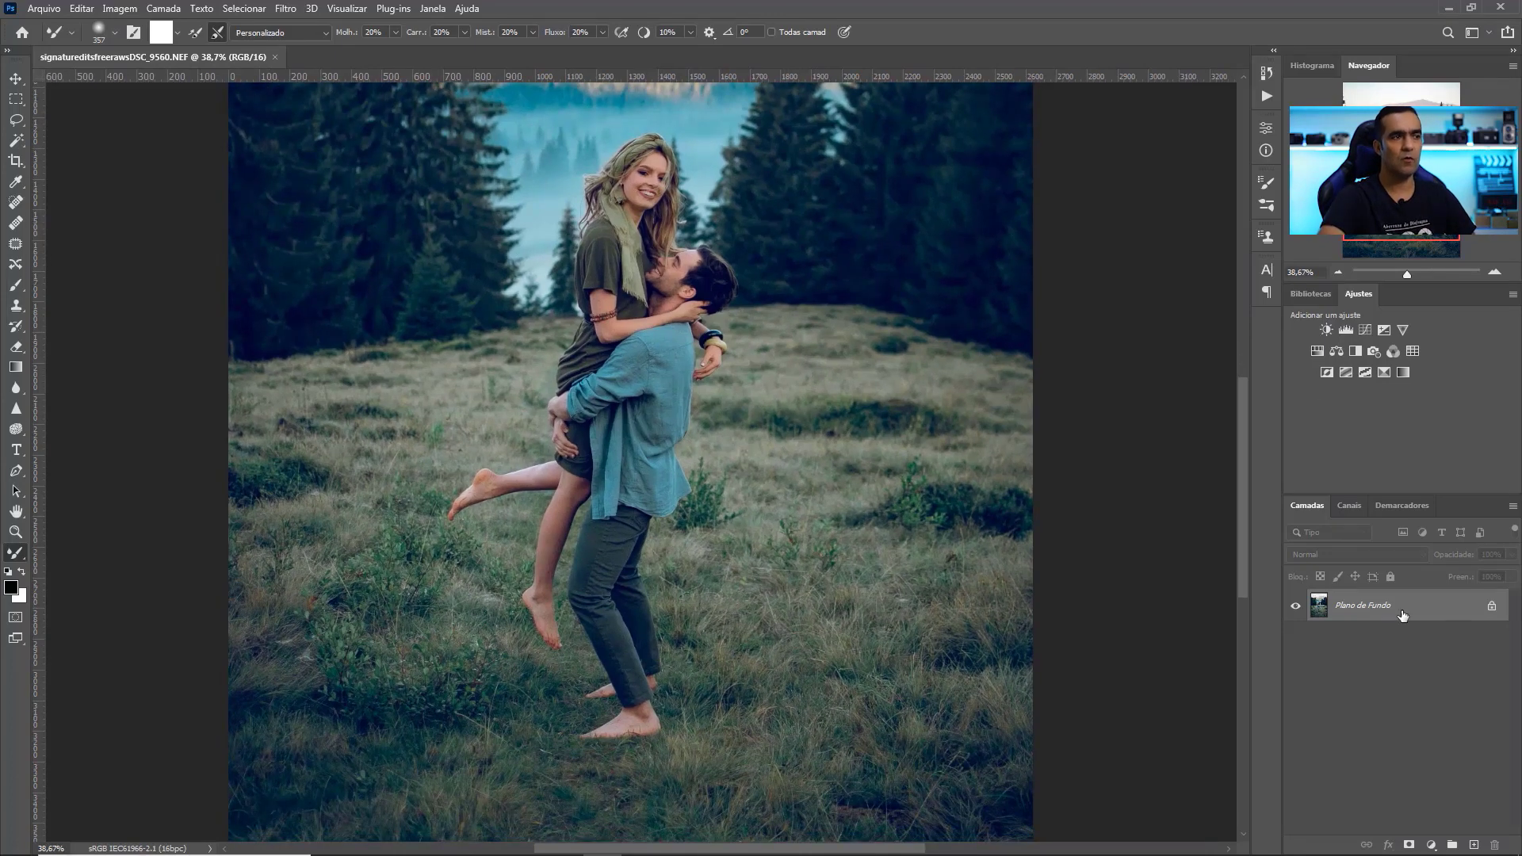
{"action": "key", "text": "ctrl+j"}
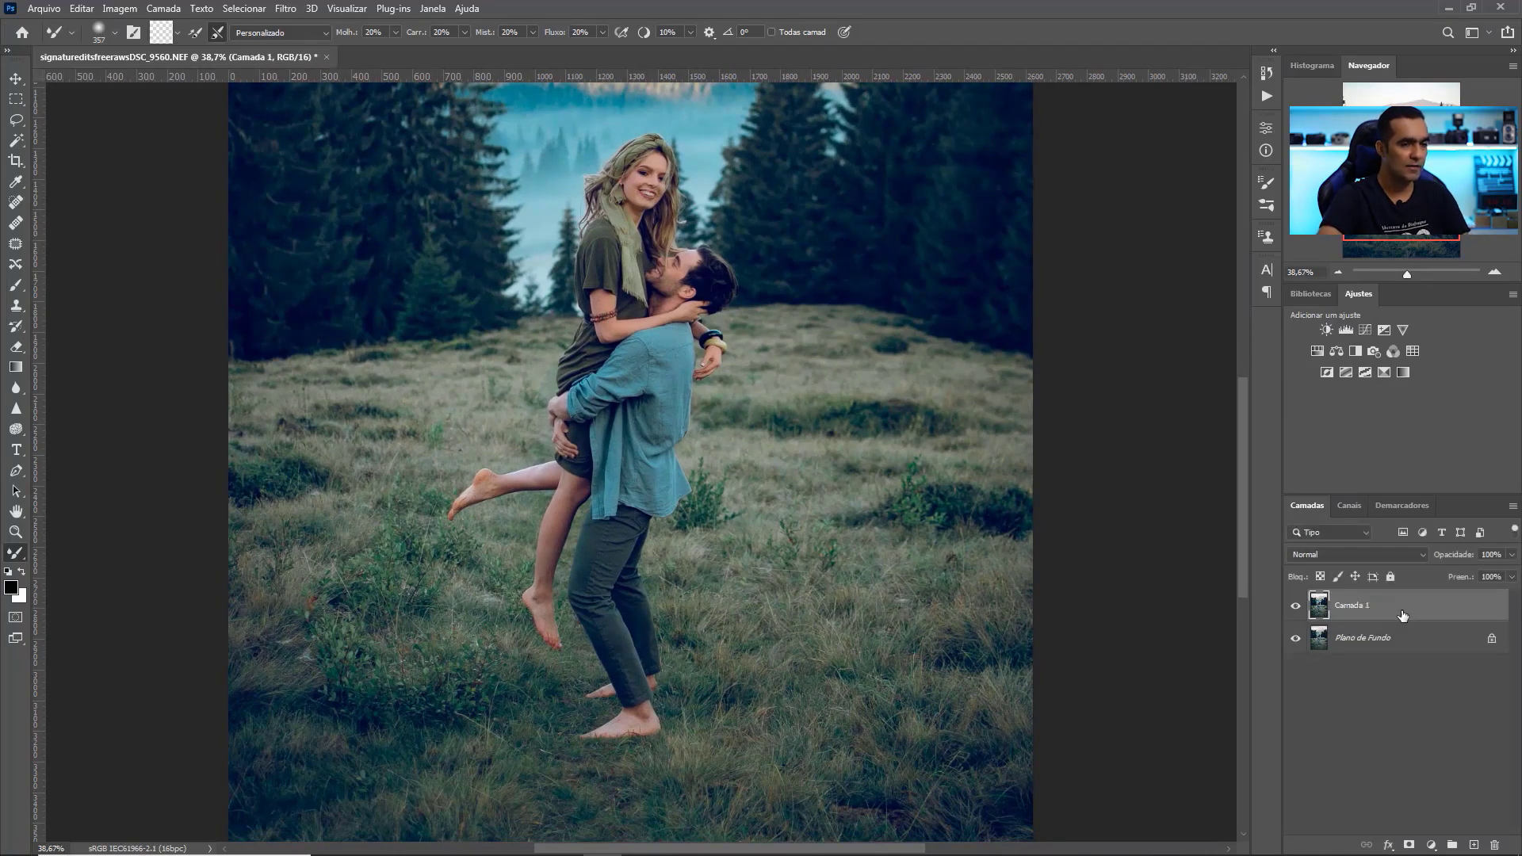
{"action": "key", "text": "ctrl+j"}
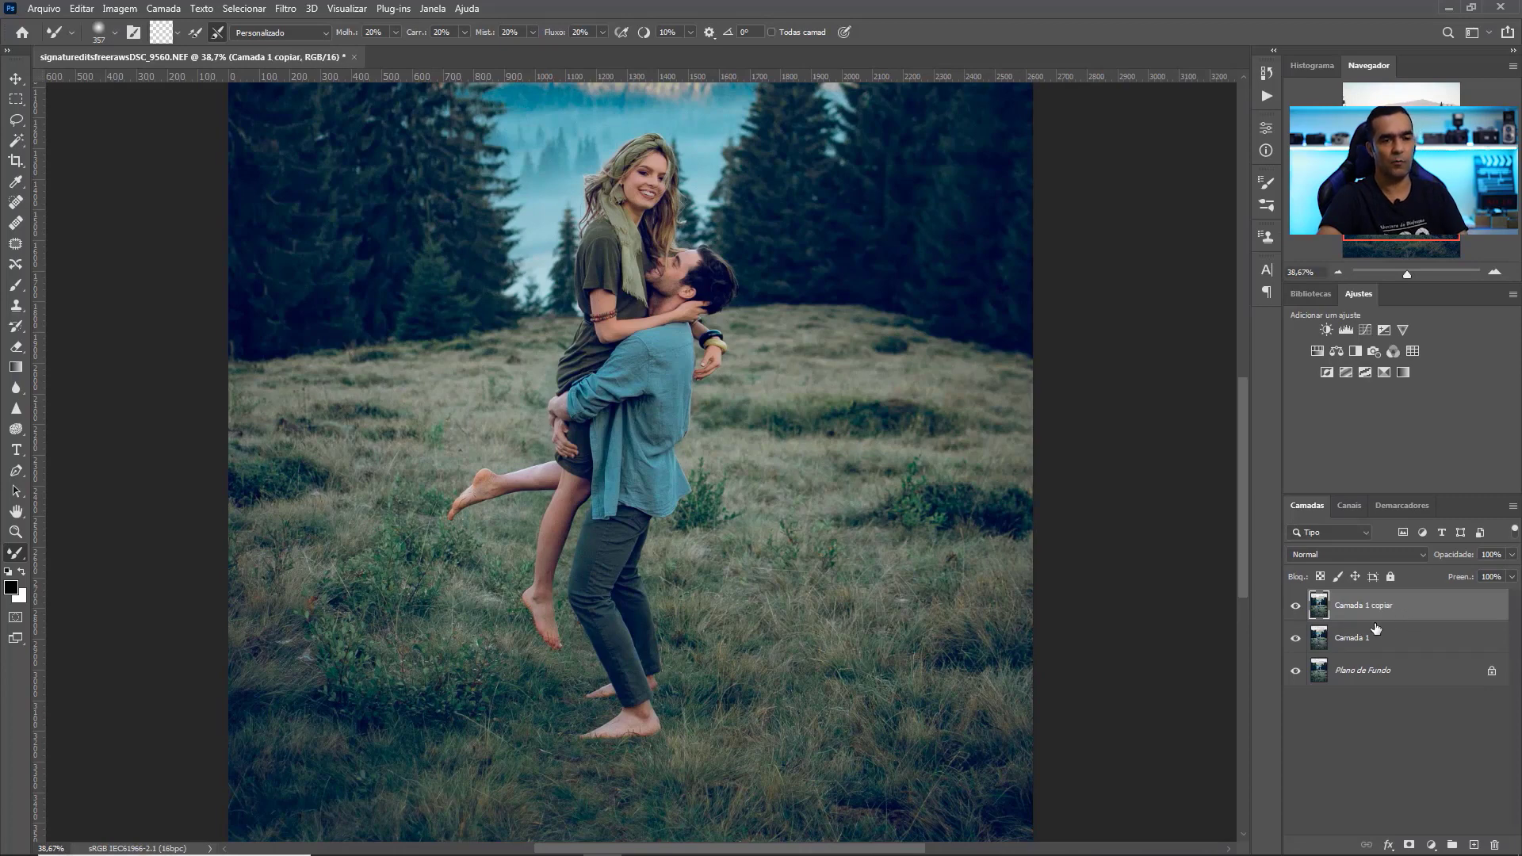
{"action": "key", "text": "ctrl+z"}
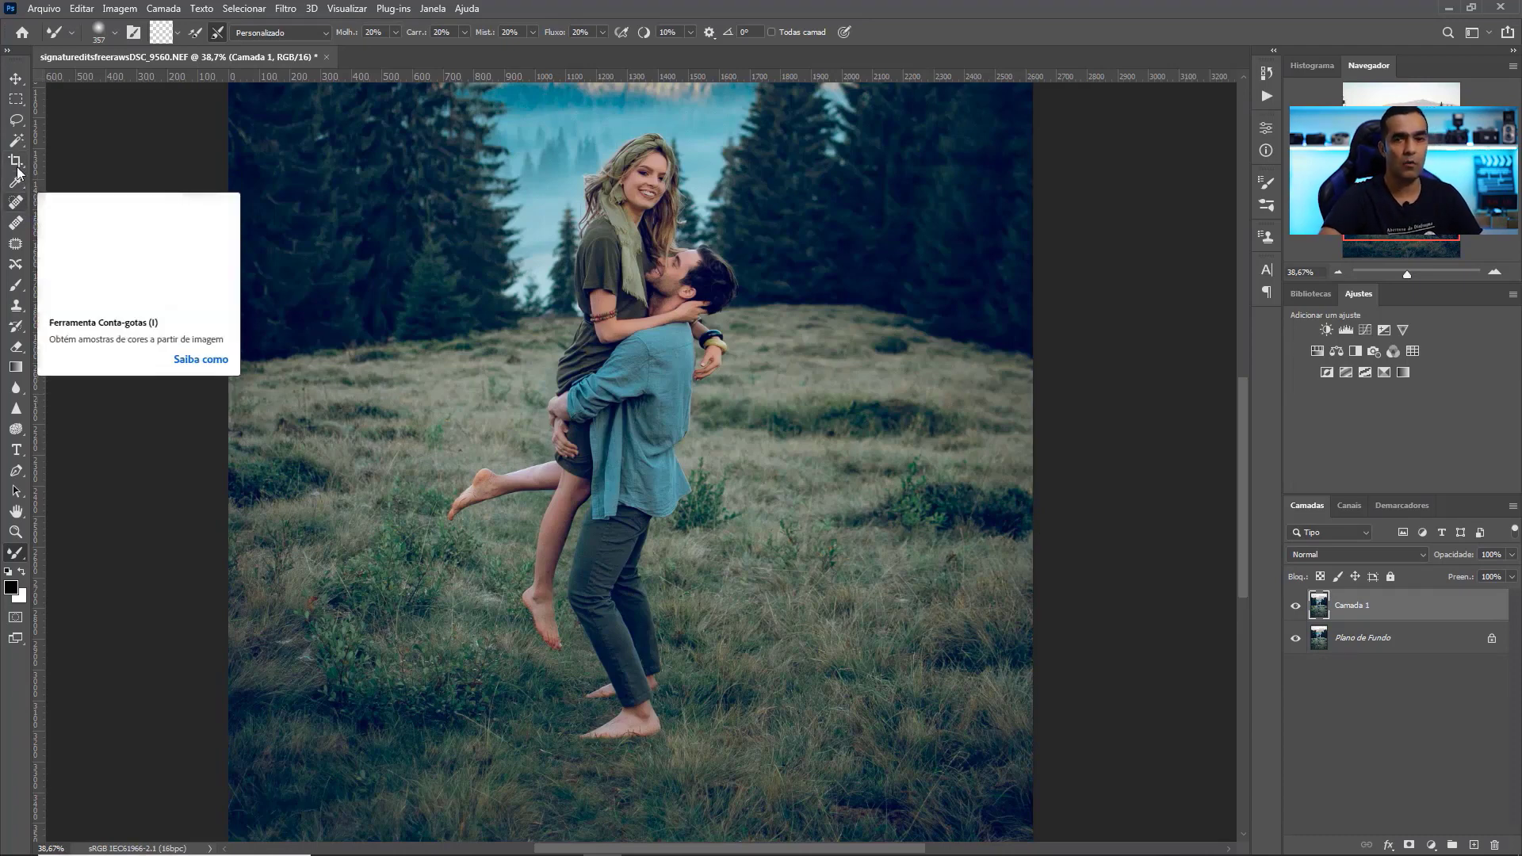
Select the couple automatically with the Magic Wand's Select Subject command.
{"action": "left_click", "coordinate": [16, 120]}
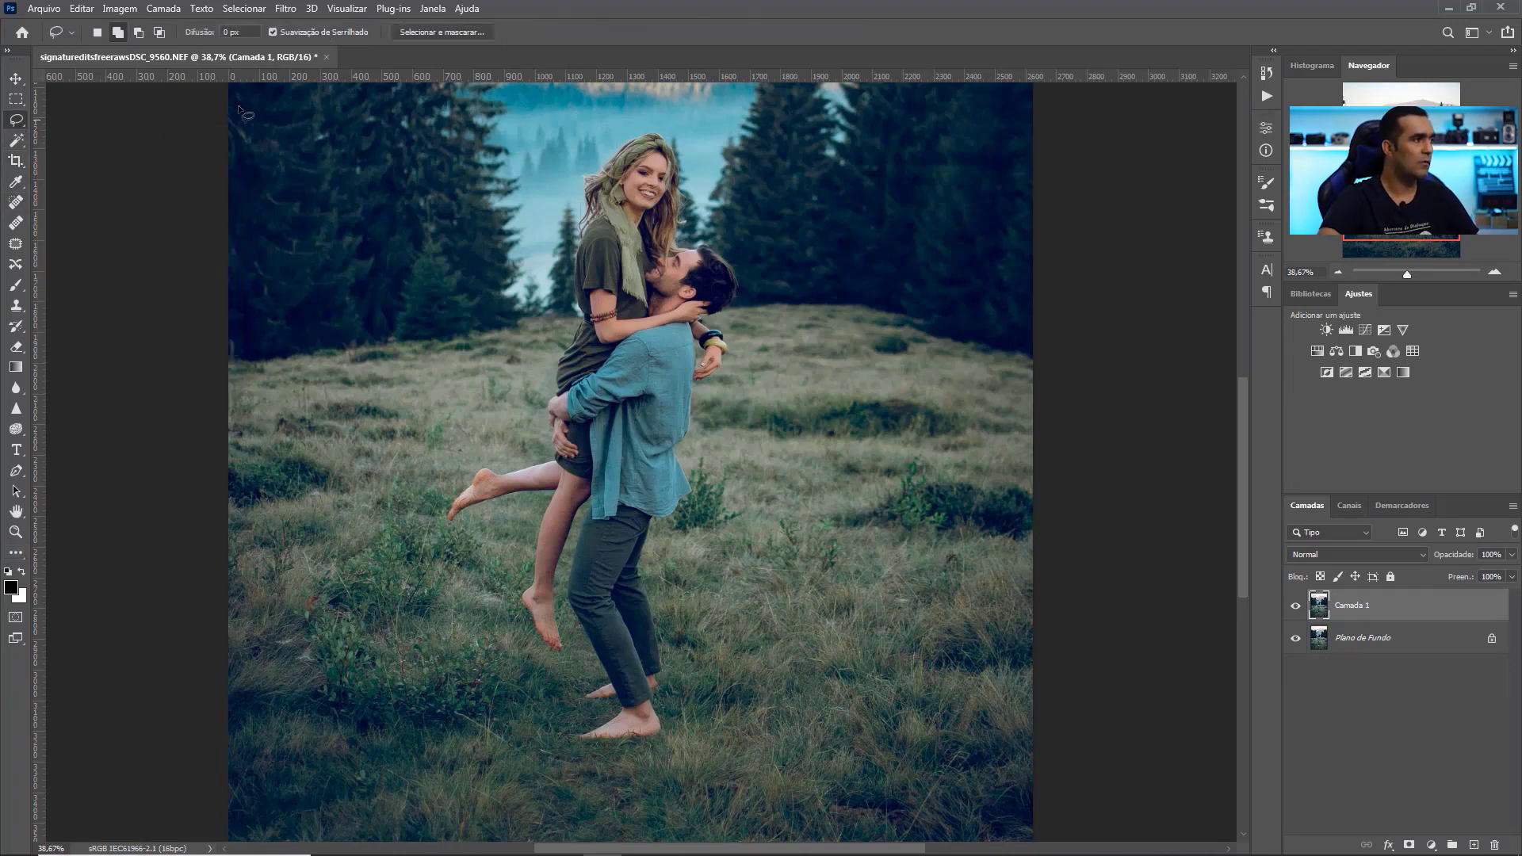
{"action": "right_click", "coordinate": [13, 127]}
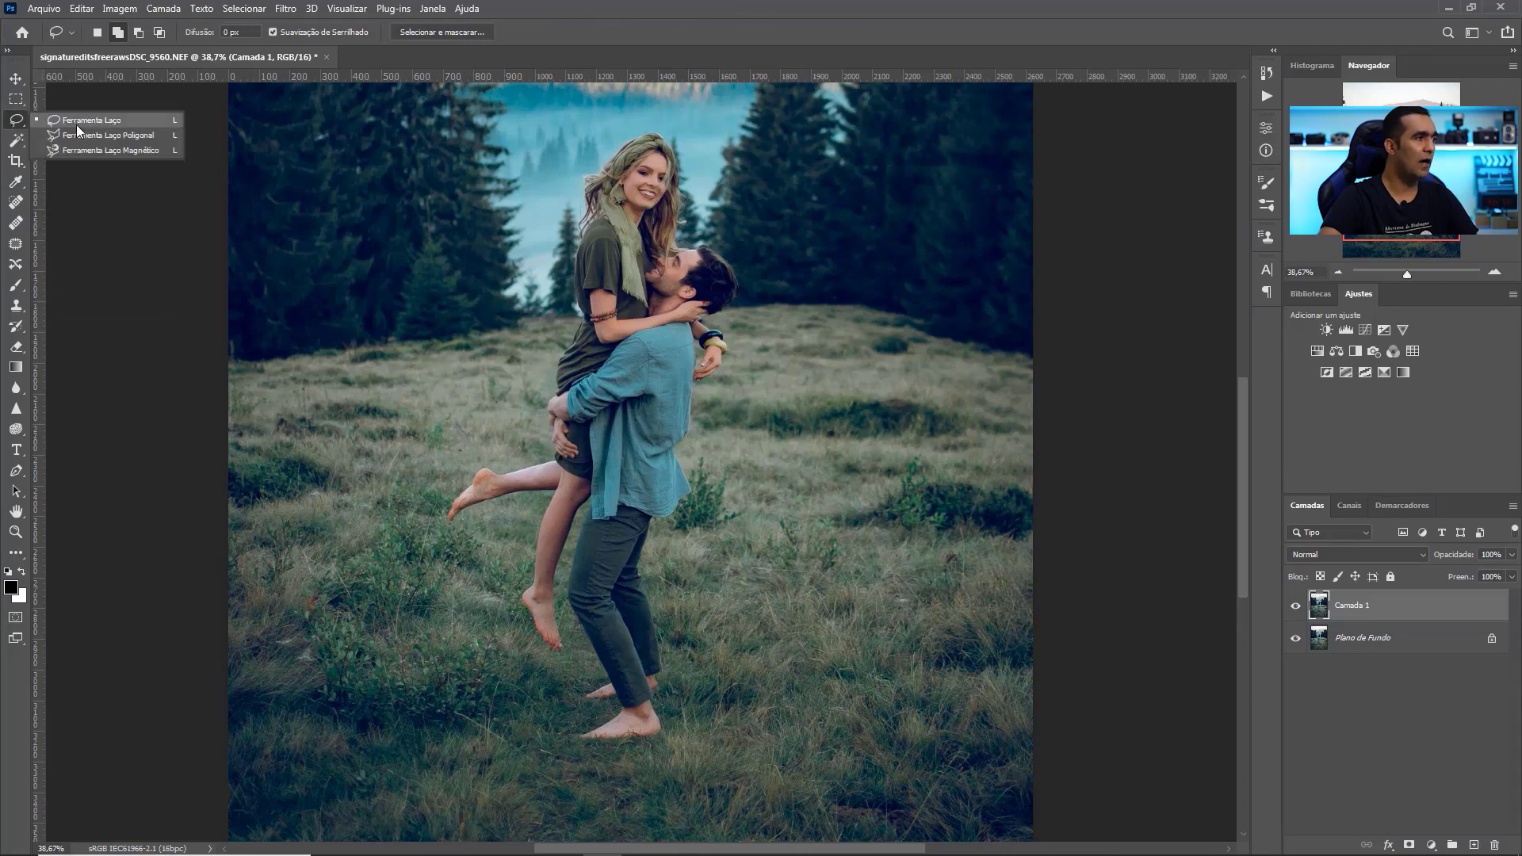
{"action": "left_click", "coordinate": [16, 141]}
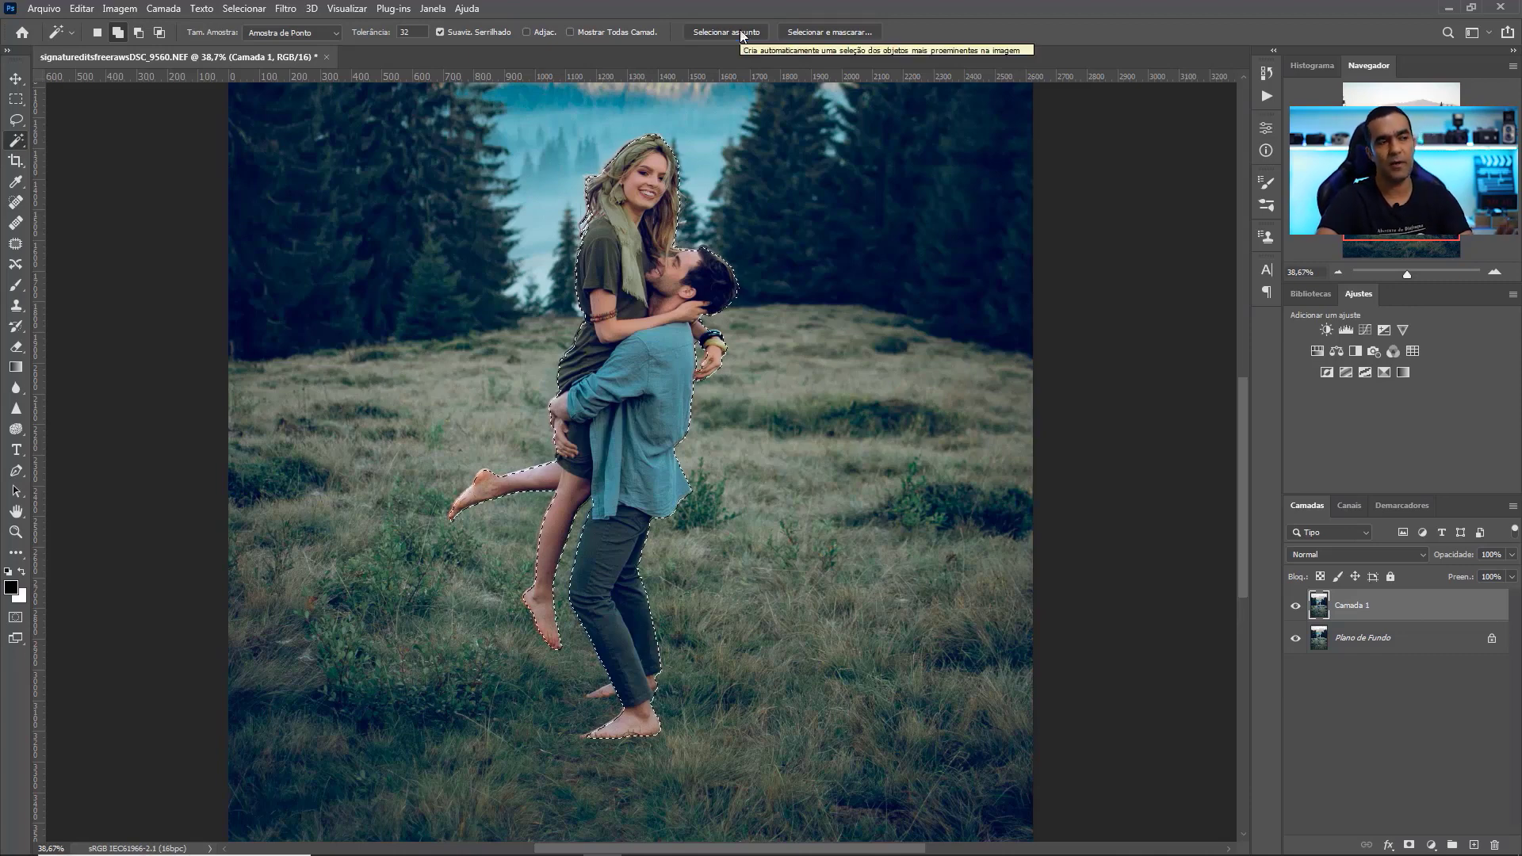
Open the couple's selection in Select and Mask and raise the overlay opacity until the background preview is solid black.
{"action": "left_click", "coordinate": [1415, 275]}
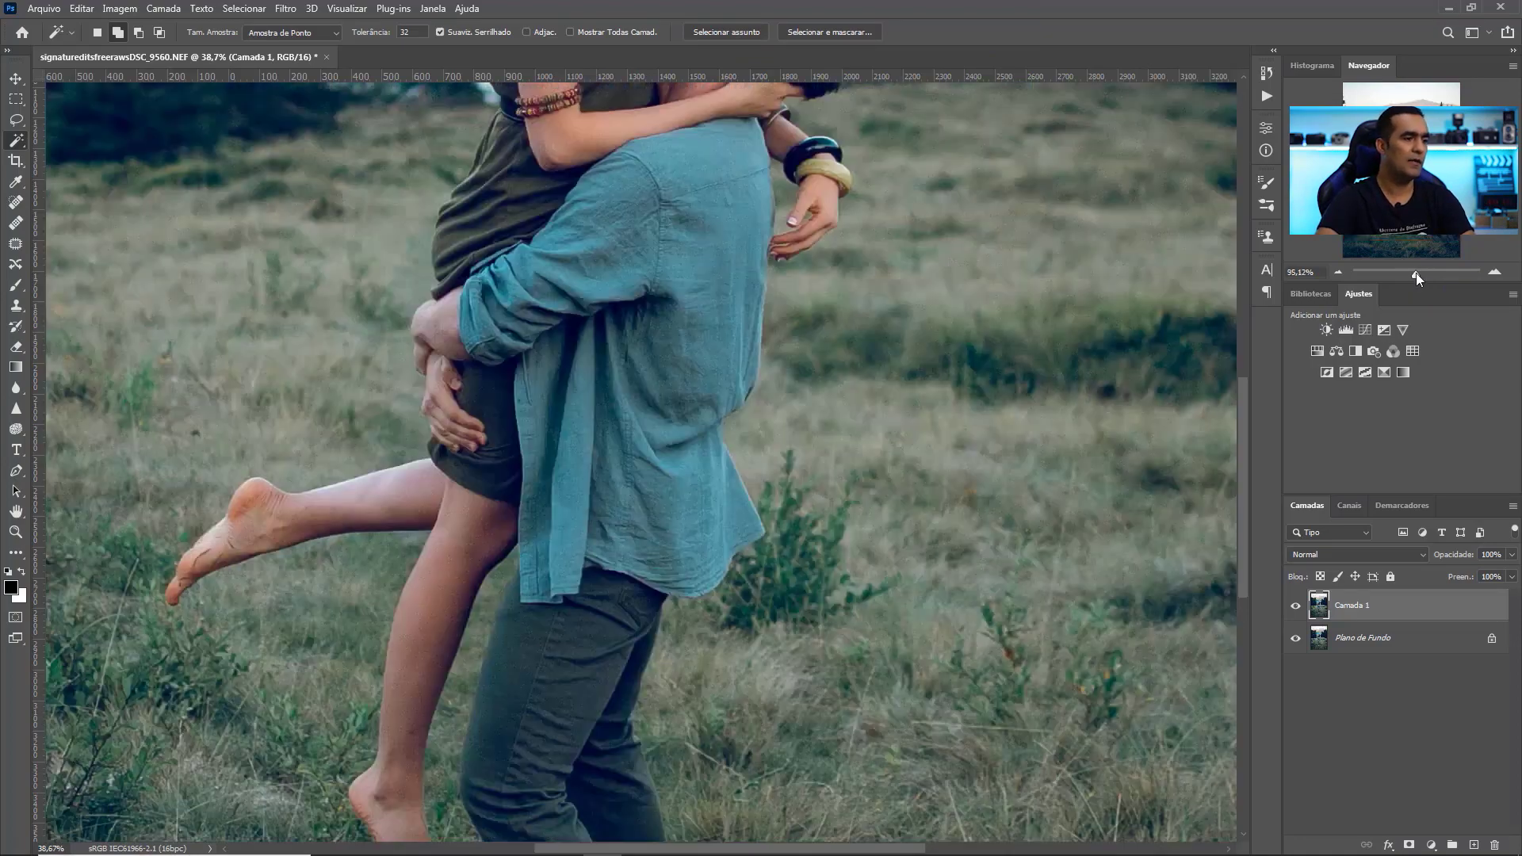
{"action": "scroll", "coordinate": [1199, 129], "scroll_direction": "up", "scroll_amount": 10}
{"action": "scroll", "coordinate": [1200, 129], "scroll_direction": "down", "scroll_amount": 3}
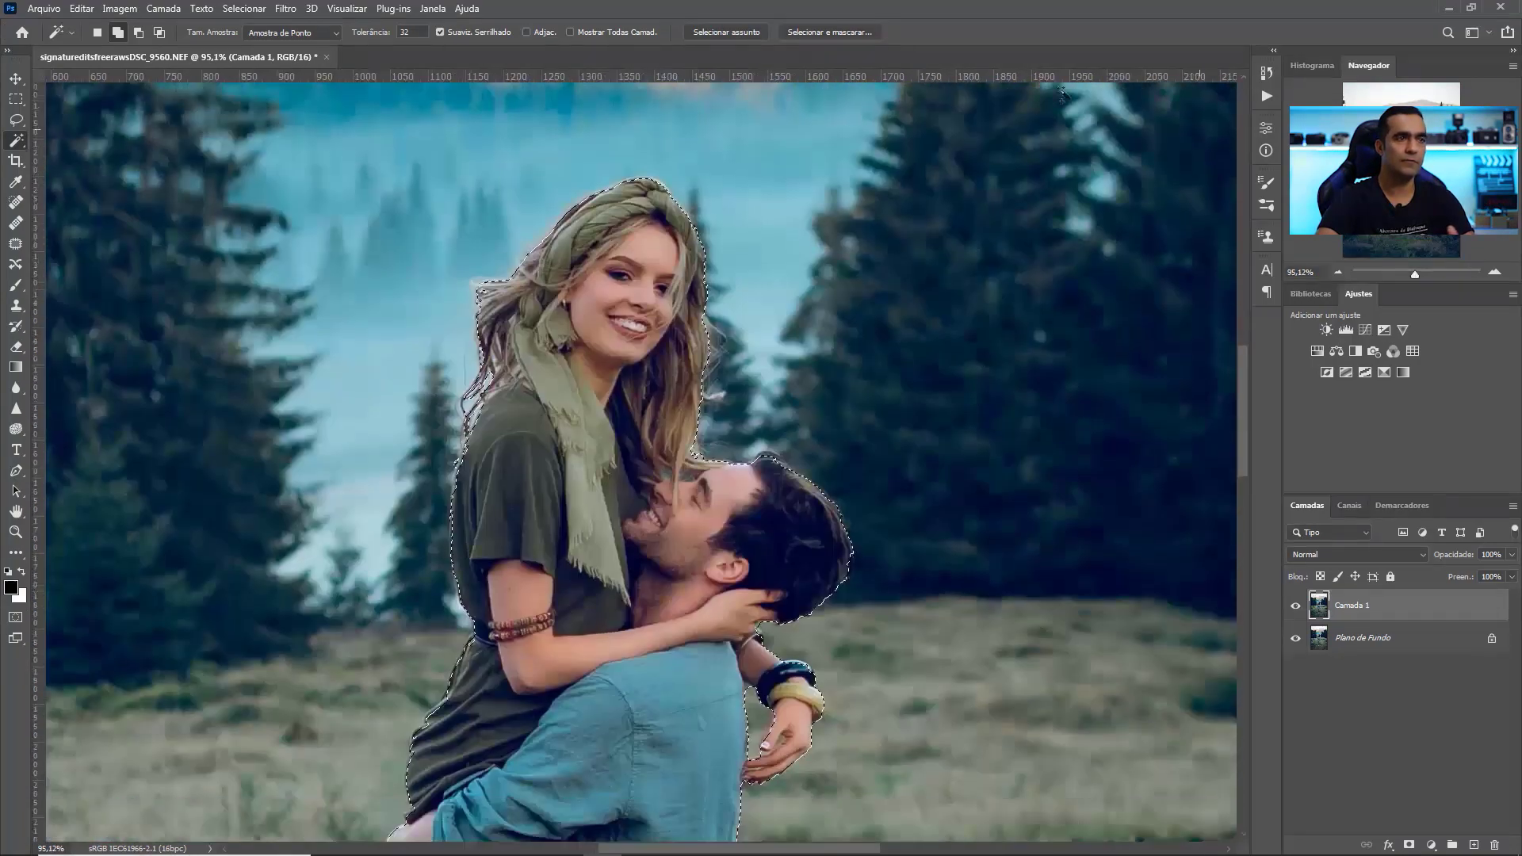
{"action": "left_click", "coordinate": [846, 30]}
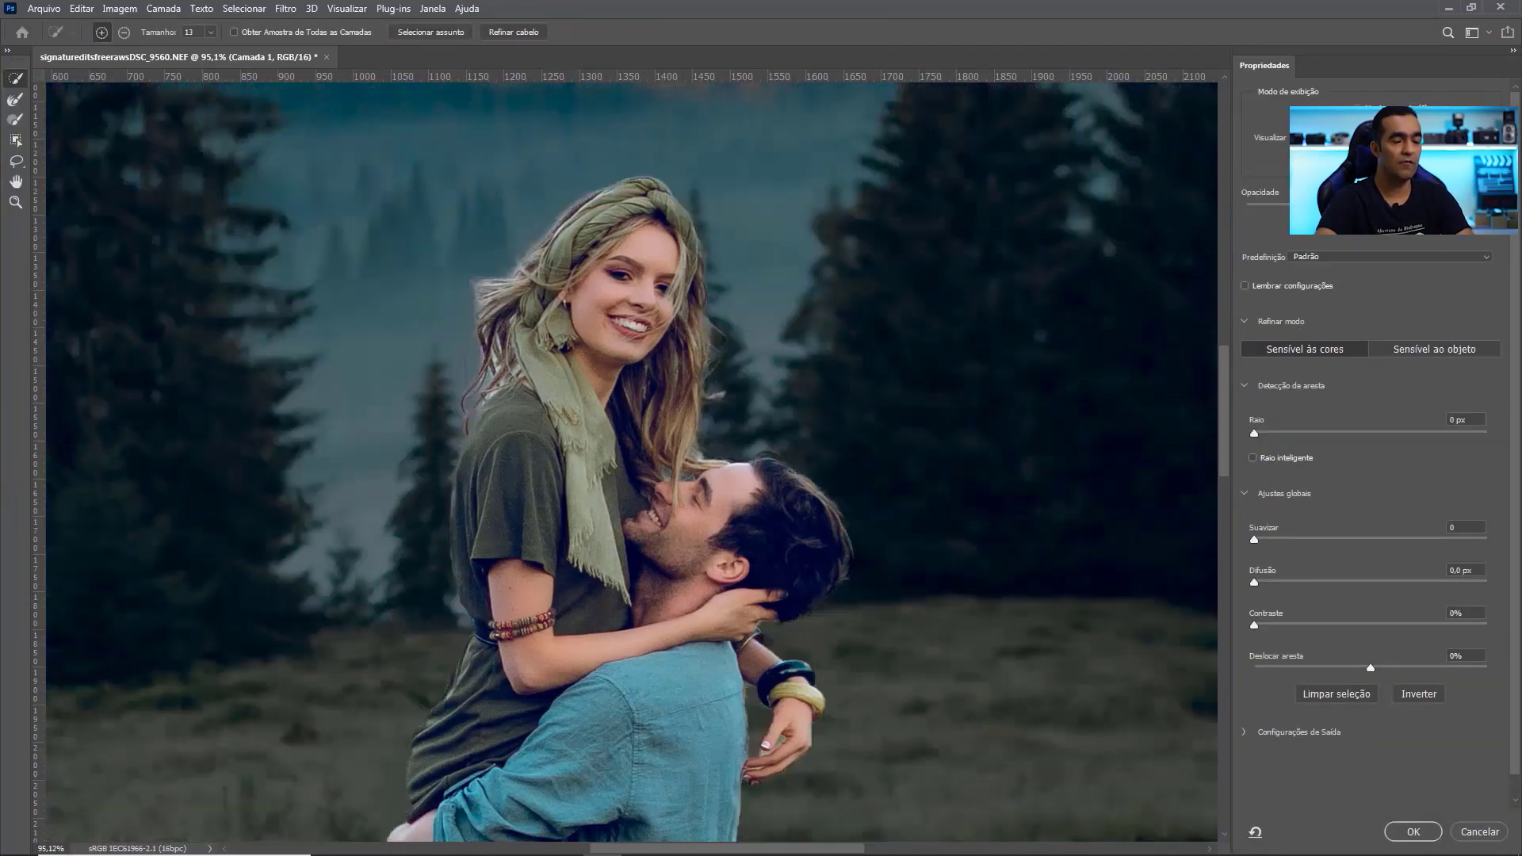
{"action": "left_click_drag", "start_coordinate": [1371, 206], "coordinate": [1486, 206]}
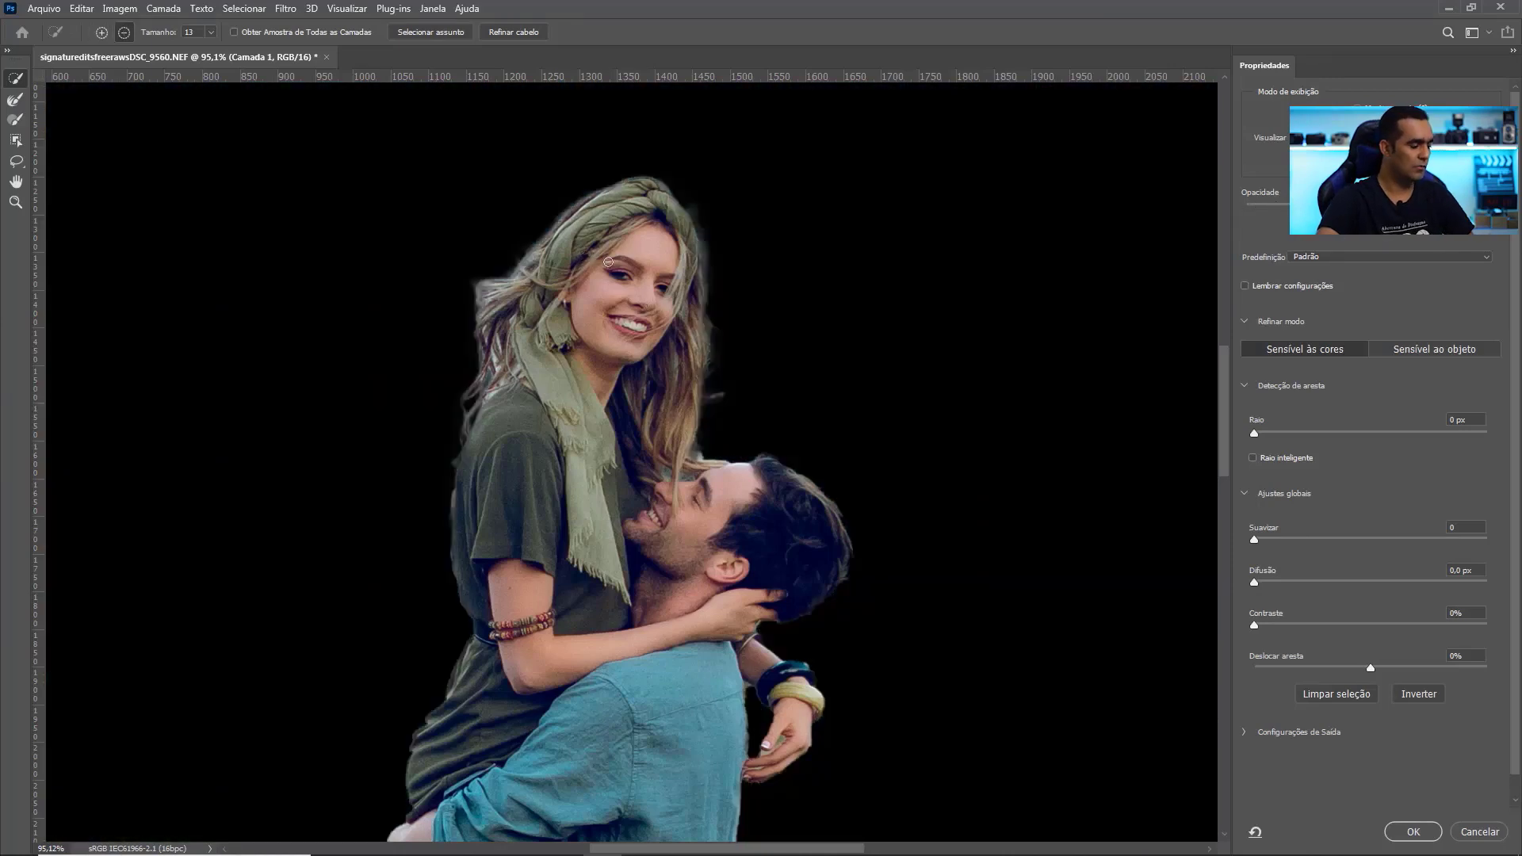
Inspect the cut-out edges around the couple's hair with the Refine Edge Brush chosen, and accept the selection.
{"action": "left_click", "coordinate": [14, 201]}
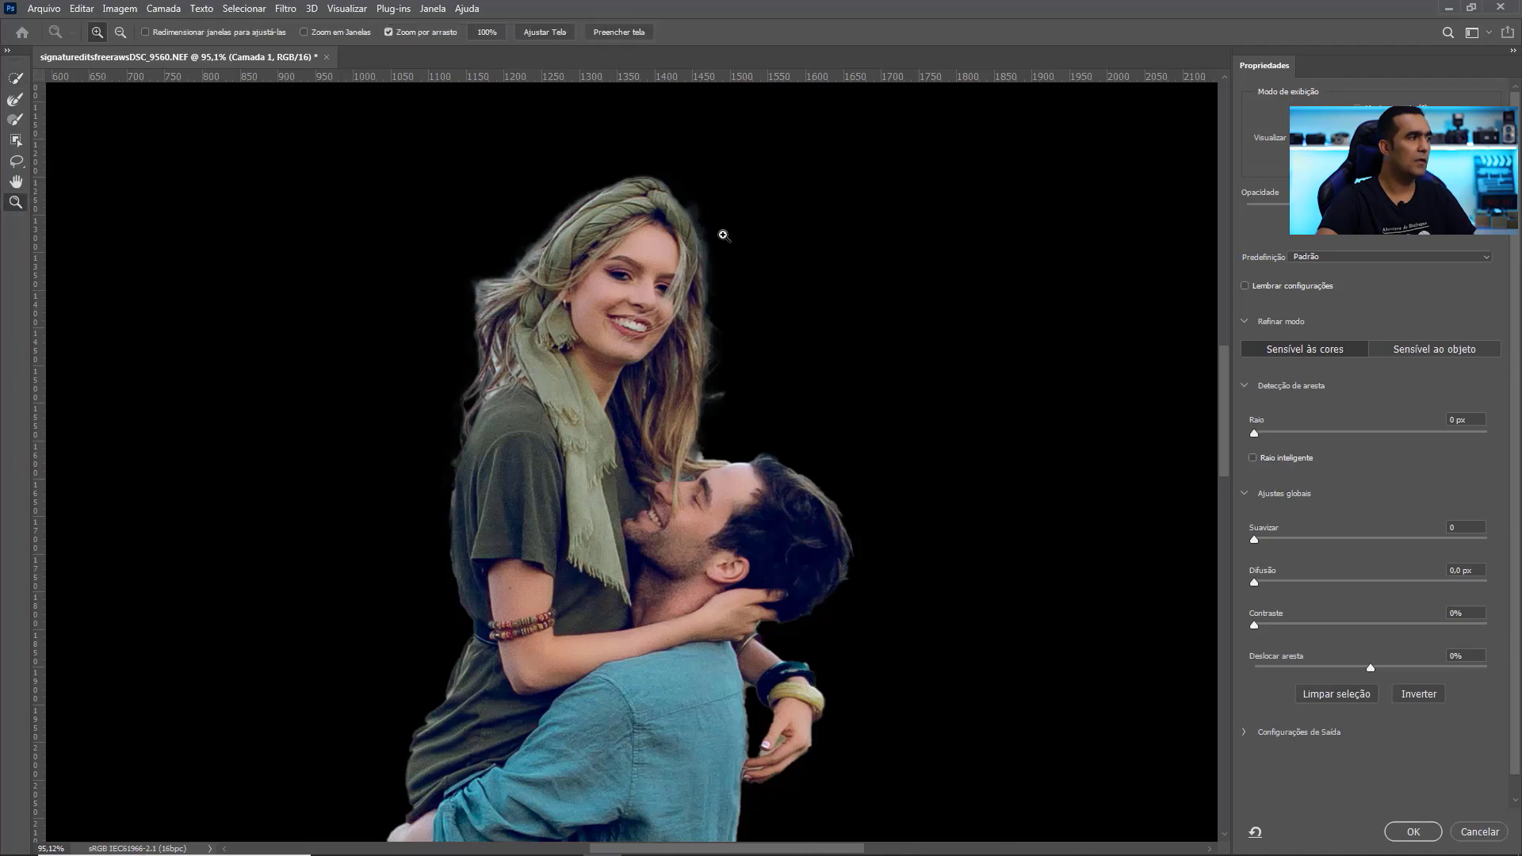
{"action": "left_click_drag", "start_coordinate": [660, 254], "coordinate": [713, 324]}
{"action": "left_click_drag", "start_coordinate": [585, 433], "coordinate": [694, 509]}
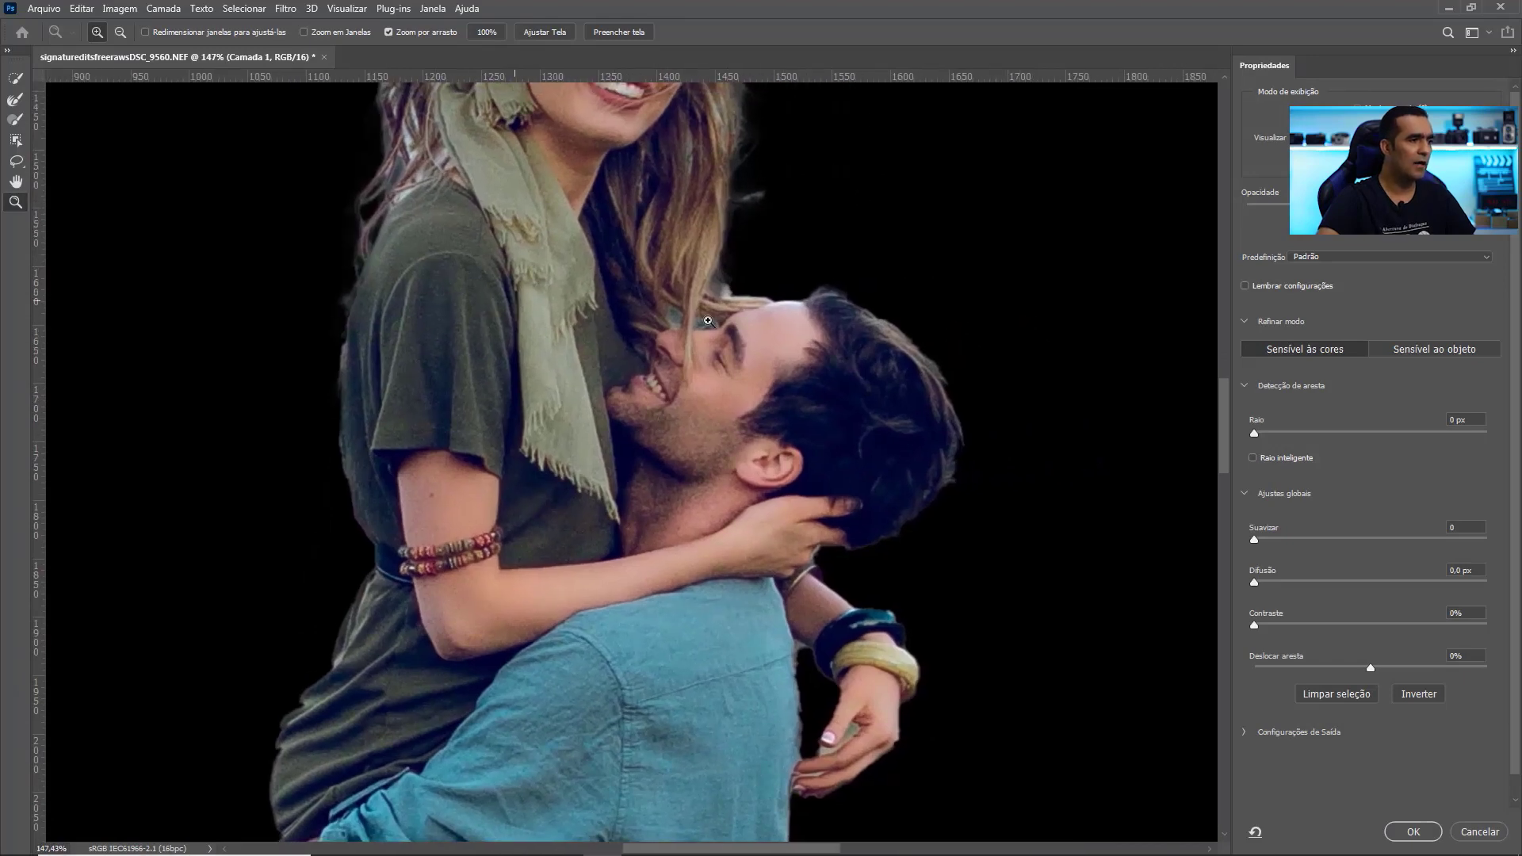
{"action": "left_click_drag", "start_coordinate": [724, 294], "coordinate": [779, 571]}
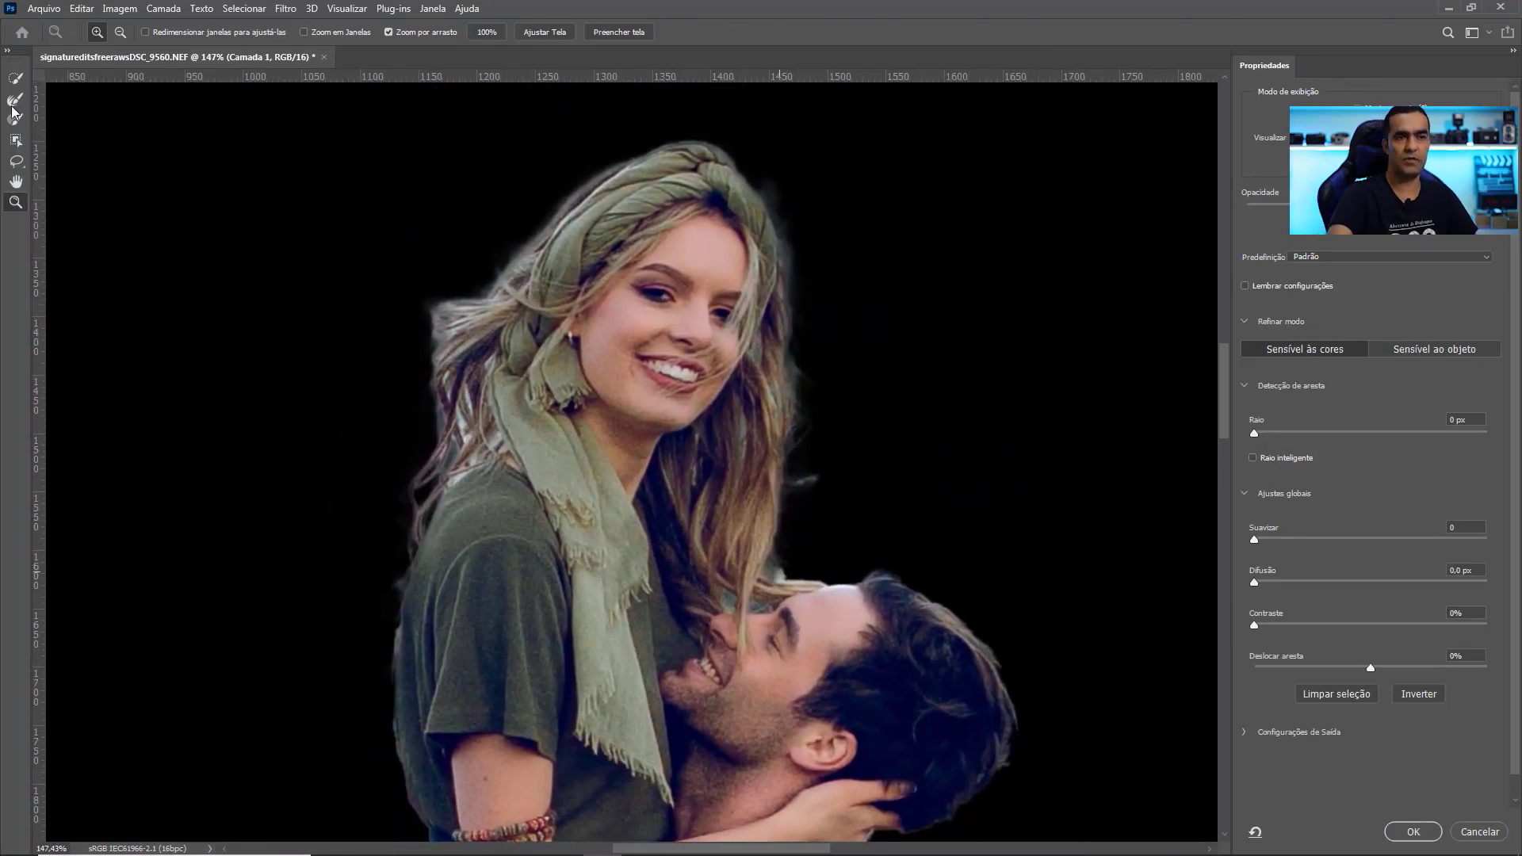
{"action": "left_click", "coordinate": [16, 100]}
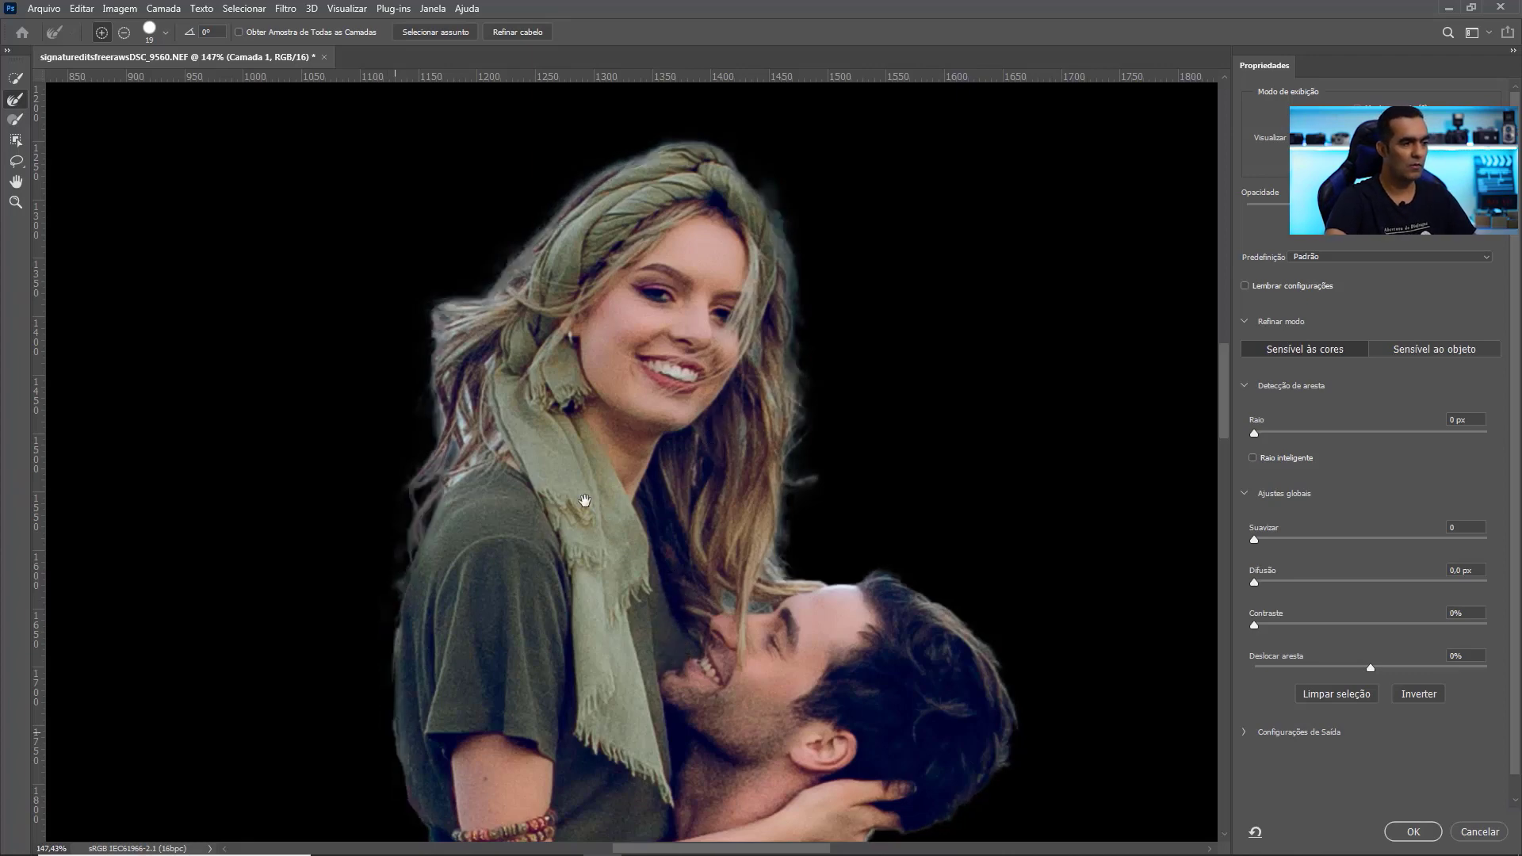
{"action": "left_click_drag", "start_coordinate": [586, 501], "coordinate": [503, 534]}
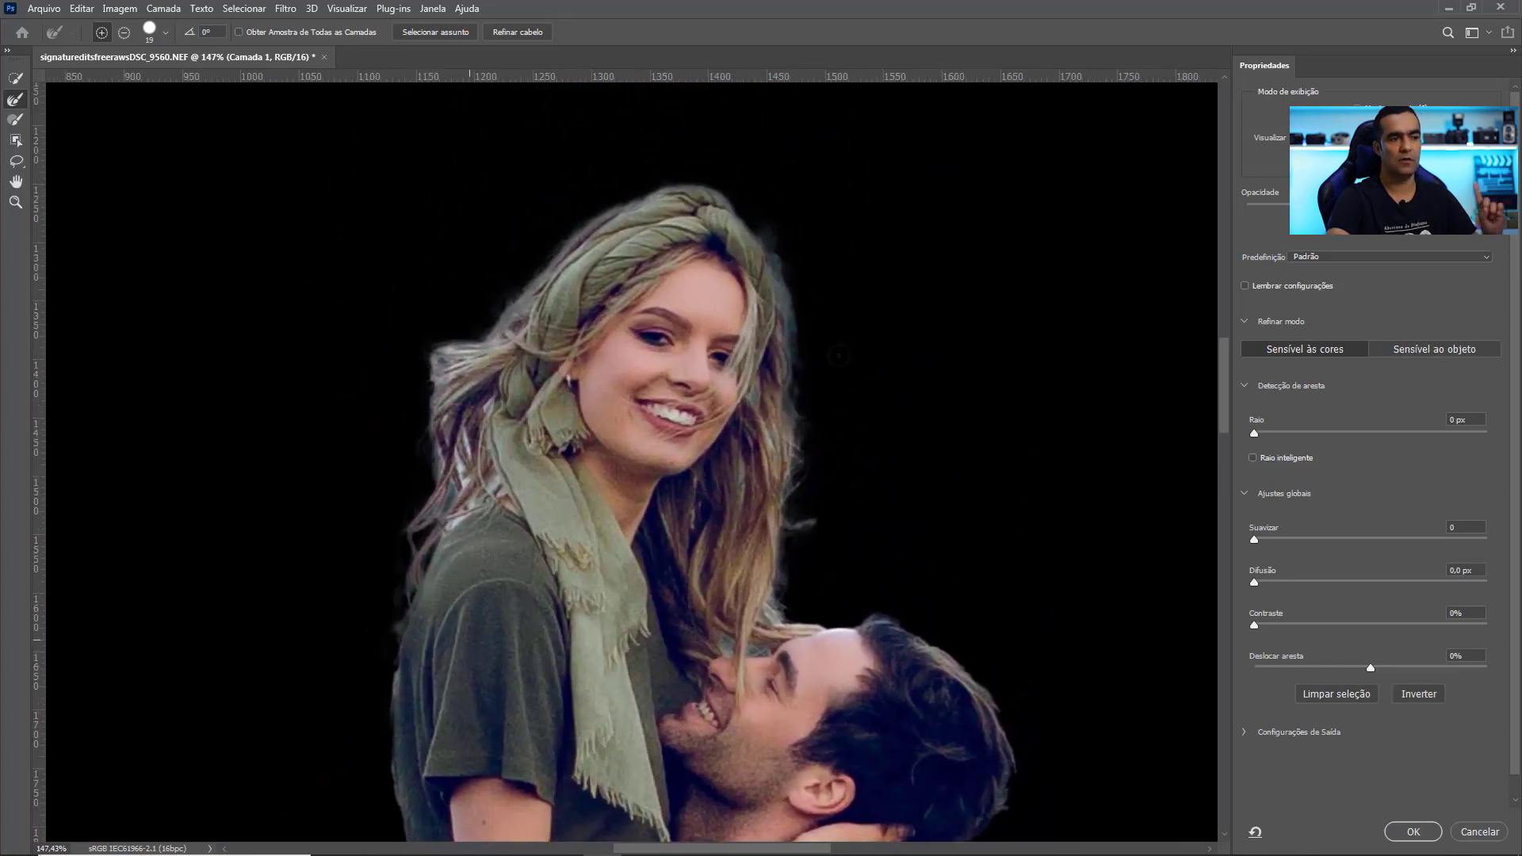
{"action": "left_click", "coordinate": [1427, 833]}
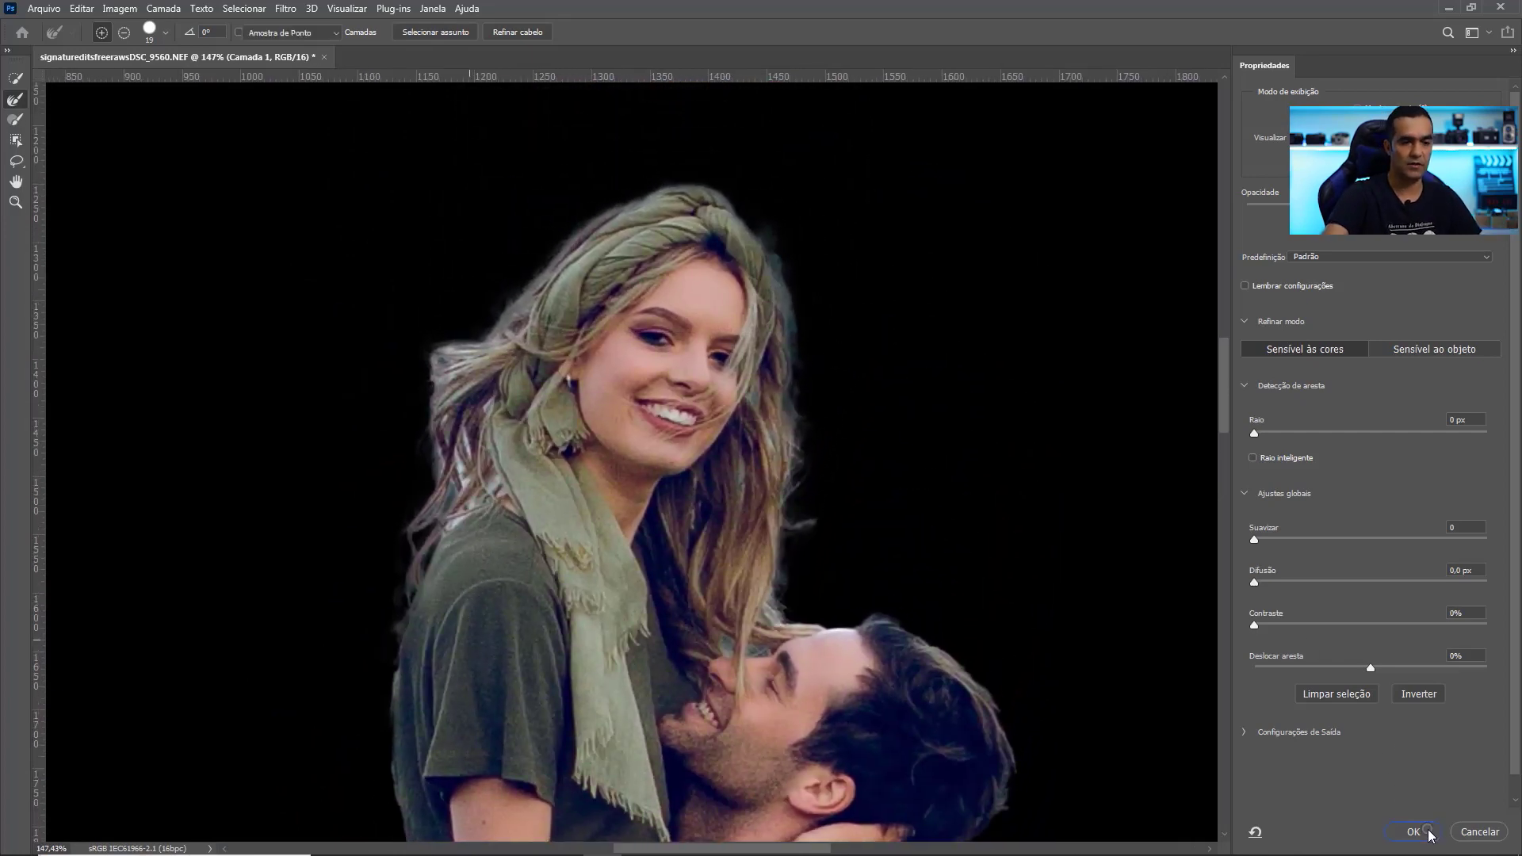
Mask the duplicated layer with the couple's selection and hide the background layer to isolate the cut-out.
{"action": "key", "text": "ctrl+0"}
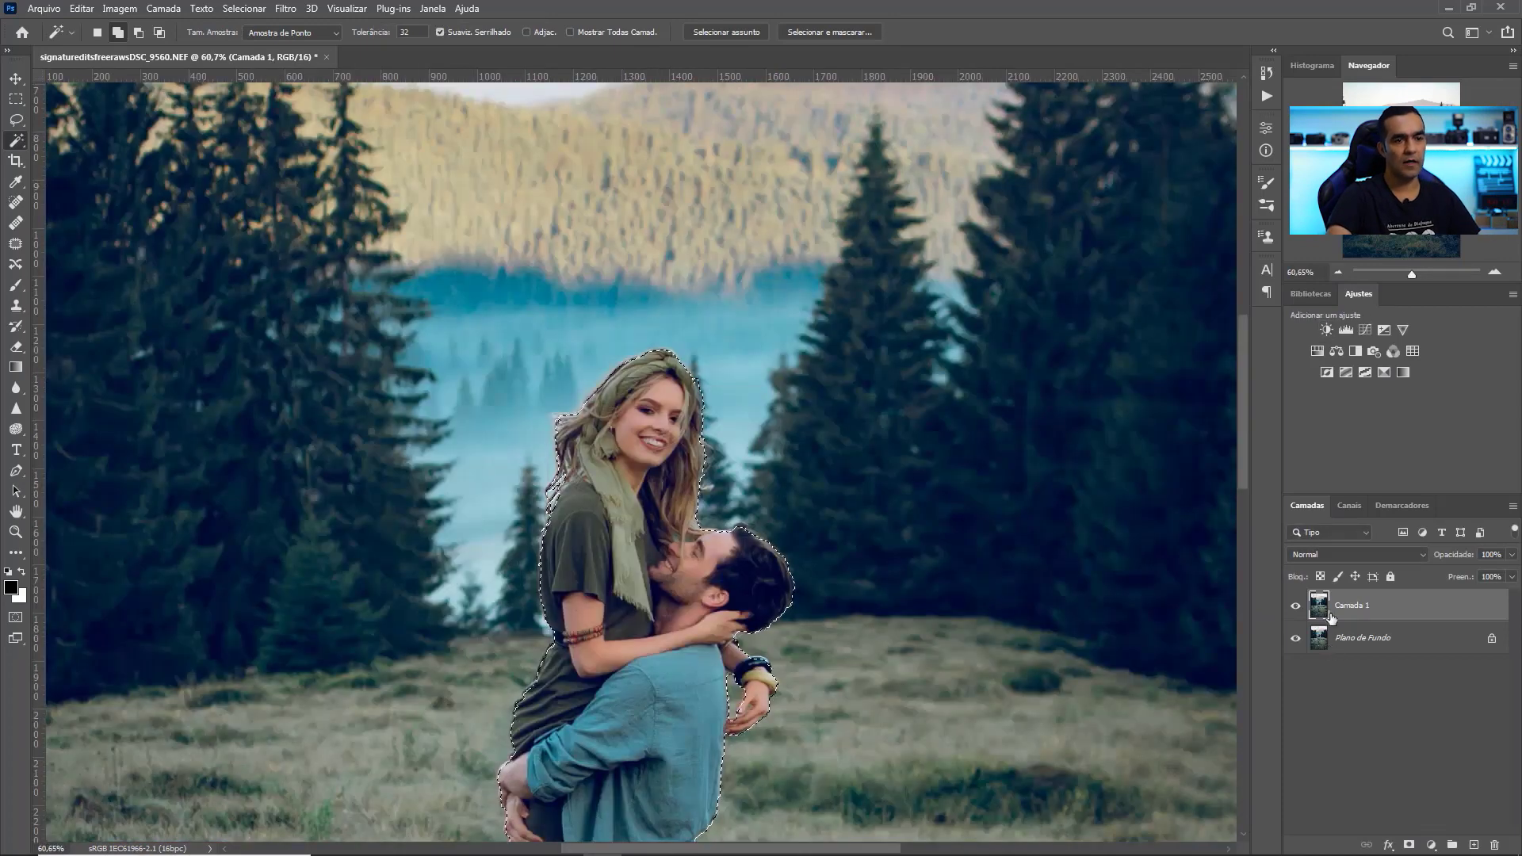
{"action": "left_click_drag", "start_coordinate": [1102, 741], "coordinate": [1080, 526]}
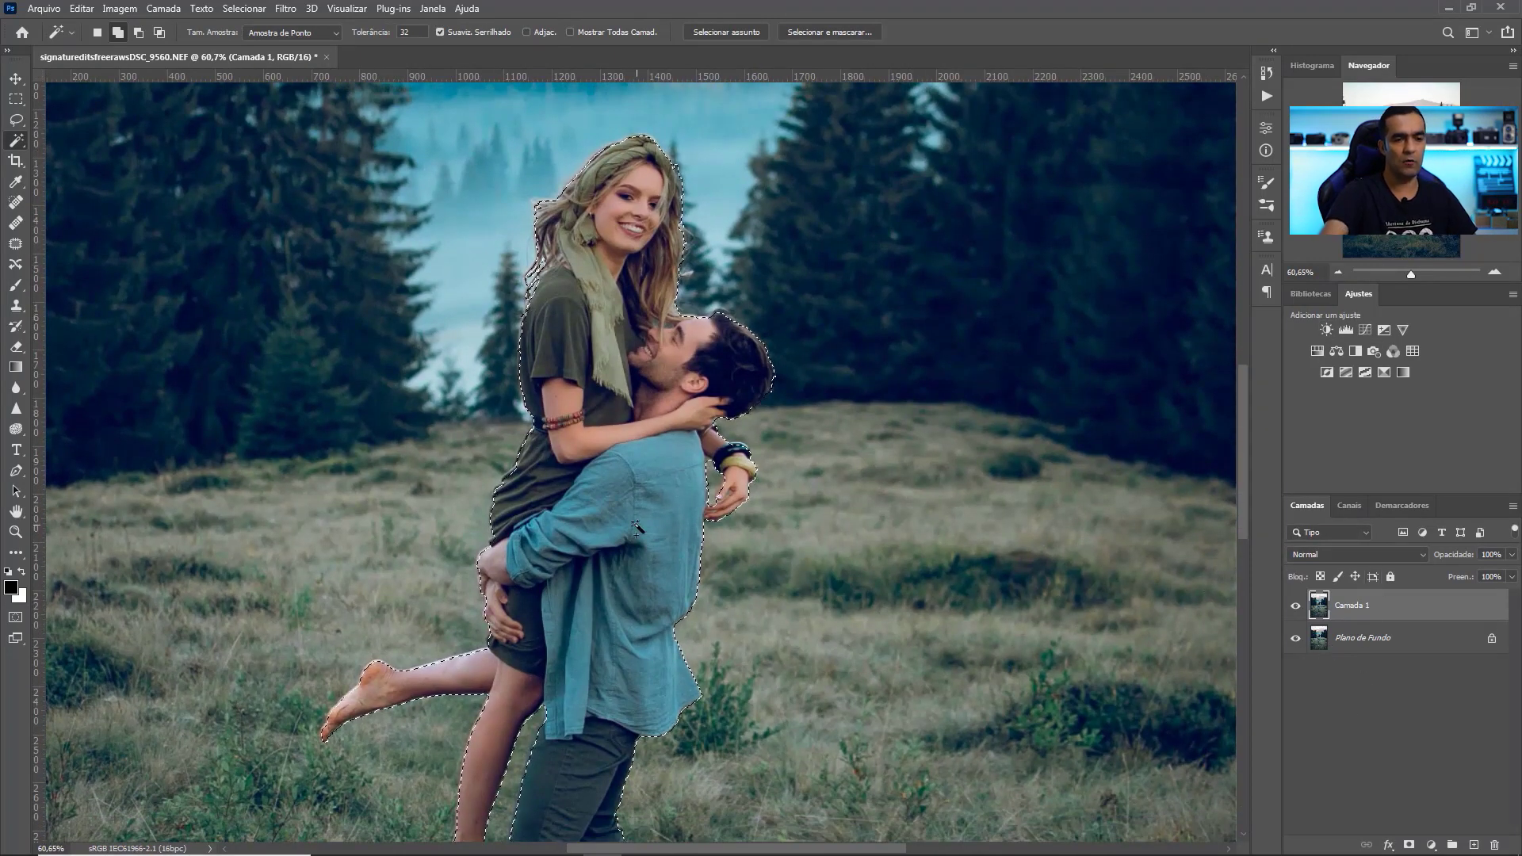
{"action": "left_click", "coordinate": [1409, 845]}
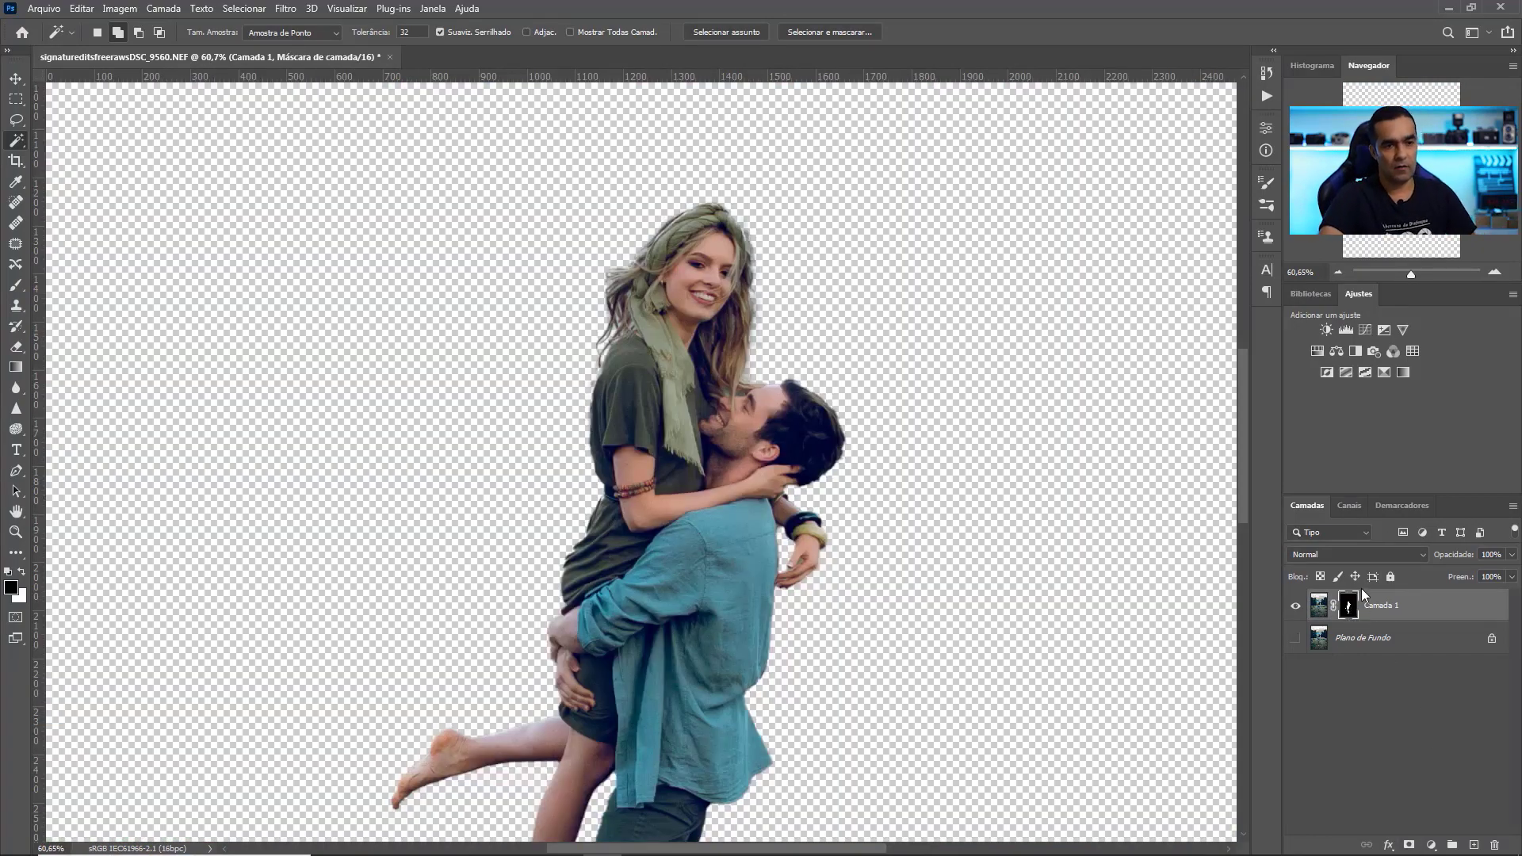
{"action": "left_click_drag", "start_coordinate": [1415, 275], "coordinate": [1412, 275]}
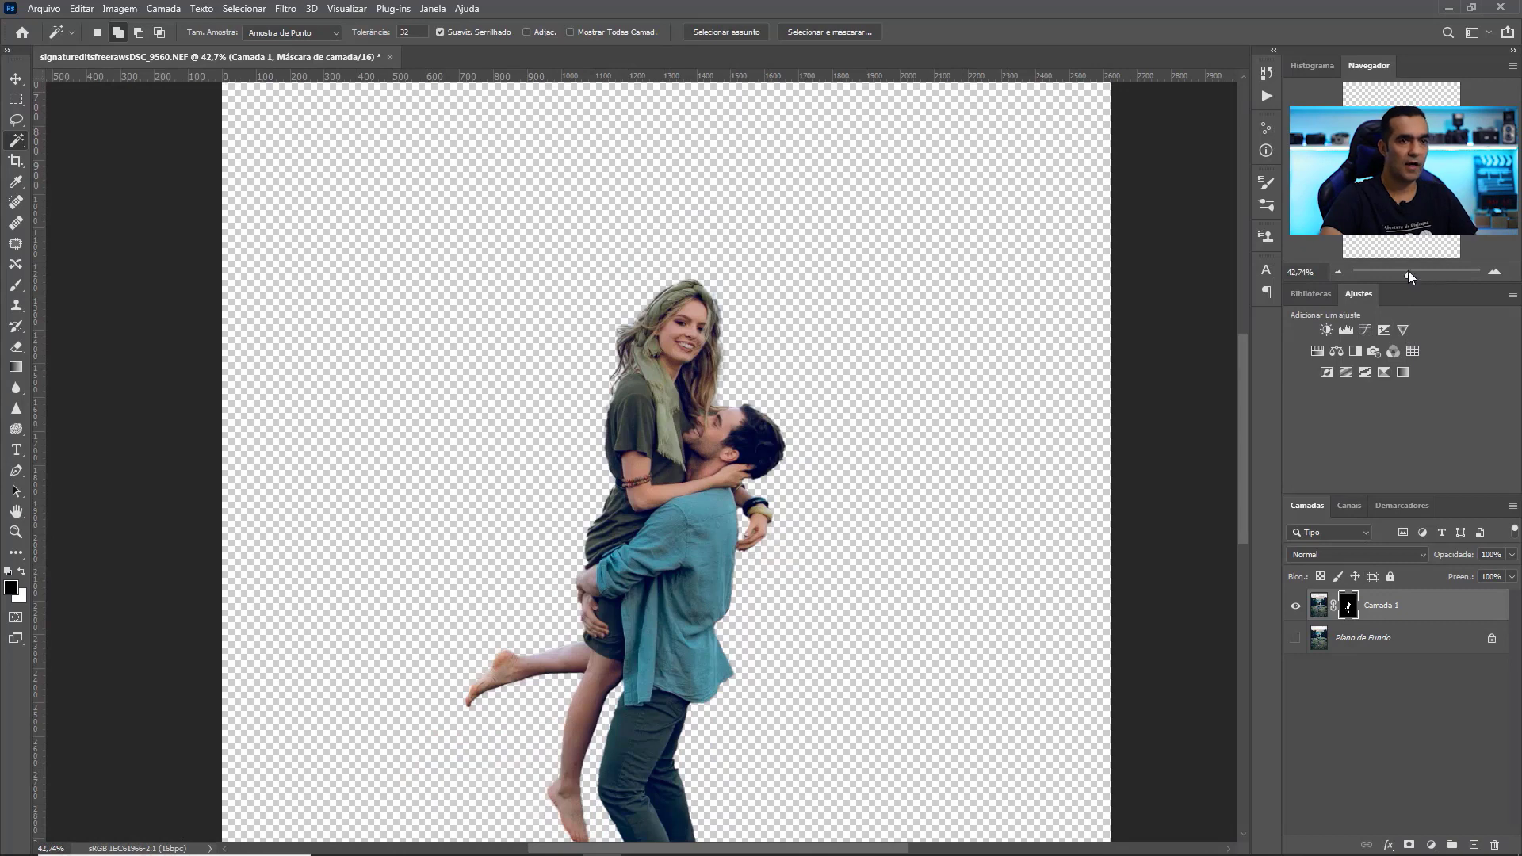
{"action": "left_click_drag", "start_coordinate": [1403, 184], "coordinate": [1396, 203]}
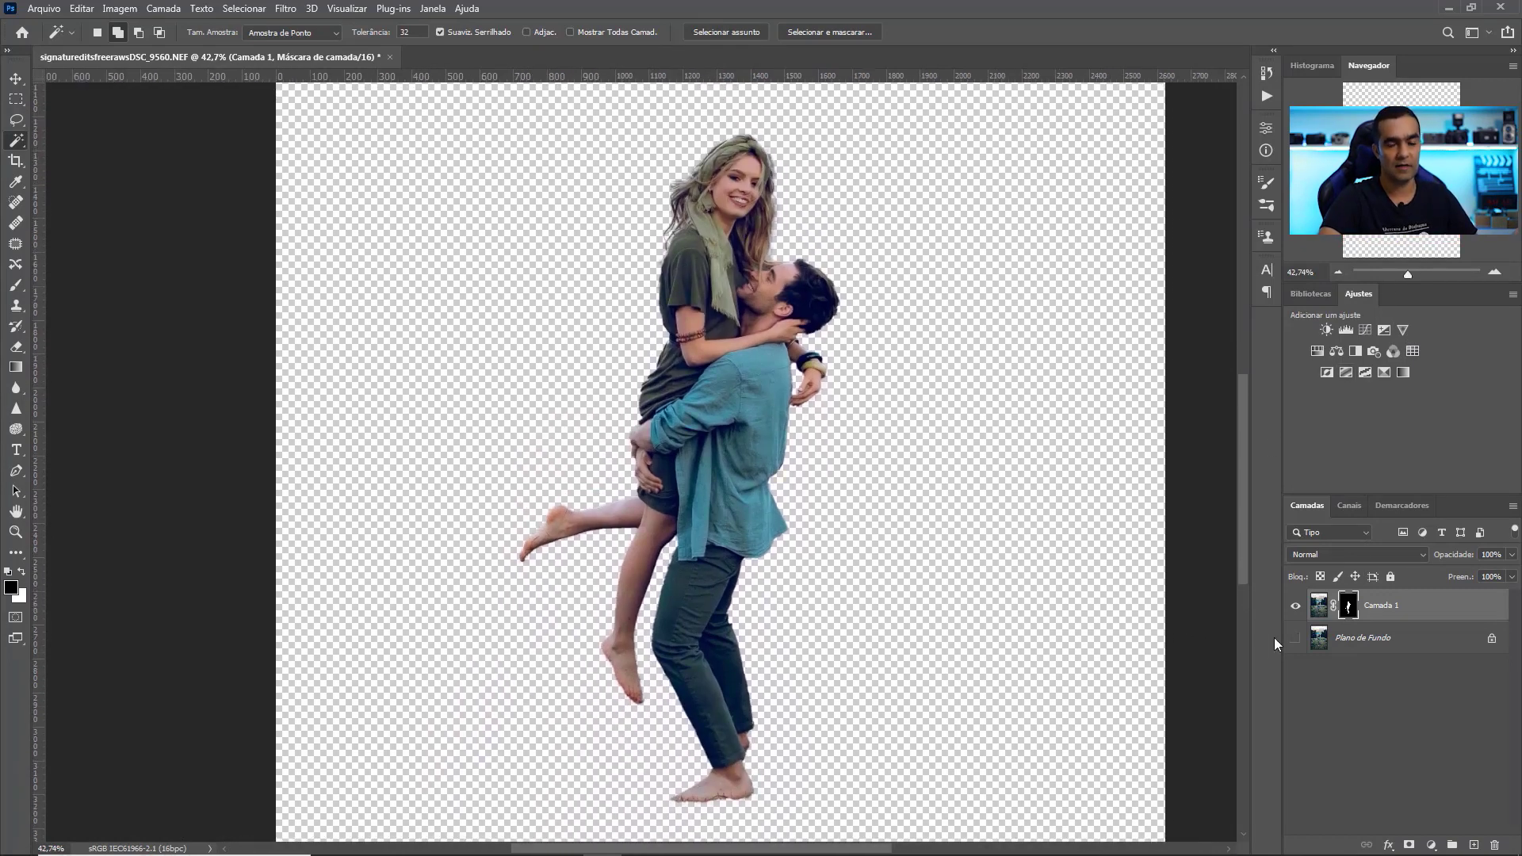
Toggle the background and the masked couple layer to compare them, leaving both layers shown.
{"action": "left_click", "coordinate": [1296, 637]}
{"action": "left_click", "coordinate": [1295, 607]}
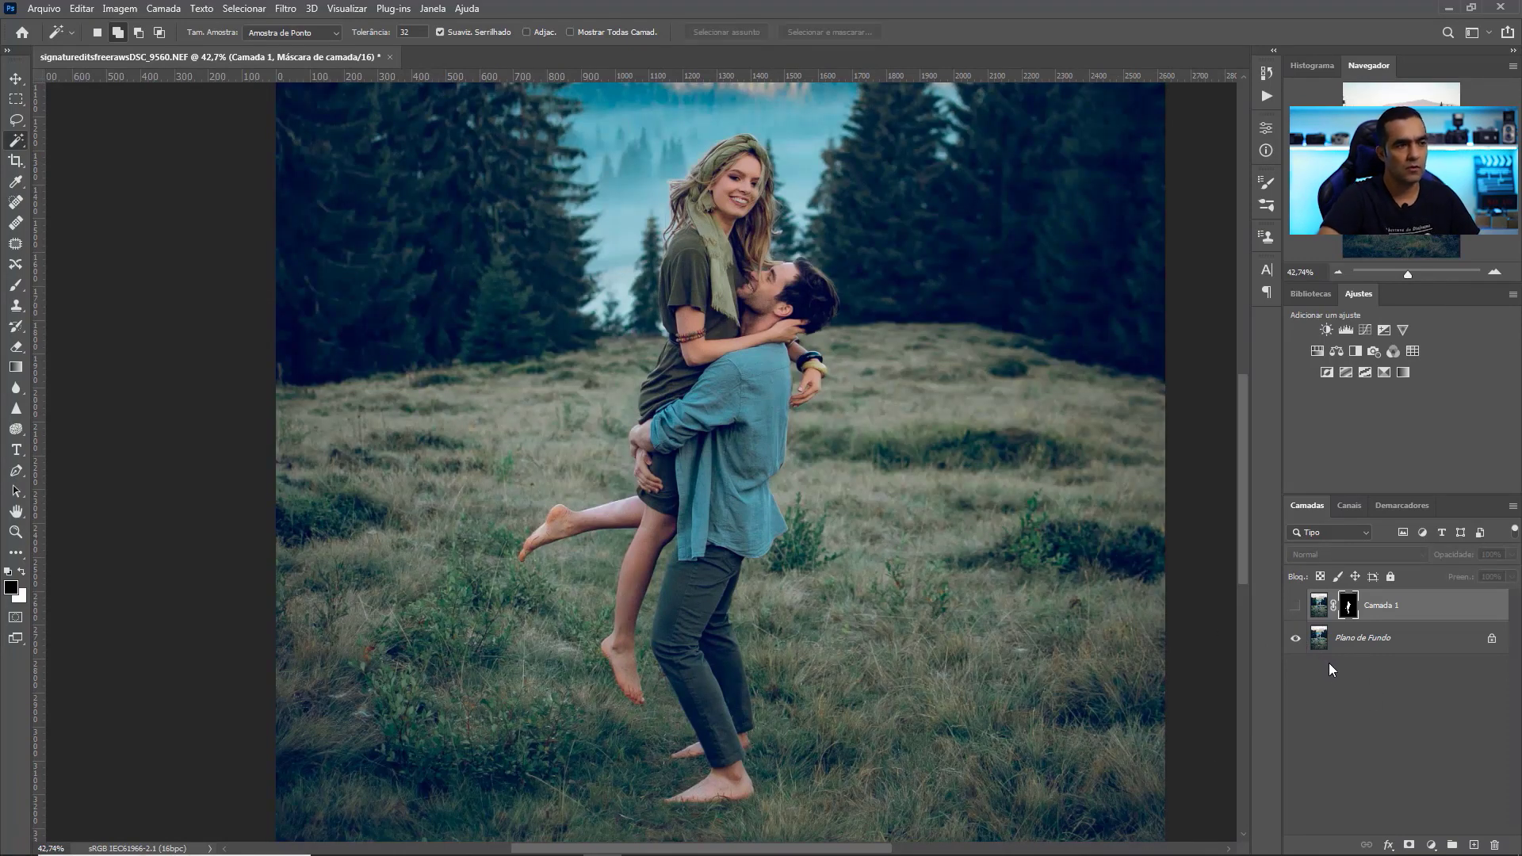
{"action": "left_click", "coordinate": [1296, 605]}
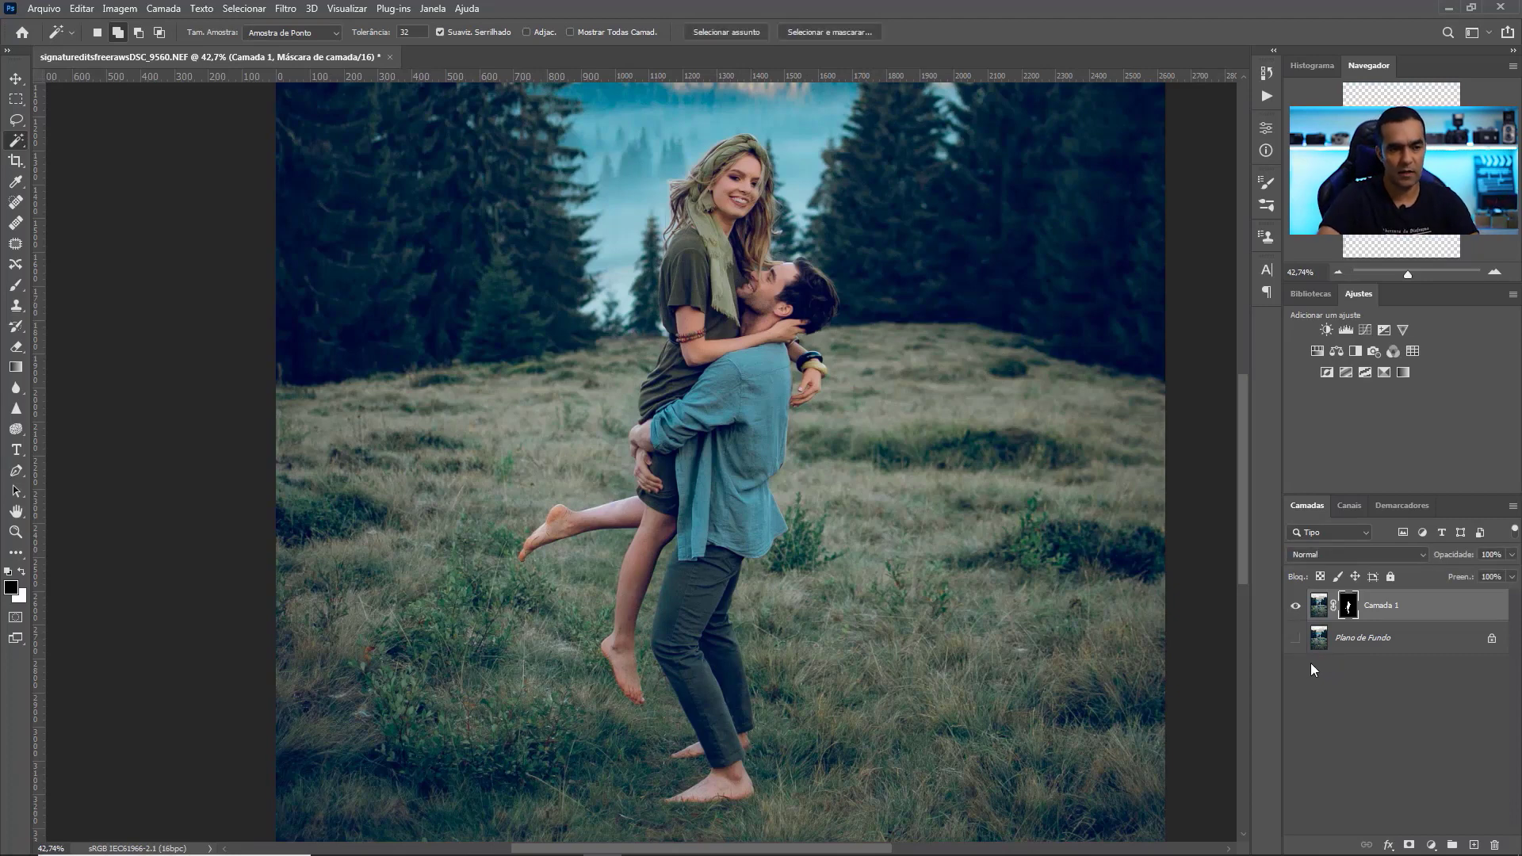
{"action": "left_click", "coordinate": [1296, 638]}
{"action": "left_click", "coordinate": [1297, 638]}
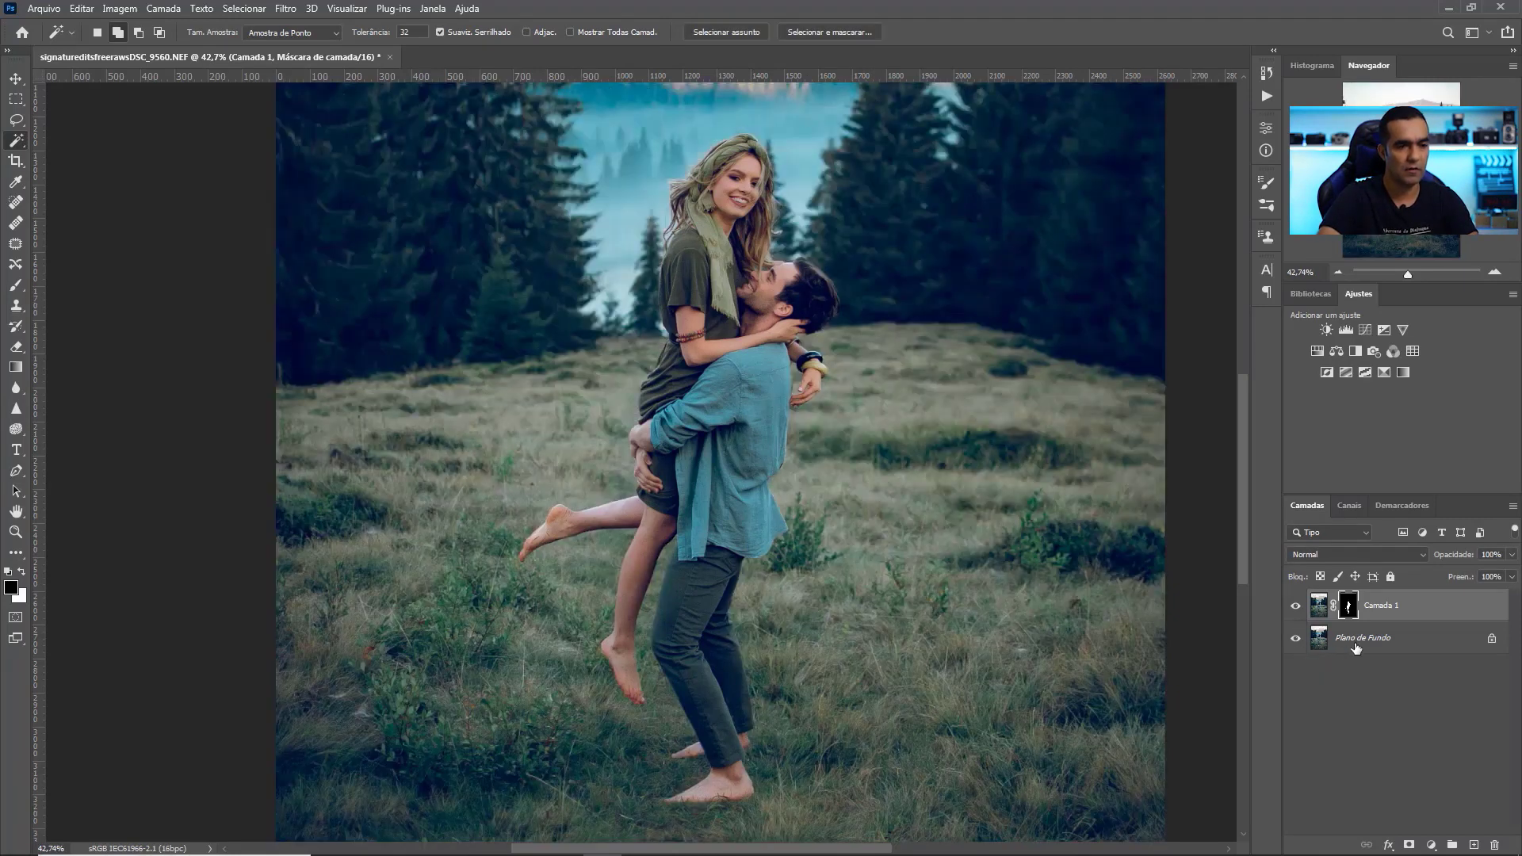
Duplicate the background layer again and load the couple layer's mask as a selection.
{"action": "left_click", "coordinate": [1345, 645]}
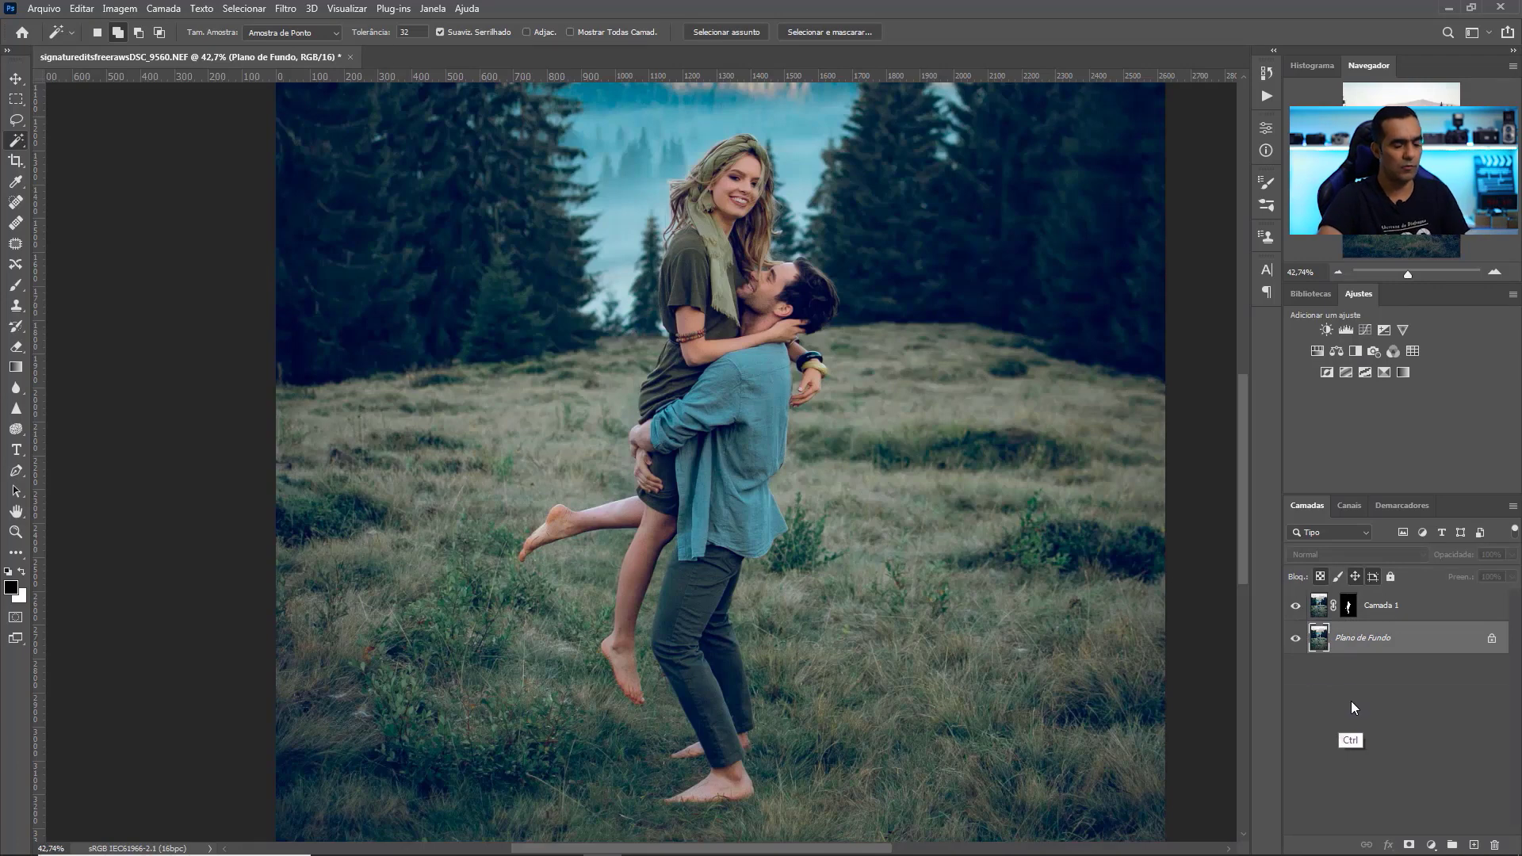
{"action": "key", "text": "ctrl+j"}
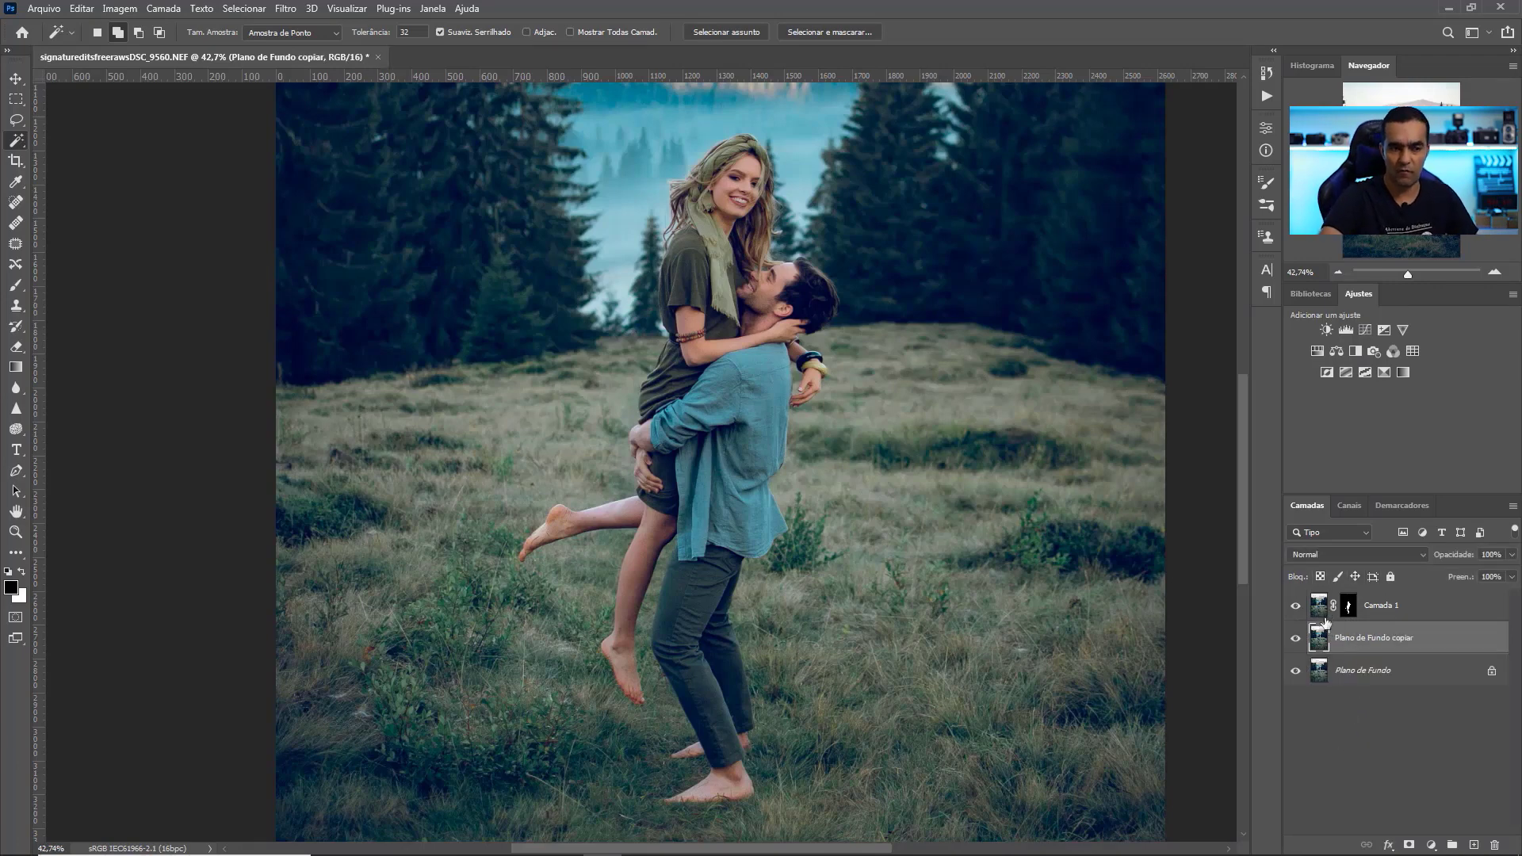
{"action": "left_click", "coordinate": [1359, 618]}
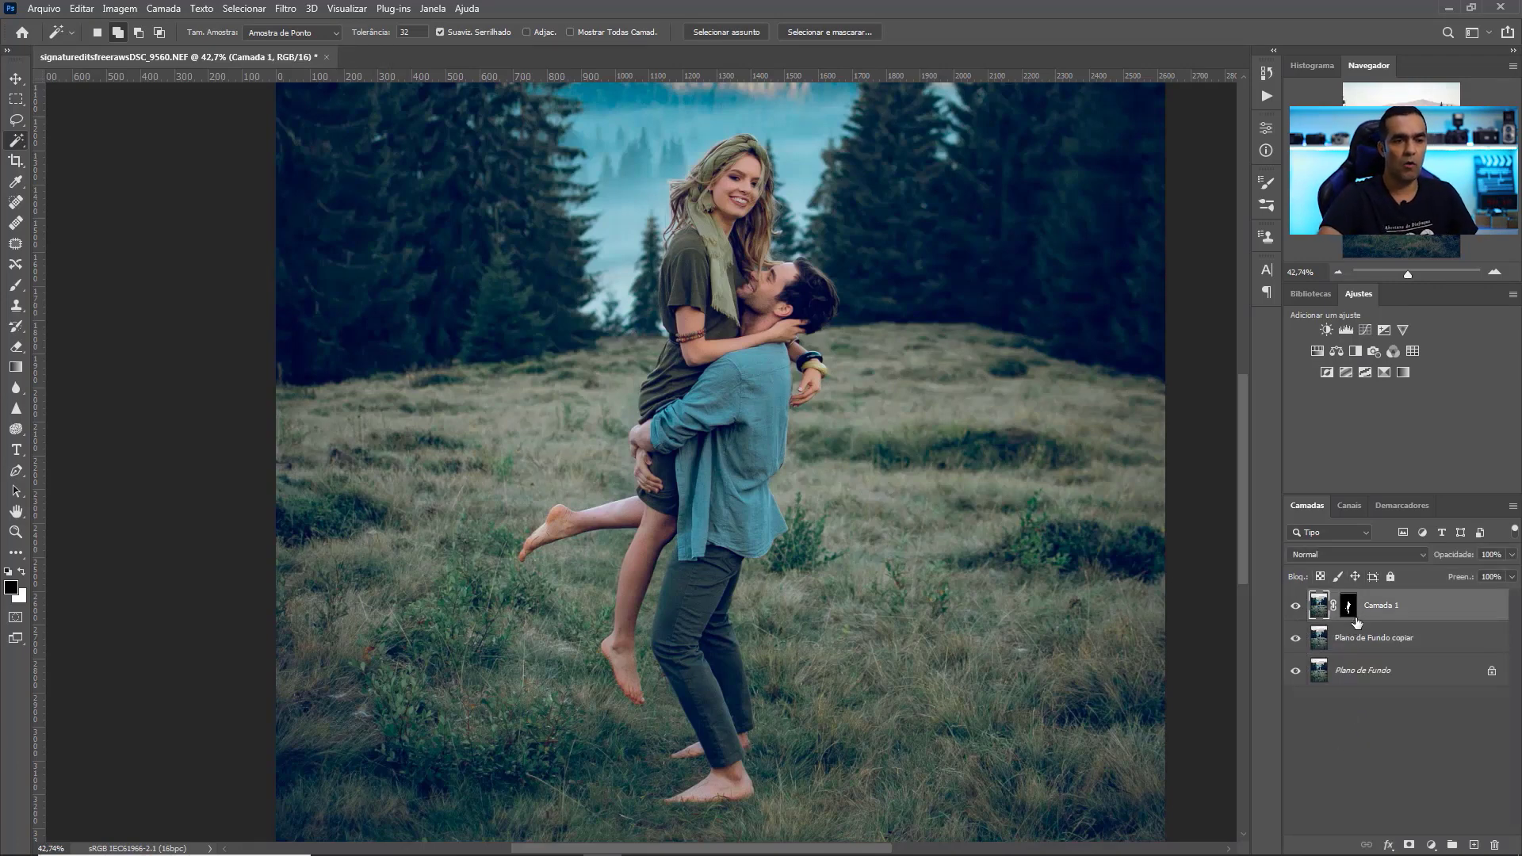
{"action": "left_click", "coordinate": [1348, 614], "text": "ctrl"}
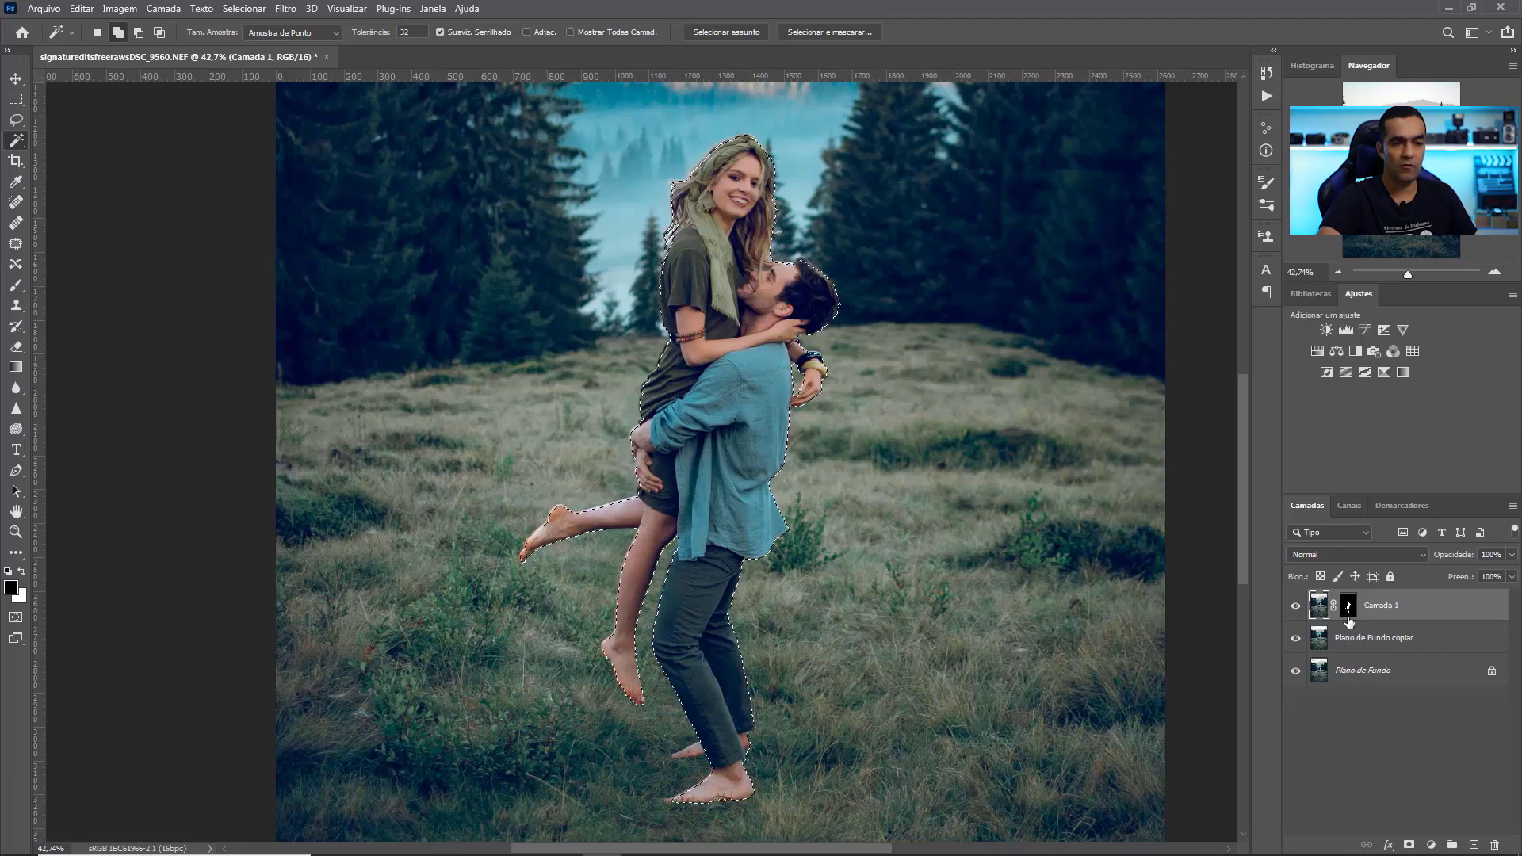
Hide the masked couple layer and, with the background copy active, expand the couple selection by 15 pixels.
{"action": "left_click", "coordinate": [1296, 605]}
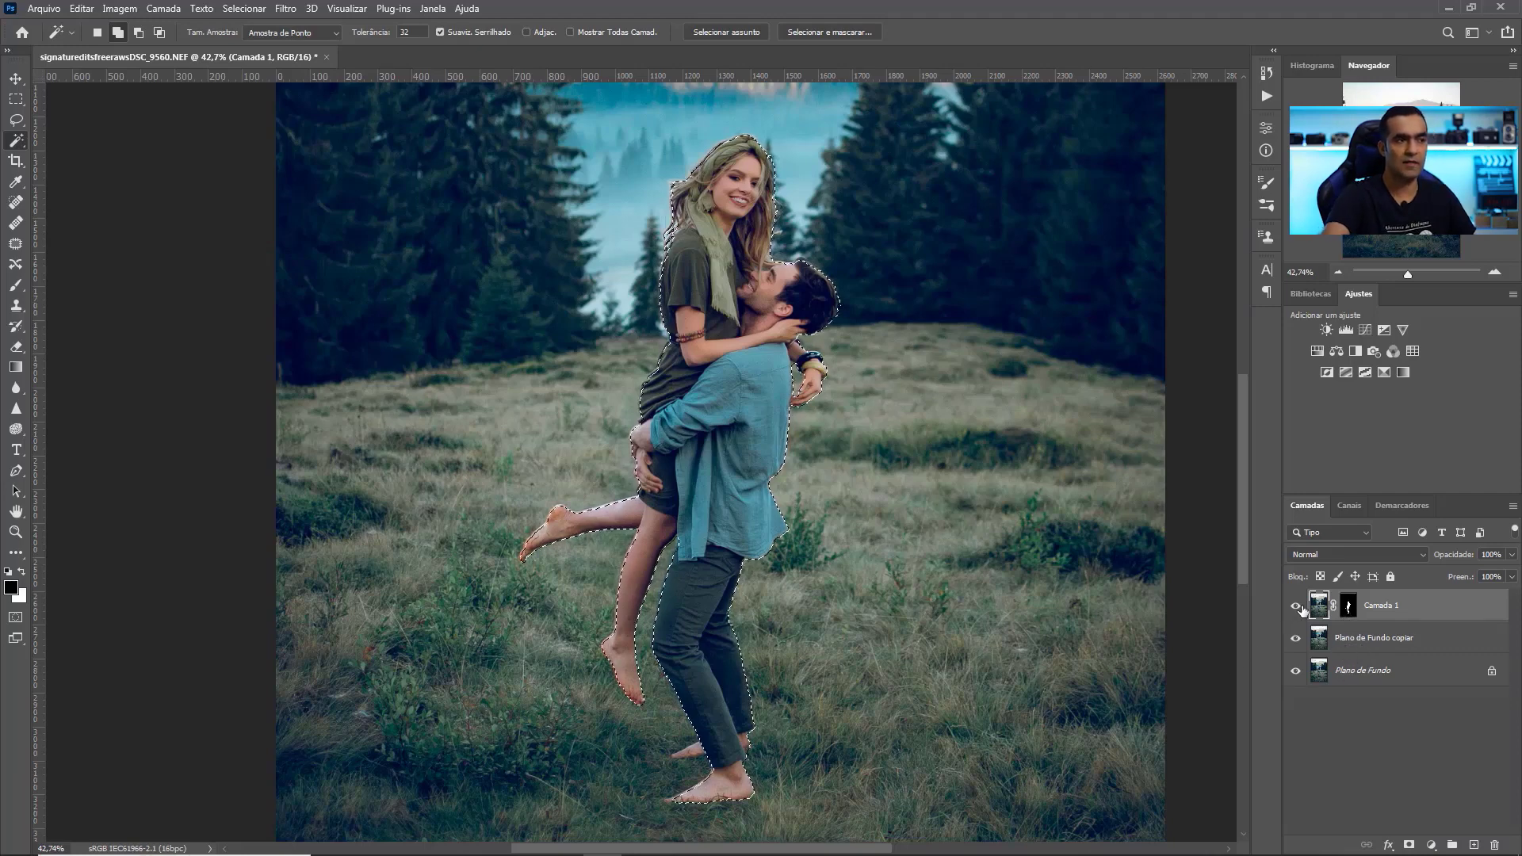
{"action": "left_click", "coordinate": [1346, 632]}
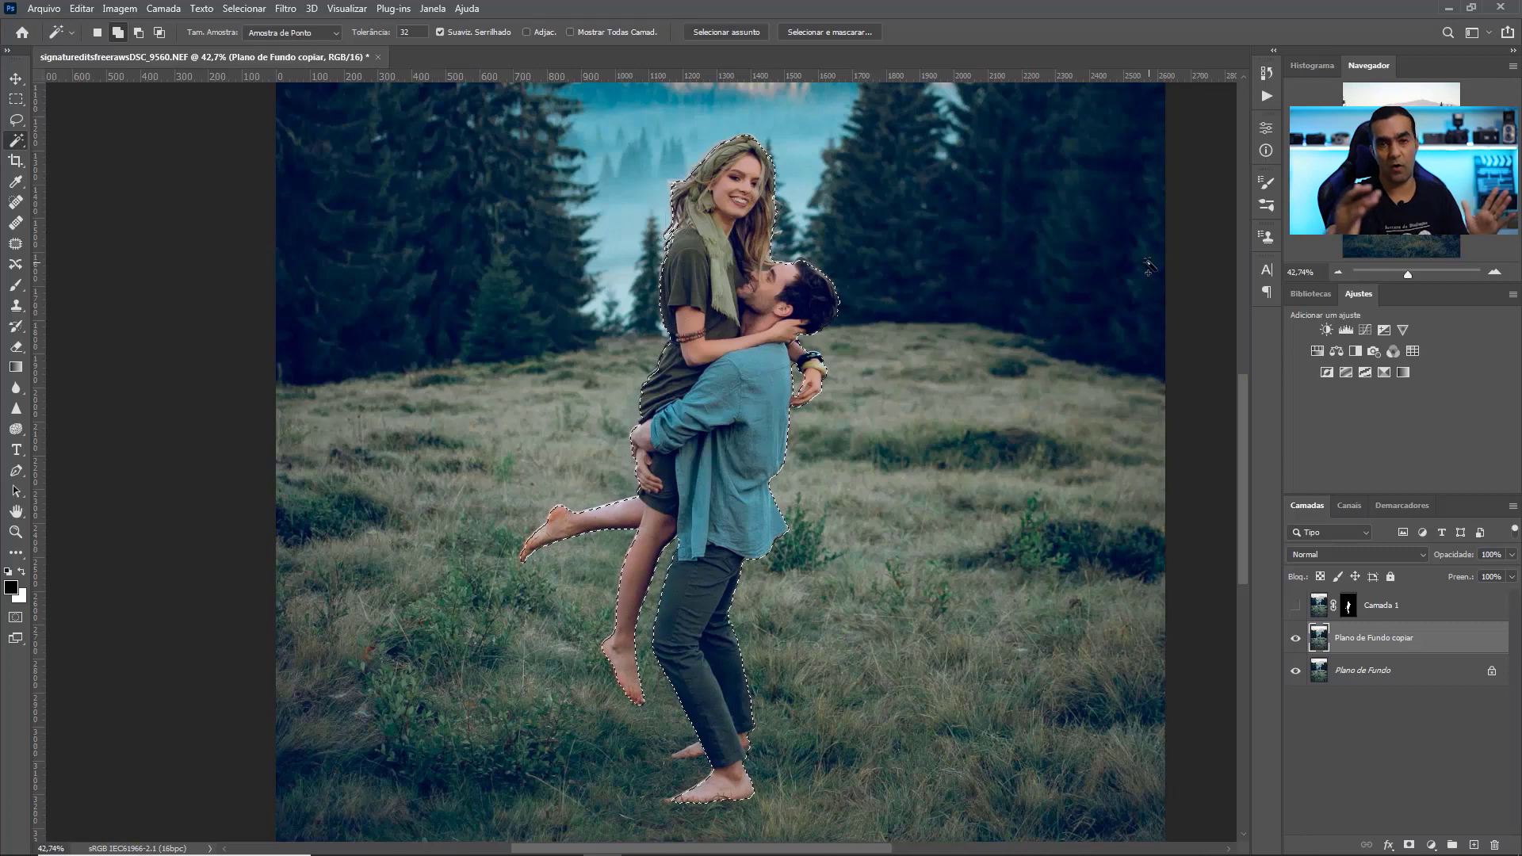
{"action": "left_click", "coordinate": [244, 9]}
{"action": "mouse_move", "coordinate": [360, 247]}
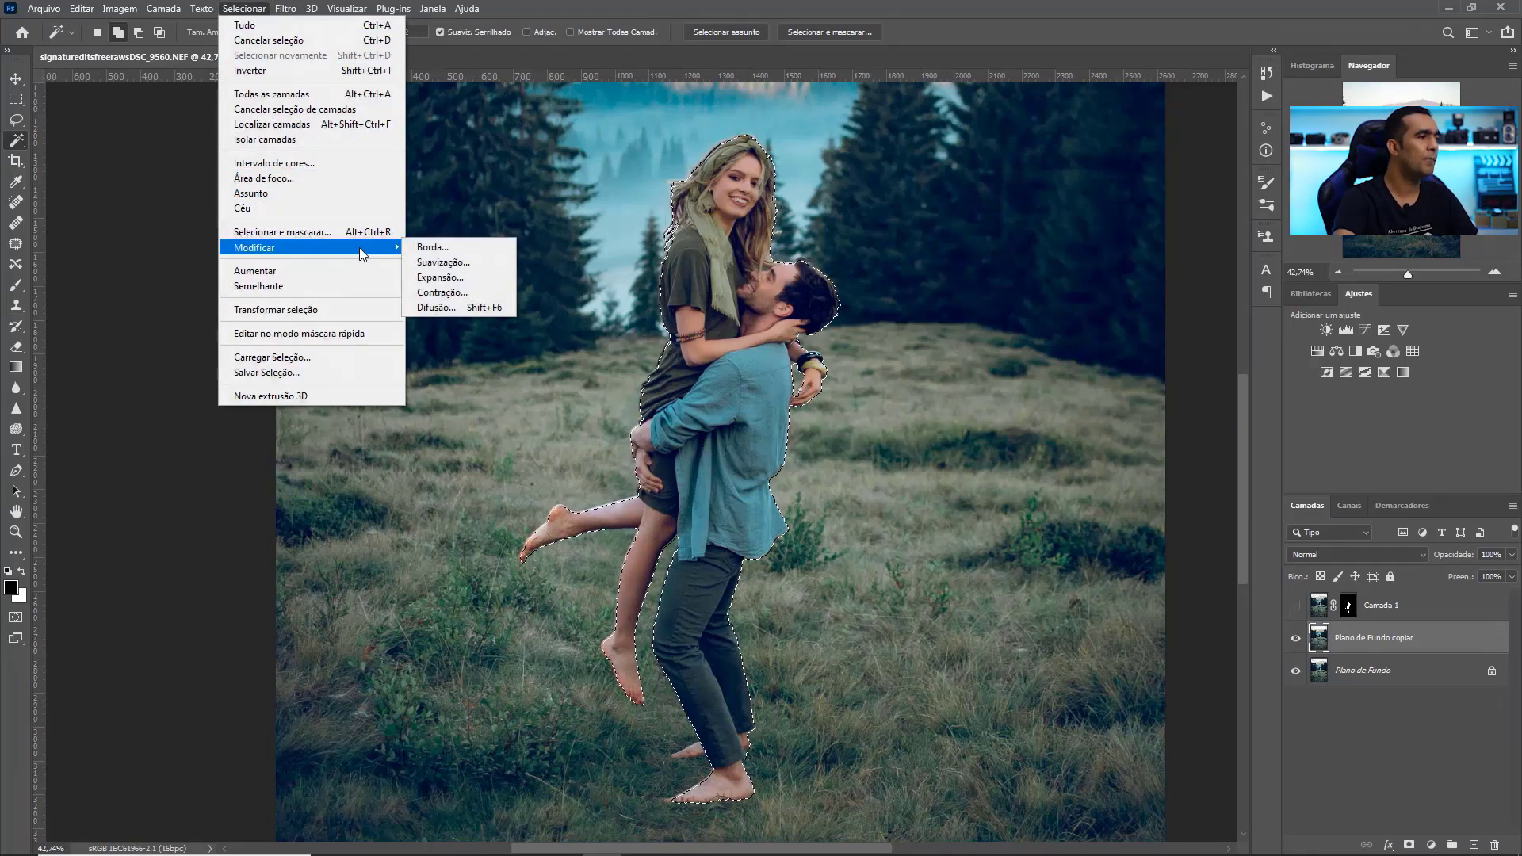
{"action": "left_click", "coordinate": [455, 278]}
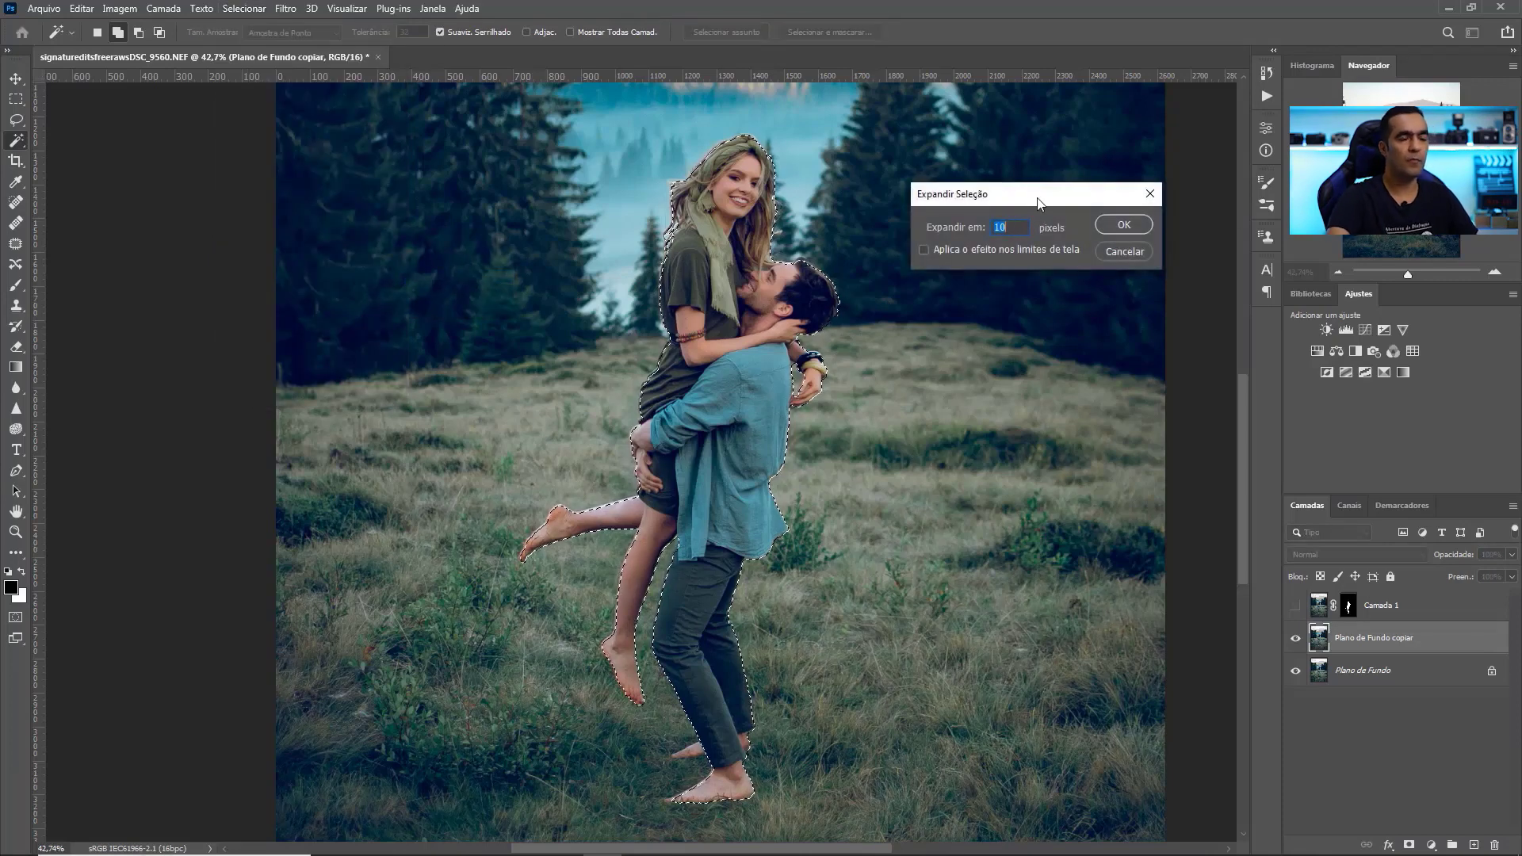
{"action": "left_click_drag", "start_coordinate": [1031, 194], "coordinate": [1080, 143]}
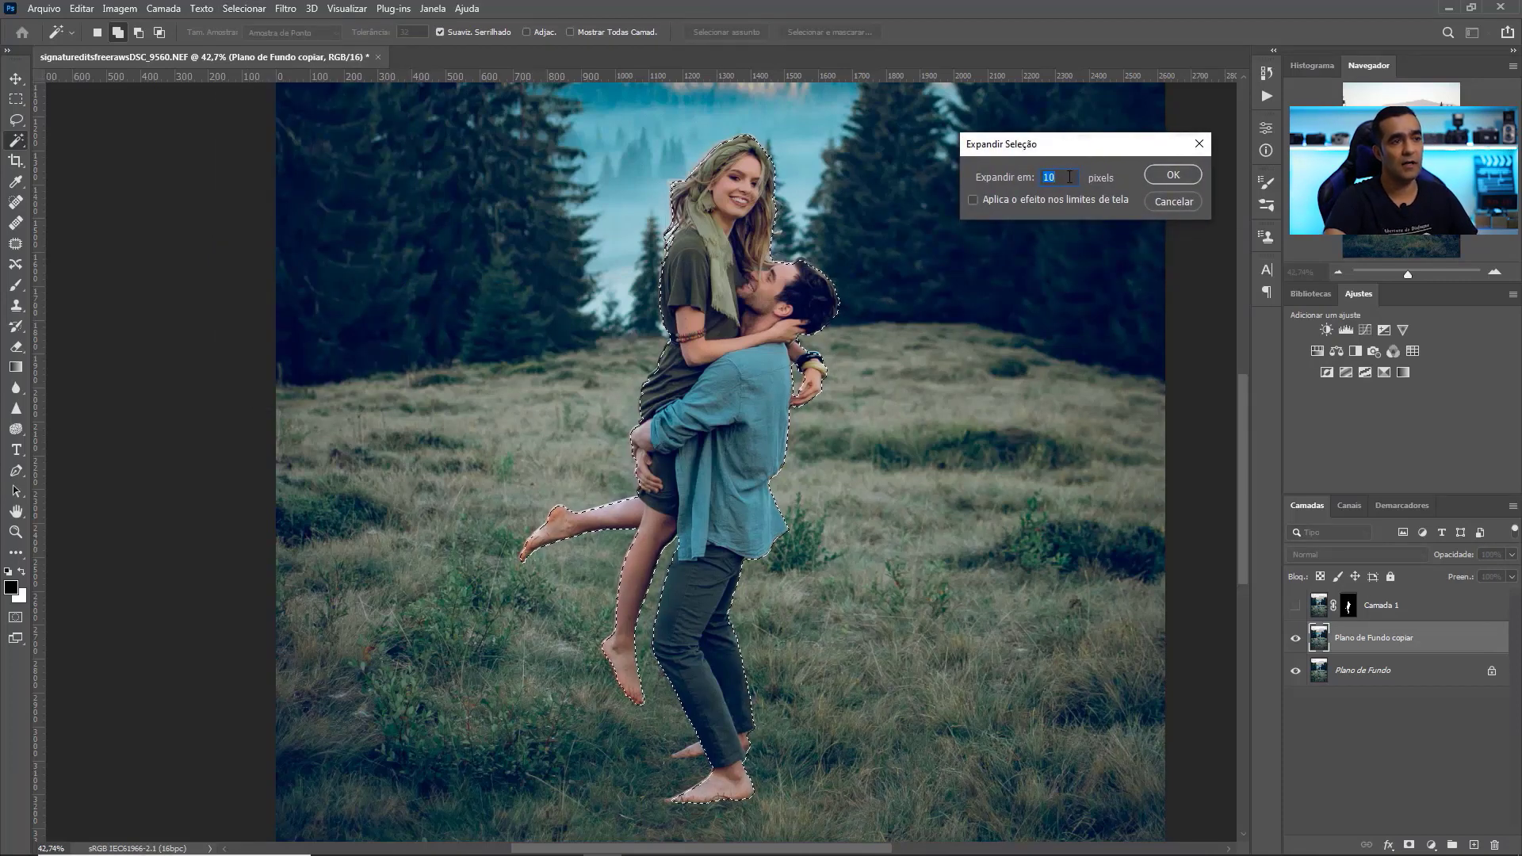
{"action": "type", "text": "15"}
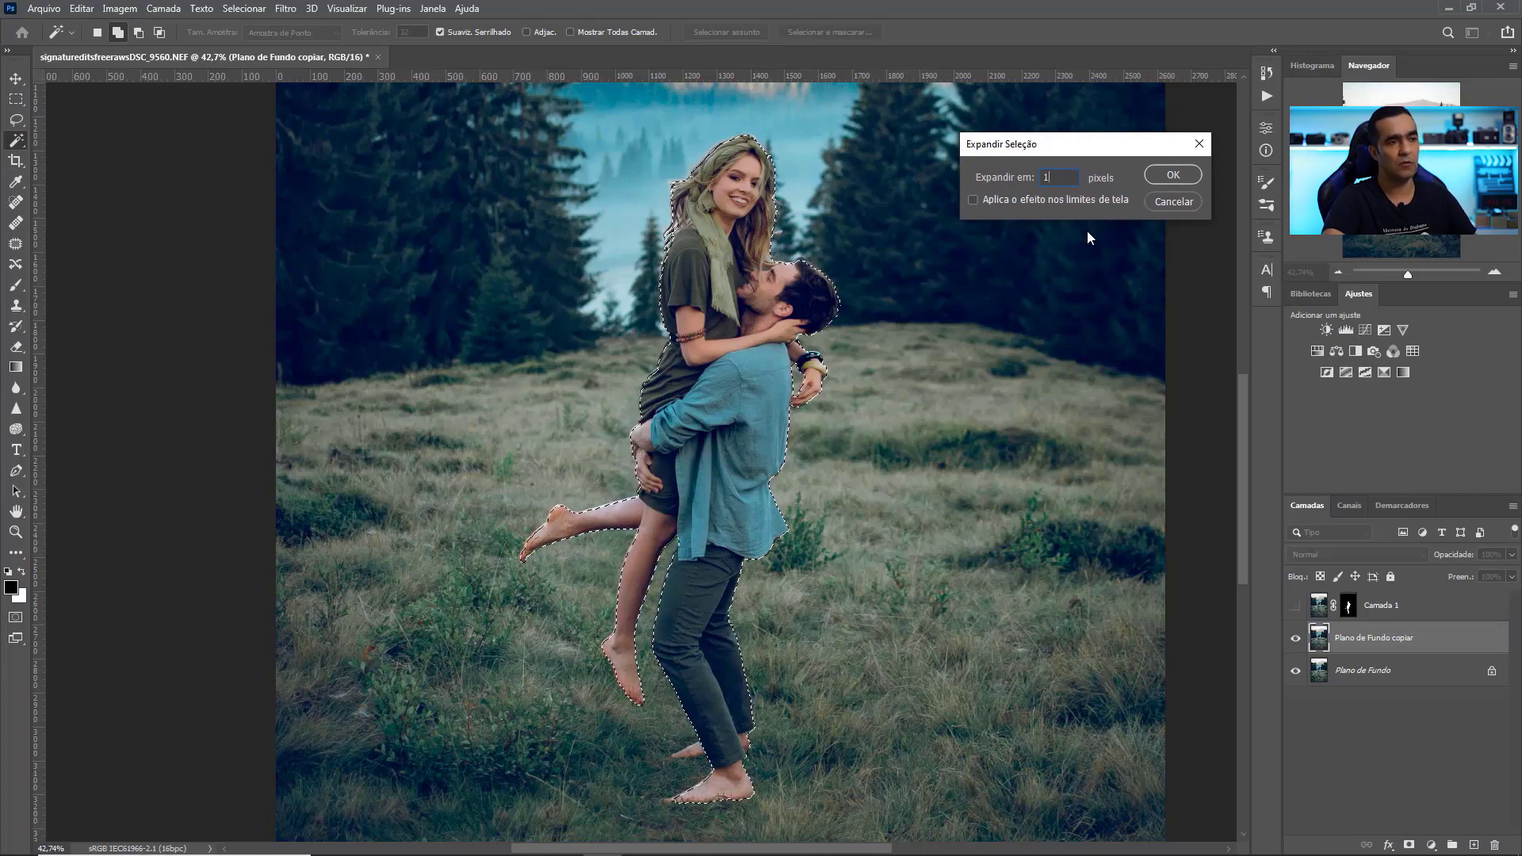
{"action": "left_click", "coordinate": [1174, 176]}
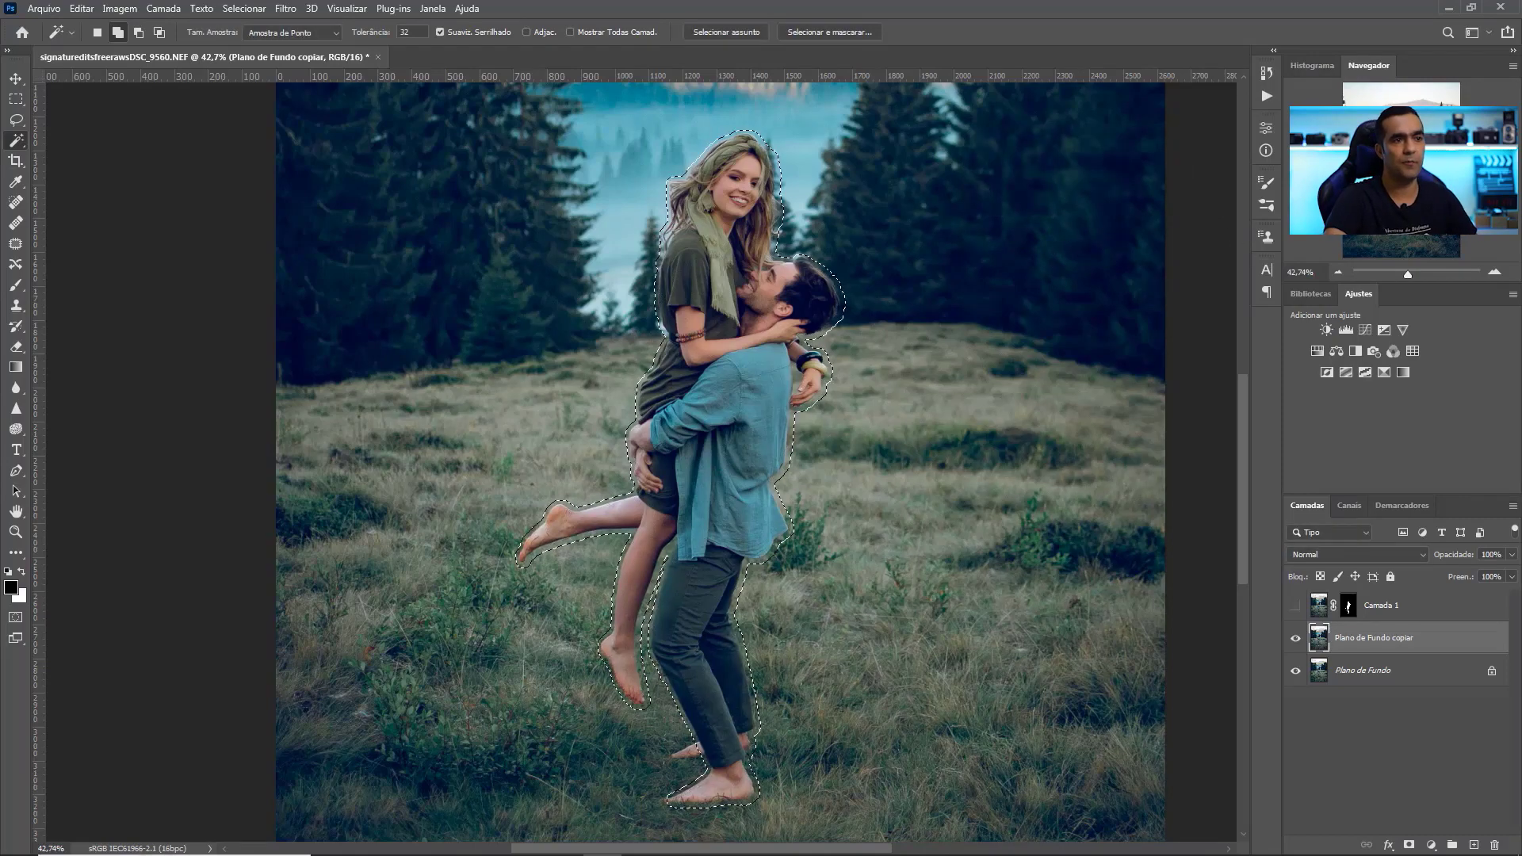
Add the missed area beside the woman's hair and the man's rear foot to the selection with the Lasso tool.
{"action": "left_click_drag", "start_coordinate": [1416, 273], "coordinate": [1420, 272]}
{"action": "left_click_drag", "start_coordinate": [1393, 186], "coordinate": [1404, 151]}
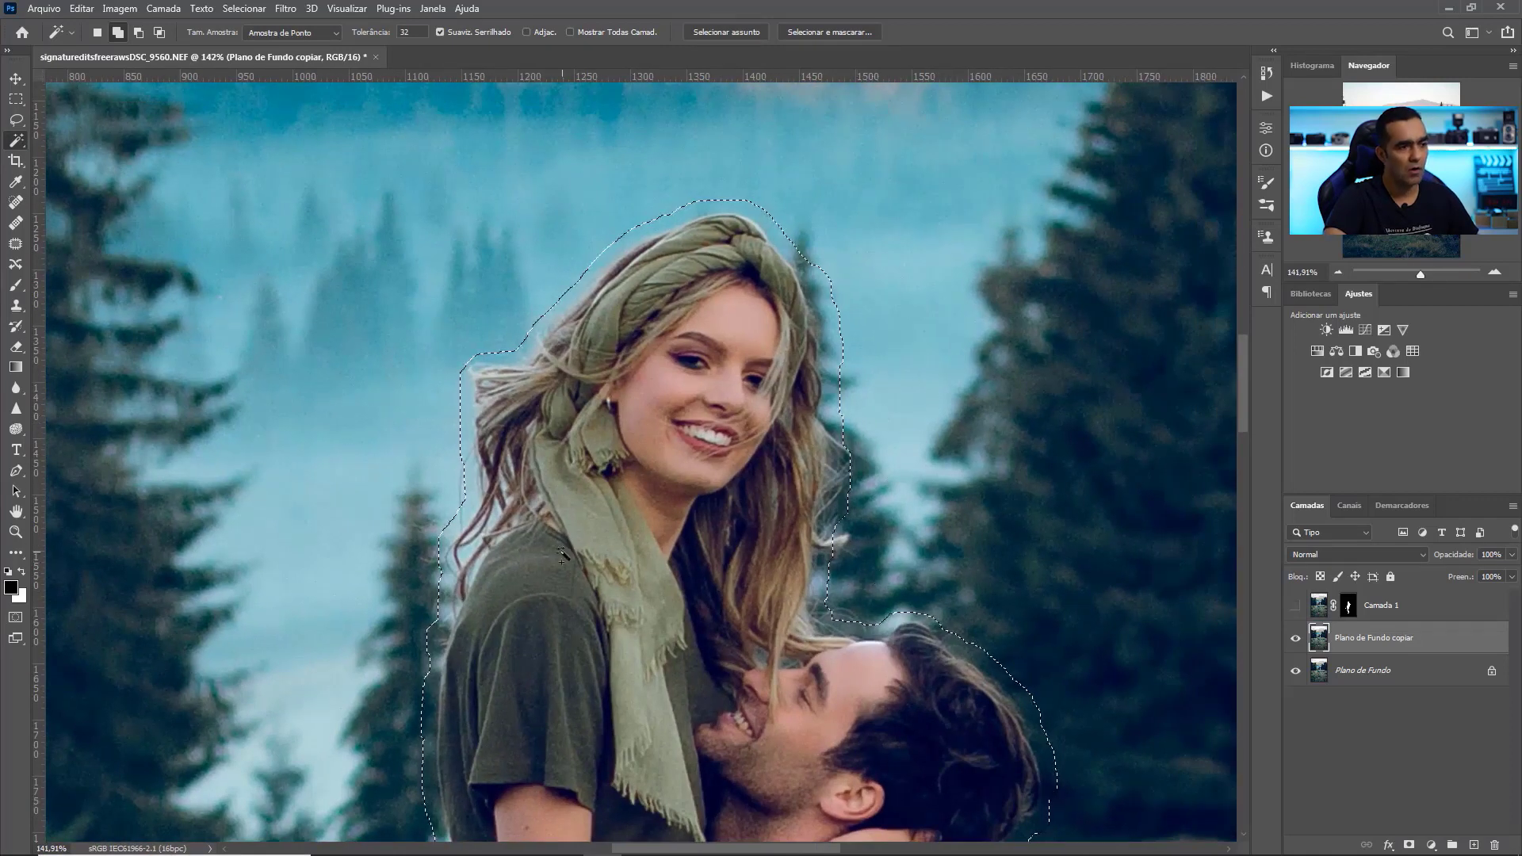
{"action": "left_click", "coordinate": [16, 120]}
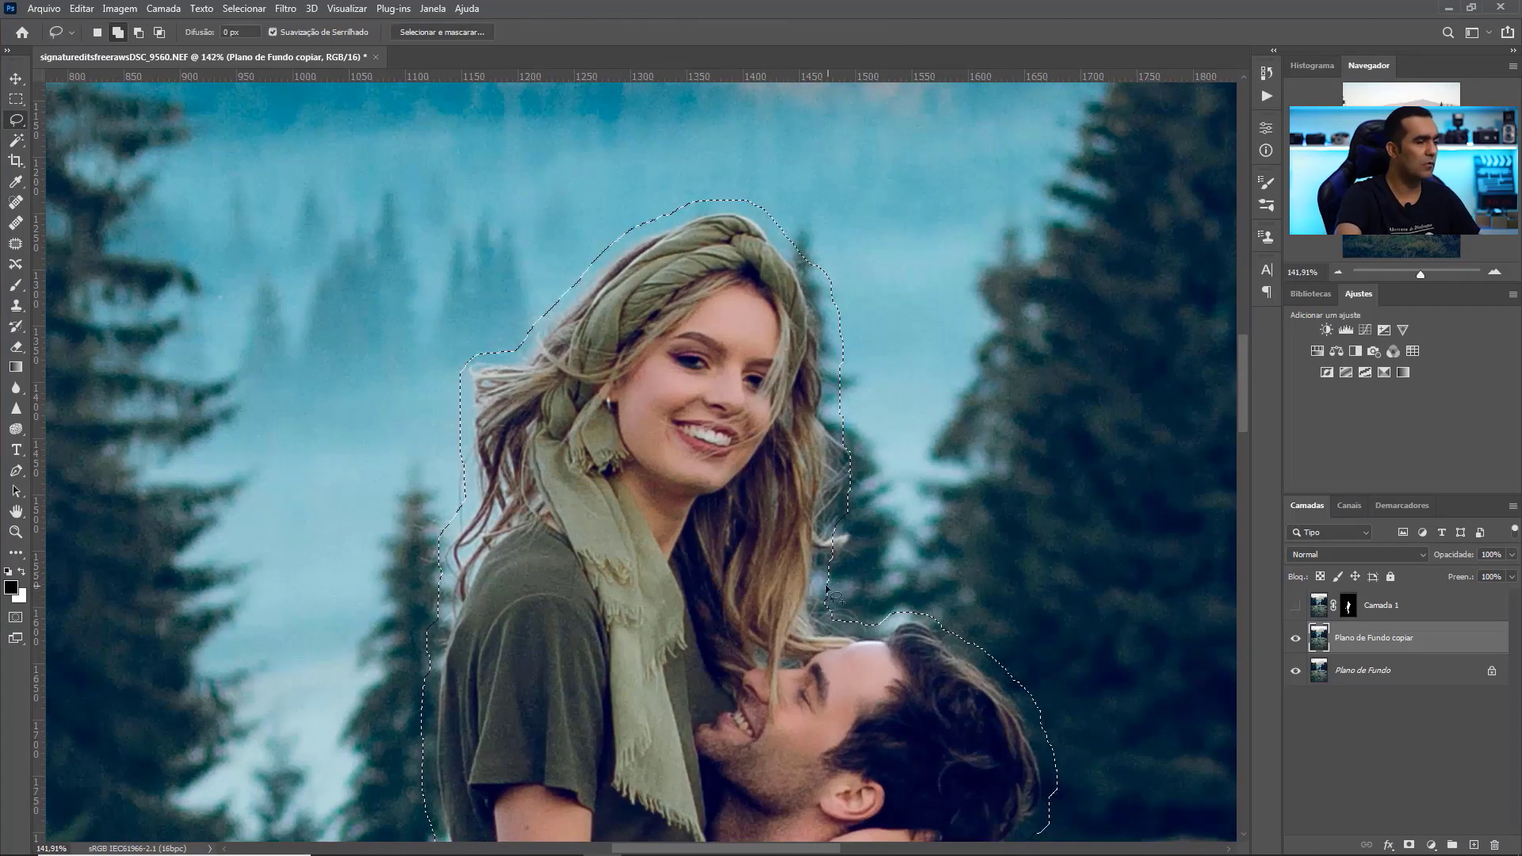
{"action": "left_click_drag", "start_coordinate": [825, 582], "coordinate": [827, 584]}
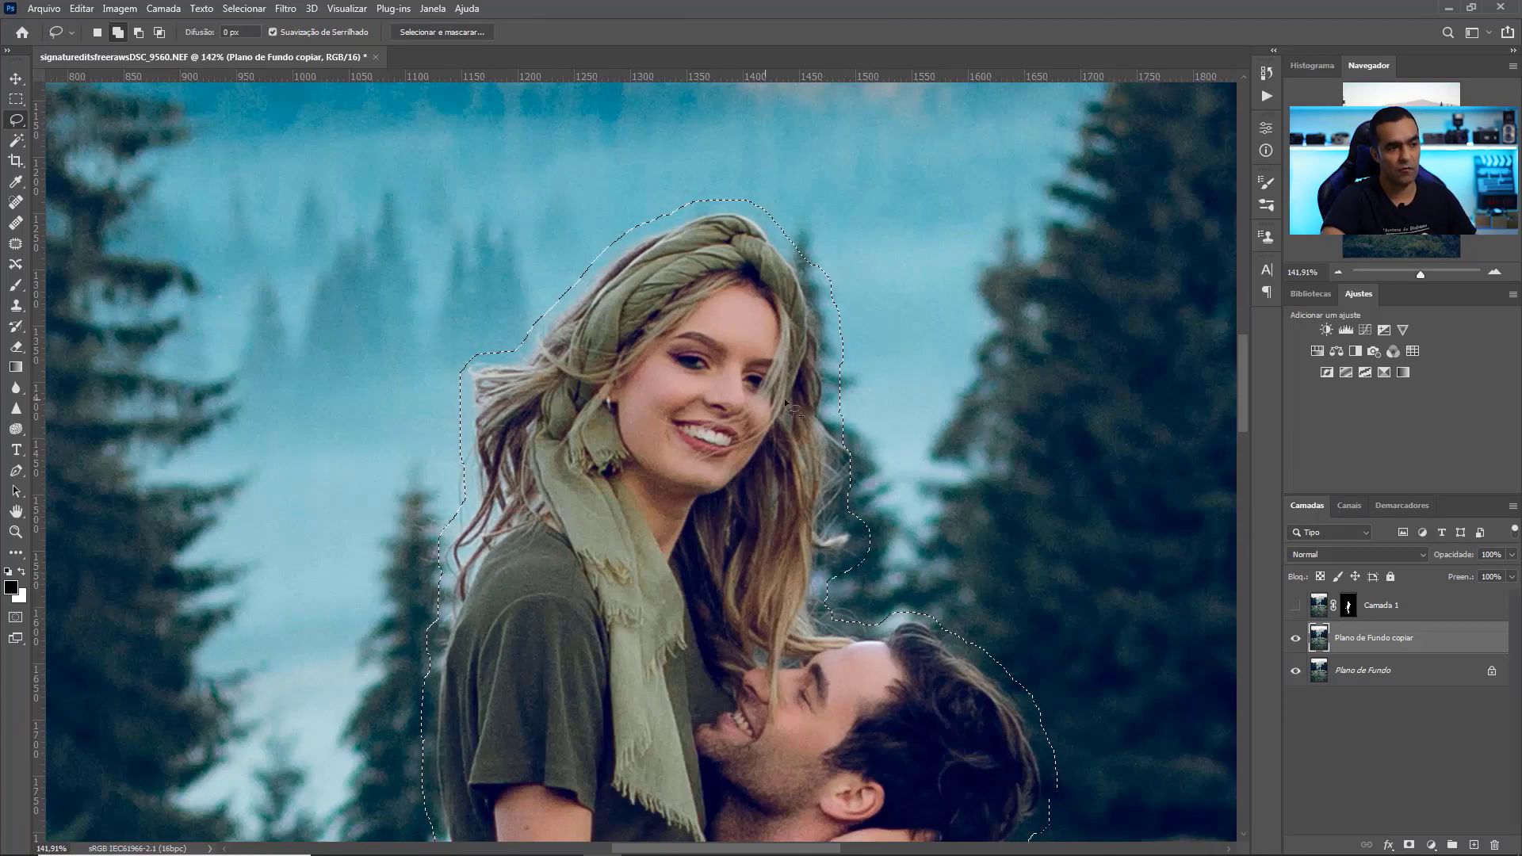
{"action": "scroll", "coordinate": [783, 397], "scroll_direction": "down", "scroll_amount": 15}
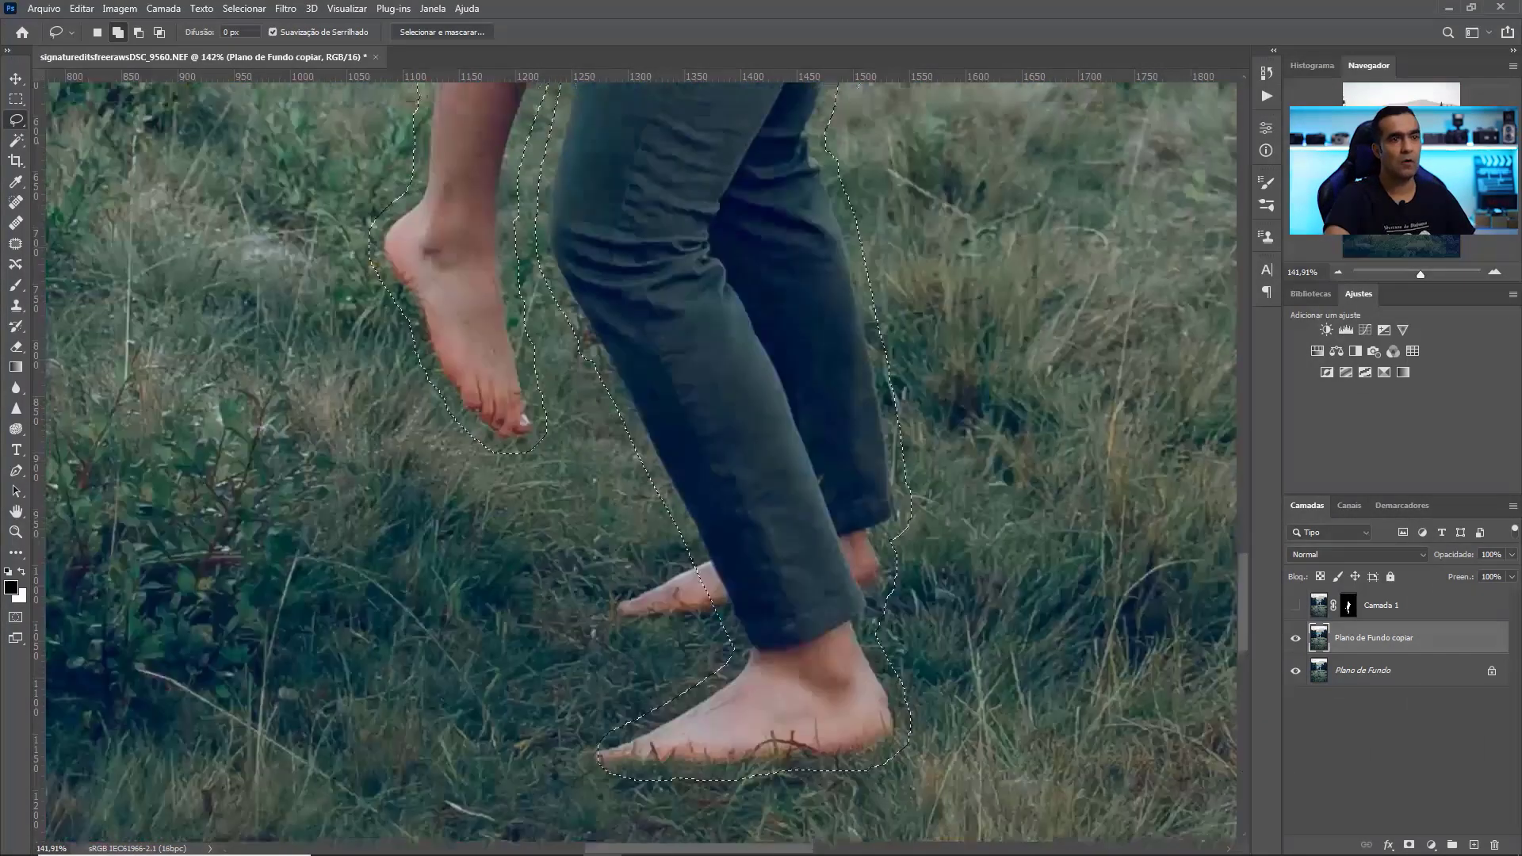
{"action": "mouse_move", "coordinate": [737, 501]}
{"action": "left_mouse_down"}
{"action": "mouse_move", "coordinate": [715, 462]}
{"action": "mouse_move", "coordinate": [607, 560]}
{"action": "mouse_move", "coordinate": [732, 531]}
{"action": "left_mouse_up"}
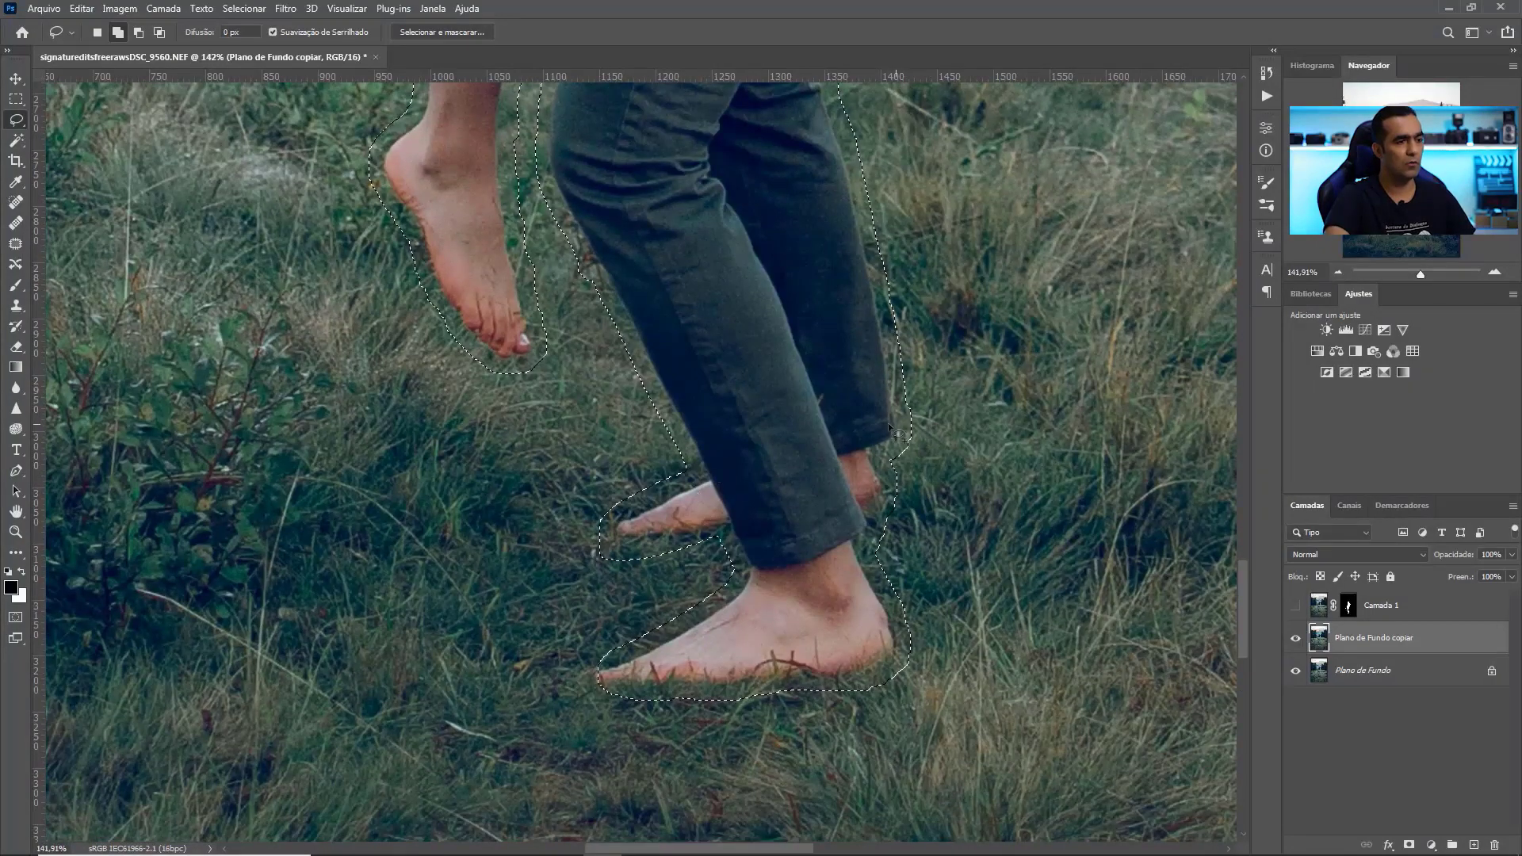
Fill the selected couple area on the background copy with Content-Aware at 100% opacity, and clear the selection.
{"action": "left_click", "coordinate": [1416, 276]}
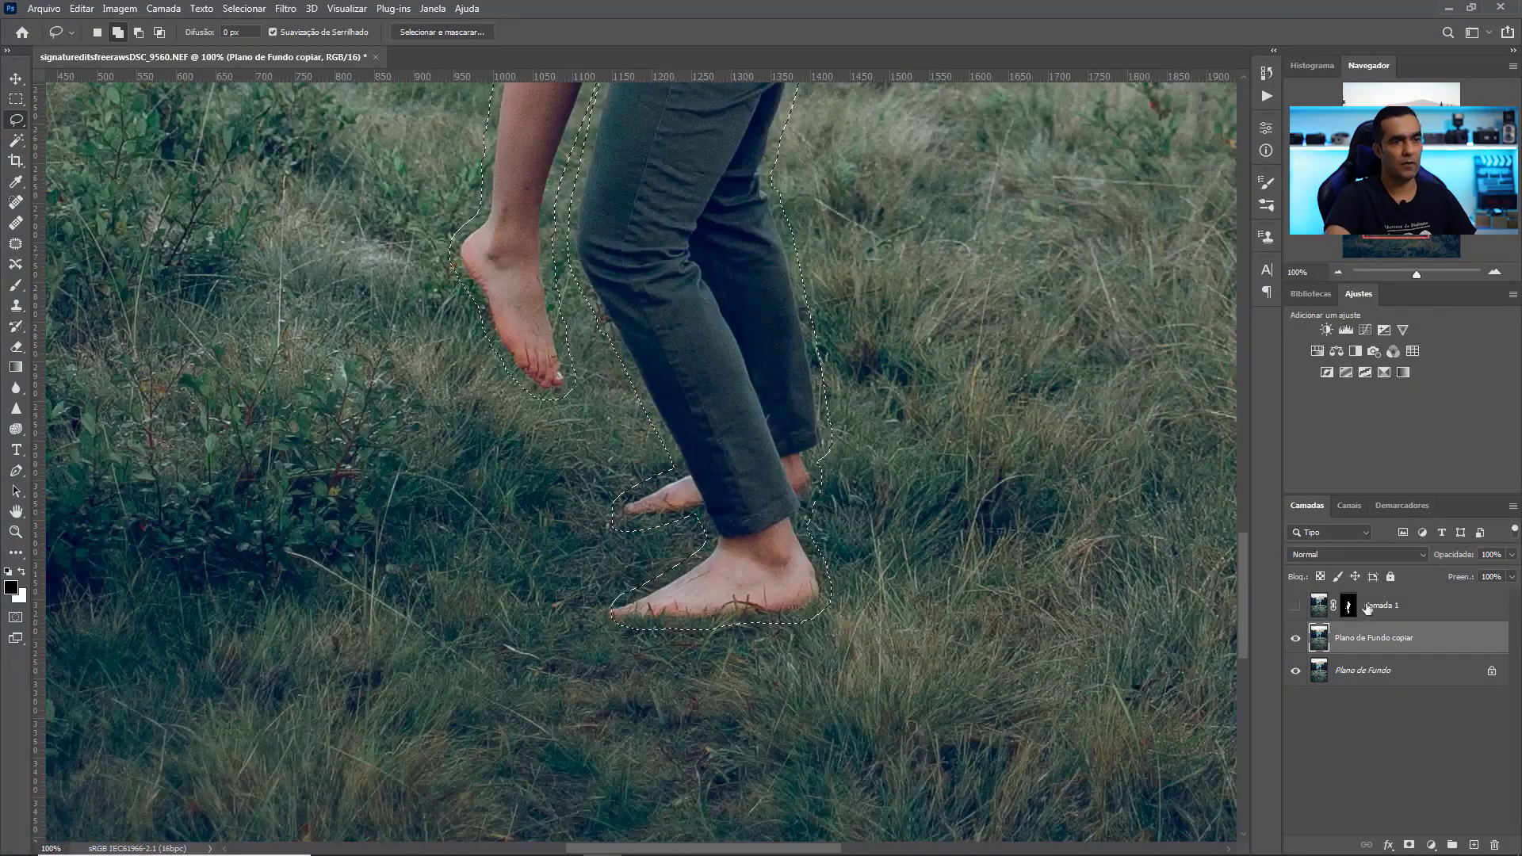
{"action": "left_click_drag", "start_coordinate": [1396, 214], "coordinate": [1396, 164]}
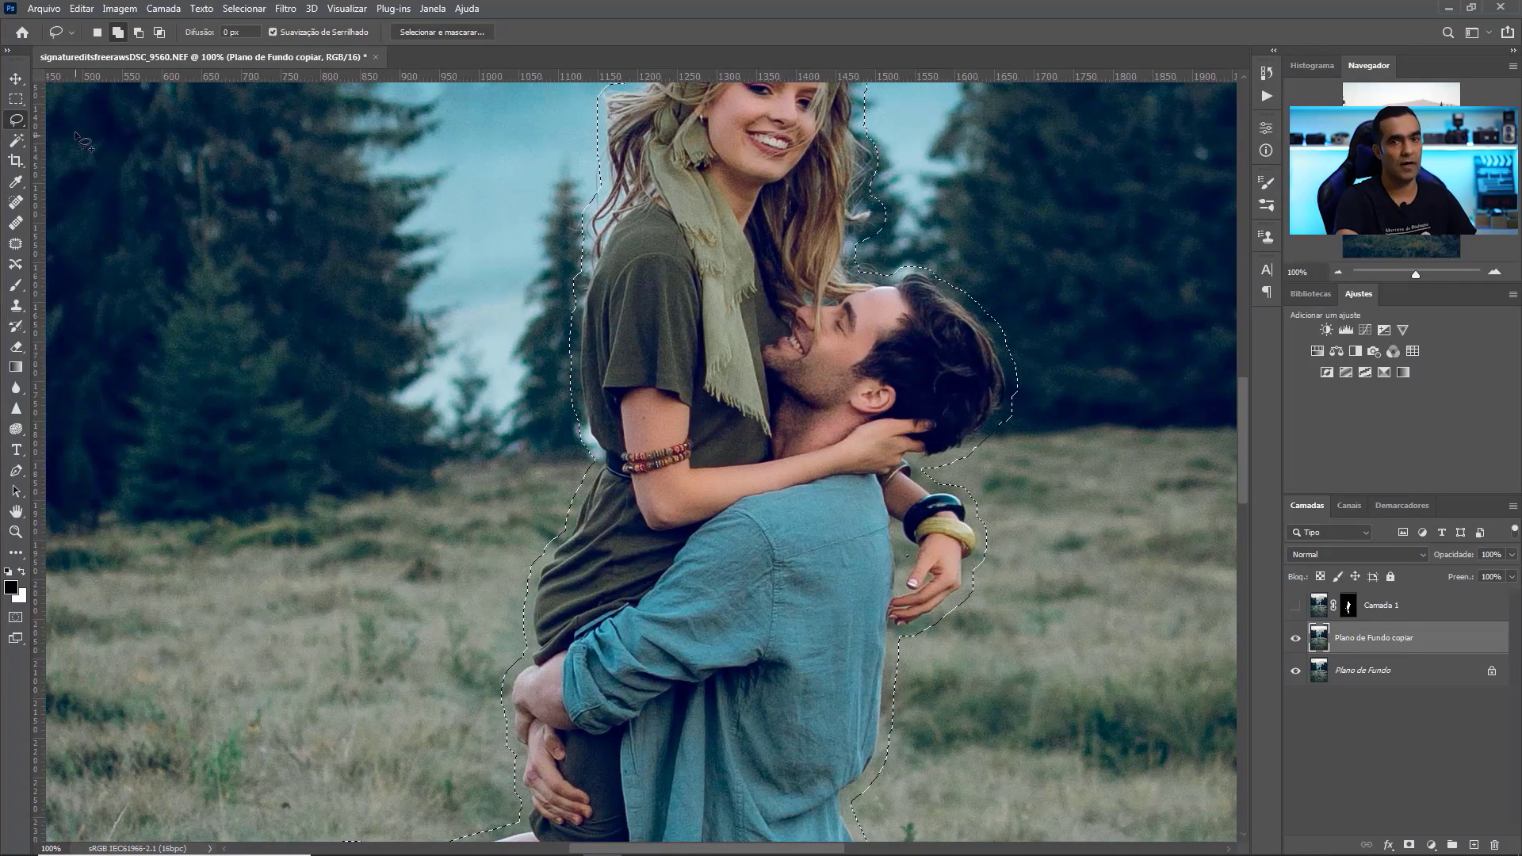
{"action": "left_click", "coordinate": [93, 10]}
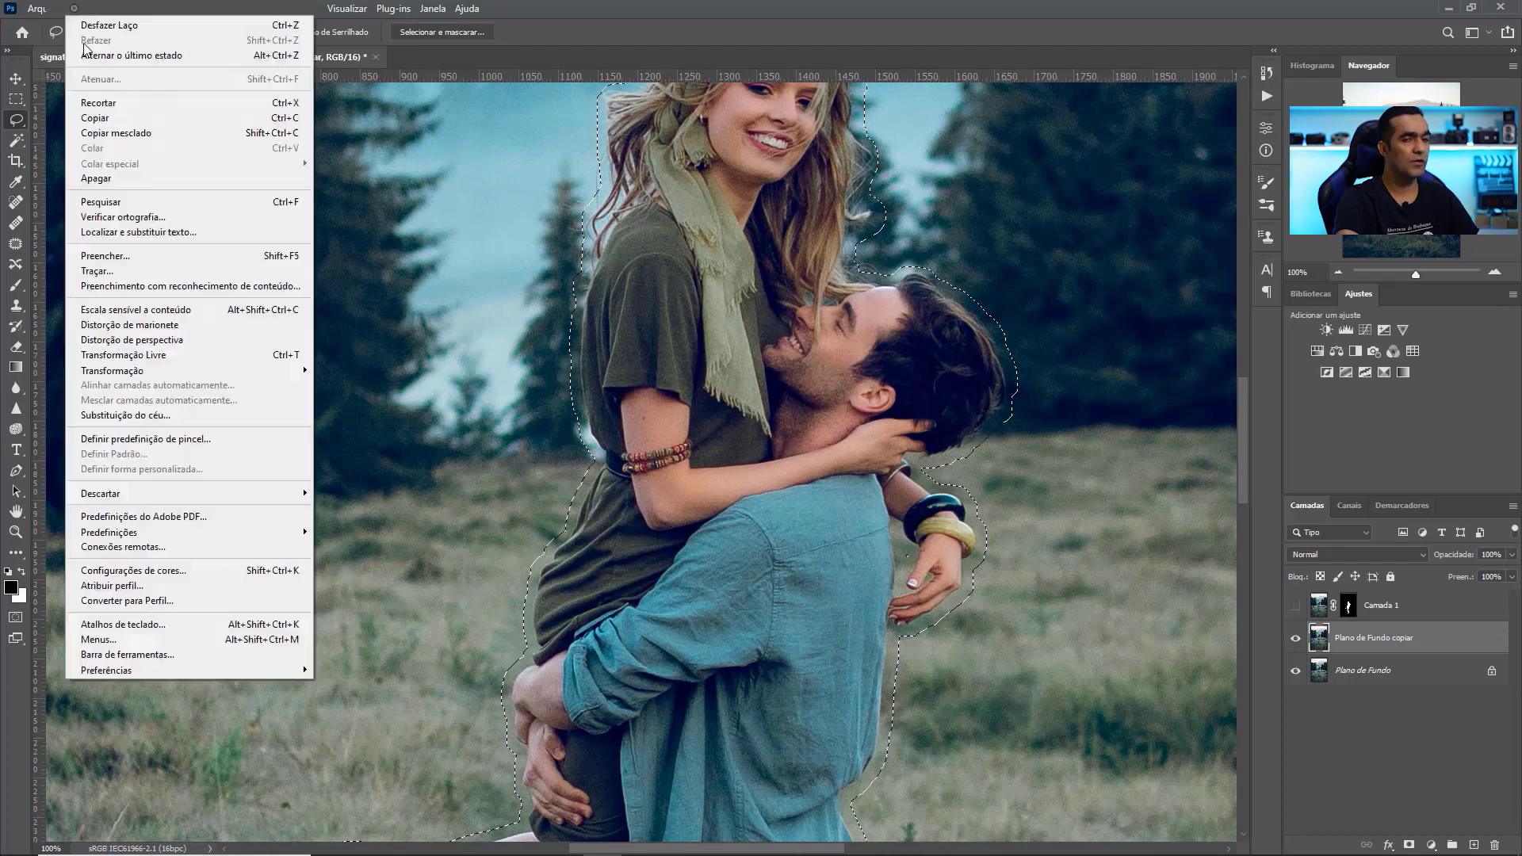
{"action": "left_click", "coordinate": [182, 262]}
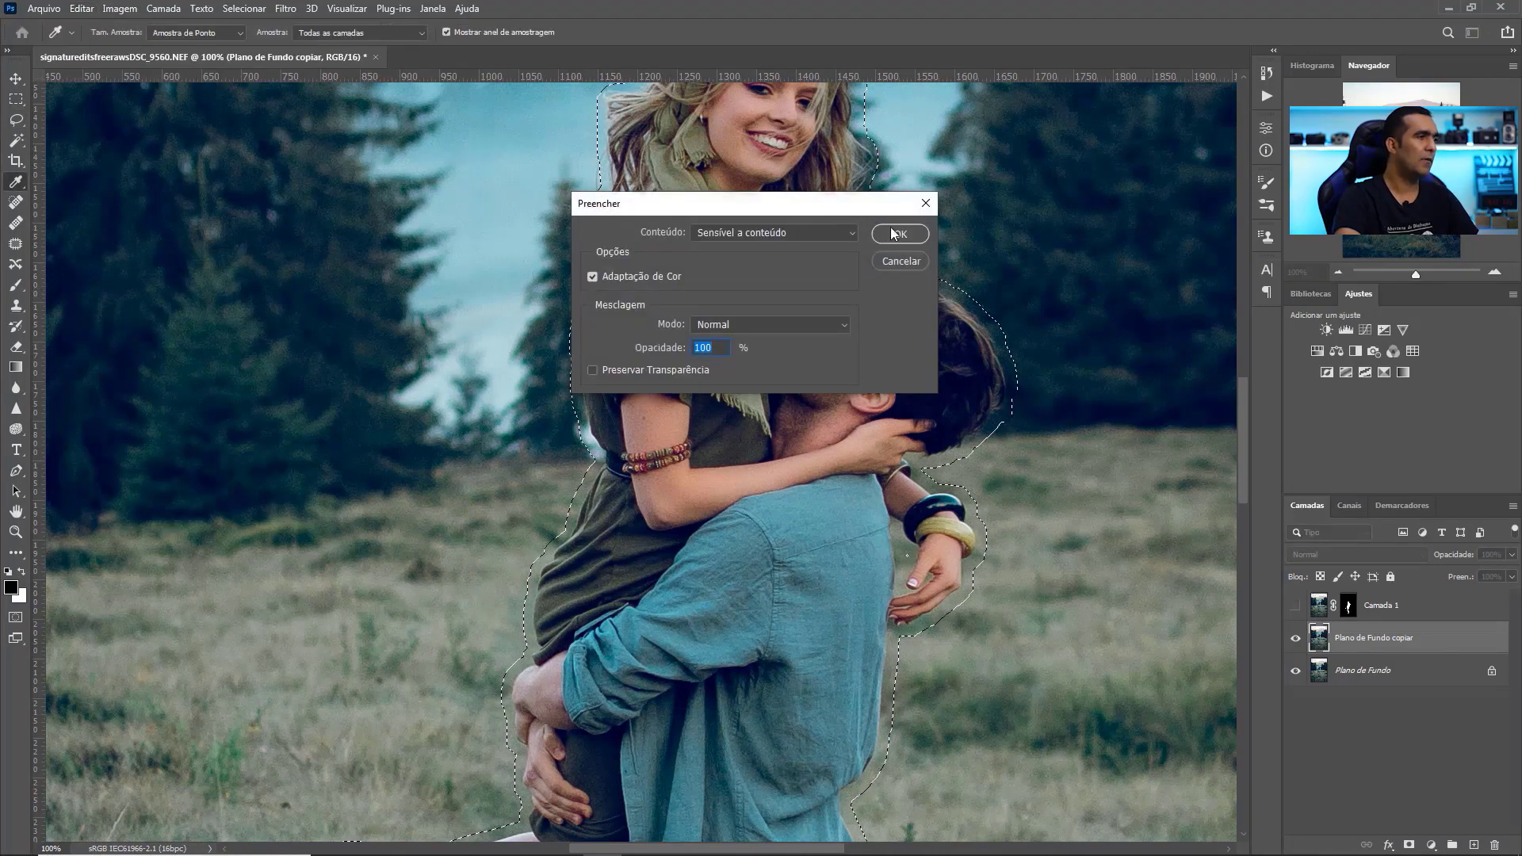
{"action": "left_click", "coordinate": [896, 229]}
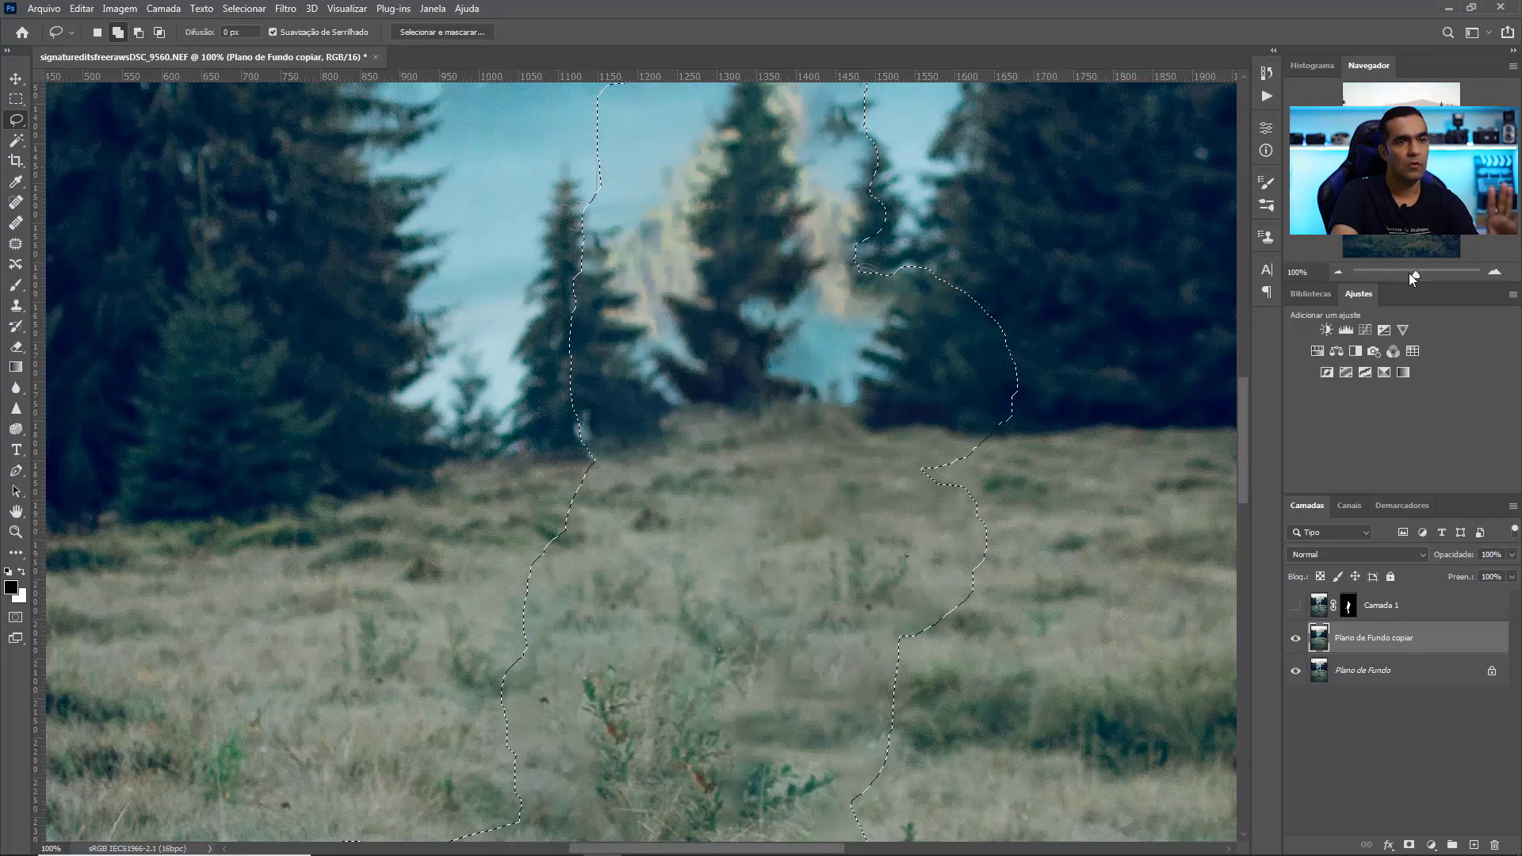
{"action": "key", "text": "ctrl+0"}
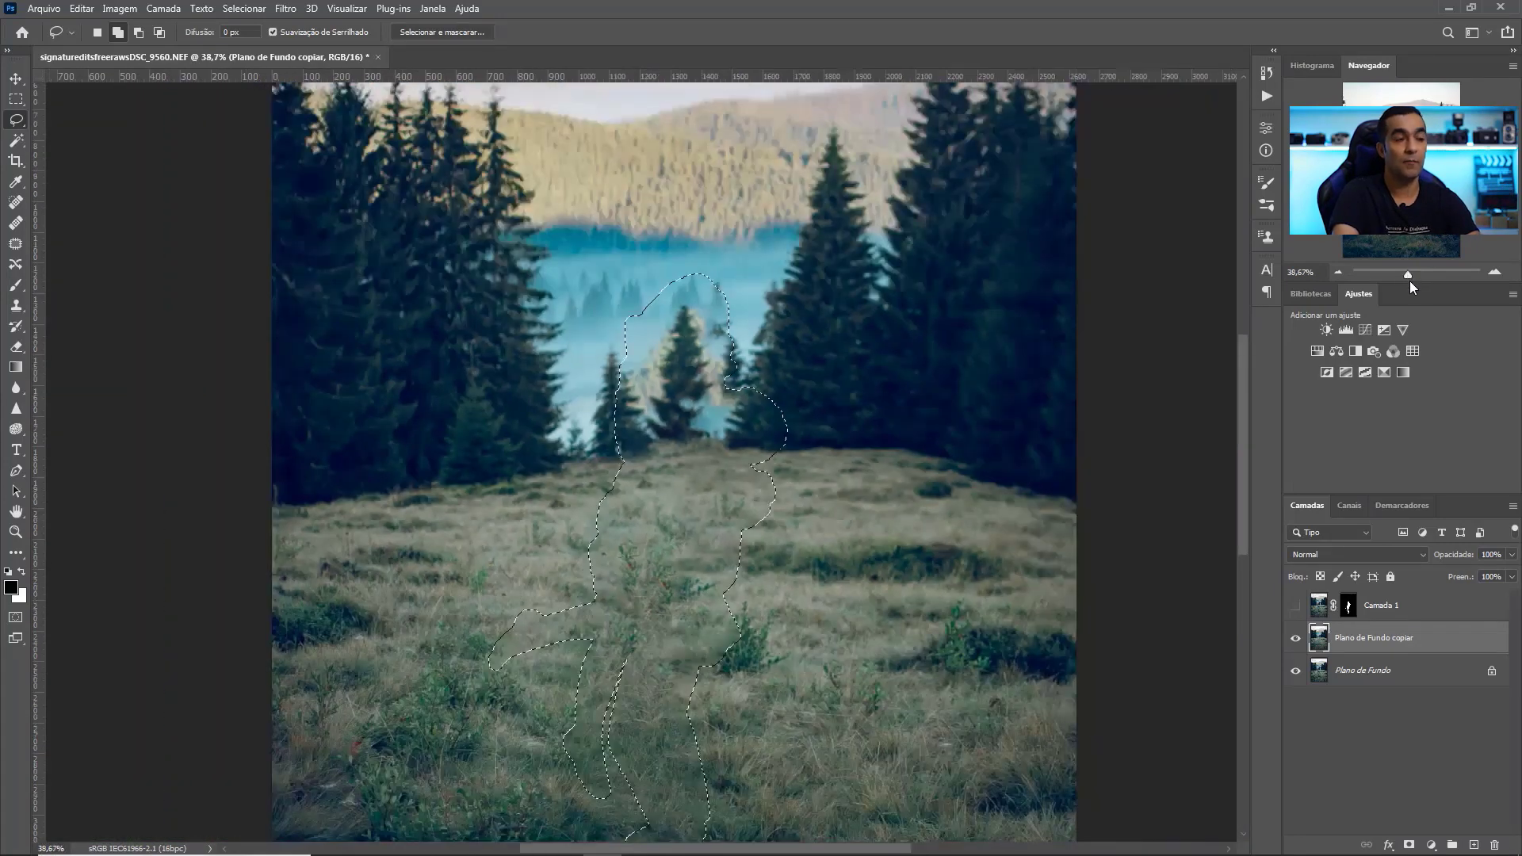
{"action": "key", "text": "ctrl+d"}
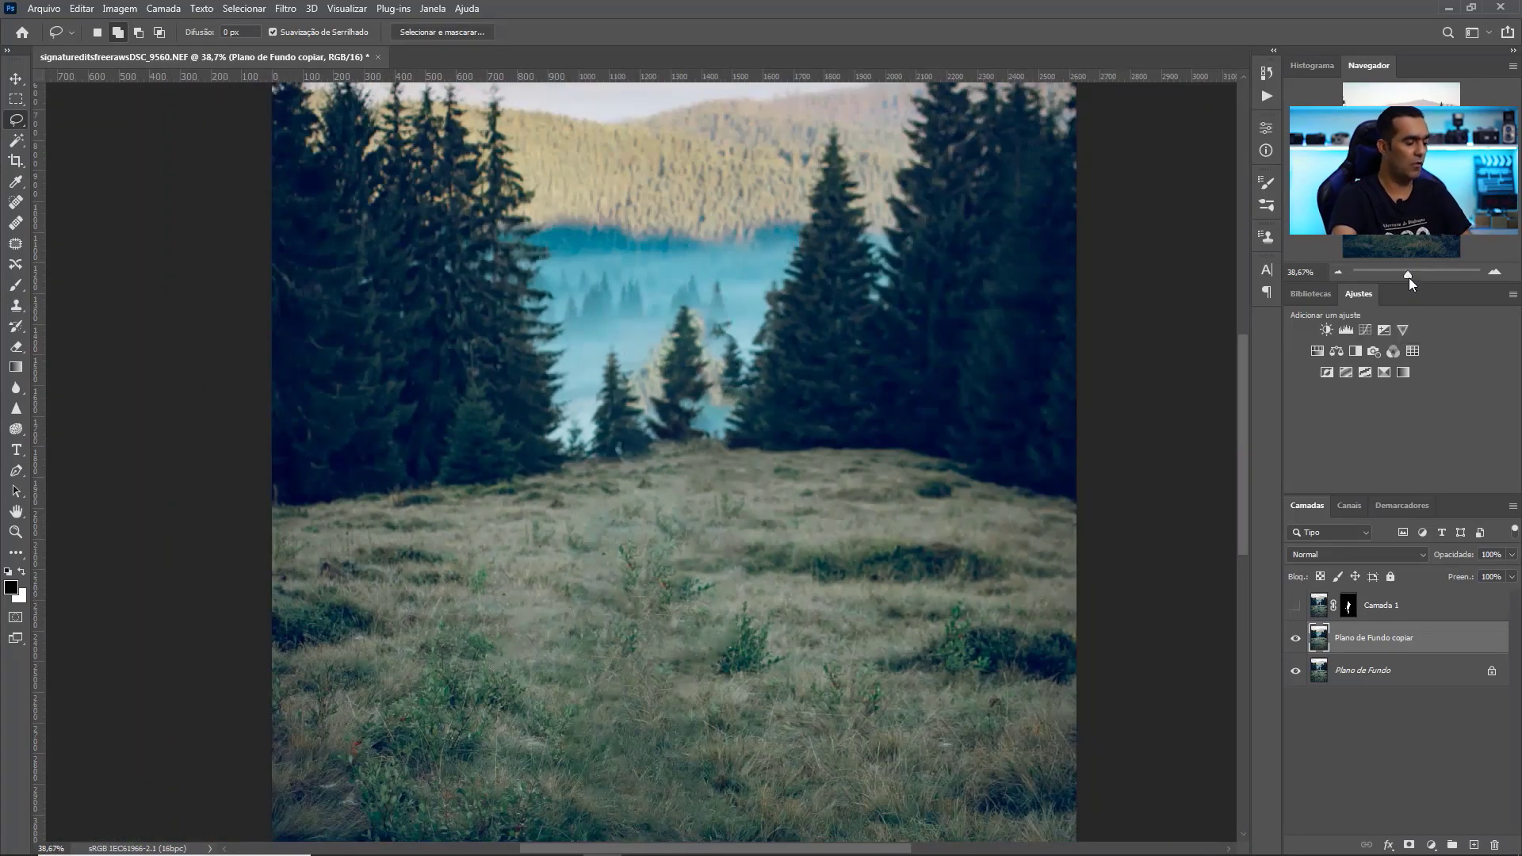
Show the masked couple layer again and inspect how the couple and their feet blend with the filled background.
{"action": "left_click_drag", "start_coordinate": [1408, 276], "coordinate": [1401, 277]}
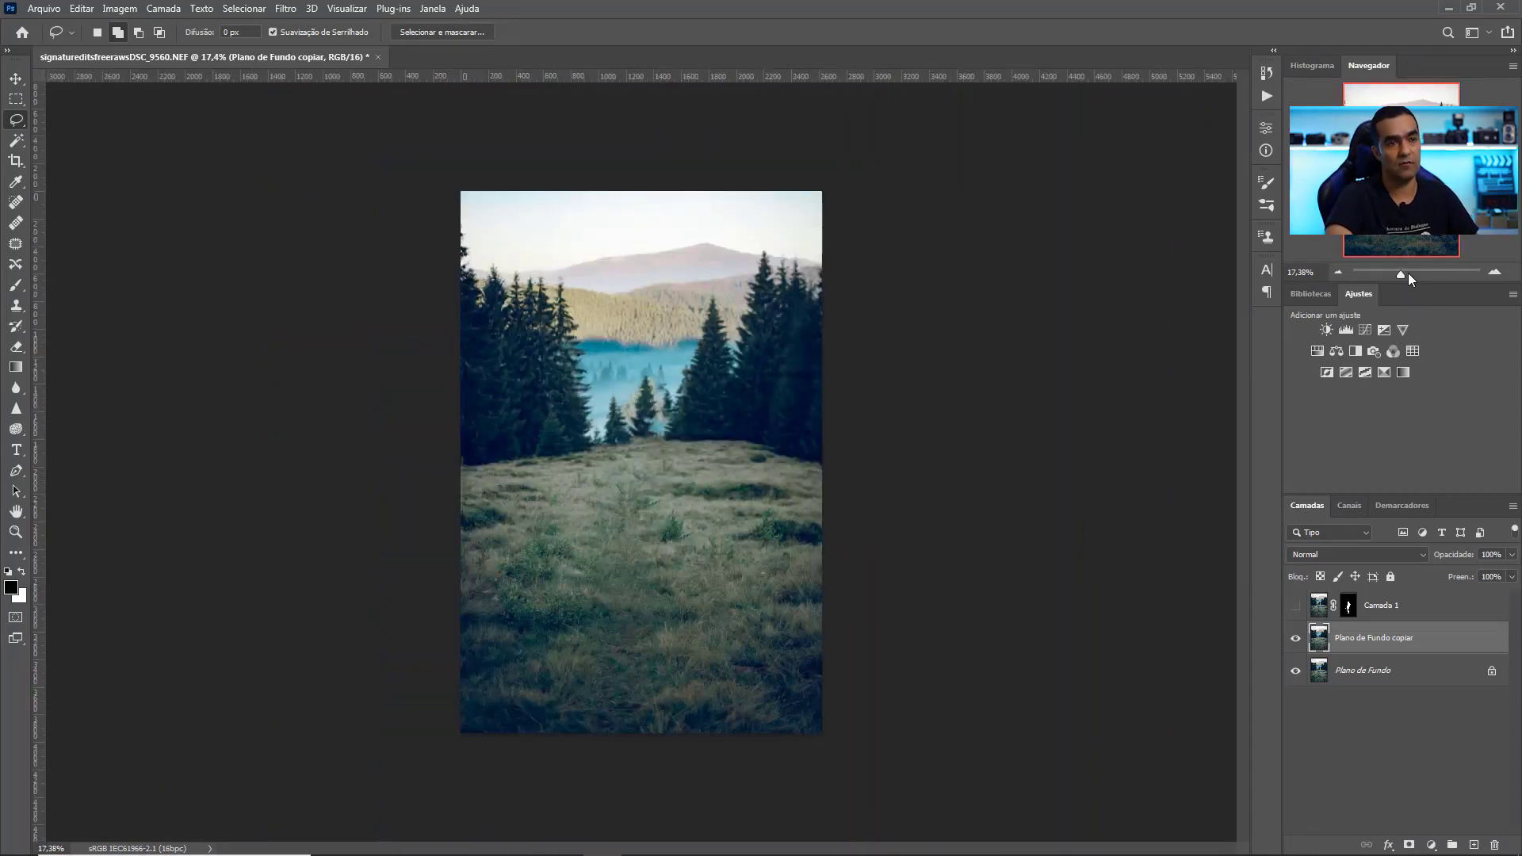
{"action": "left_click", "coordinate": [1410, 277]}
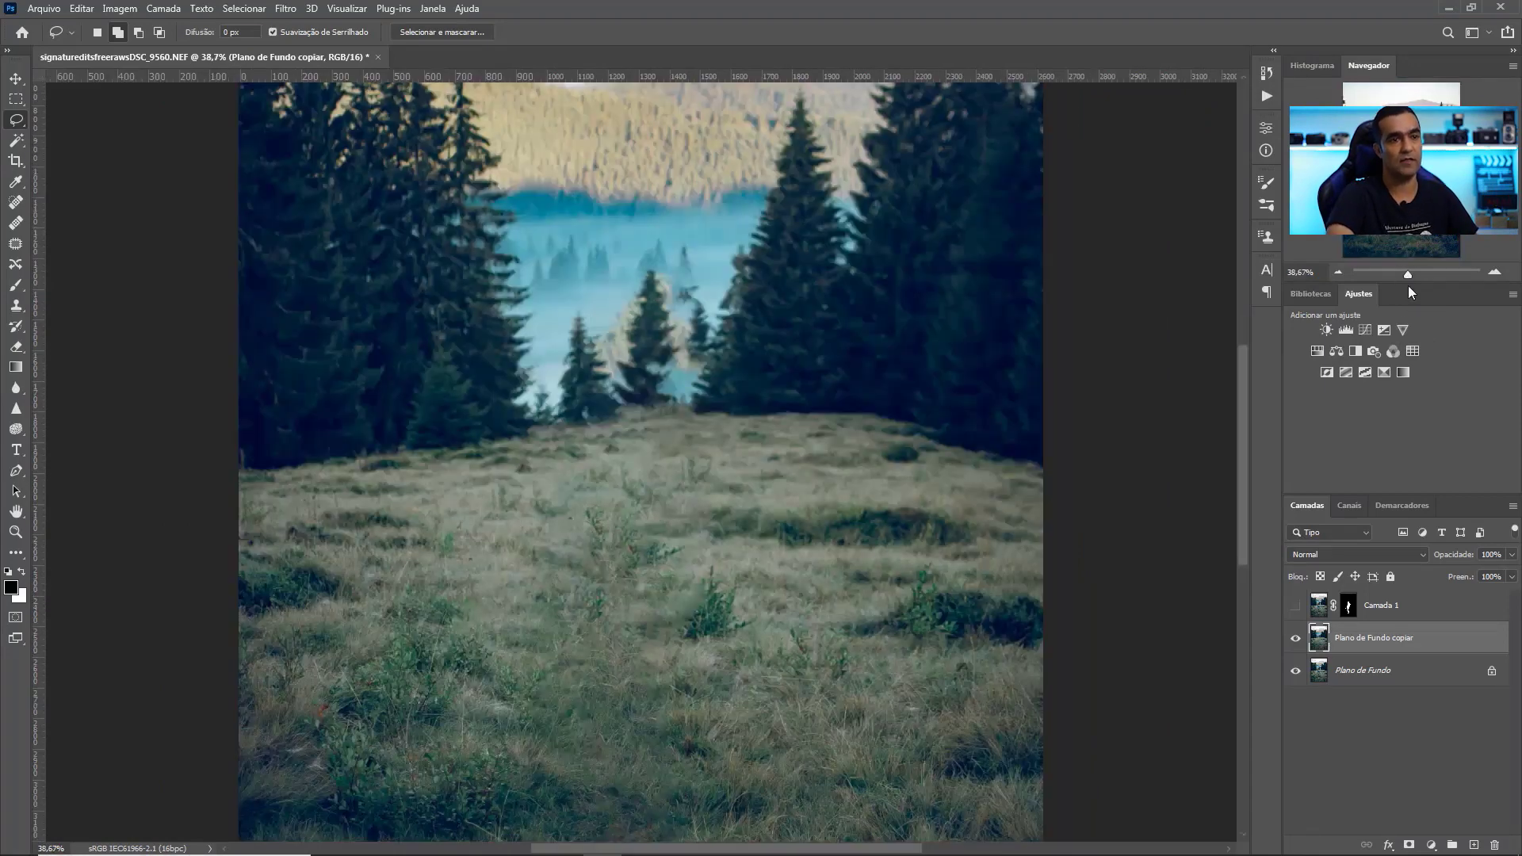
{"action": "left_click", "coordinate": [1296, 606]}
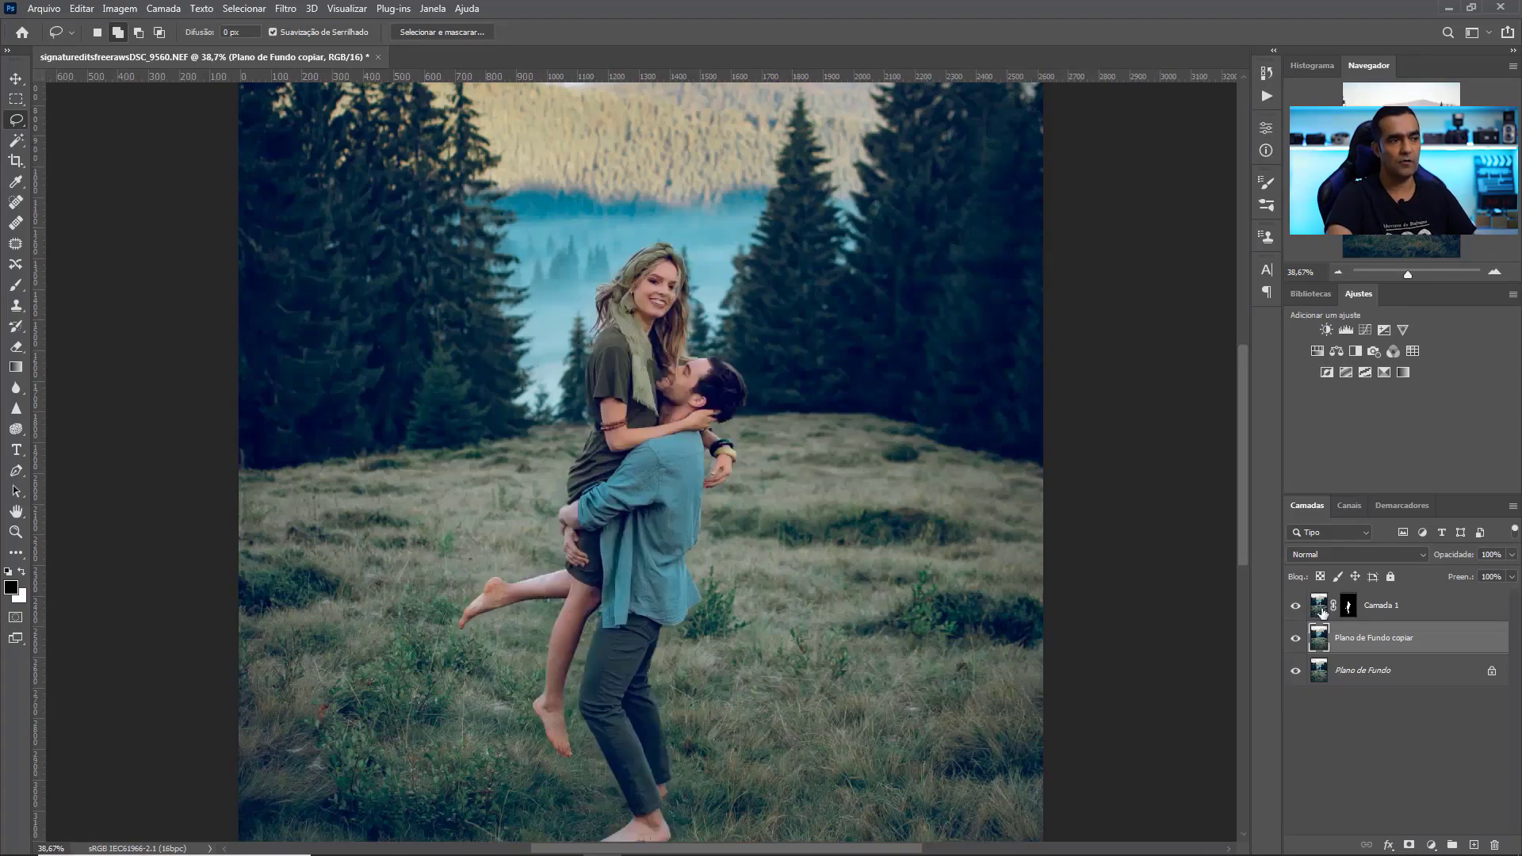
{"action": "left_click", "coordinate": [1415, 271]}
{"action": "left_click_drag", "start_coordinate": [1402, 171], "coordinate": [1405, 219]}
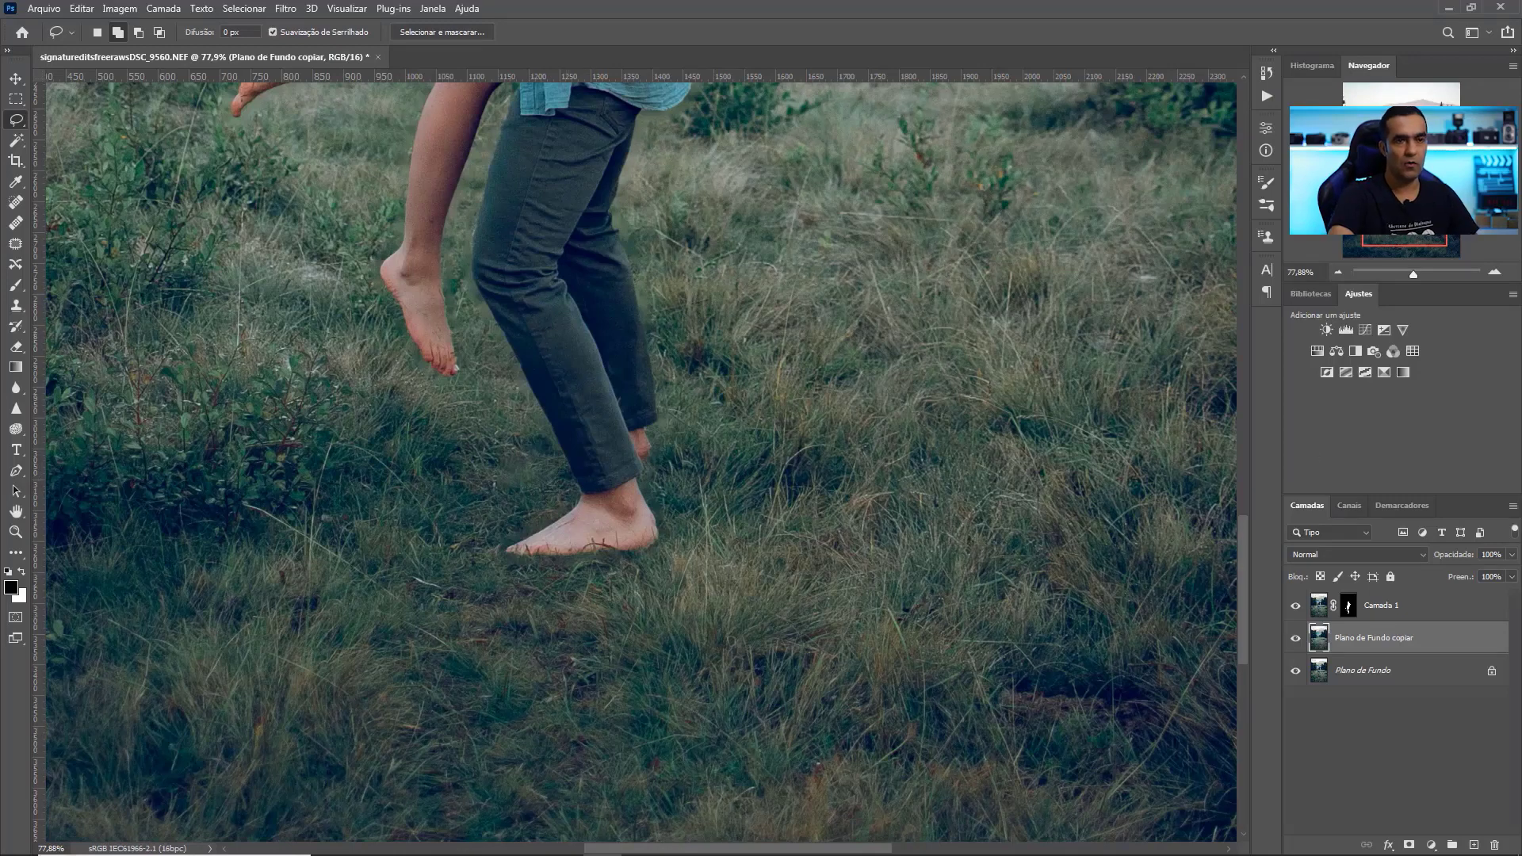
{"action": "left_click_drag", "start_coordinate": [1404, 219], "coordinate": [1403, 212]}
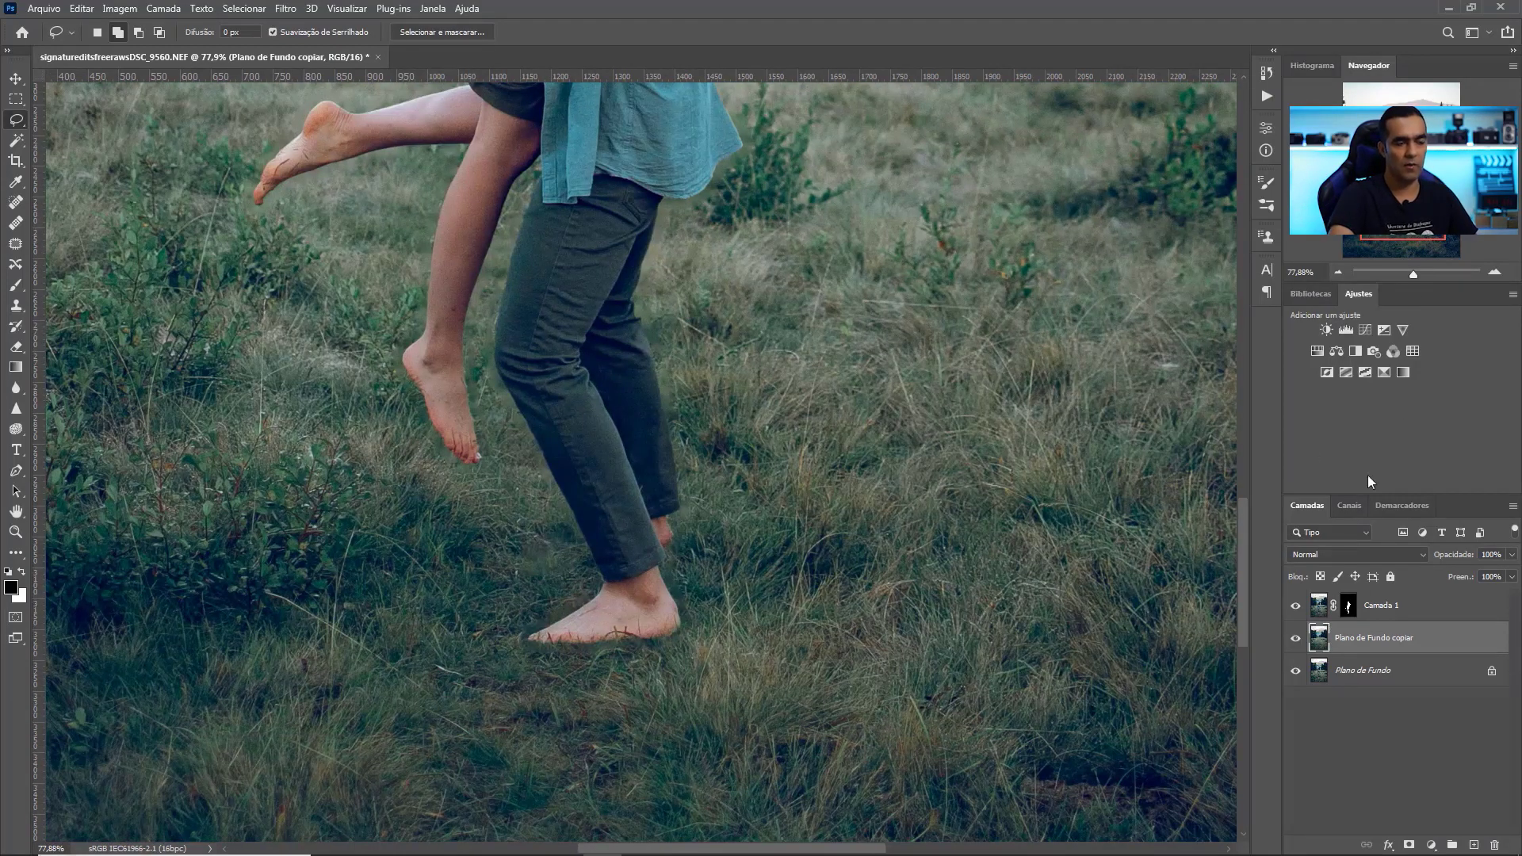
{"action": "left_click_drag", "start_coordinate": [1410, 271], "coordinate": [1404, 272]}
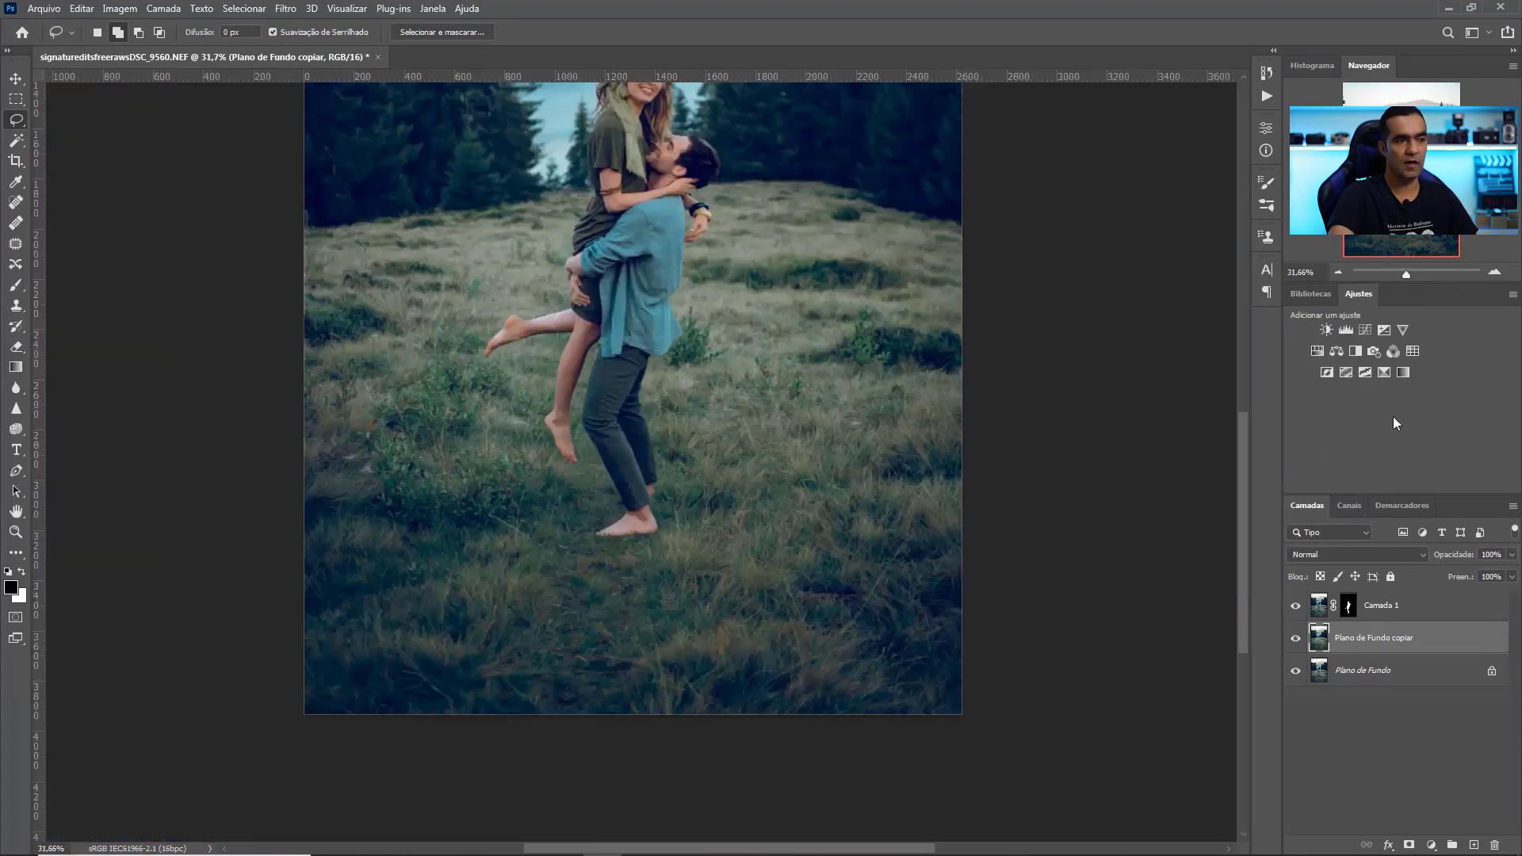
{"action": "left_click", "coordinate": [1296, 609]}
{"action": "left_click", "coordinate": [1297, 619]}
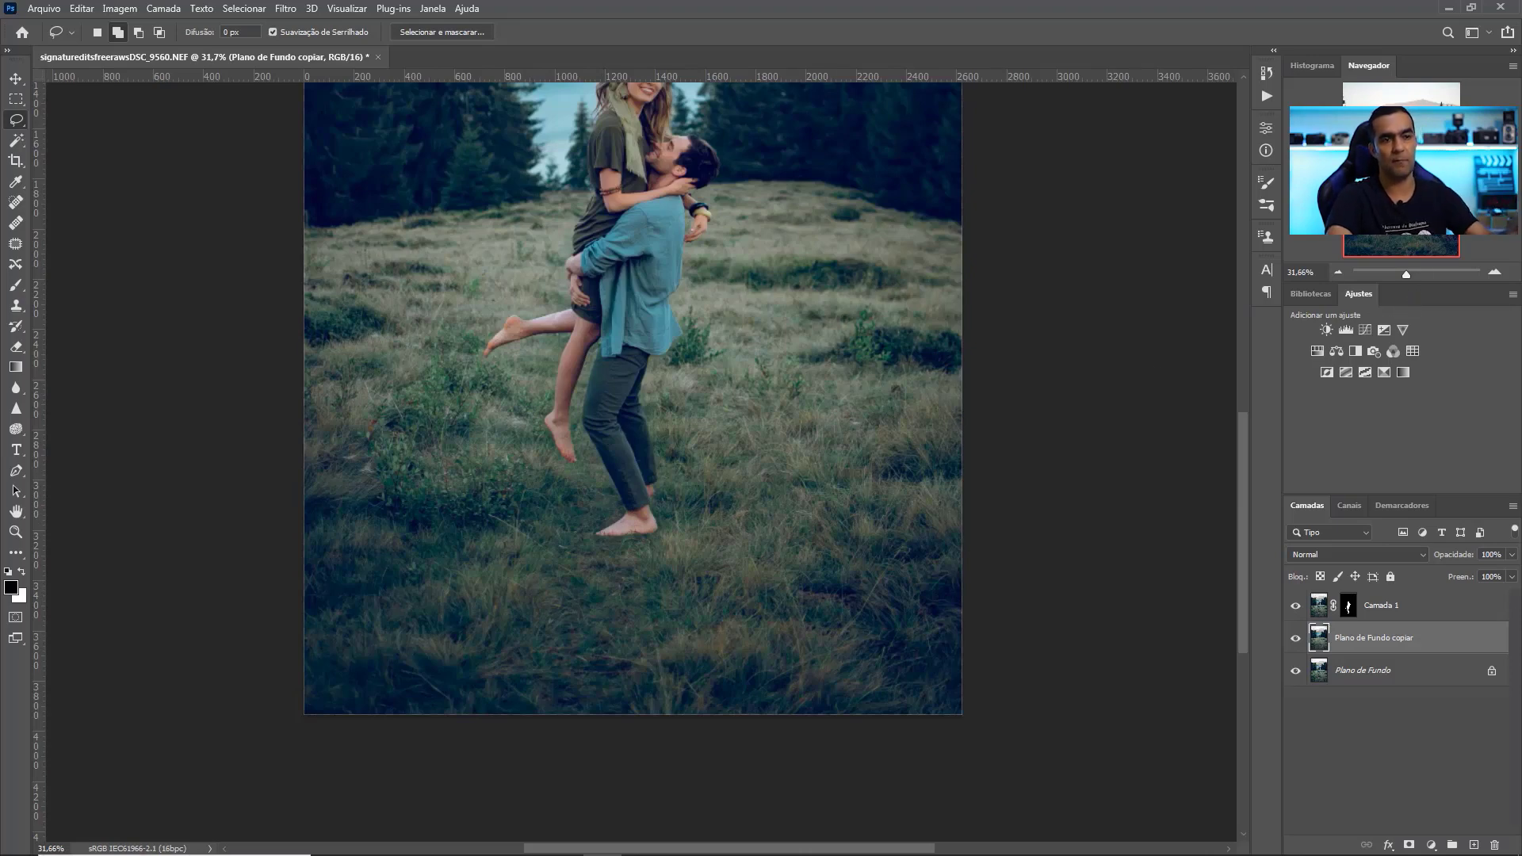
{"action": "left_click_drag", "start_coordinate": [682, 396], "coordinate": [740, 588]}
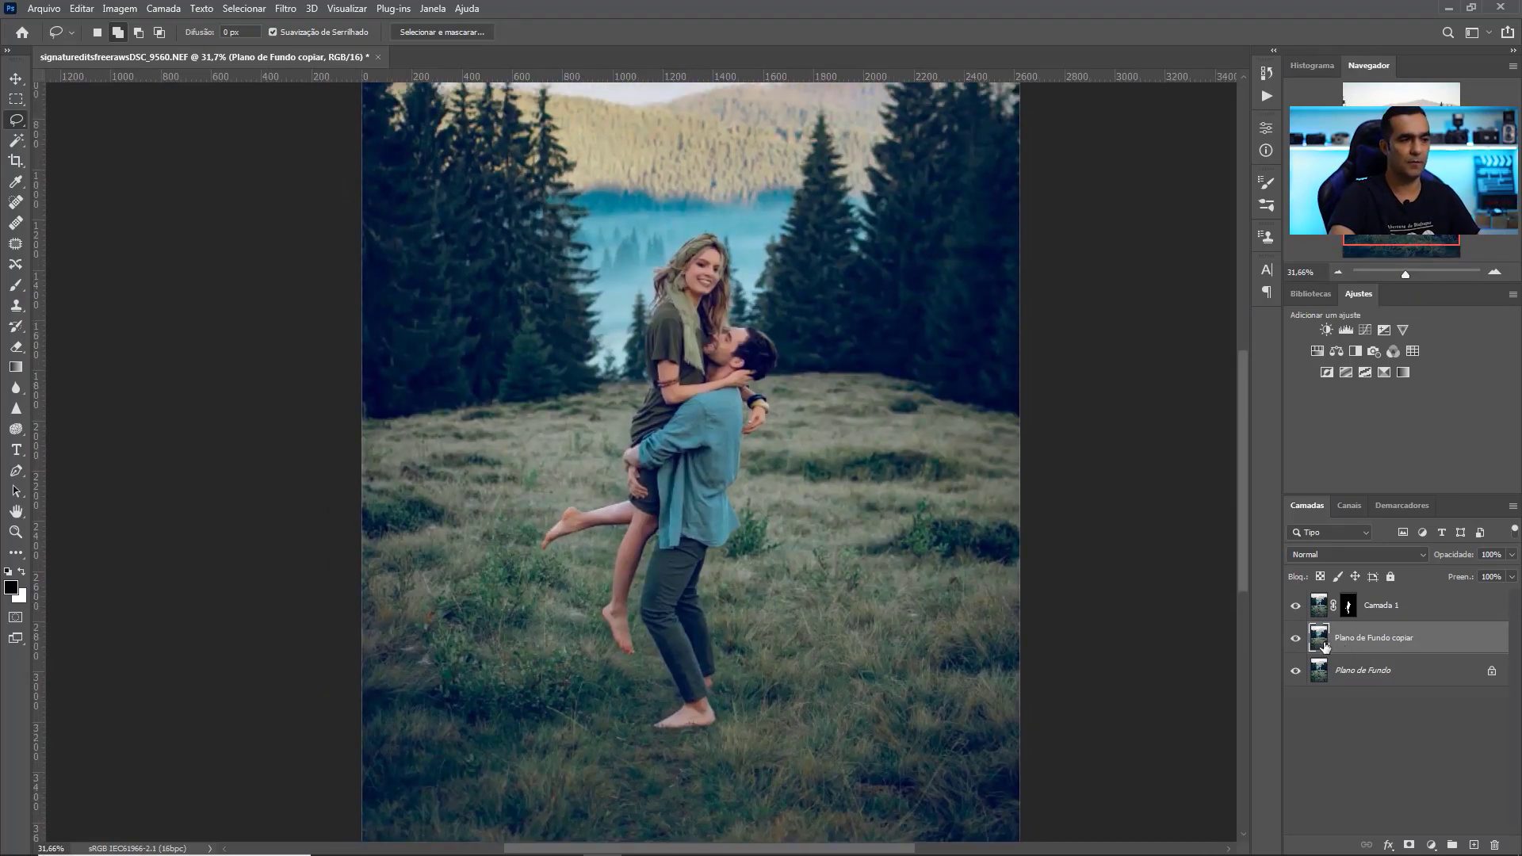
Duplicate the filled background copy, name the duplicate "desfoque", and hide the layer it was copied from.
{"action": "left_click_drag", "start_coordinate": [1405, 274], "coordinate": [1414, 273]}
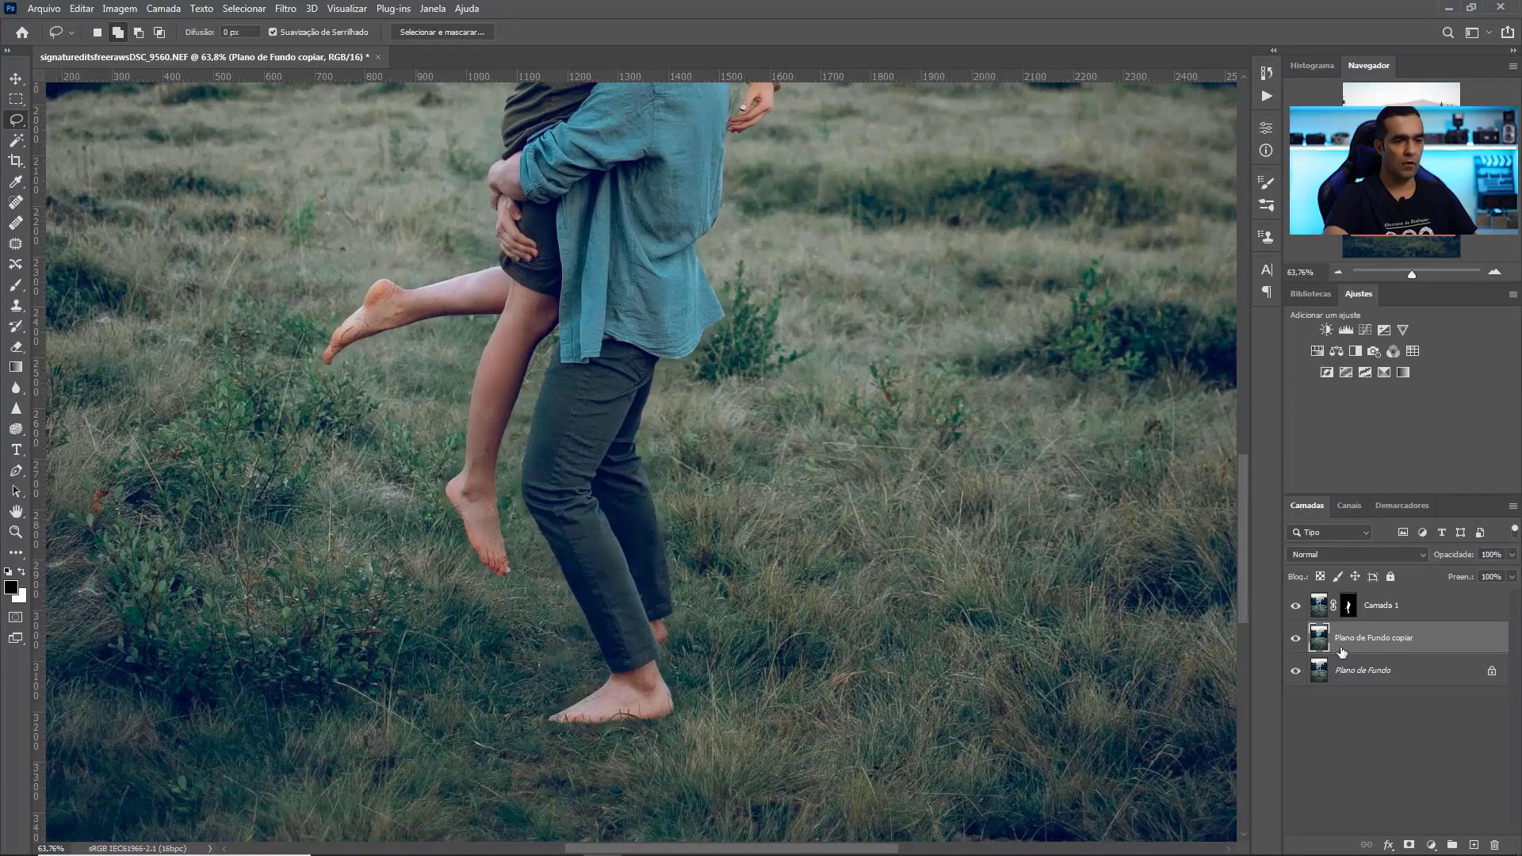
{"action": "key", "text": "ctrl+j"}
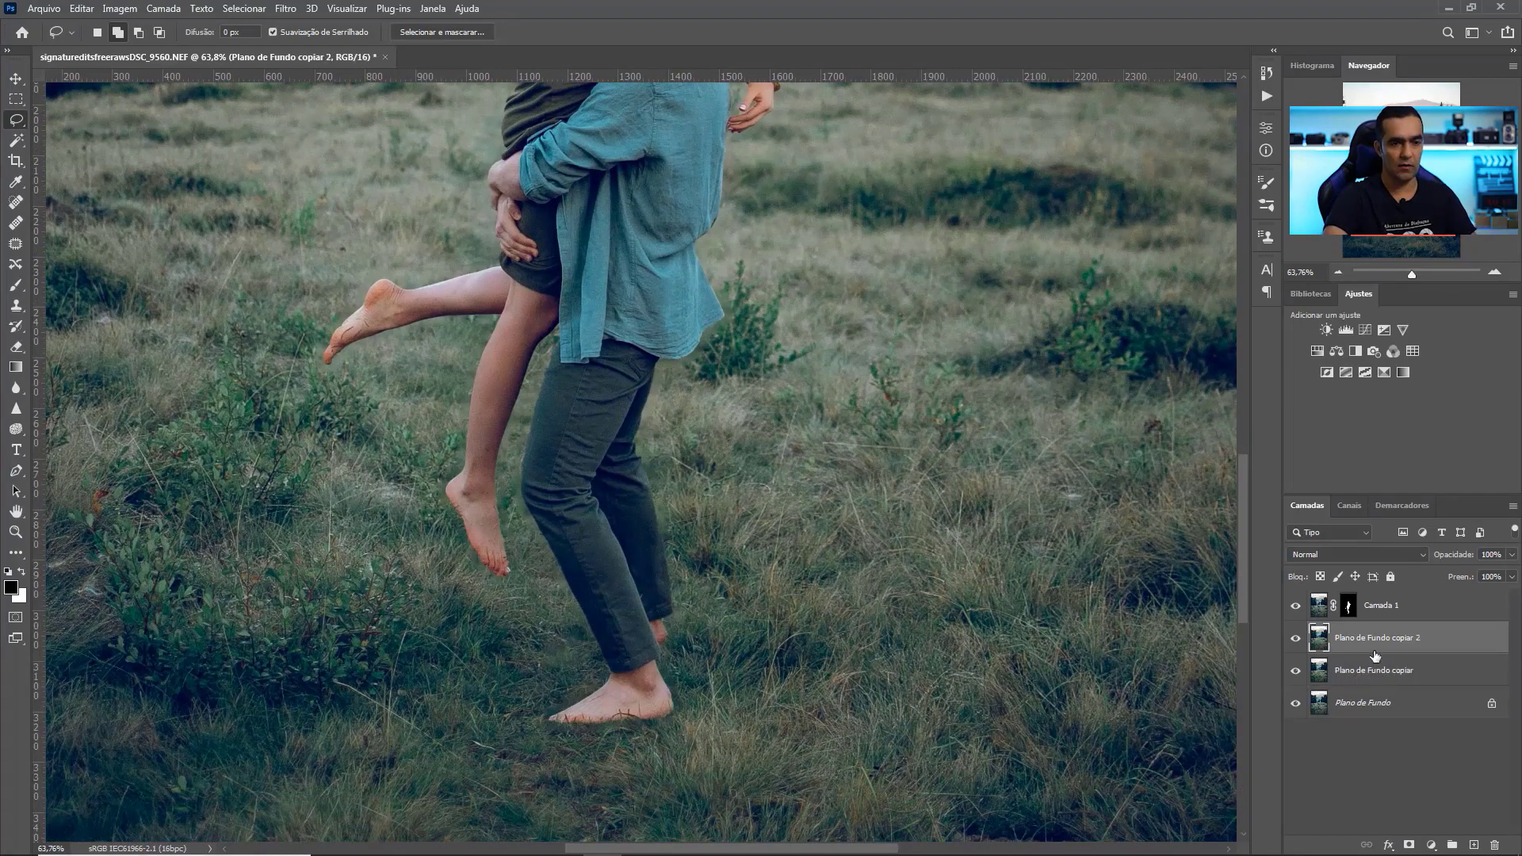
{"action": "double_click", "coordinate": [1371, 640]}
{"action": "type", "text": "desfoque"}
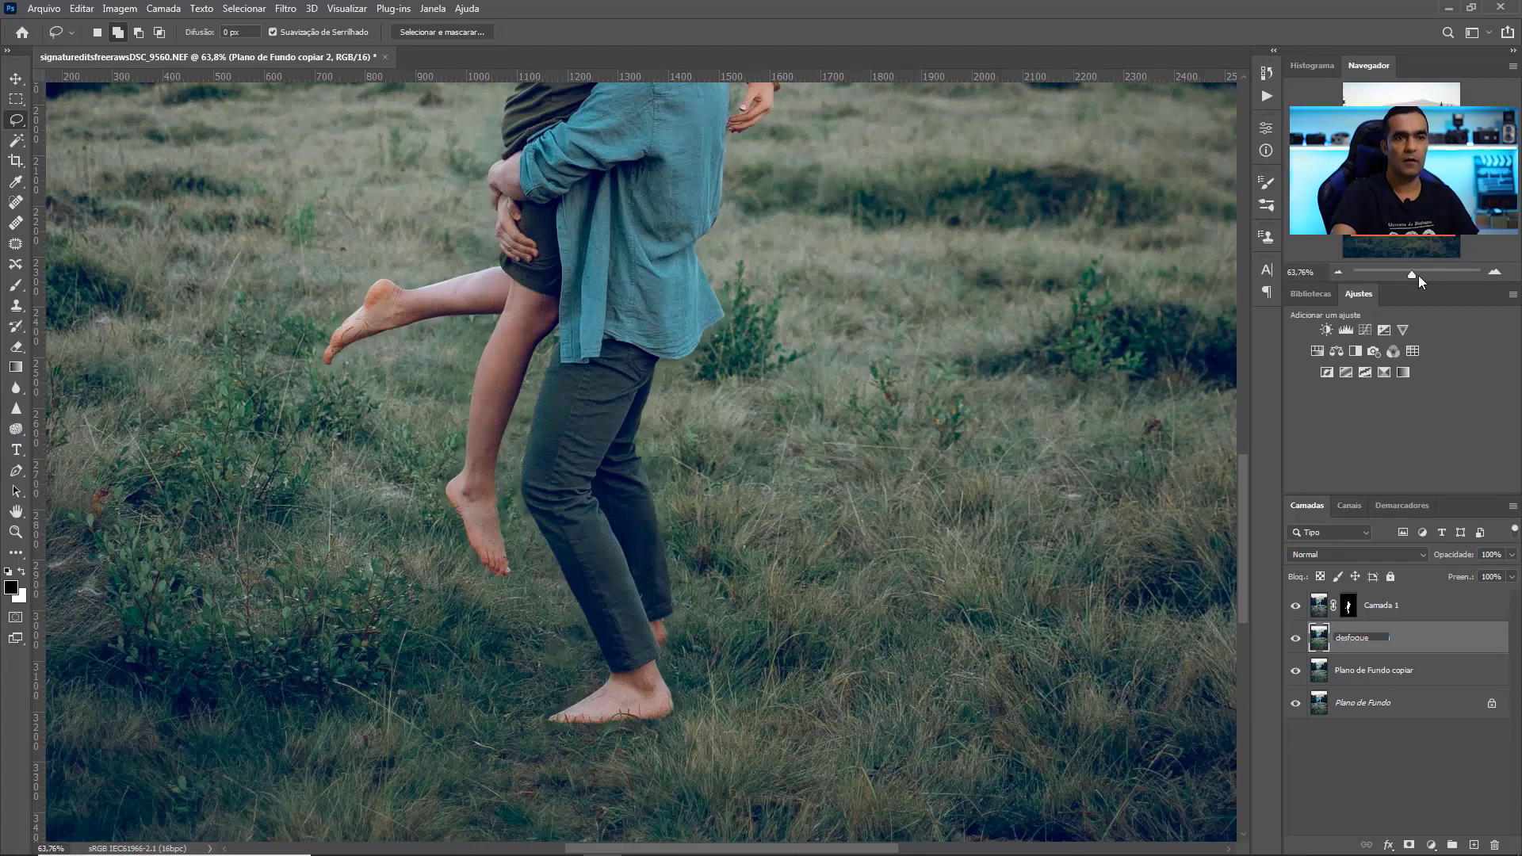
{"action": "key", "text": "Return"}
{"action": "key", "text": "ctrl+0"}
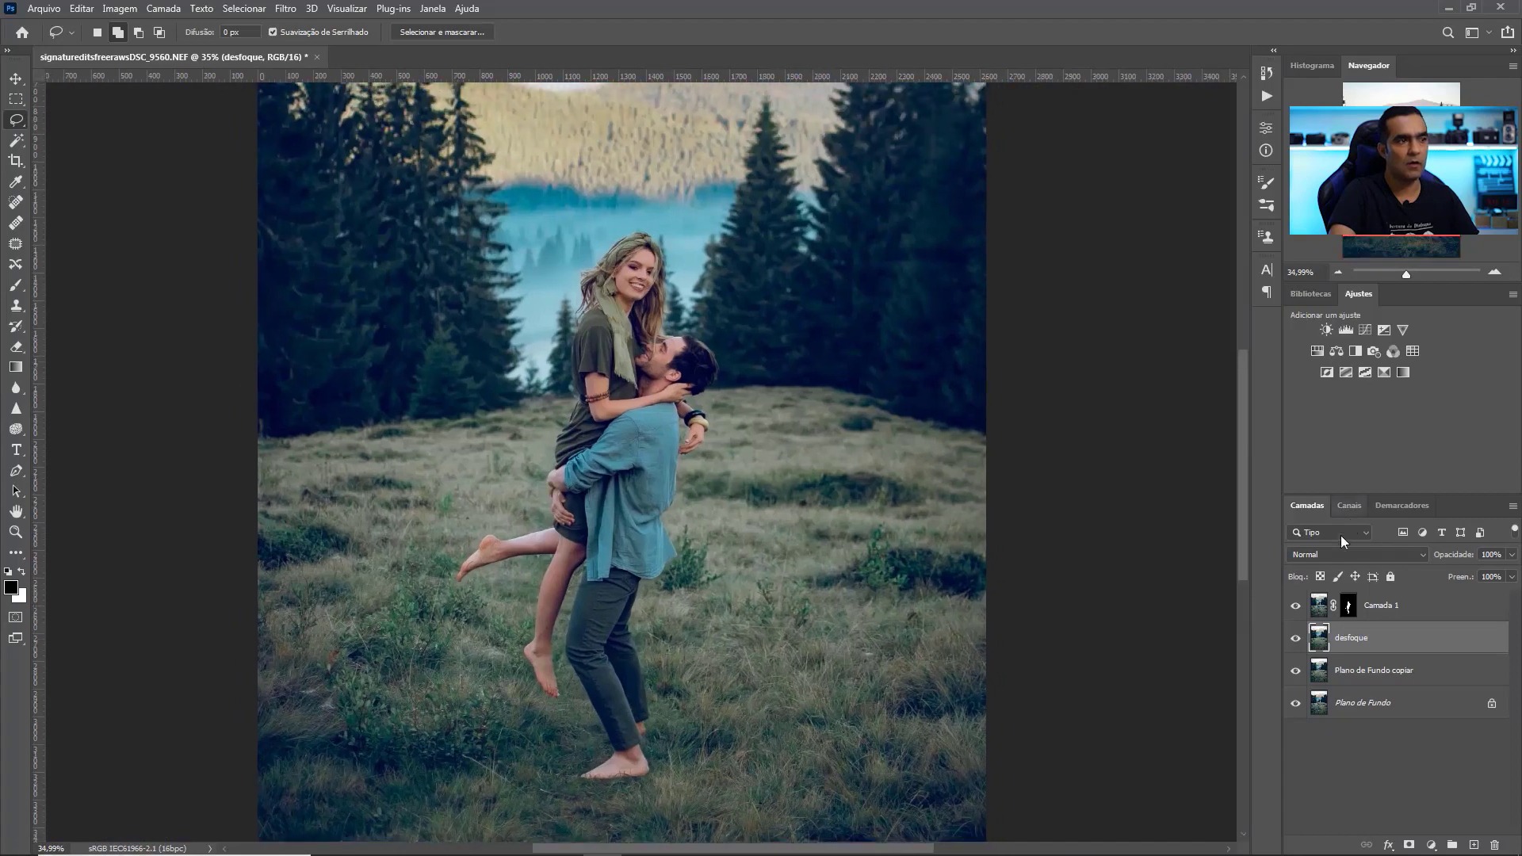
{"action": "left_click", "coordinate": [1295, 670]}
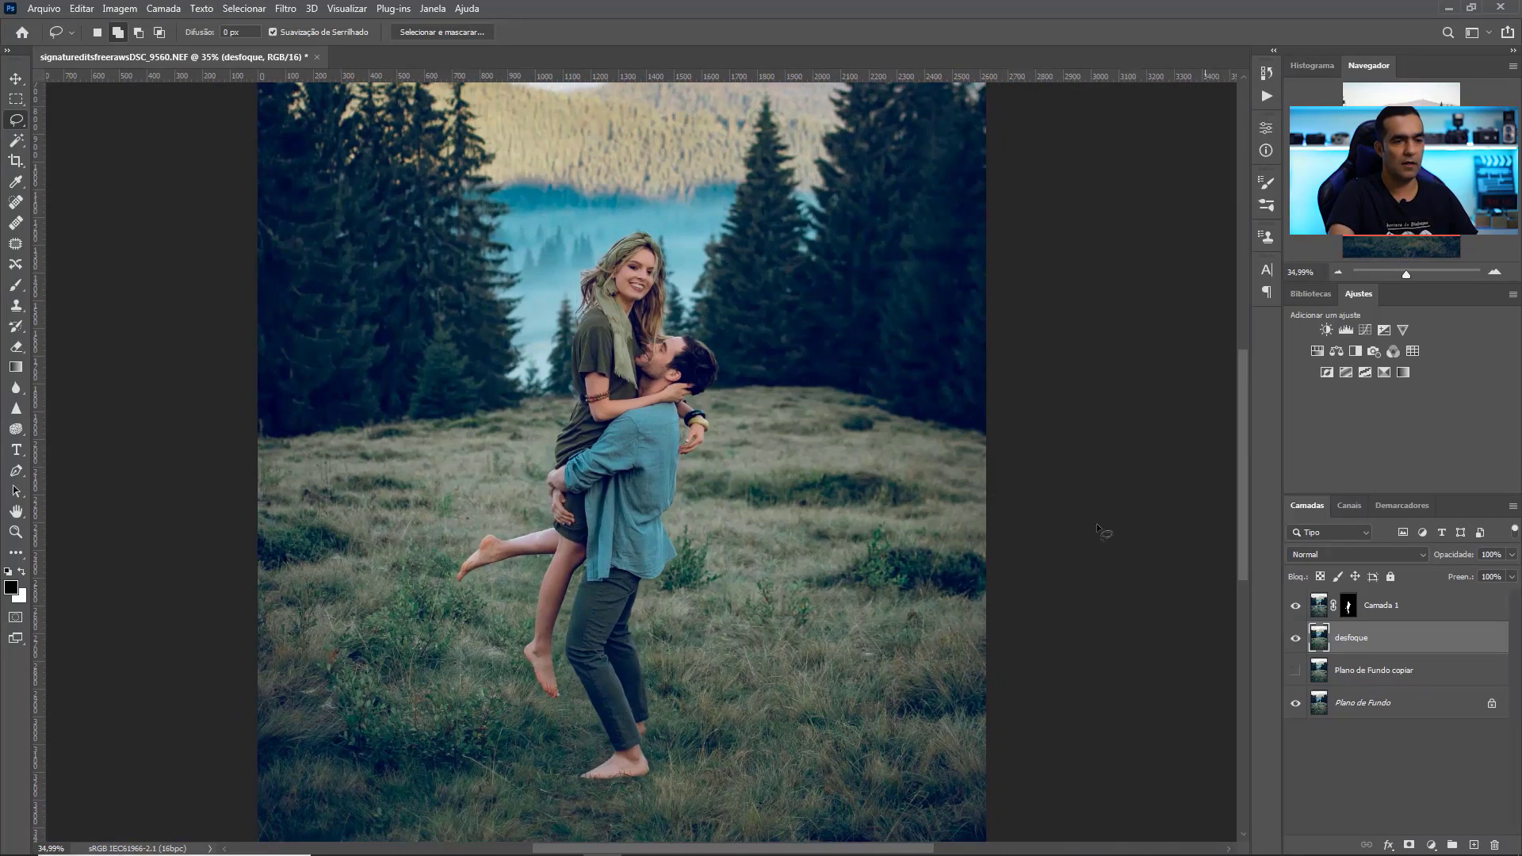
Open the Tilt-Shift filter from the Blur Gallery for the "desfoque" layer.
{"action": "left_click", "coordinate": [253, 9]}
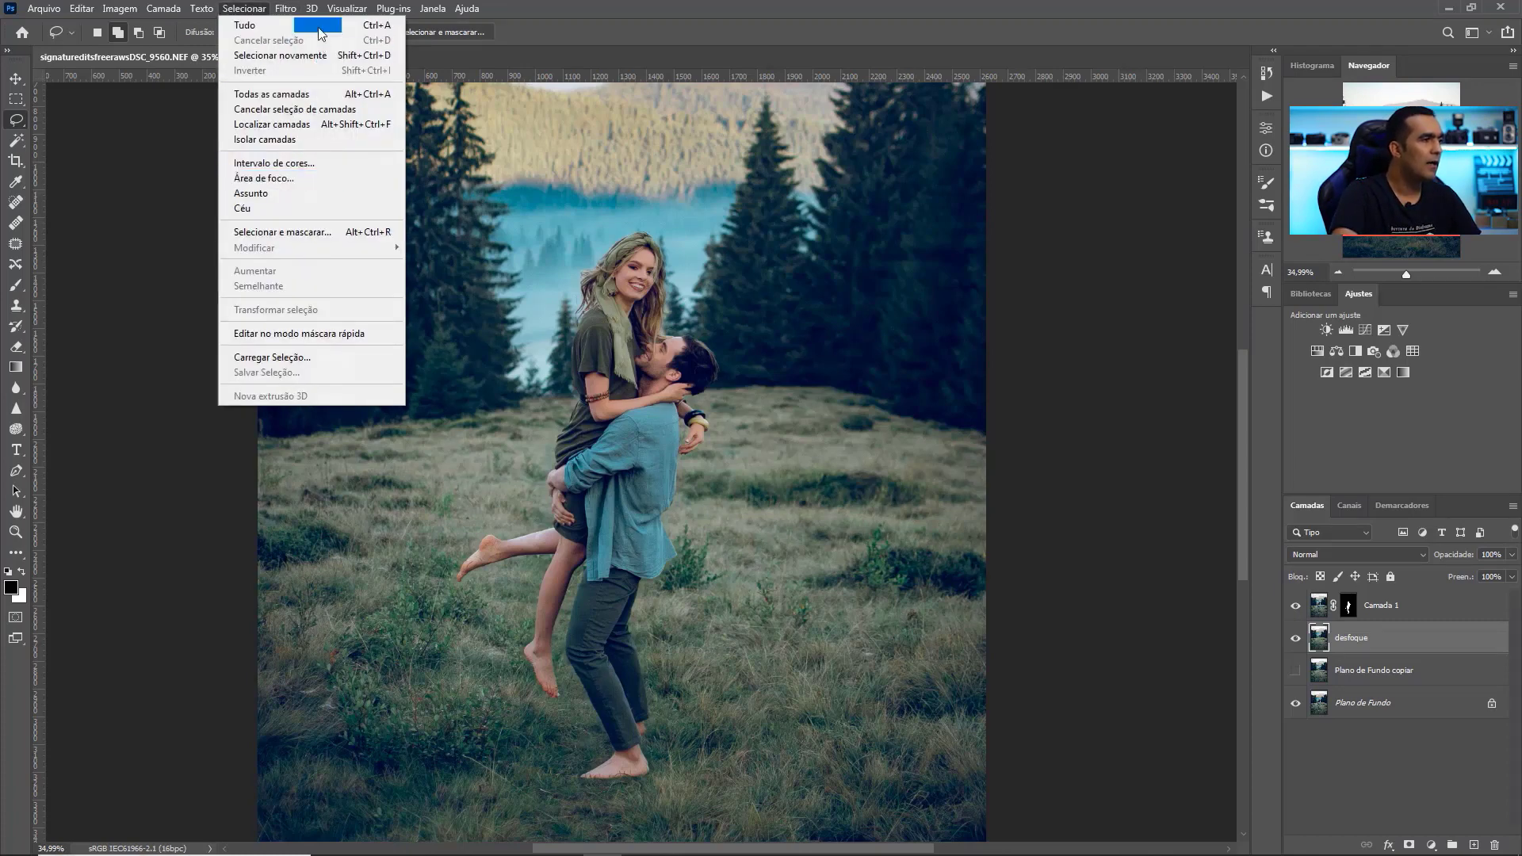
{"action": "mouse_move", "coordinate": [286, 9]}
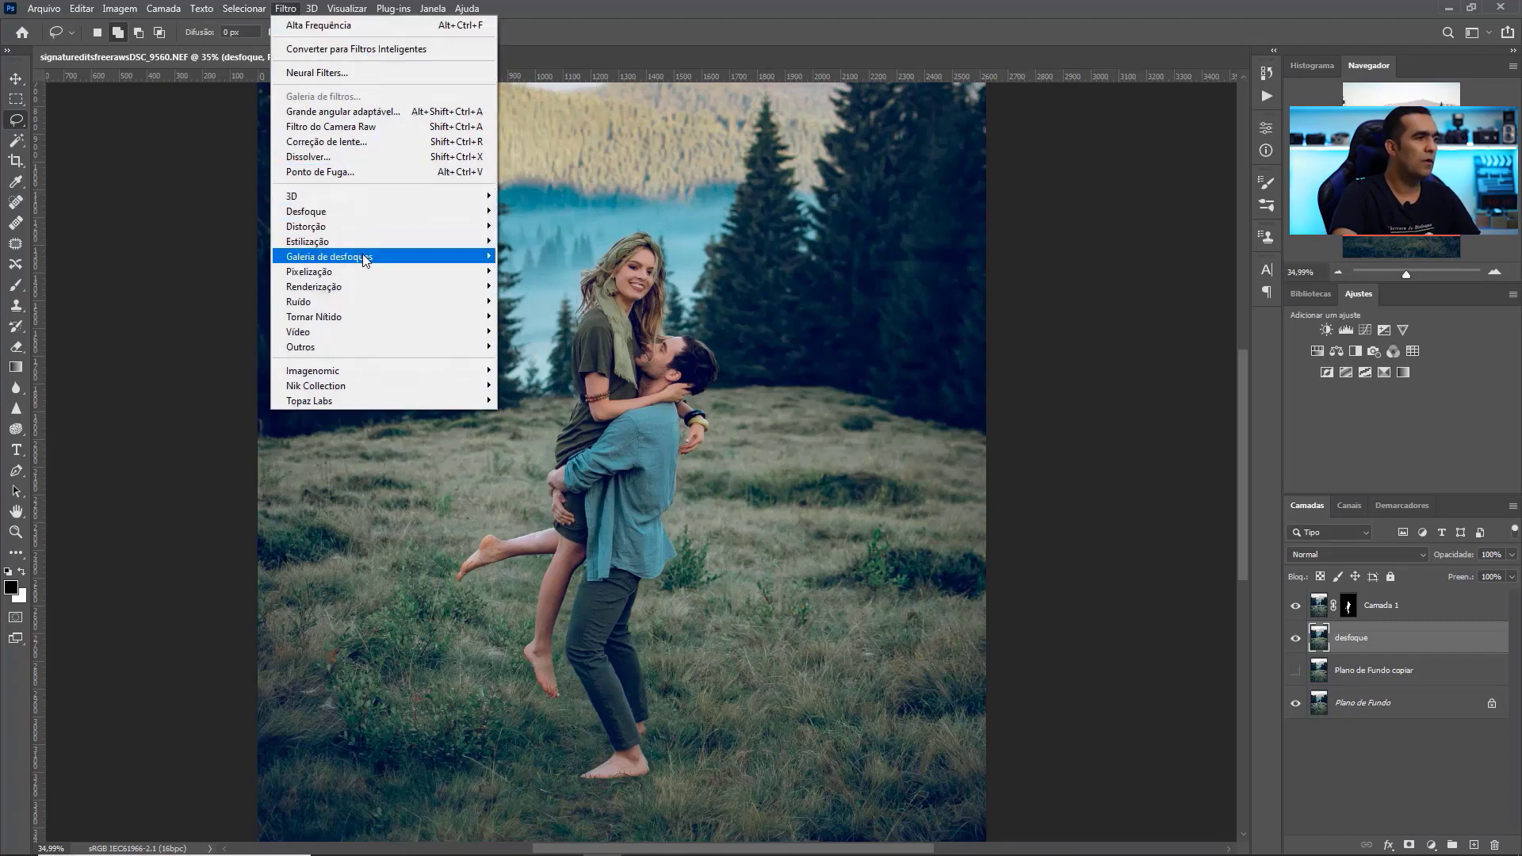
{"action": "mouse_move", "coordinate": [363, 256]}
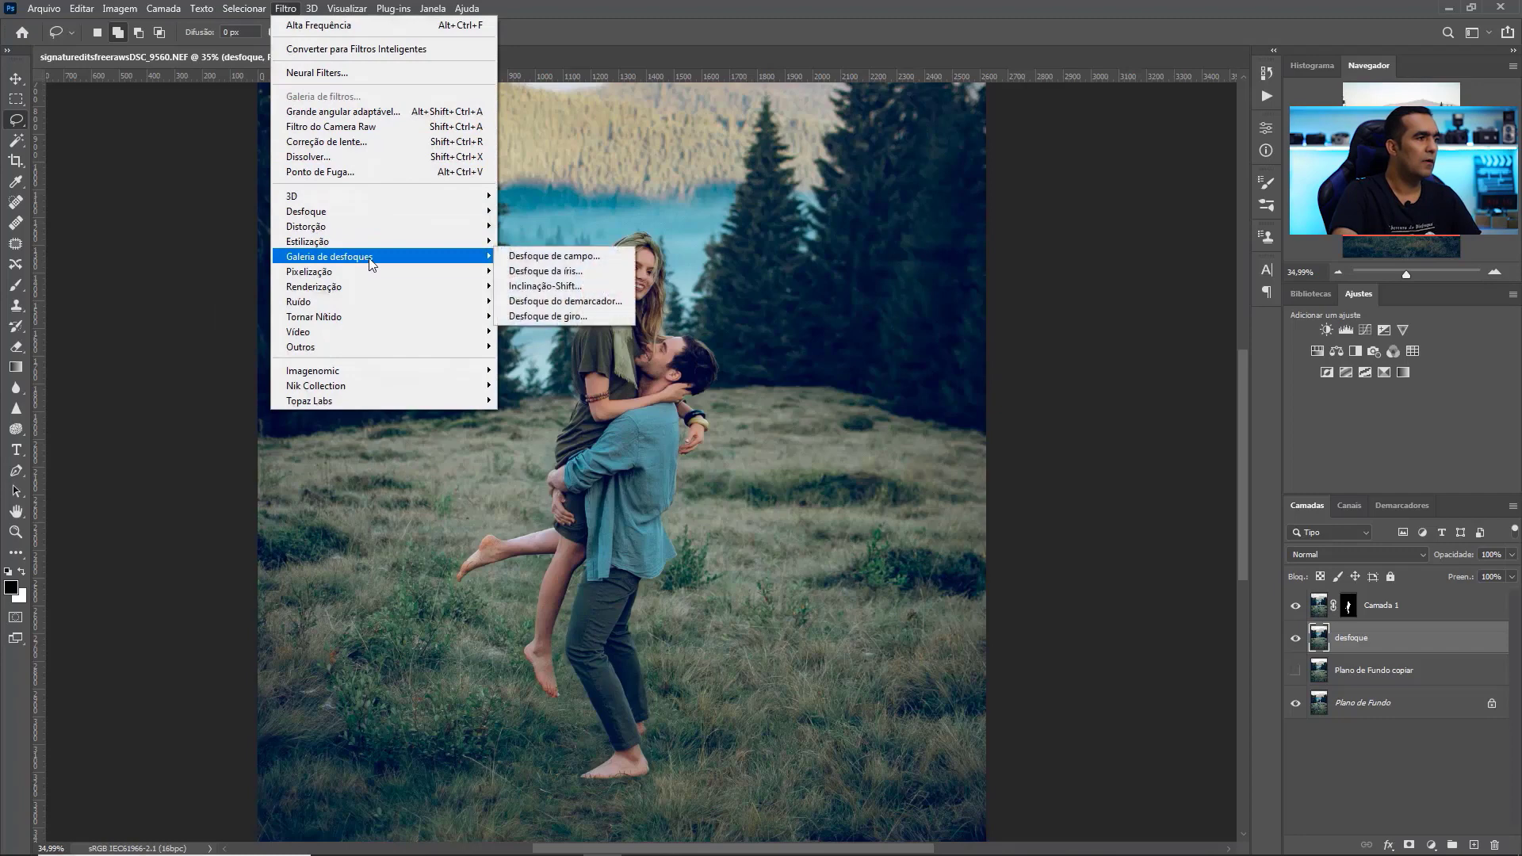
{"action": "left_click", "coordinate": [563, 302]}
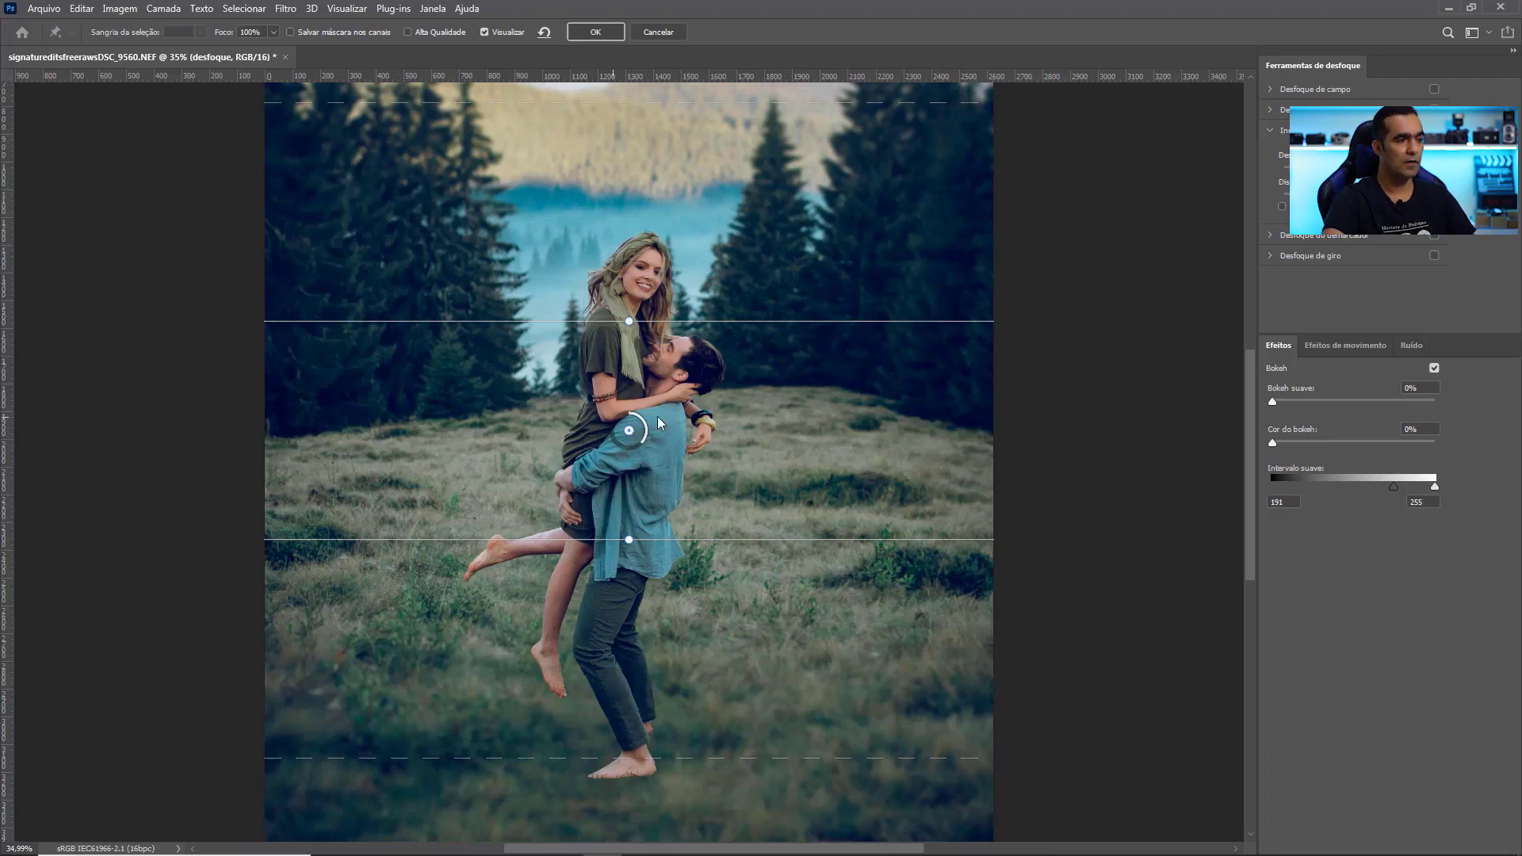
Shift the tilt-shift center slightly on the couple and narrow the sharp zone and blur transition below it.
{"action": "mouse_move", "coordinate": [629, 431]}
{"action": "left_mouse_down"}
{"action": "mouse_move", "coordinate": [639, 486]}
{"action": "mouse_move", "coordinate": [620, 475]}
{"action": "mouse_move", "coordinate": [615, 420]}
{"action": "left_mouse_up"}
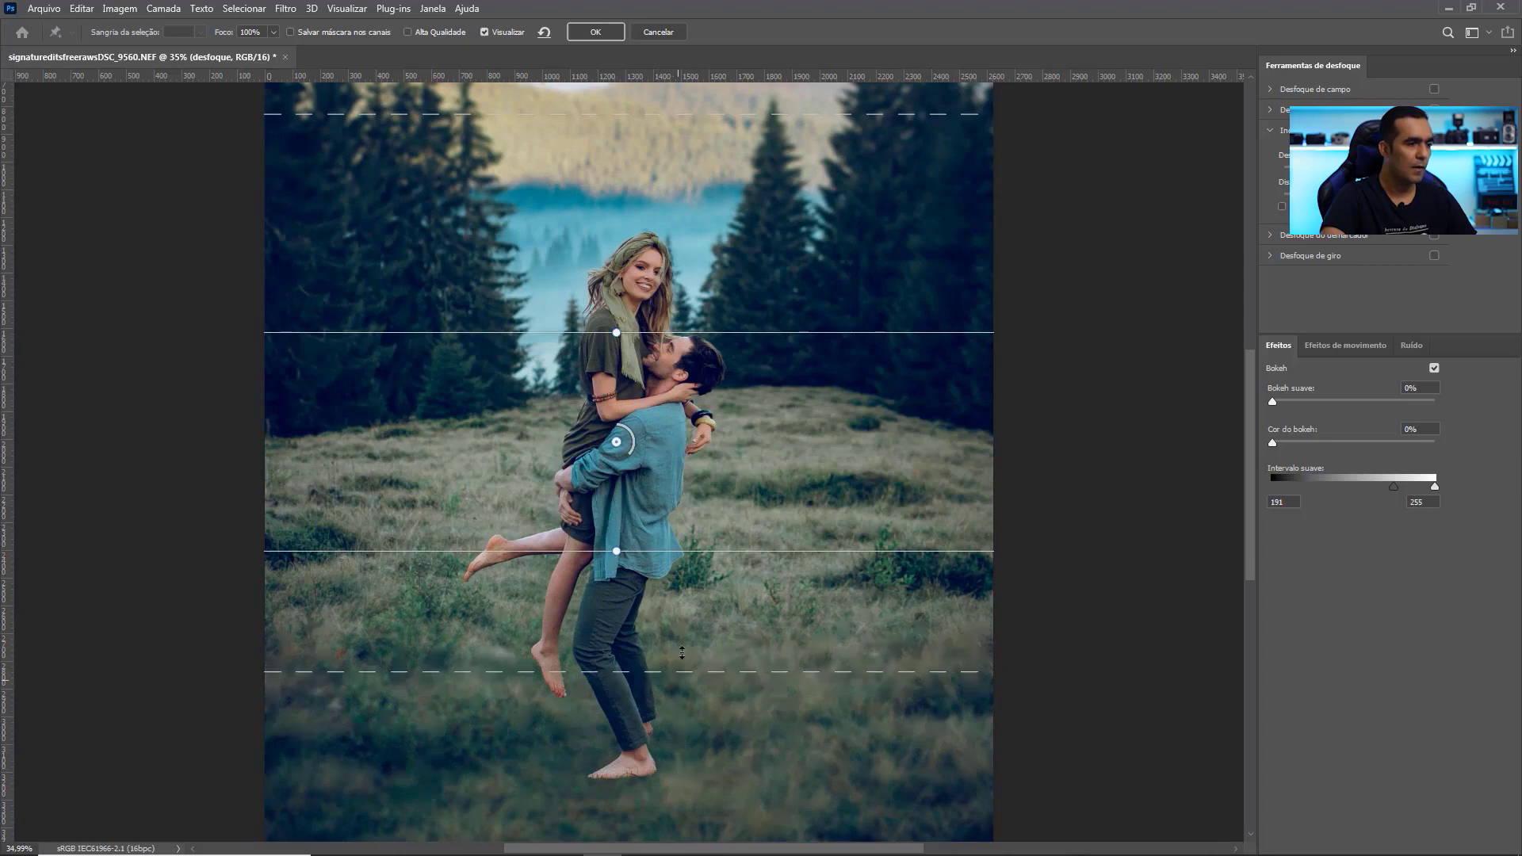
{"action": "left_click_drag", "start_coordinate": [682, 652], "coordinate": [686, 624]}
{"action": "left_click_drag", "start_coordinate": [704, 551], "coordinate": [704, 502]}
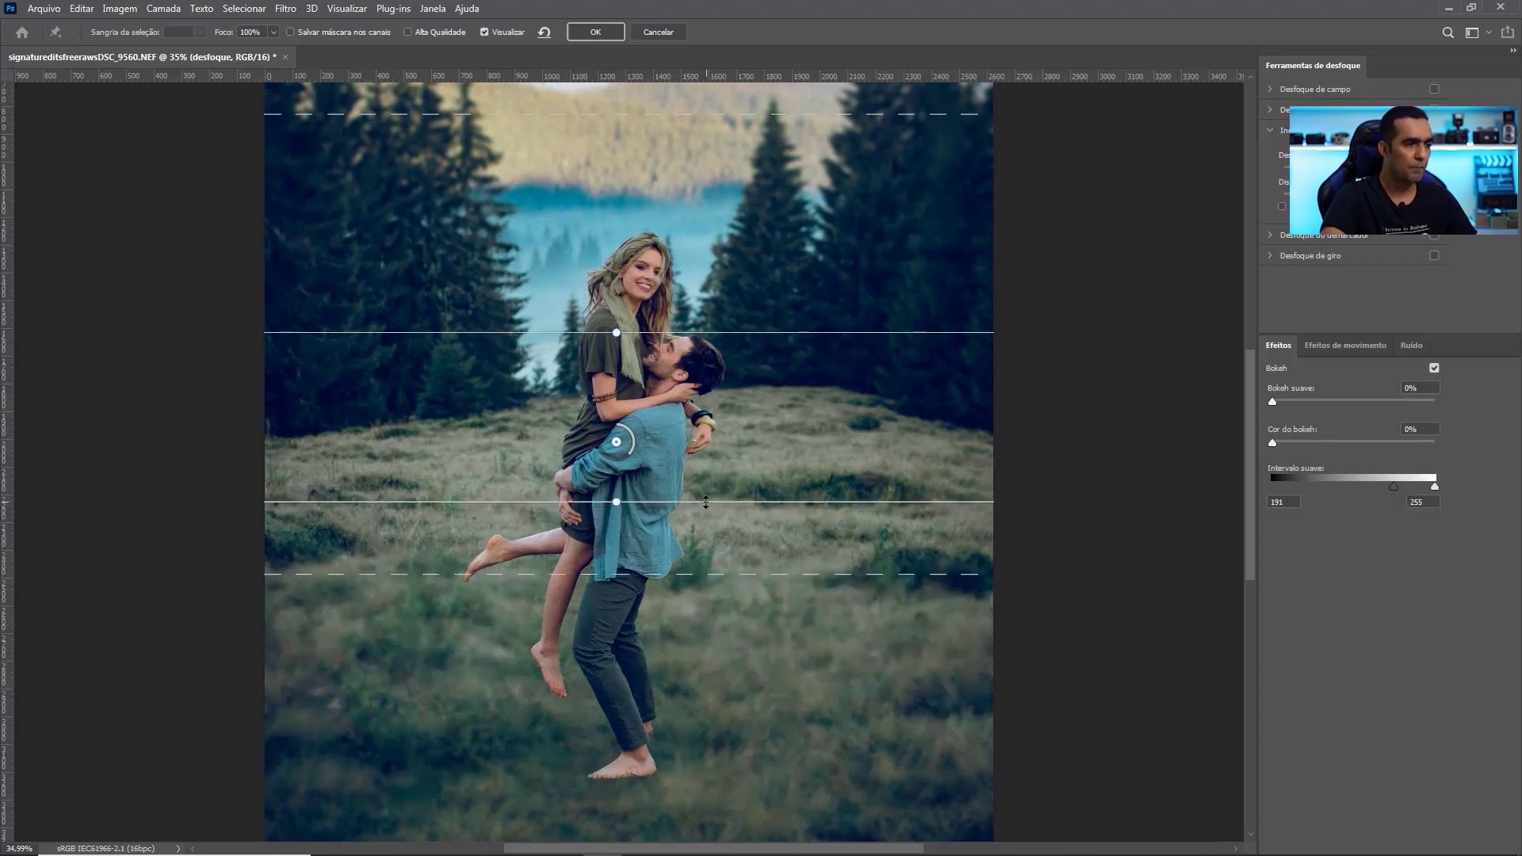
Move the tilt-shift center to the man's feet, narrow the sharp zone above them, and start full blur near the meadow's tree line.
{"action": "left_click_drag", "start_coordinate": [626, 442], "coordinate": [625, 766]}
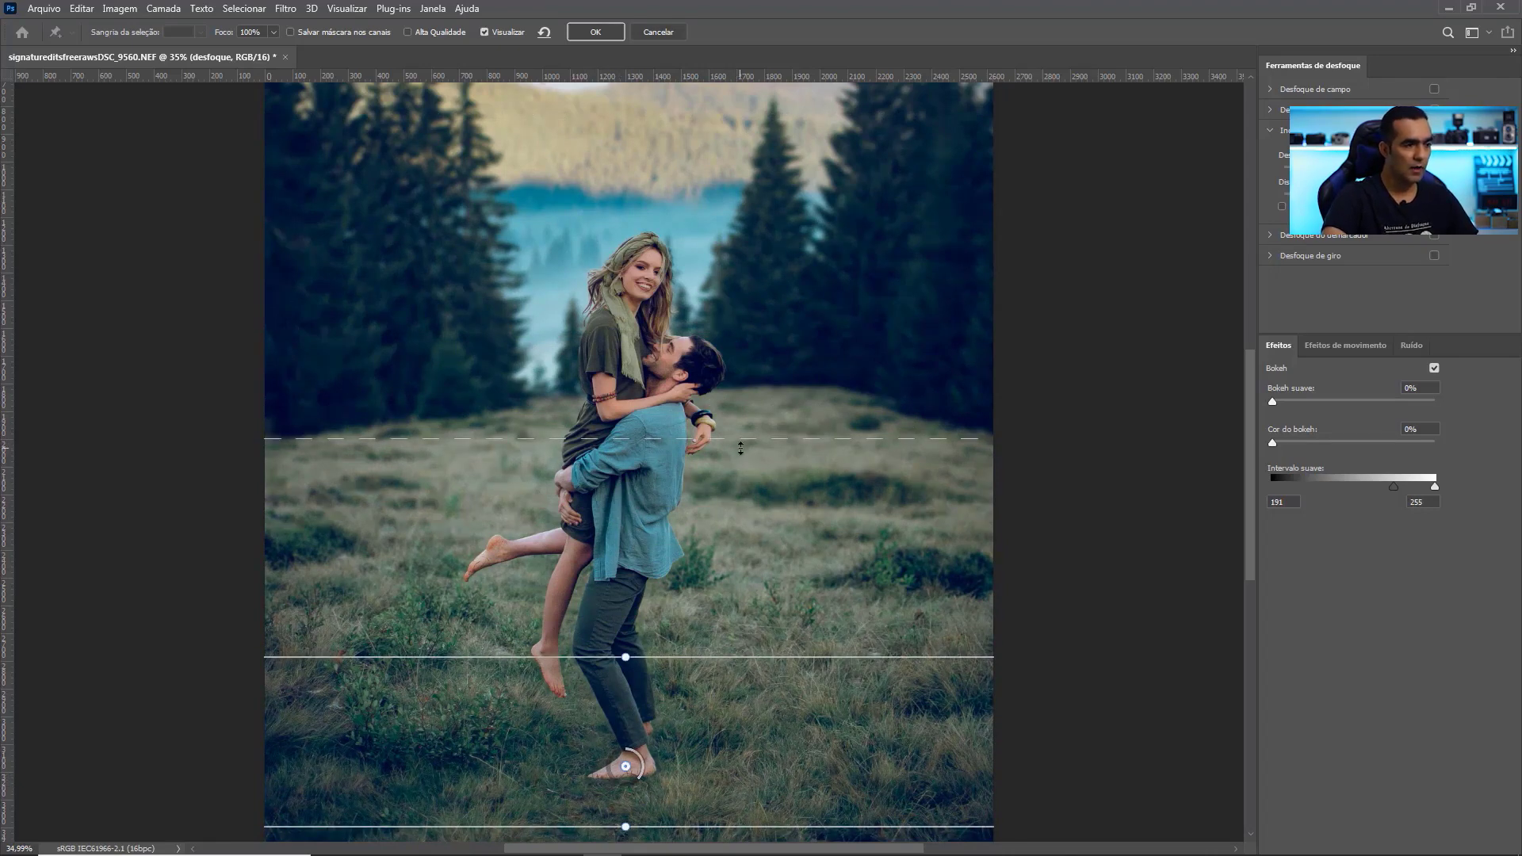
{"action": "left_click_drag", "start_coordinate": [743, 439], "coordinate": [744, 492]}
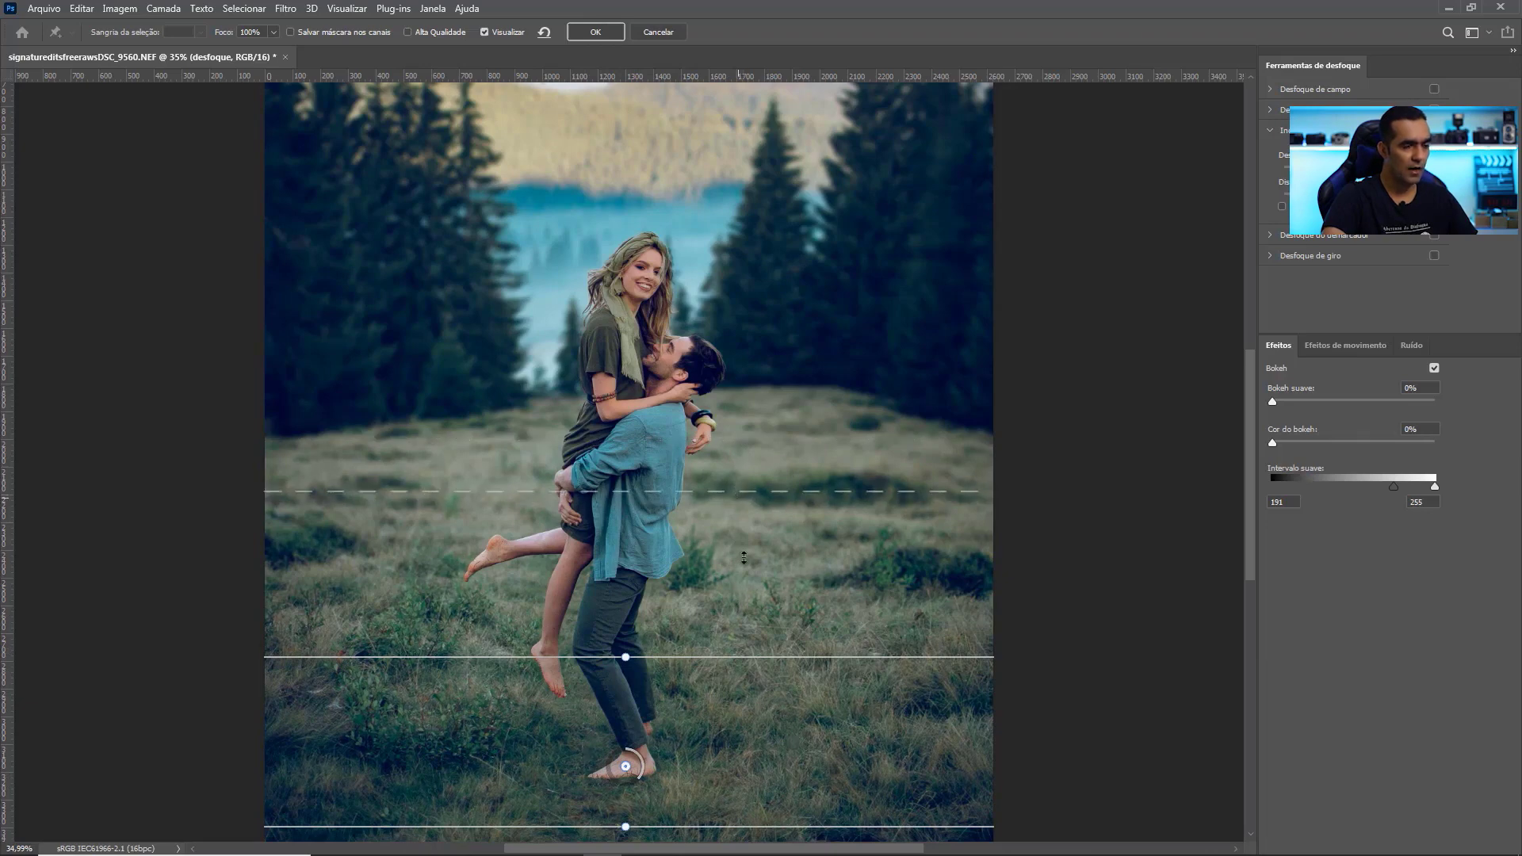
{"action": "left_click_drag", "start_coordinate": [737, 655], "coordinate": [742, 716]}
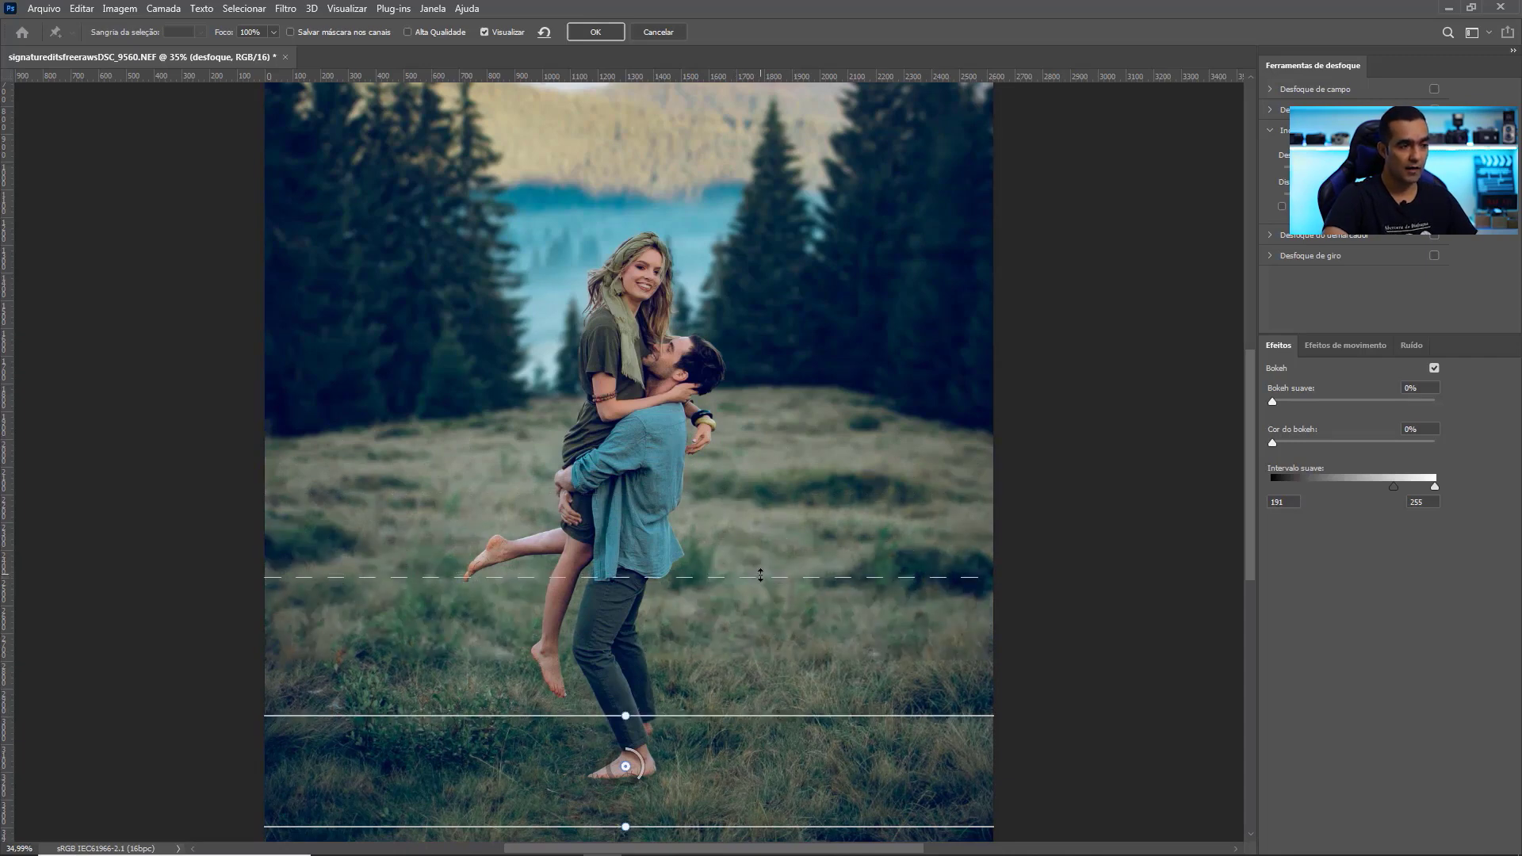
{"action": "left_click_drag", "start_coordinate": [773, 421], "coordinate": [772, 378]}
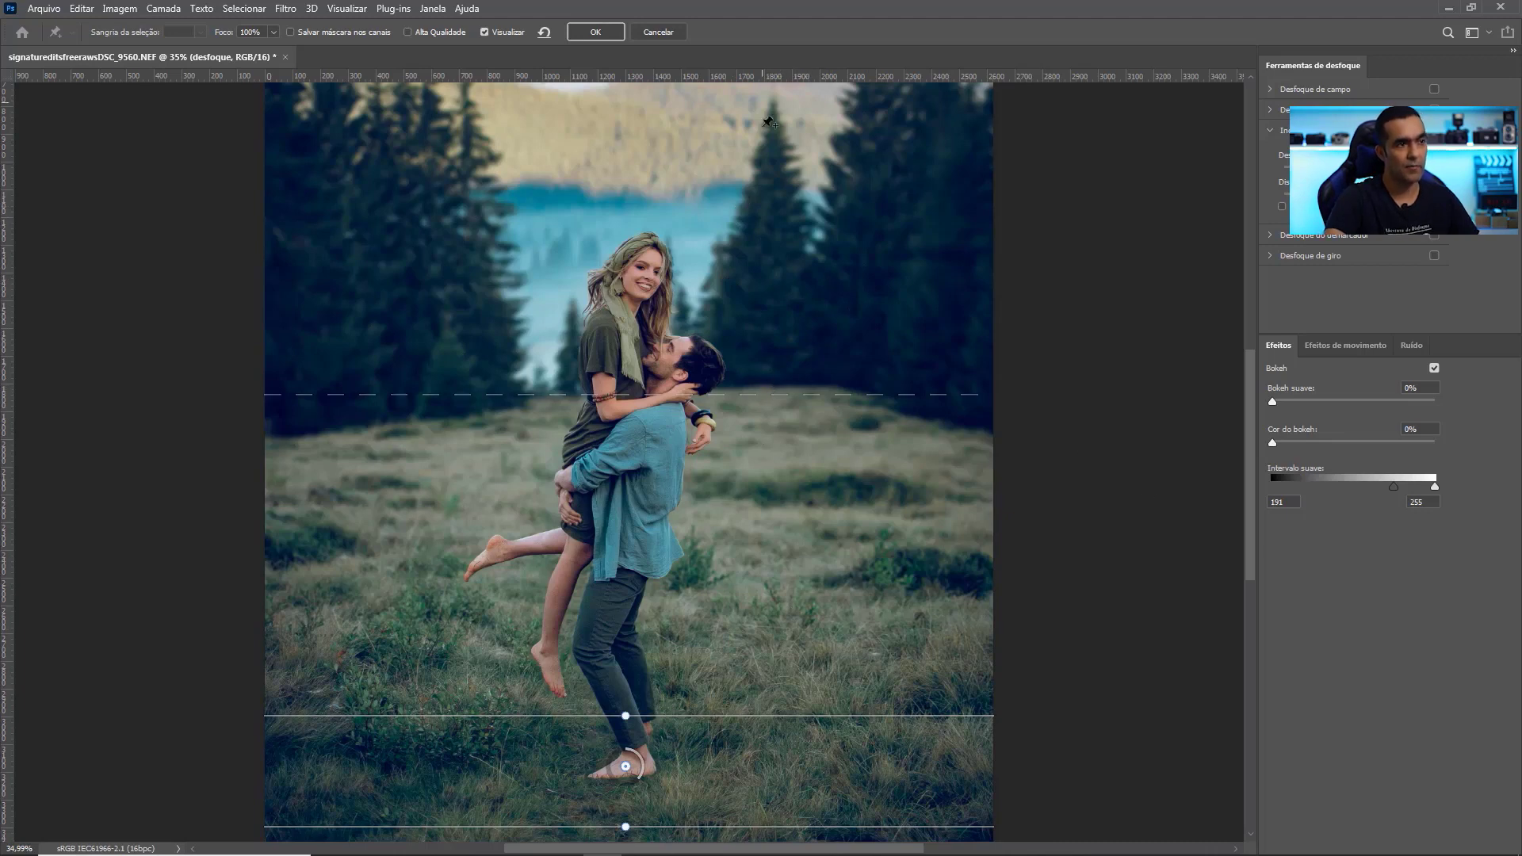
Increase the tilt-shift blur amount, check the blur across the lower meadow, and apply the filter.
{"action": "left_click", "coordinate": [1329, 169]}
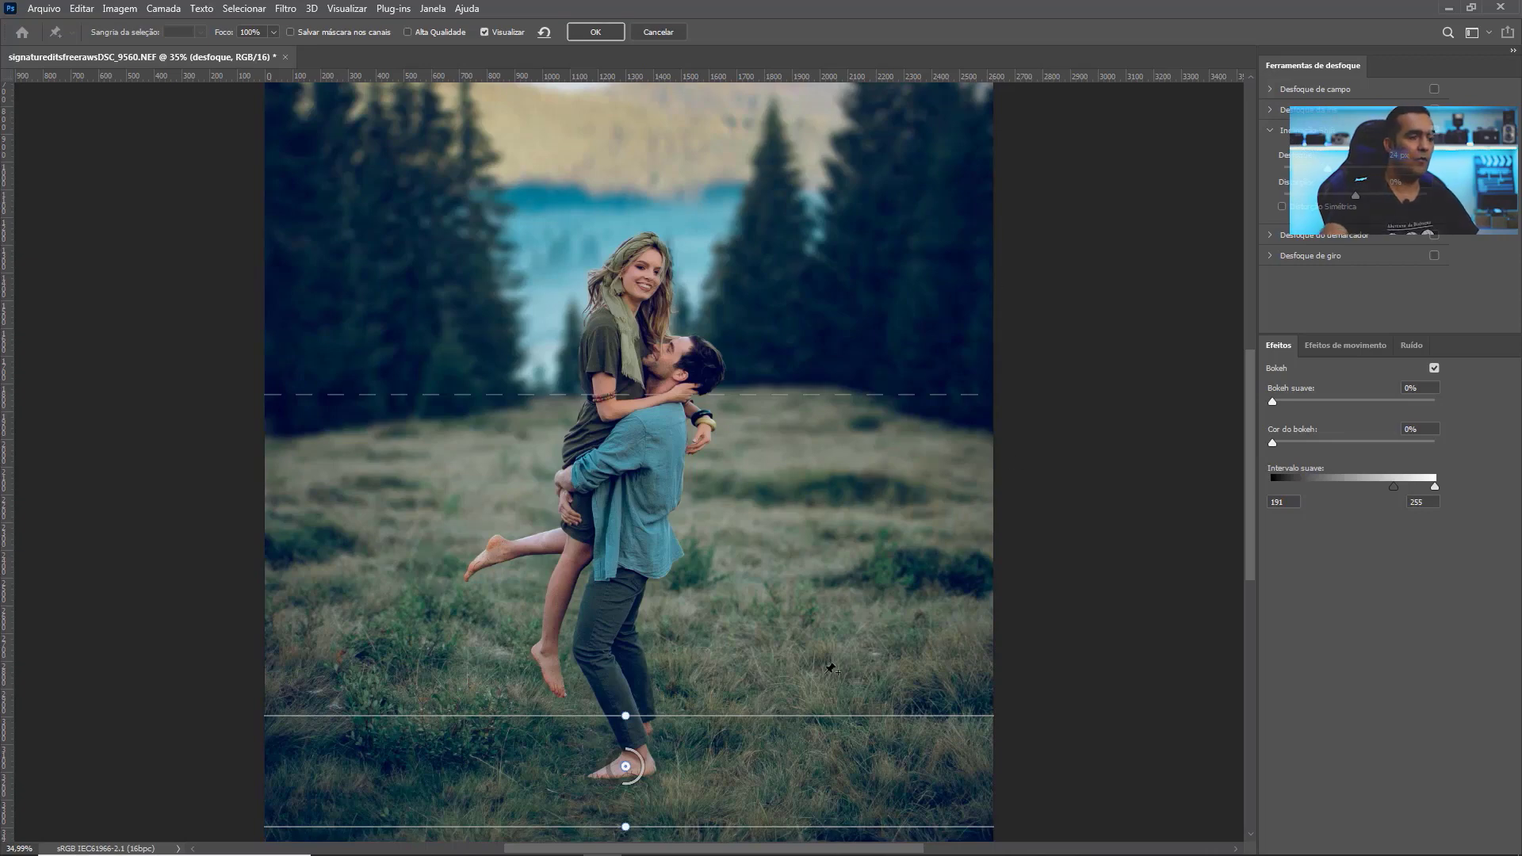
{"action": "left_click_drag", "start_coordinate": [815, 663], "coordinate": [802, 354]}
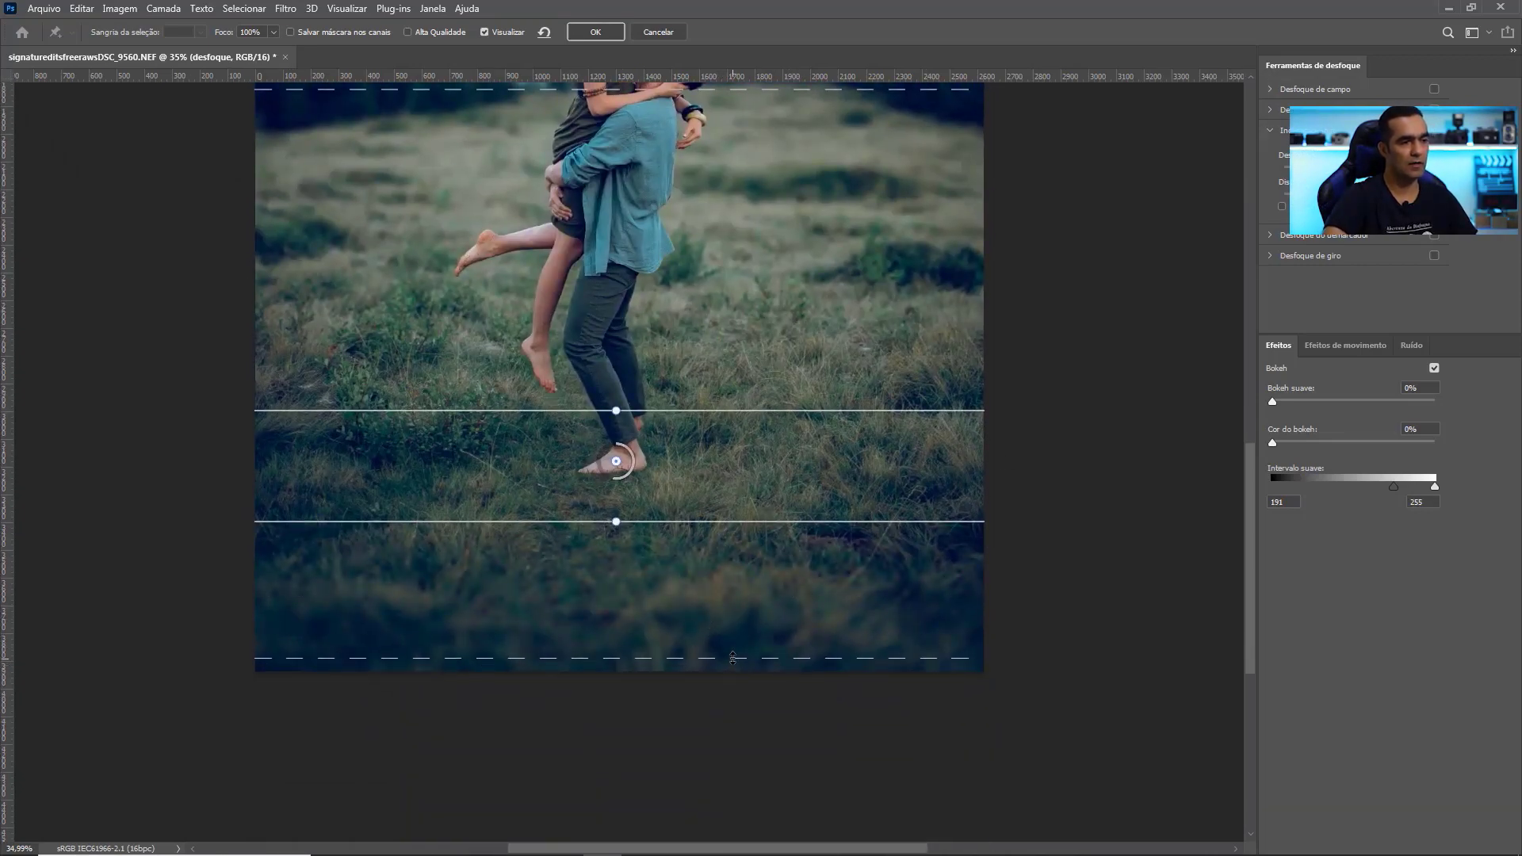
{"action": "left_click_drag", "start_coordinate": [891, 211], "coordinate": [904, 443]}
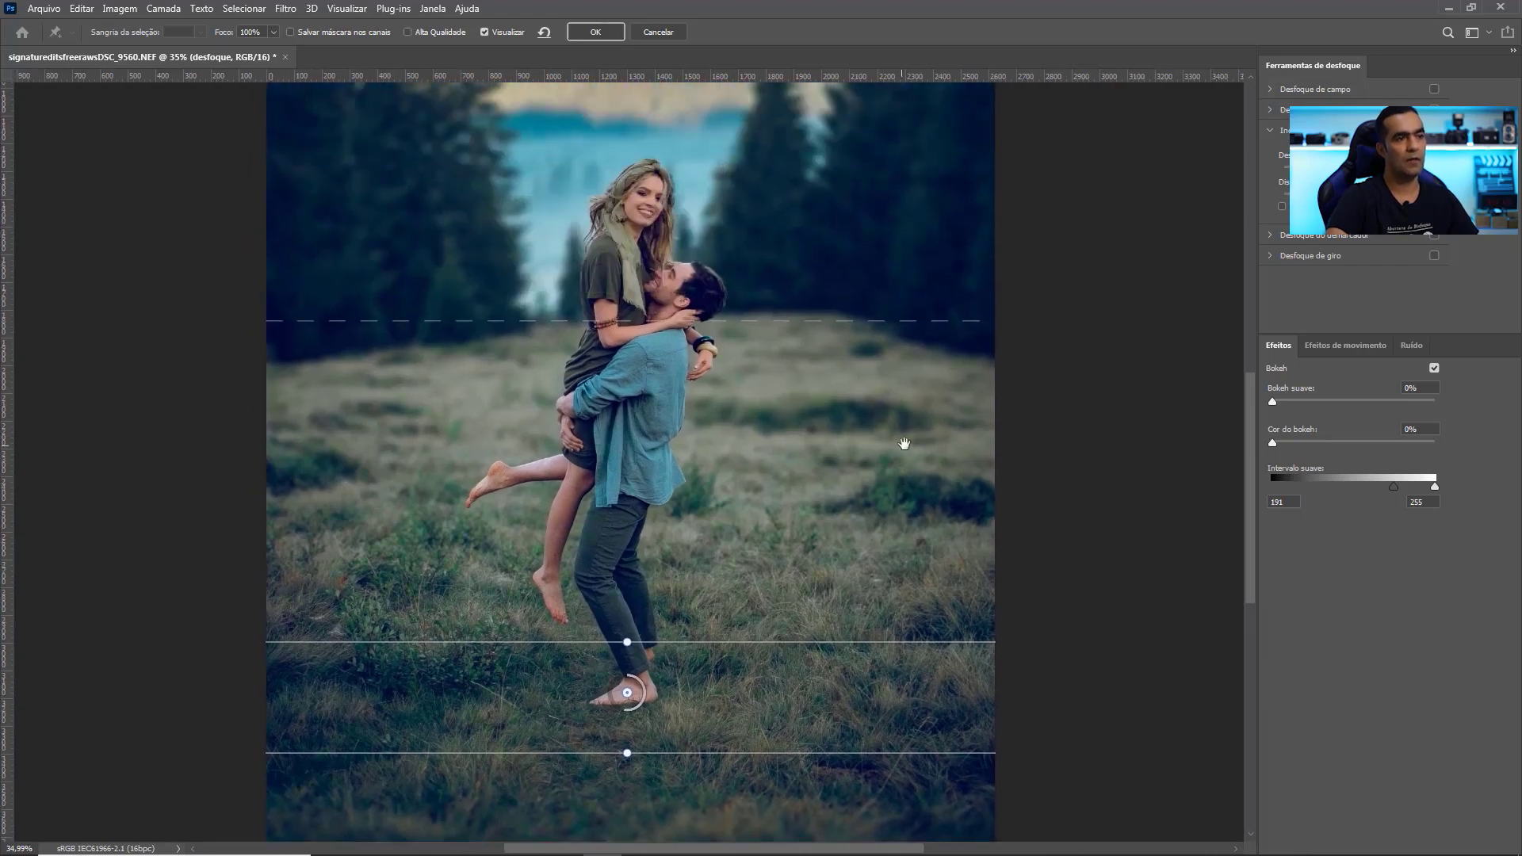
{"action": "left_click", "coordinate": [595, 32]}
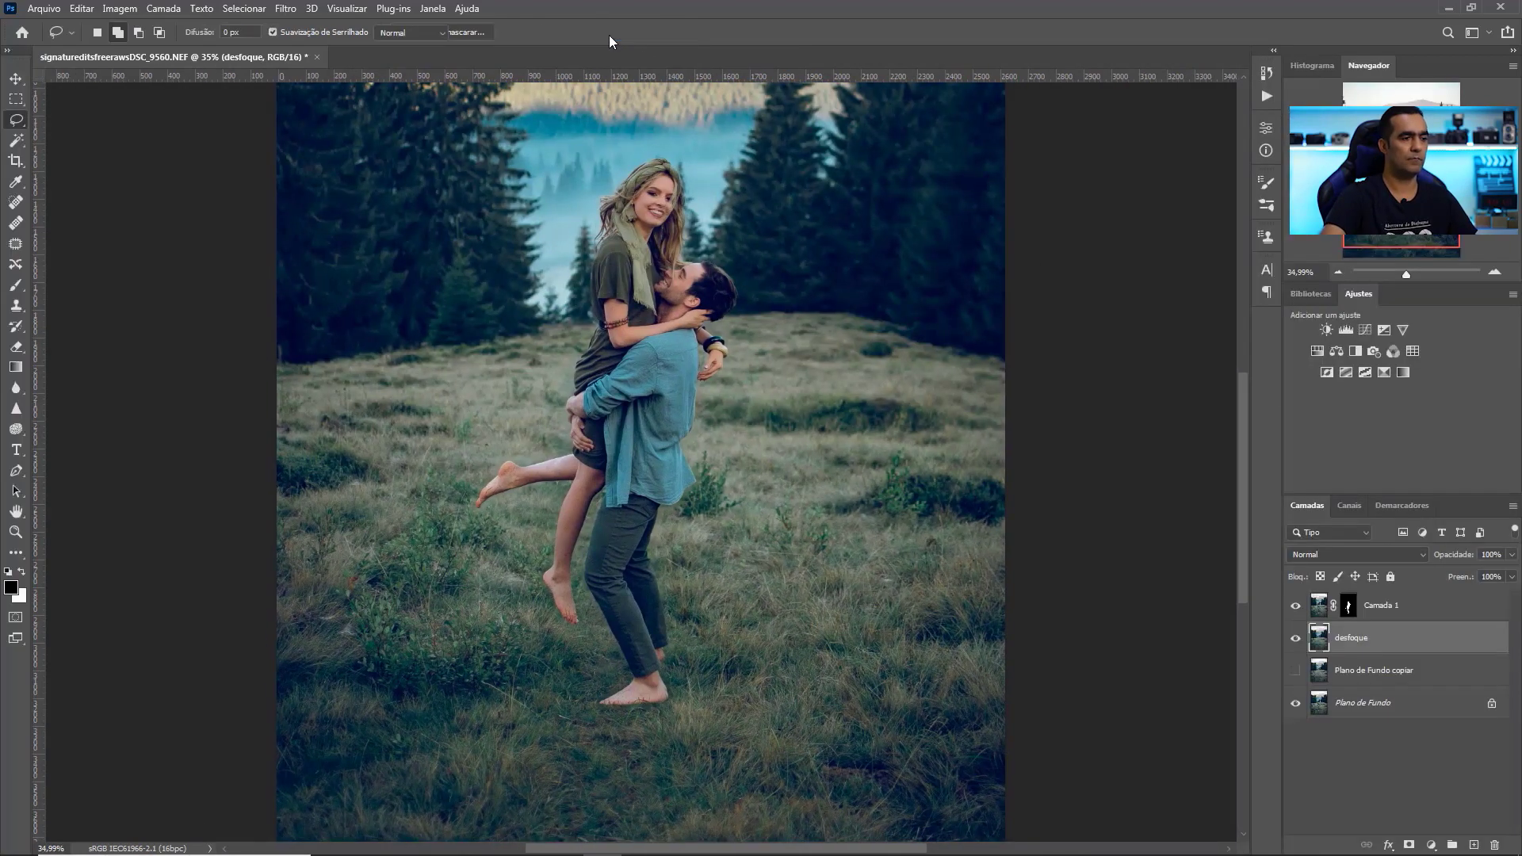
Erase the "desfoque" layer over the man's rear foot with a soft 80 px Eraser to reveal the original foot.
{"action": "left_click_drag", "start_coordinate": [1406, 273], "coordinate": [1409, 273]}
{"action": "key", "text": "e"}
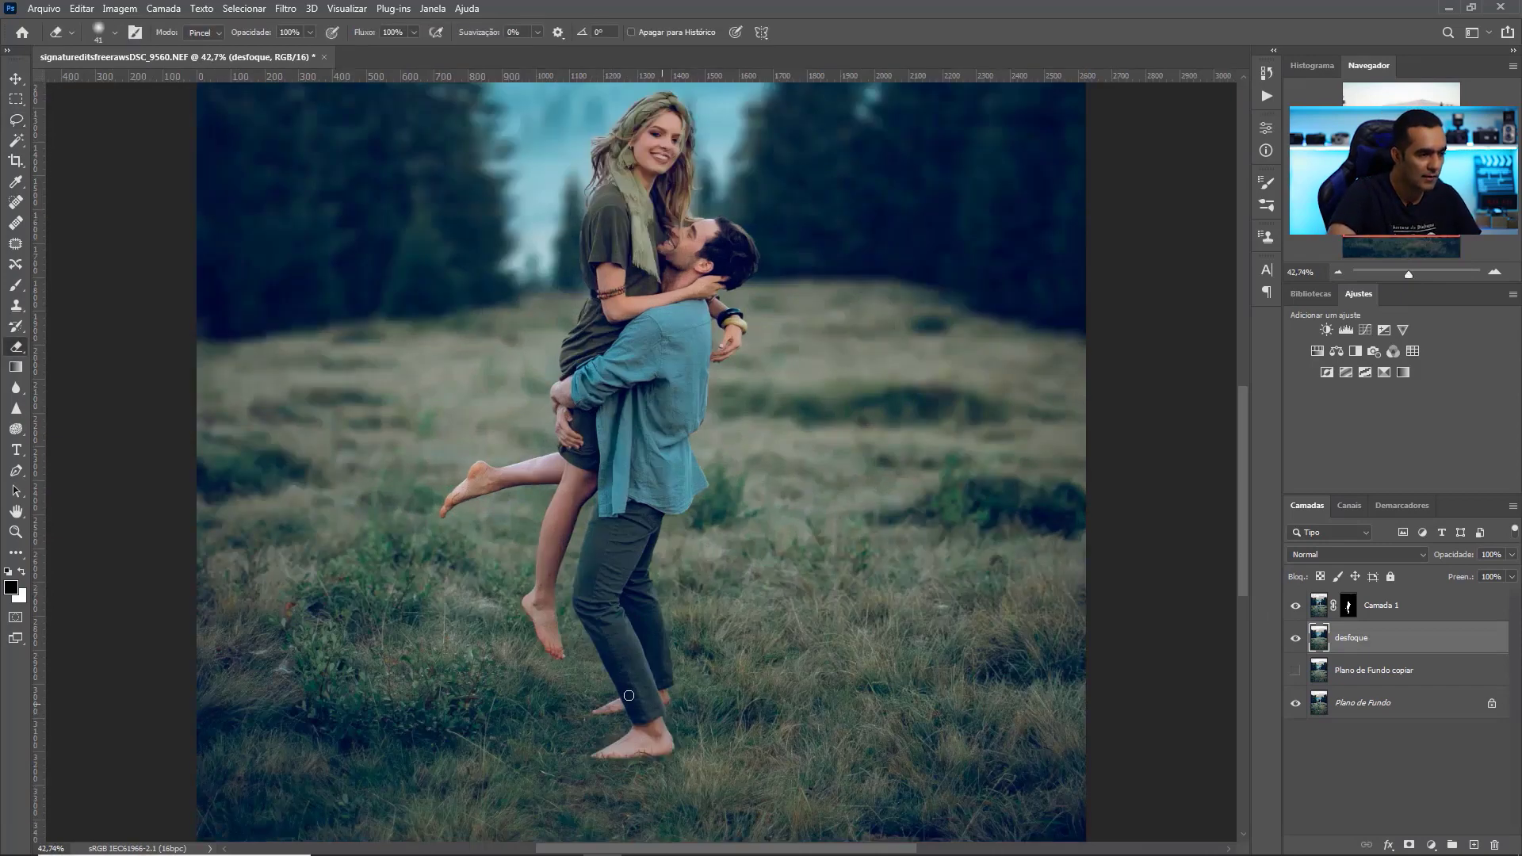
{"action": "right_click", "coordinate": [712, 708]}
{"action": "left_click", "coordinate": [850, 610]}
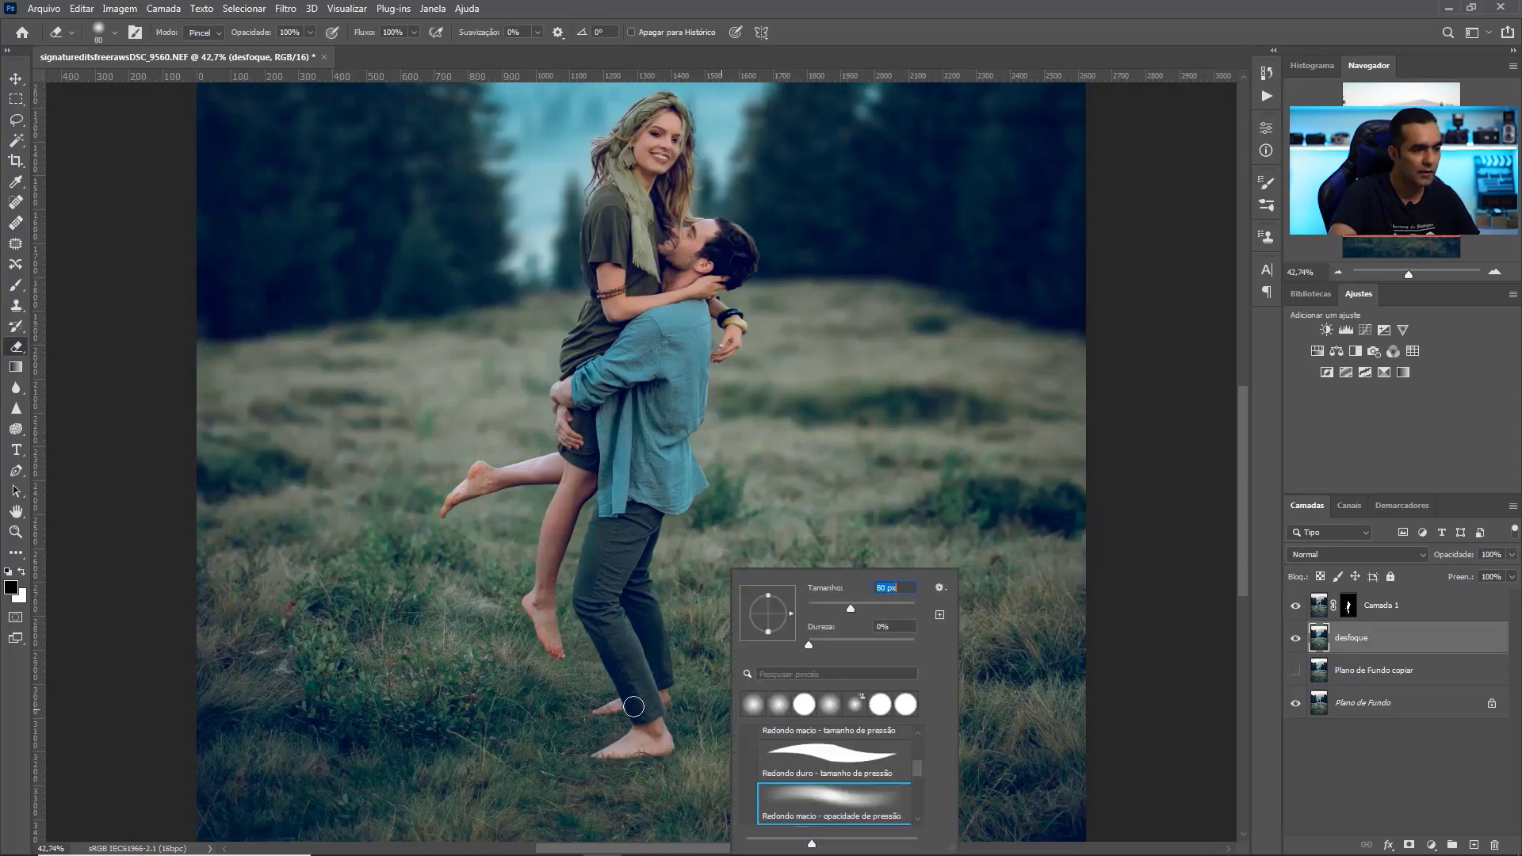
{"action": "left_click", "coordinate": [631, 704]}
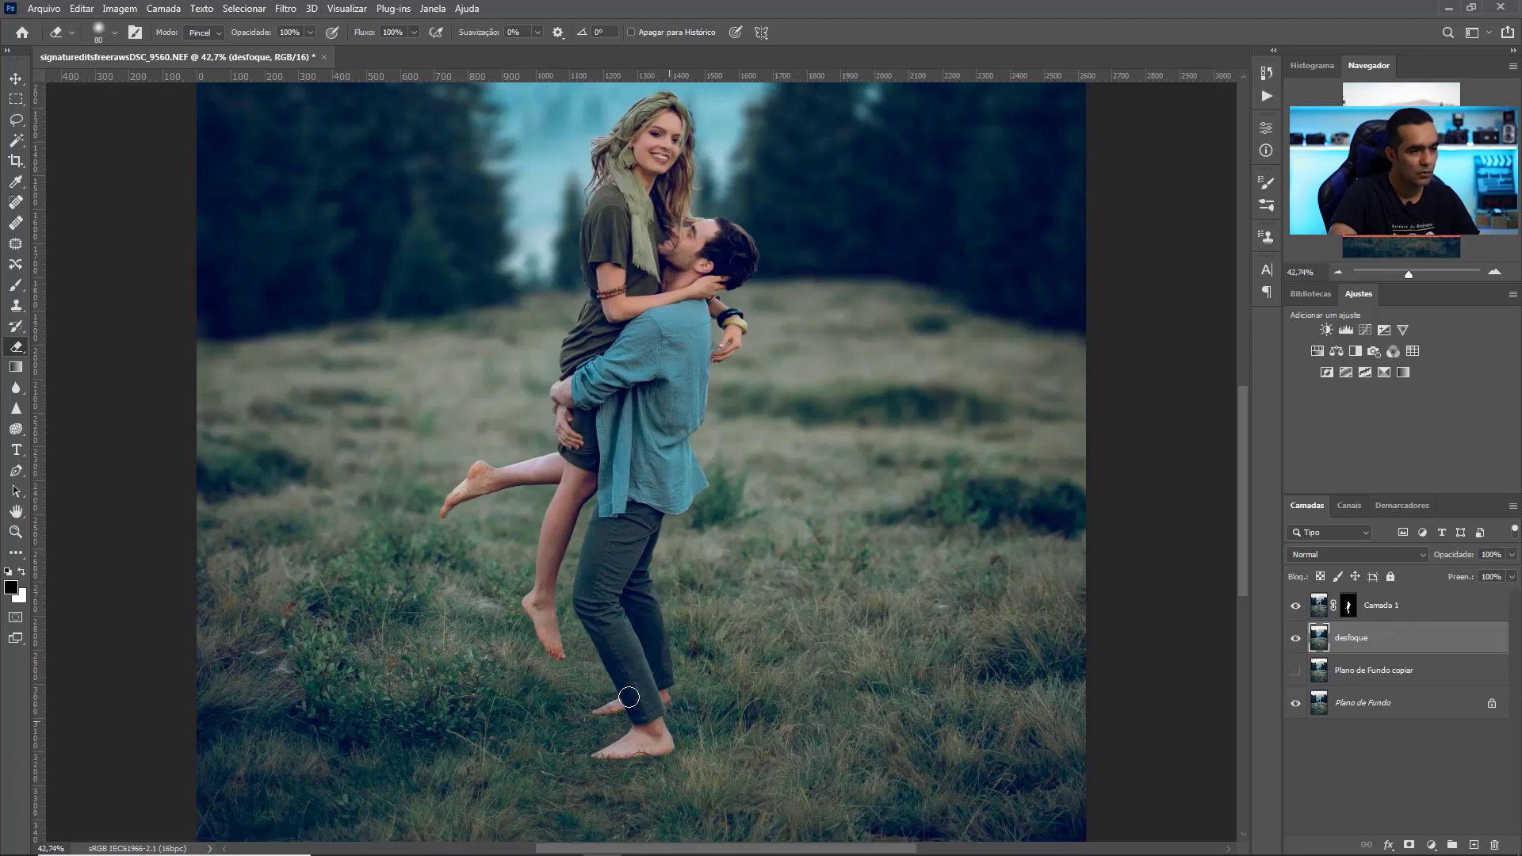
{"action": "left_click_drag", "start_coordinate": [1407, 273], "coordinate": [1416, 273]}
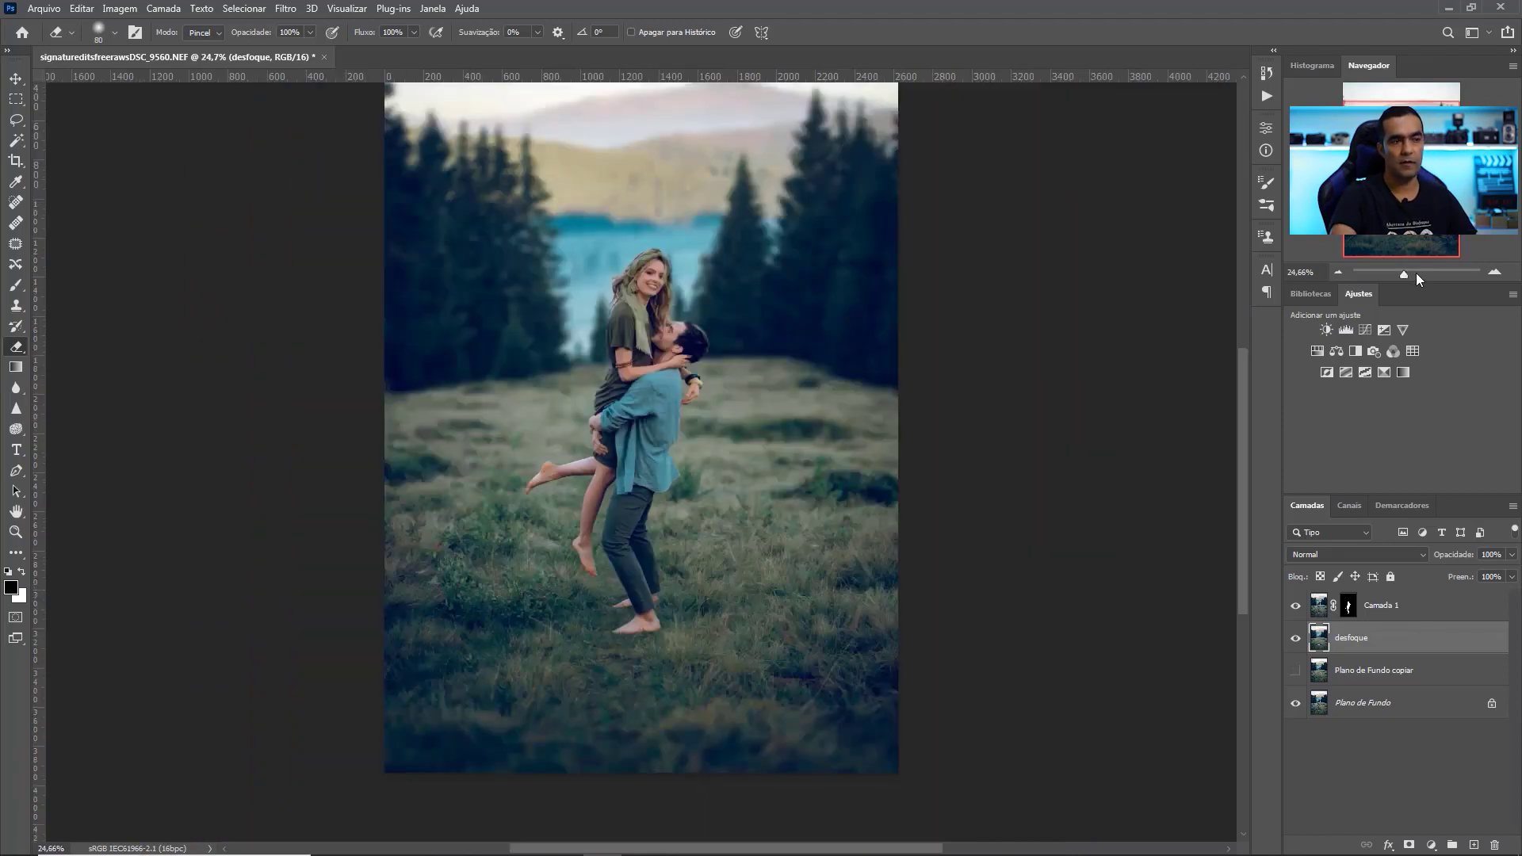
Select the layer mask of Camada 1 and examine the cutout edge along the woman's sleeve and back up close.
{"action": "left_click", "coordinate": [1345, 605]}
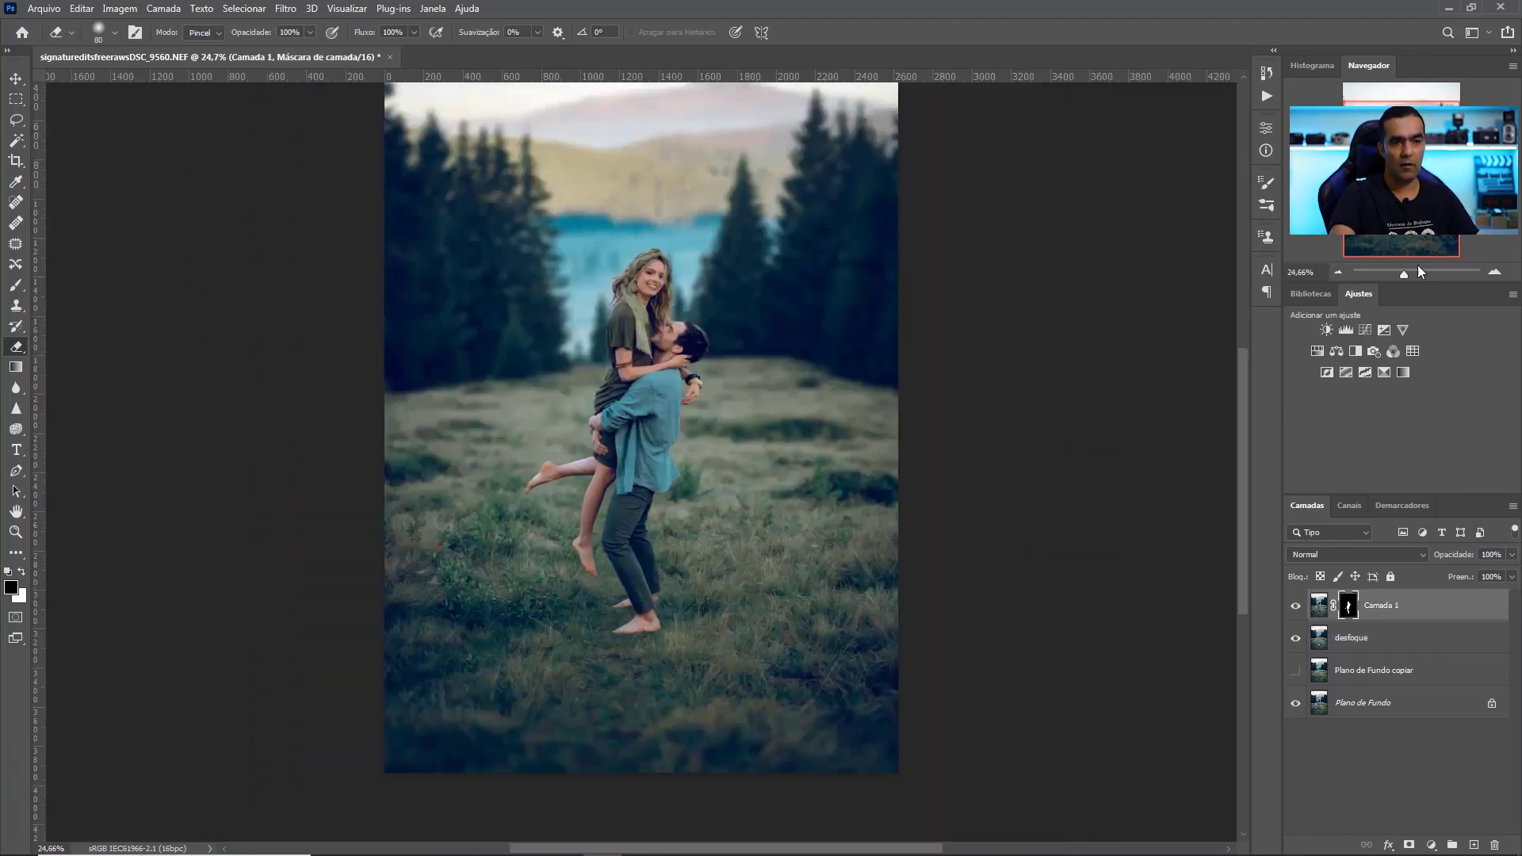
{"action": "left_click_drag", "start_coordinate": [1404, 273], "coordinate": [1412, 274]}
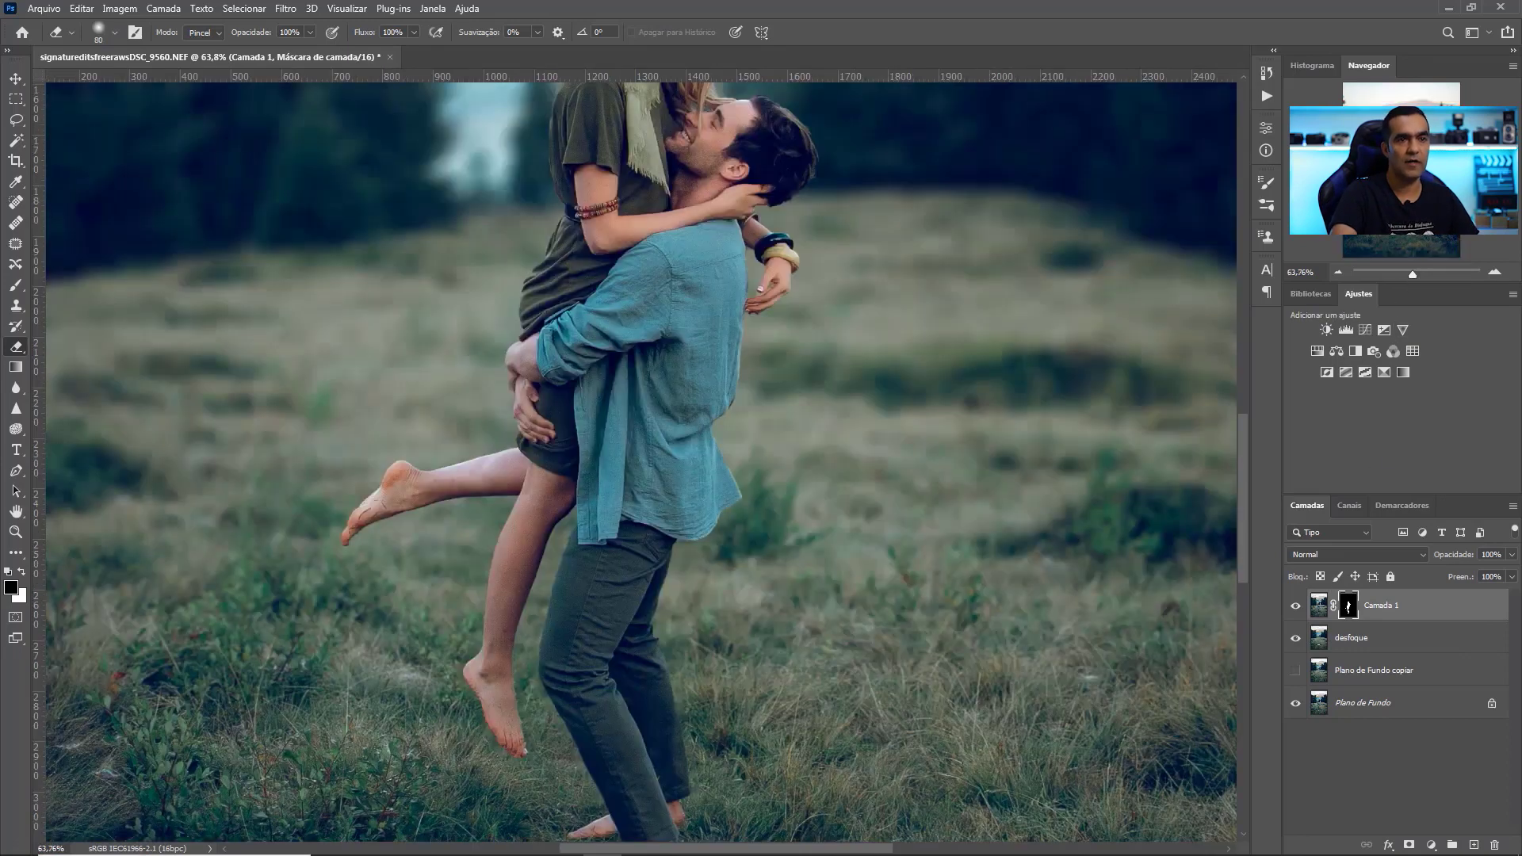
{"action": "left_click_drag", "start_coordinate": [1403, 188], "coordinate": [1401, 161]}
{"action": "left_click_drag", "start_coordinate": [1424, 278], "coordinate": [1427, 274]}
{"action": "left_click_drag", "start_coordinate": [1402, 161], "coordinate": [1396, 158]}
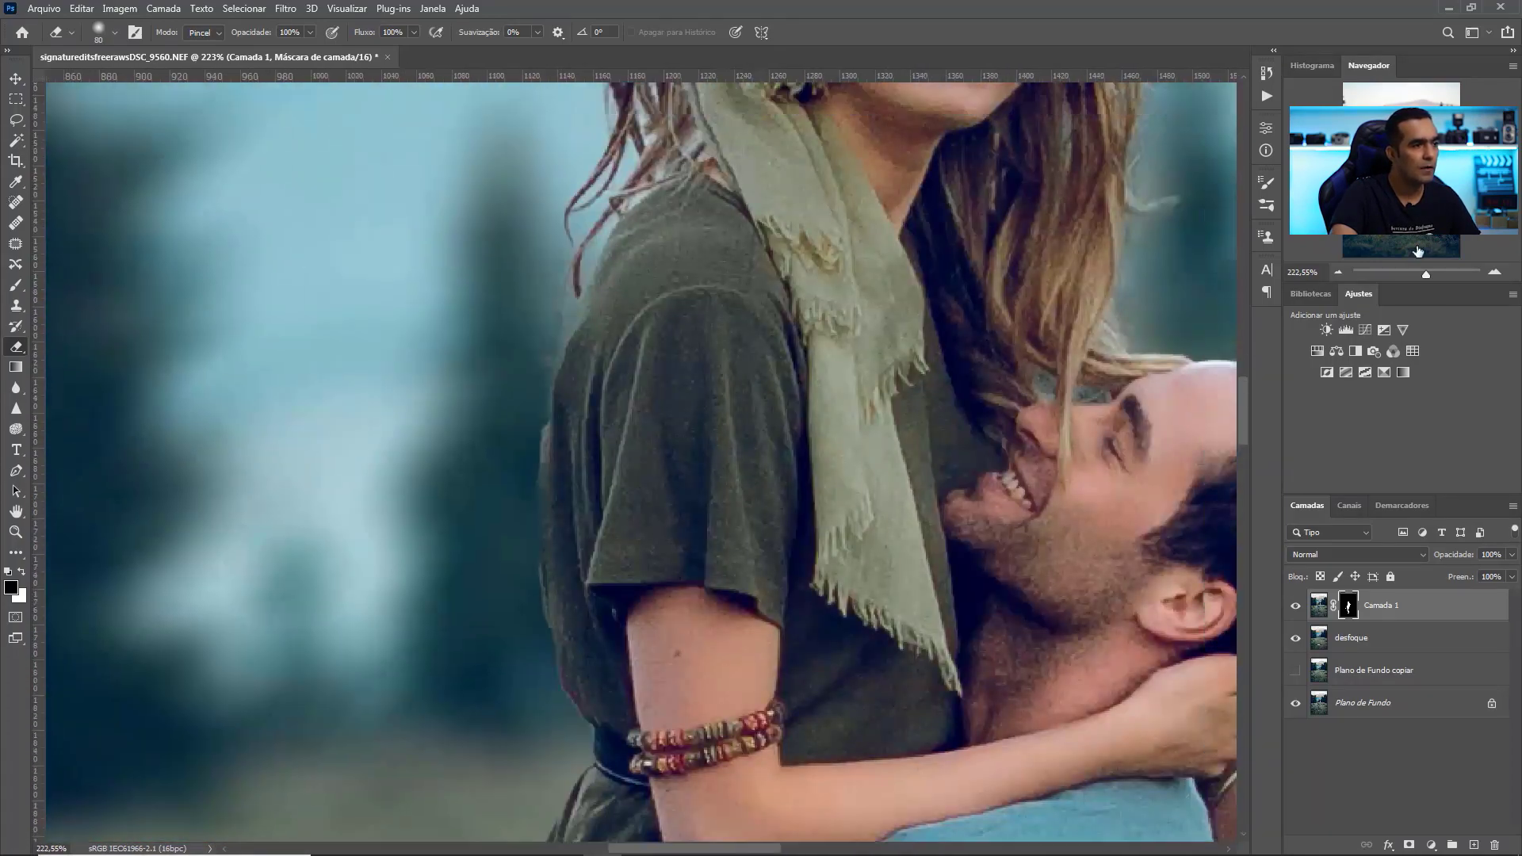
{"action": "left_click_drag", "start_coordinate": [1427, 275], "coordinate": [1432, 275]}
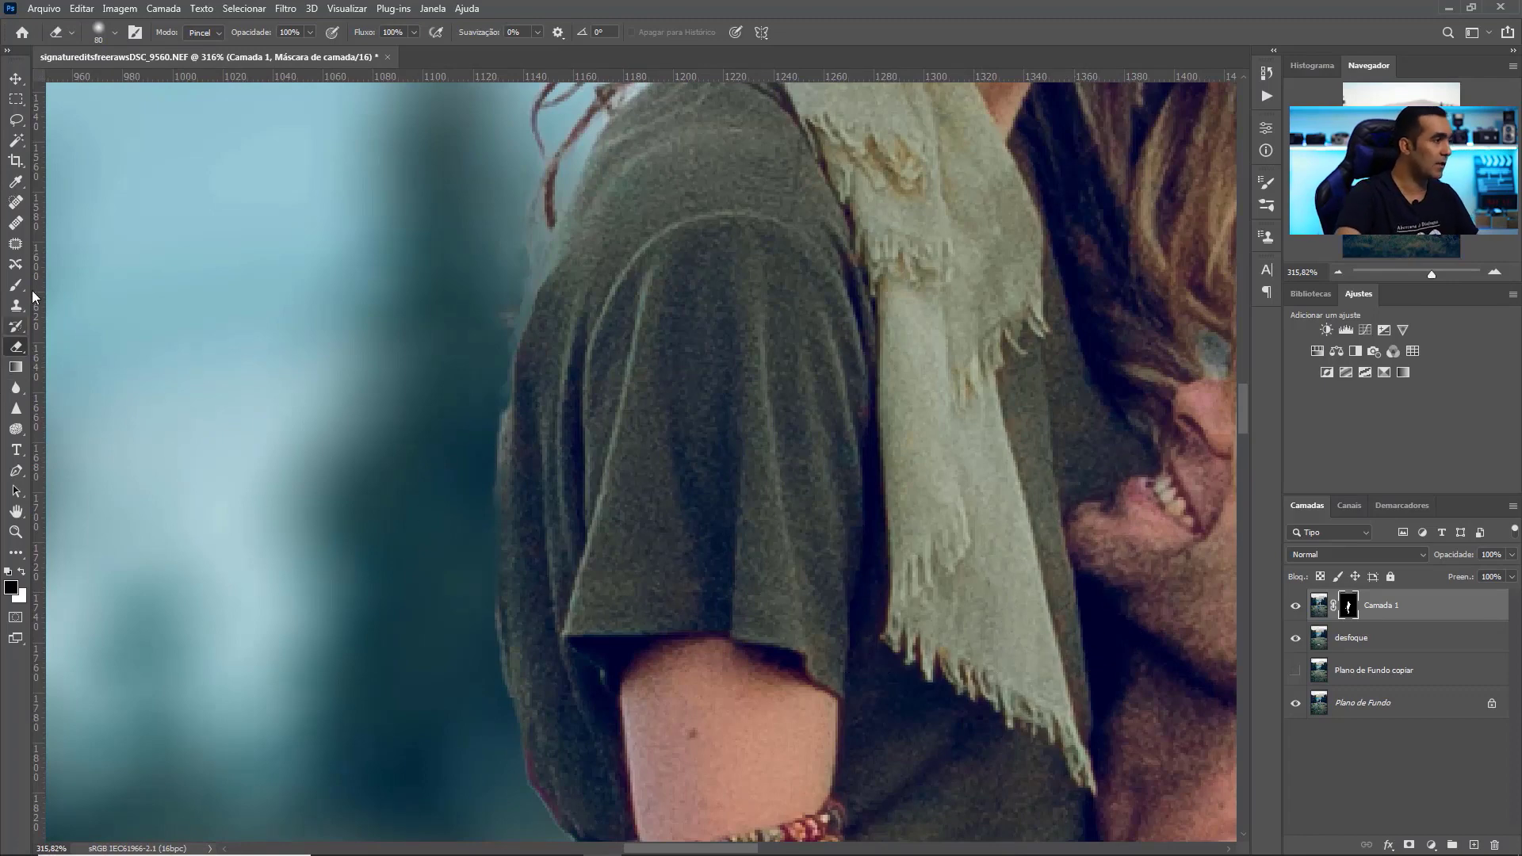
Try a soft 11 px brush on the mask at the edge of the woman's shirt, undo it, and switch the painting color to white.
{"action": "key", "text": "b"}
{"action": "right_click", "coordinate": [825, 434]}
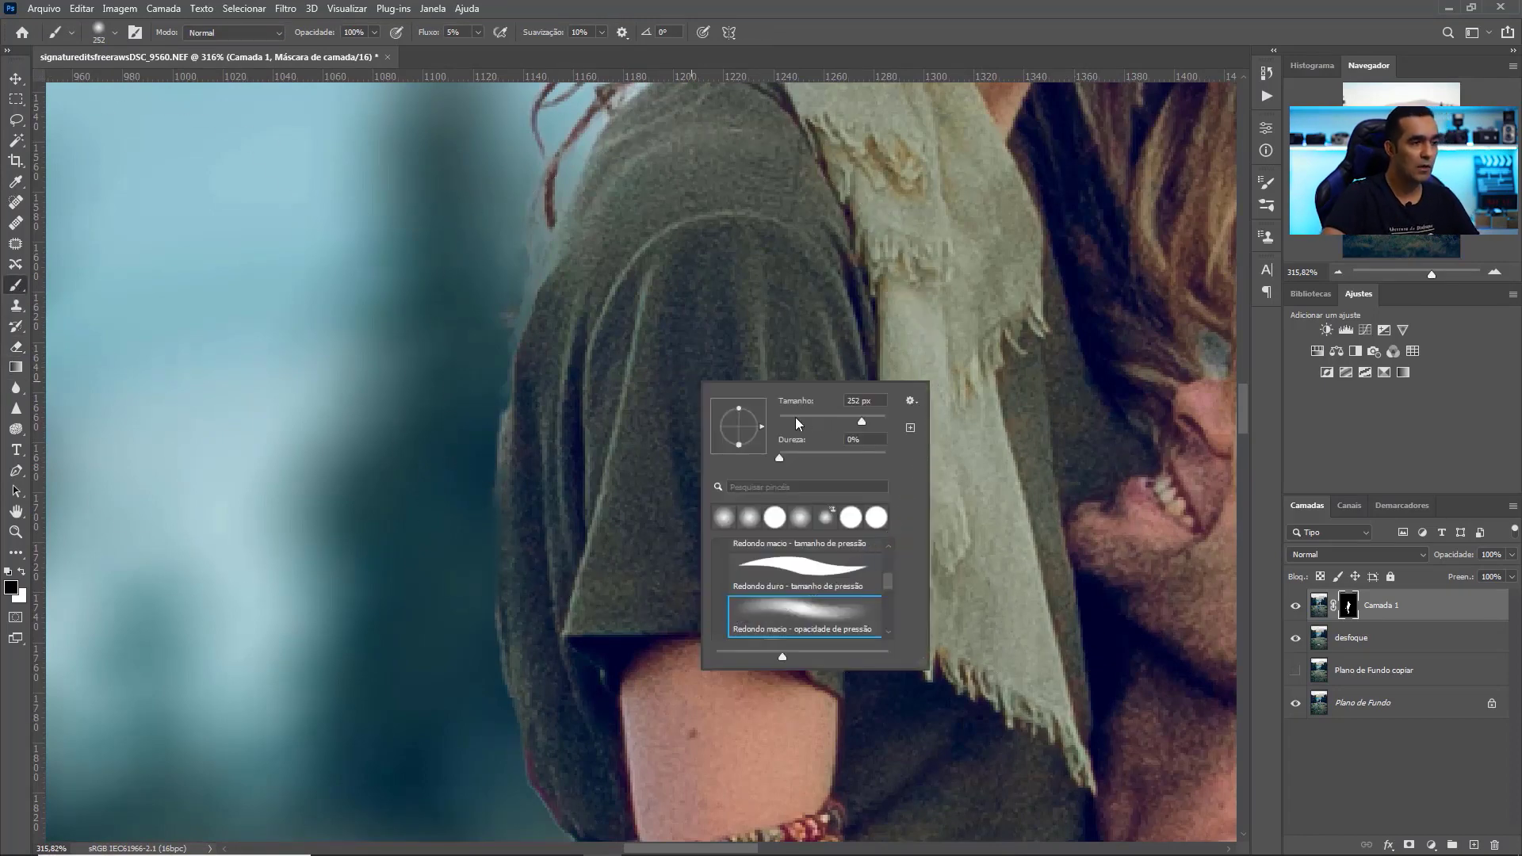
{"action": "left_click", "coordinate": [791, 416]}
{"action": "left_click_drag", "start_coordinate": [789, 417], "coordinate": [784, 419]}
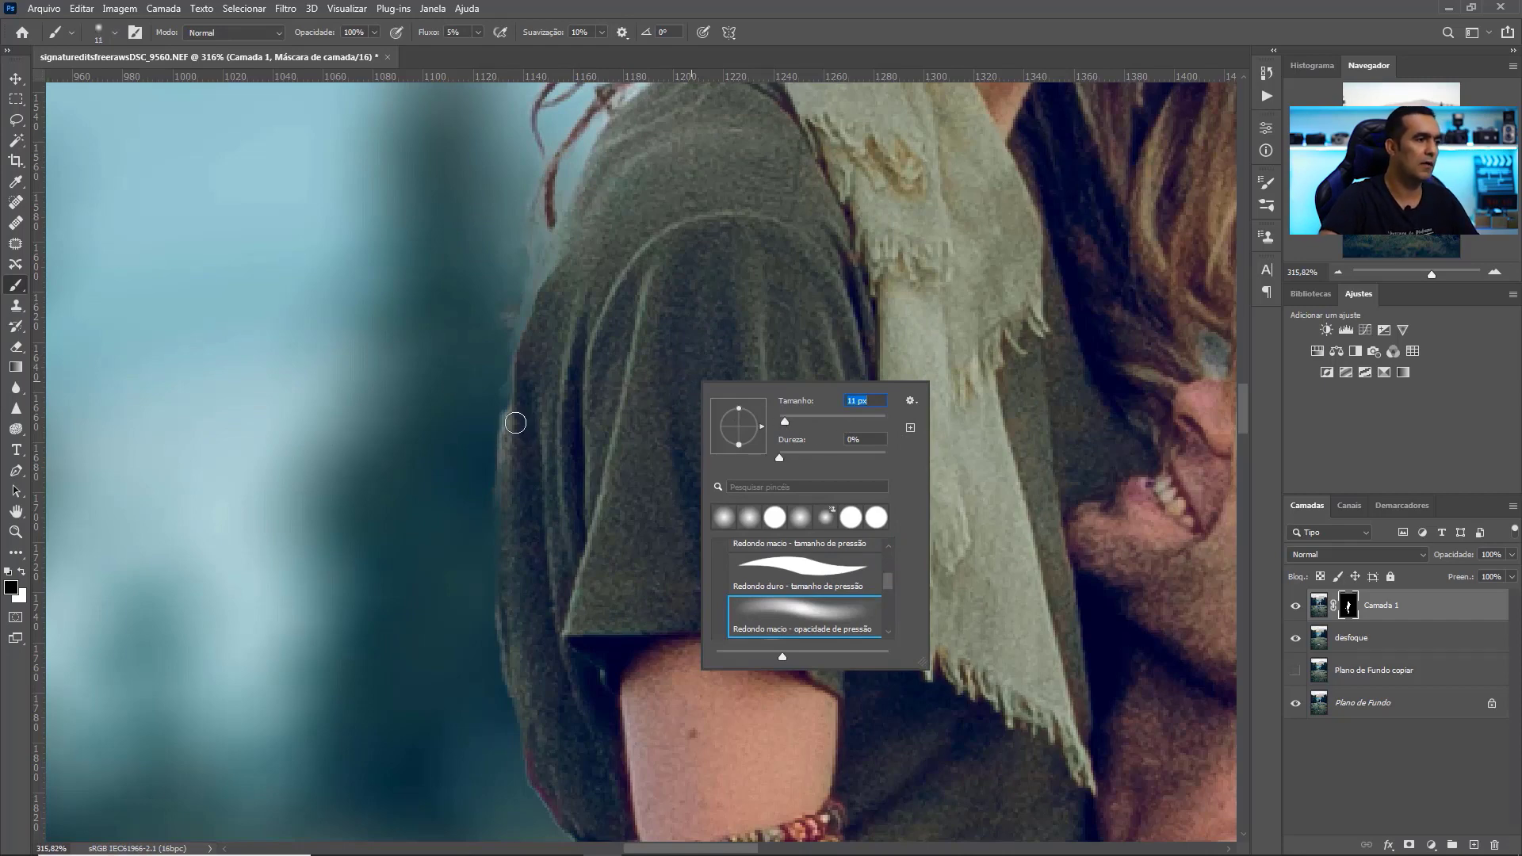
{"action": "left_click", "coordinate": [515, 423]}
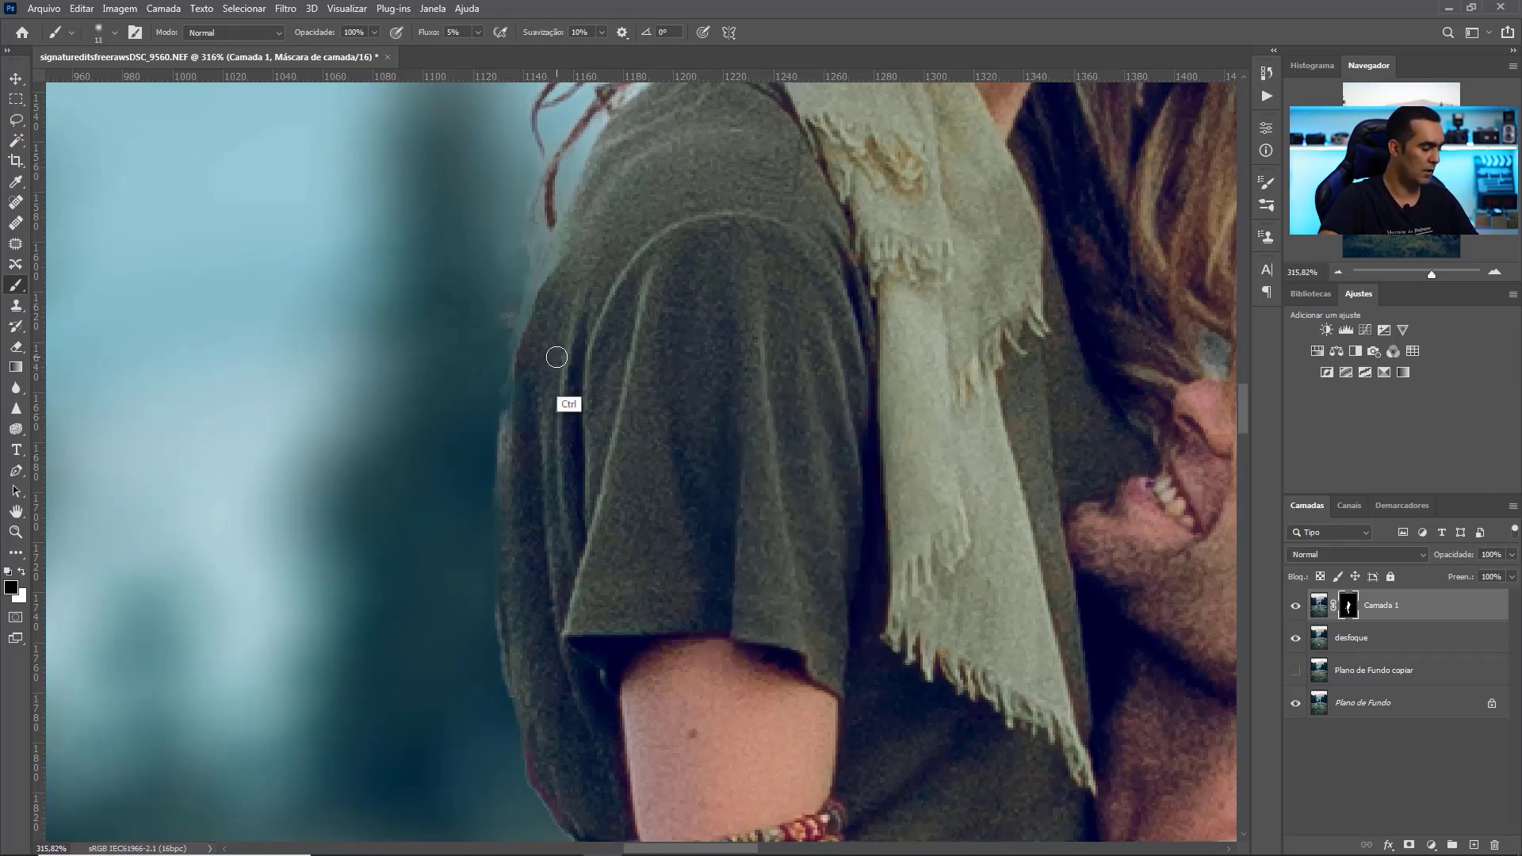
{"action": "key", "text": "ctrl+z"}
{"action": "key", "text": "x"}
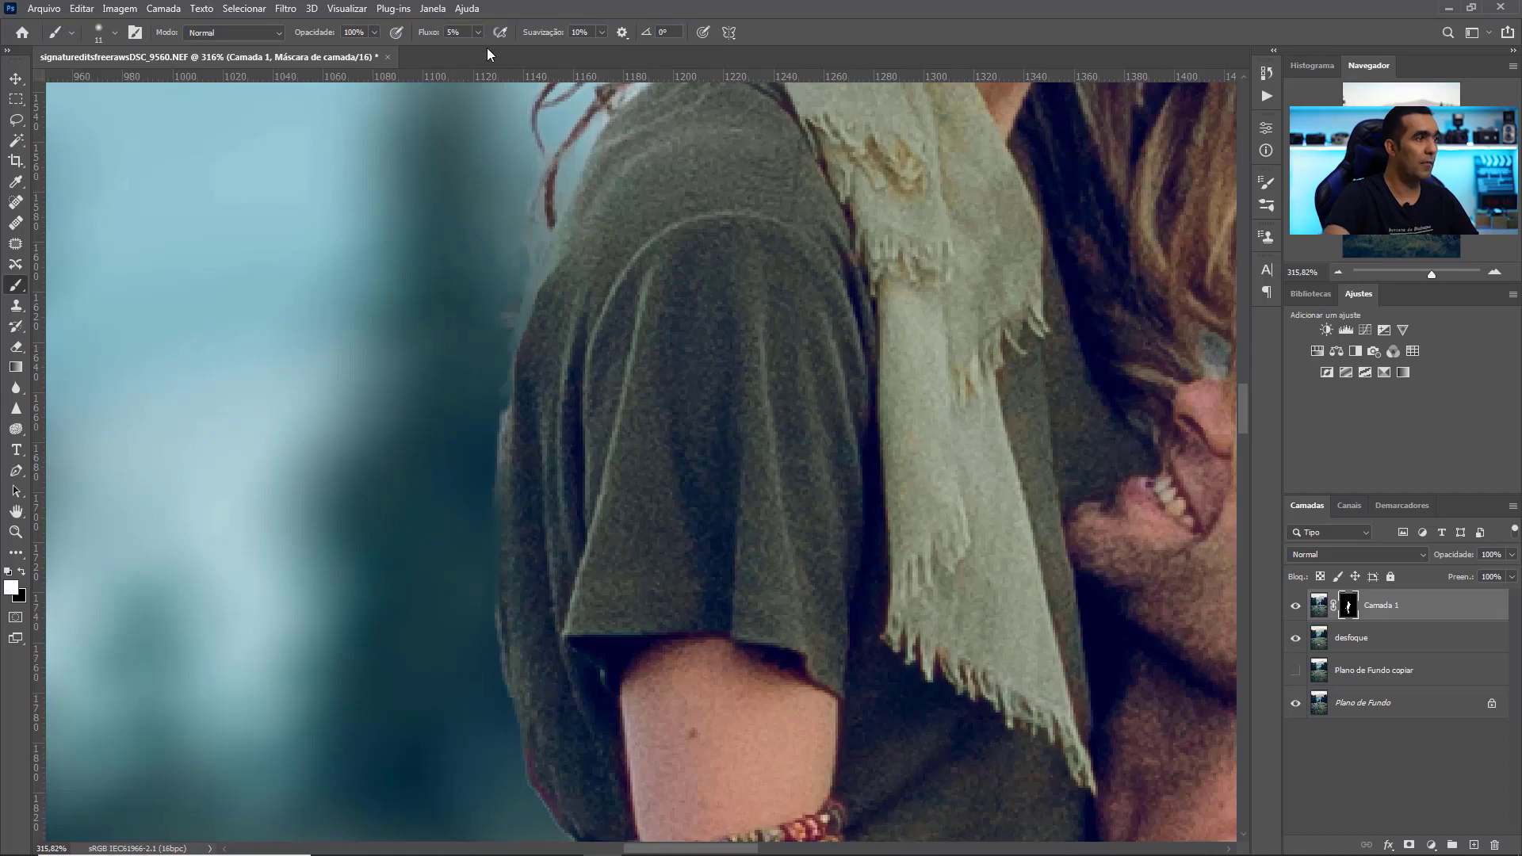
Paint the missing edge of the woman's shirt back on the mask in white with a 5 px brush at 100% flow.
{"action": "right_click", "coordinate": [525, 441]}
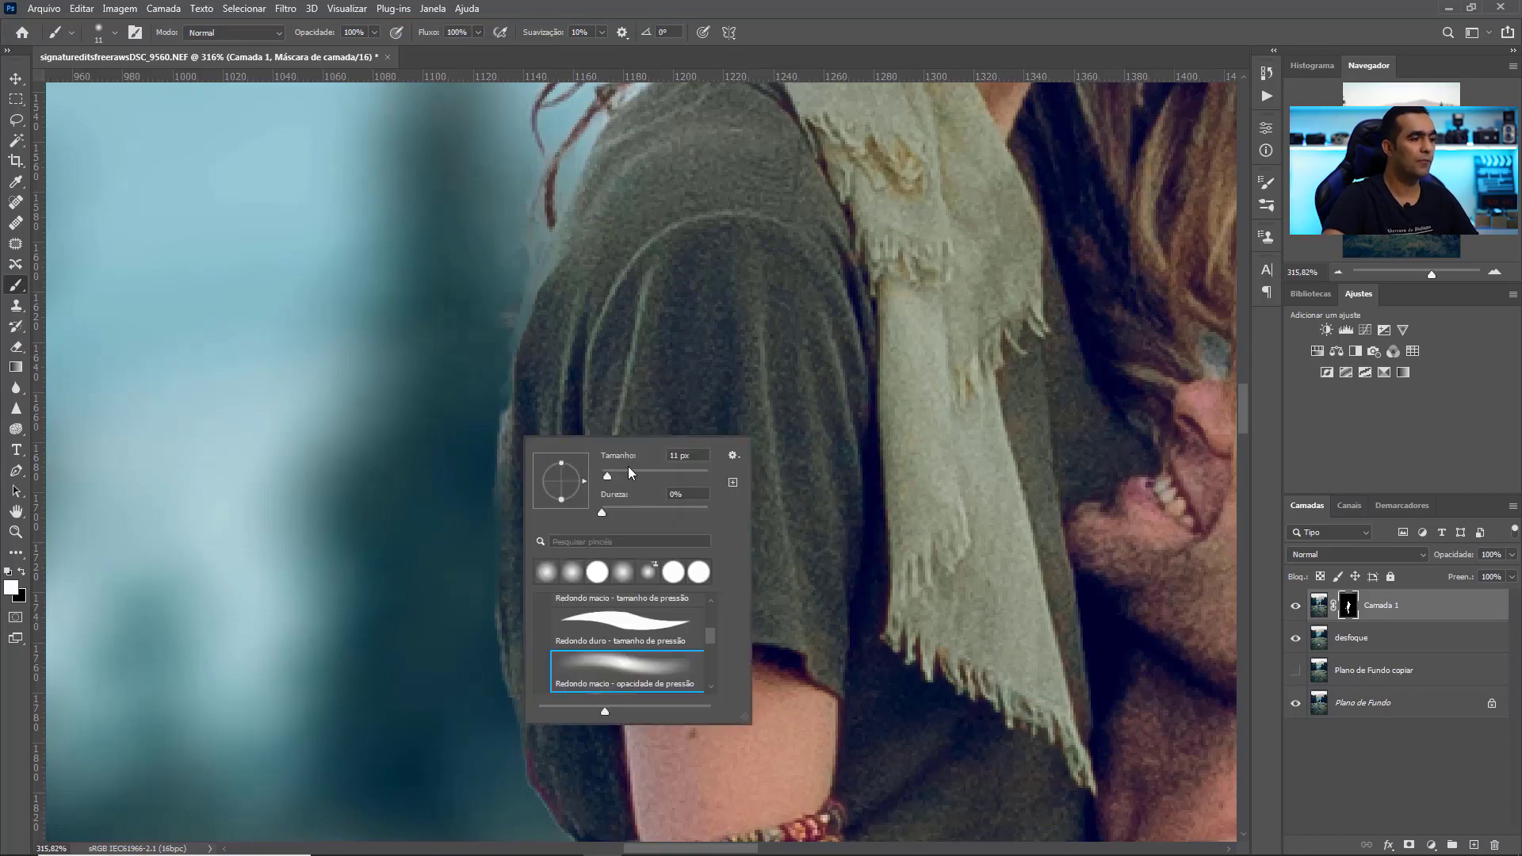
{"action": "left_click_drag", "start_coordinate": [607, 473], "coordinate": [602, 474]}
{"action": "key", "text": "Return"}
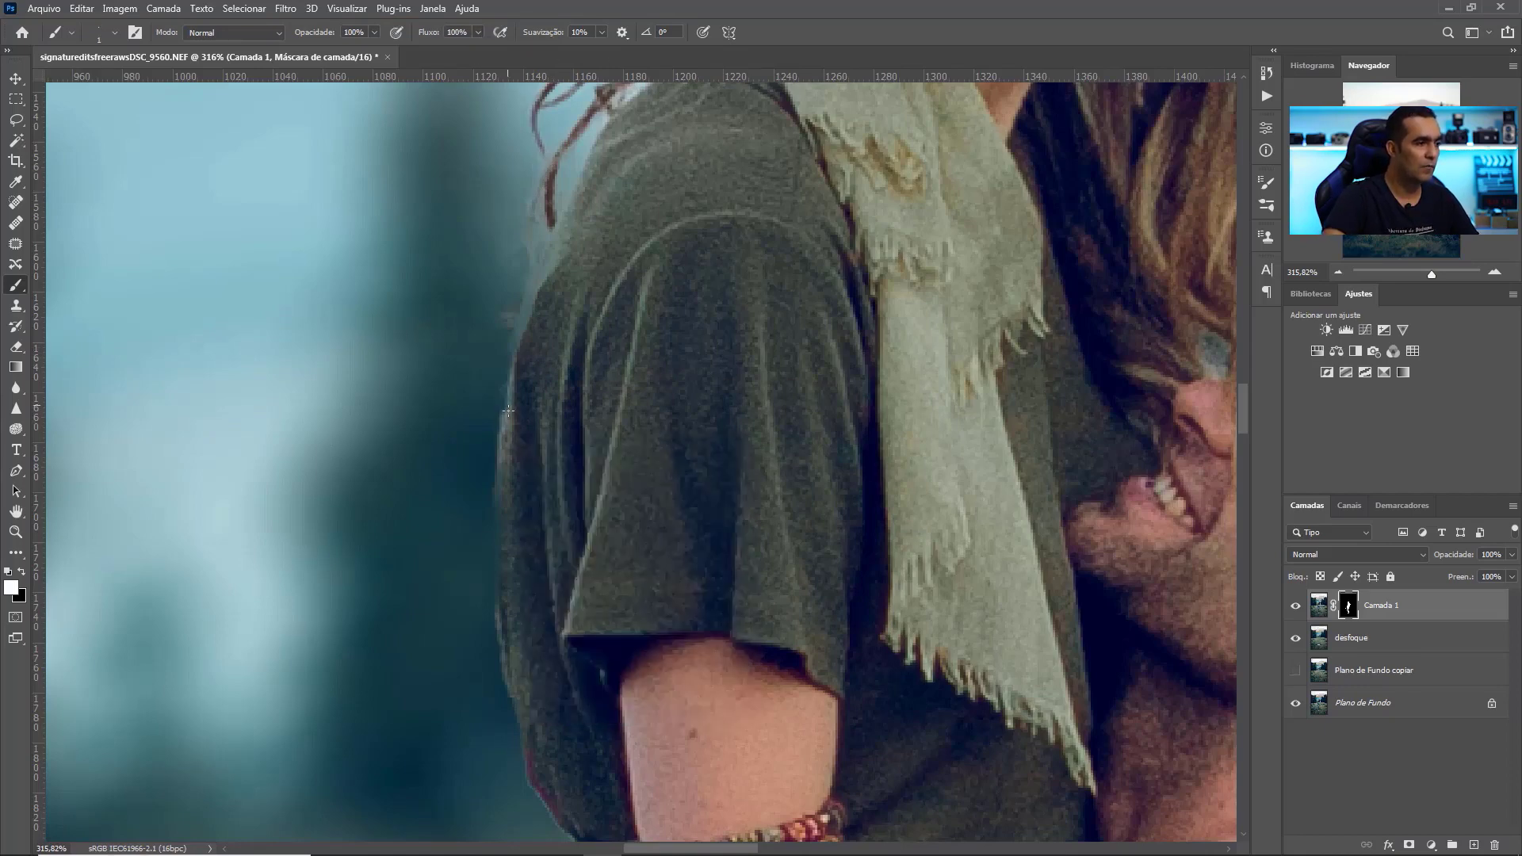
{"action": "right_click", "coordinate": [555, 429]}
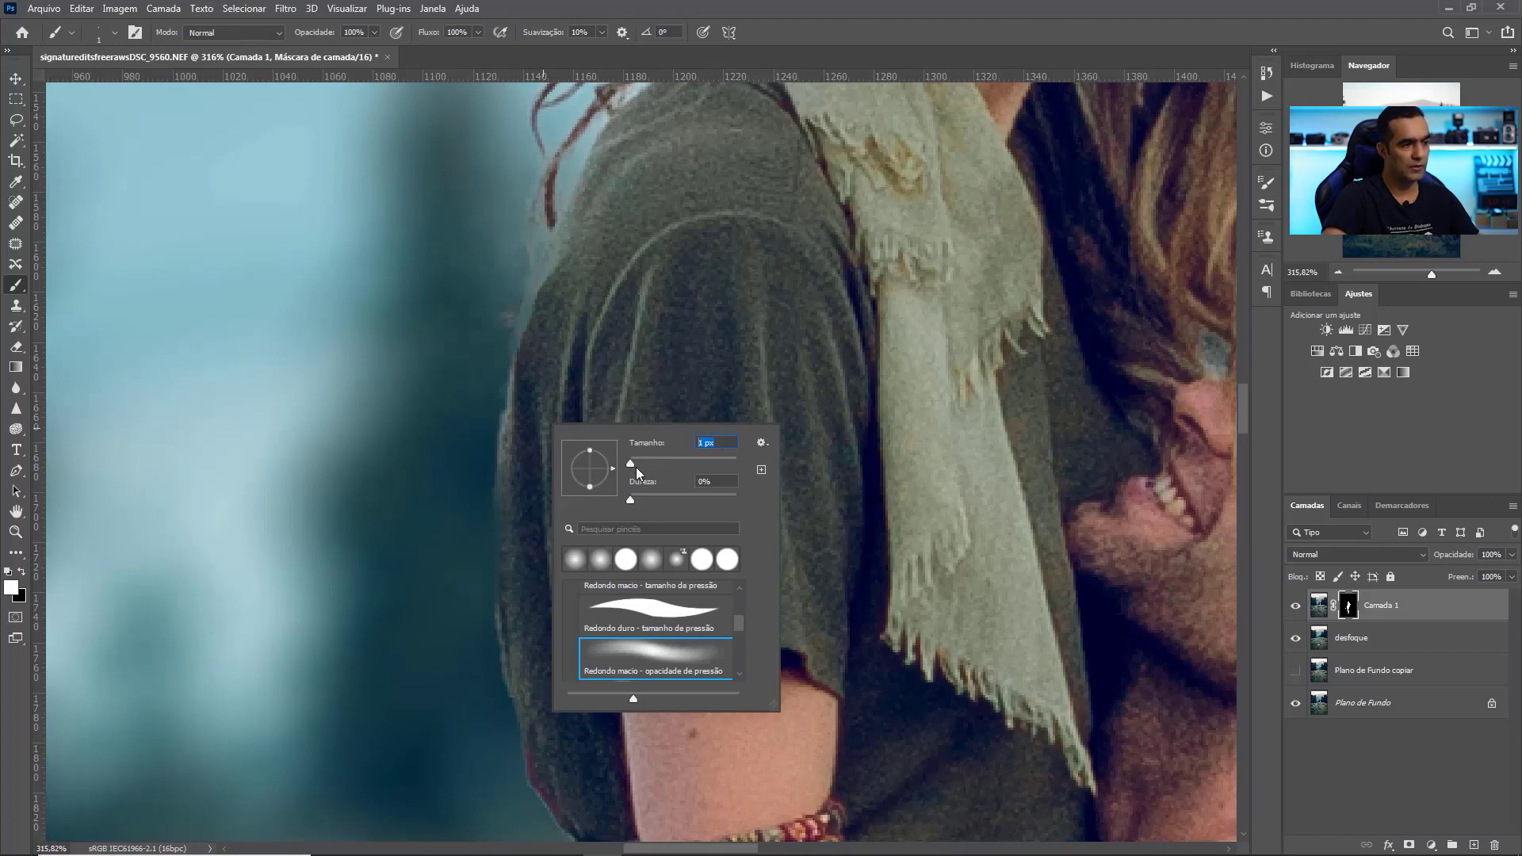
{"action": "key", "text": "Return"}
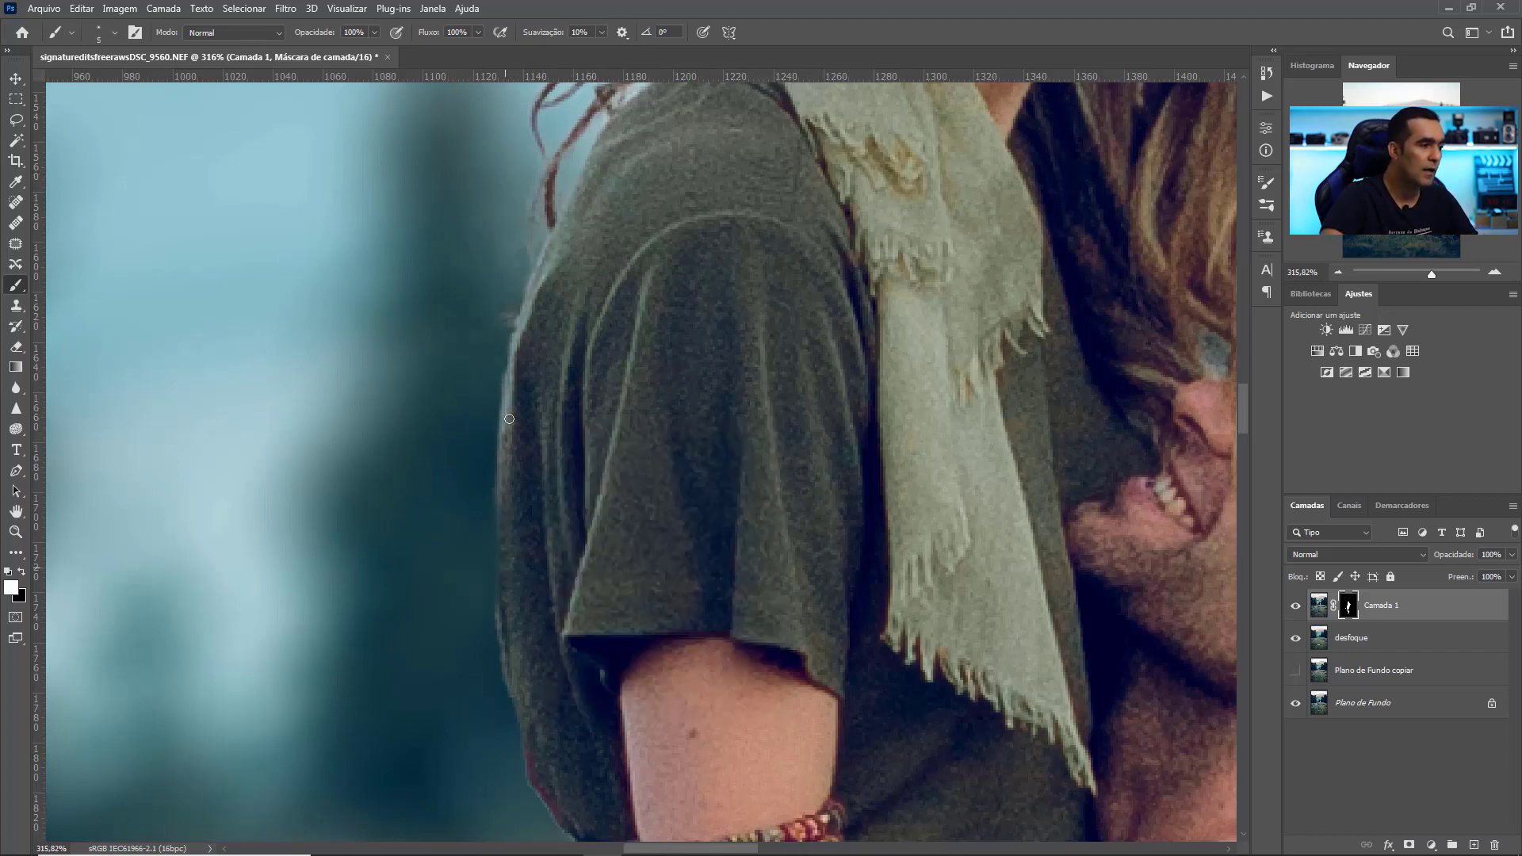
Refine the mask edge along the woman's waist and lower back with the small brush, down to the man's hands.
{"action": "left_click_drag", "start_coordinate": [528, 722], "coordinate": [398, 374]}
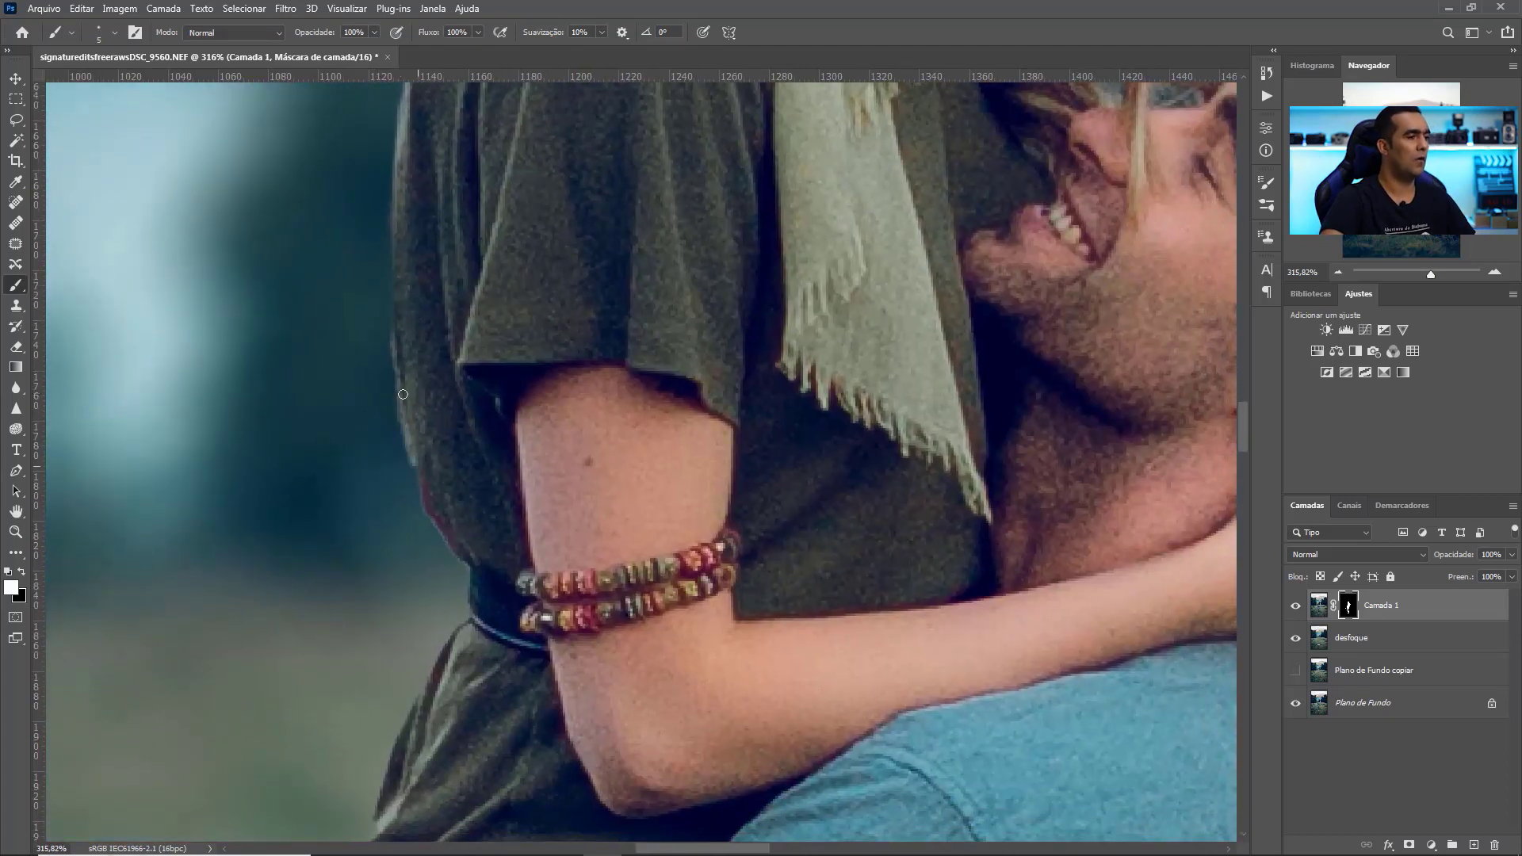
{"action": "left_click_drag", "start_coordinate": [493, 585], "coordinate": [648, 199]}
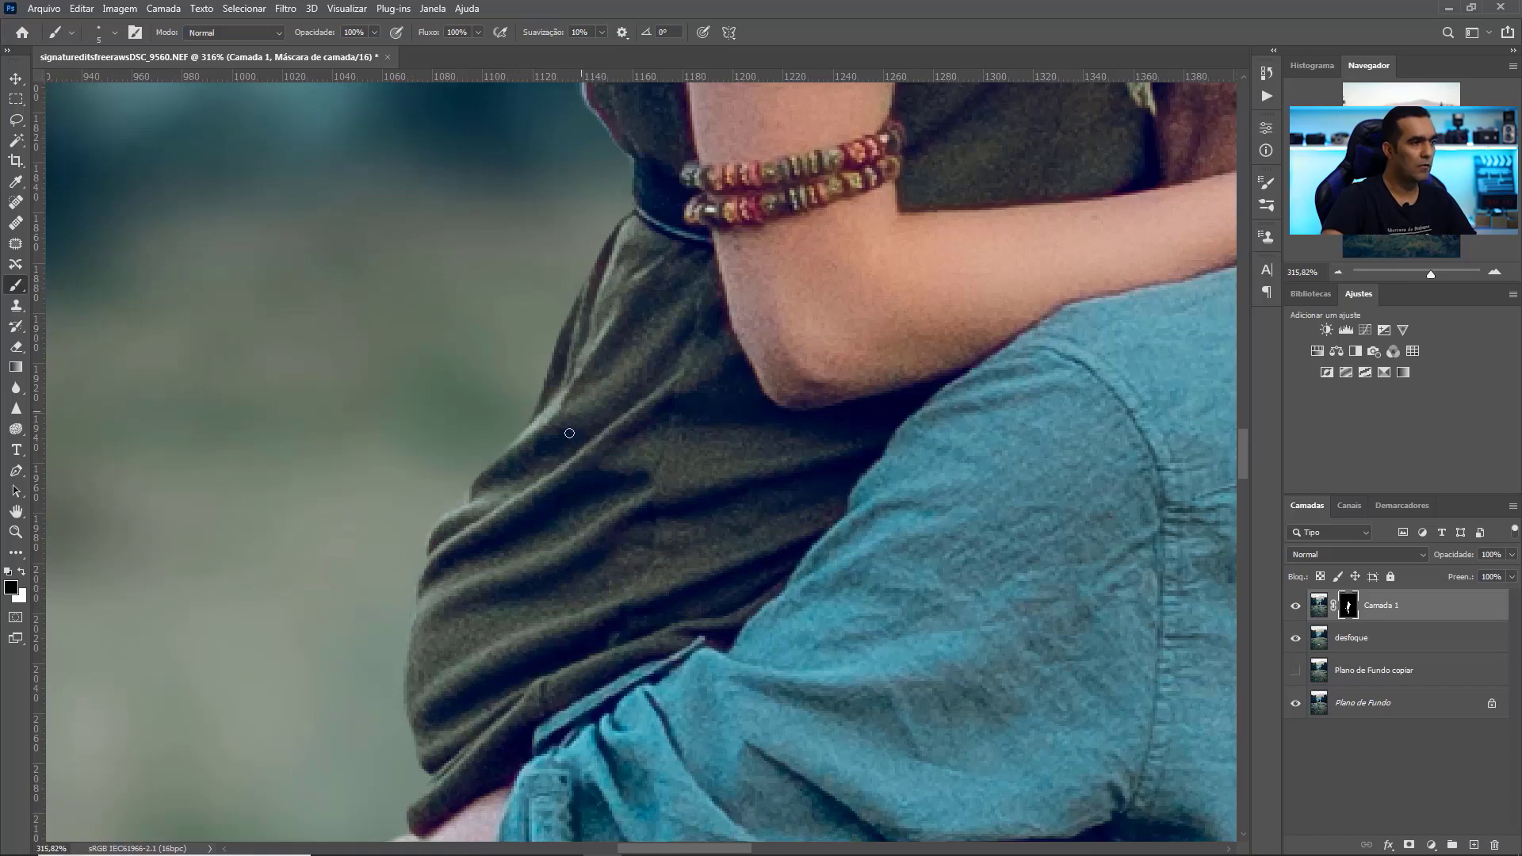
{"action": "scroll", "coordinate": [583, 288], "scroll_direction": "down", "scroll_amount": 10}
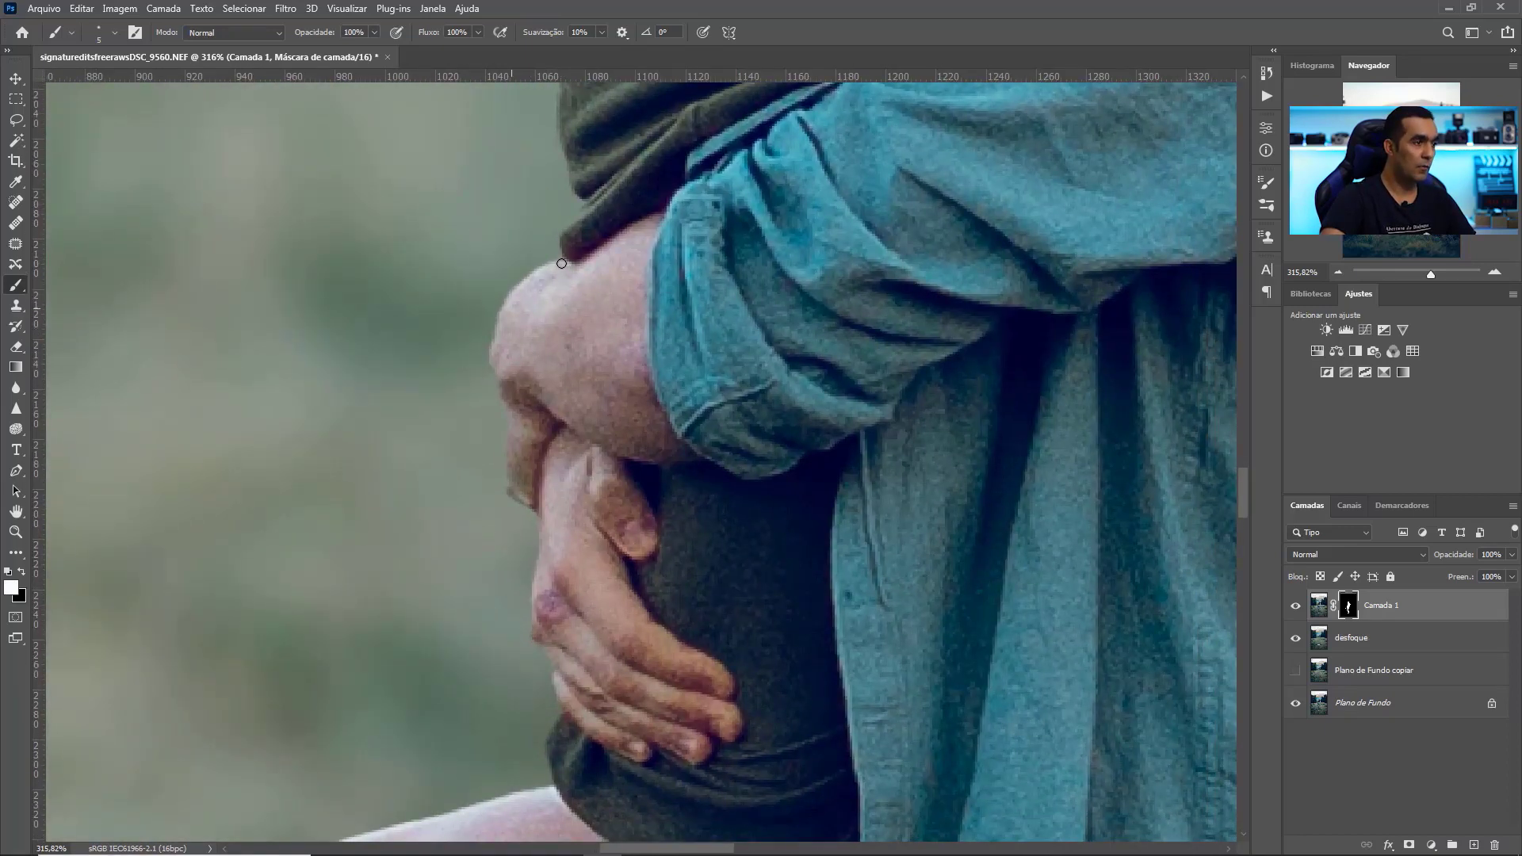
Isolate the original background layer to compare the hands, restore all layers, and clean up the mask edge around the man's hands.
{"action": "left_click", "coordinate": [1296, 704], "text": "alt"}
{"action": "left_click", "coordinate": [1295, 707], "text": "alt"}
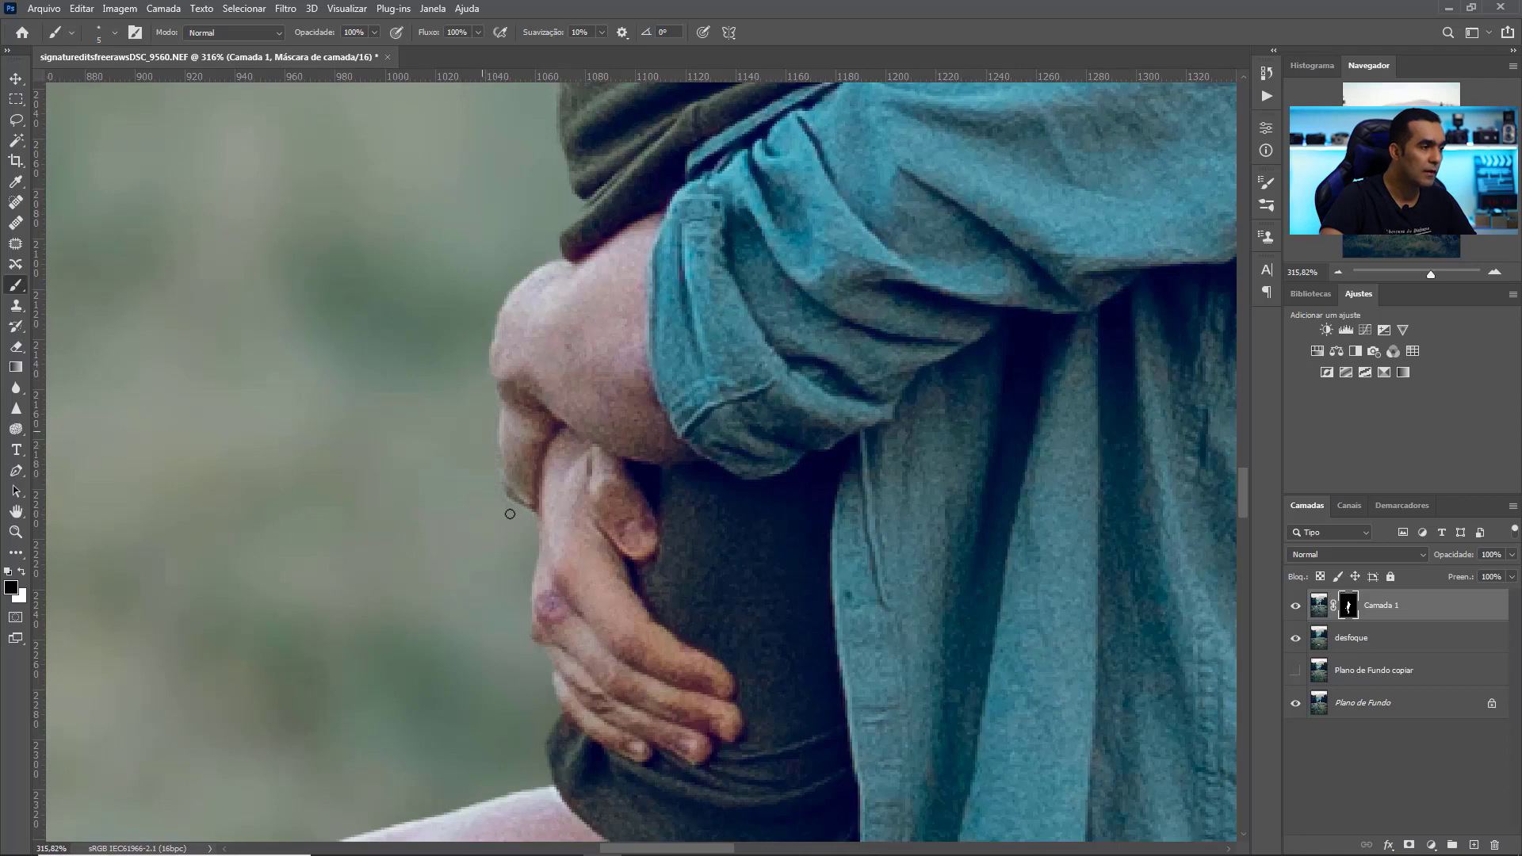
{"action": "left_click_drag", "start_coordinate": [607, 659], "coordinate": [480, 529]}
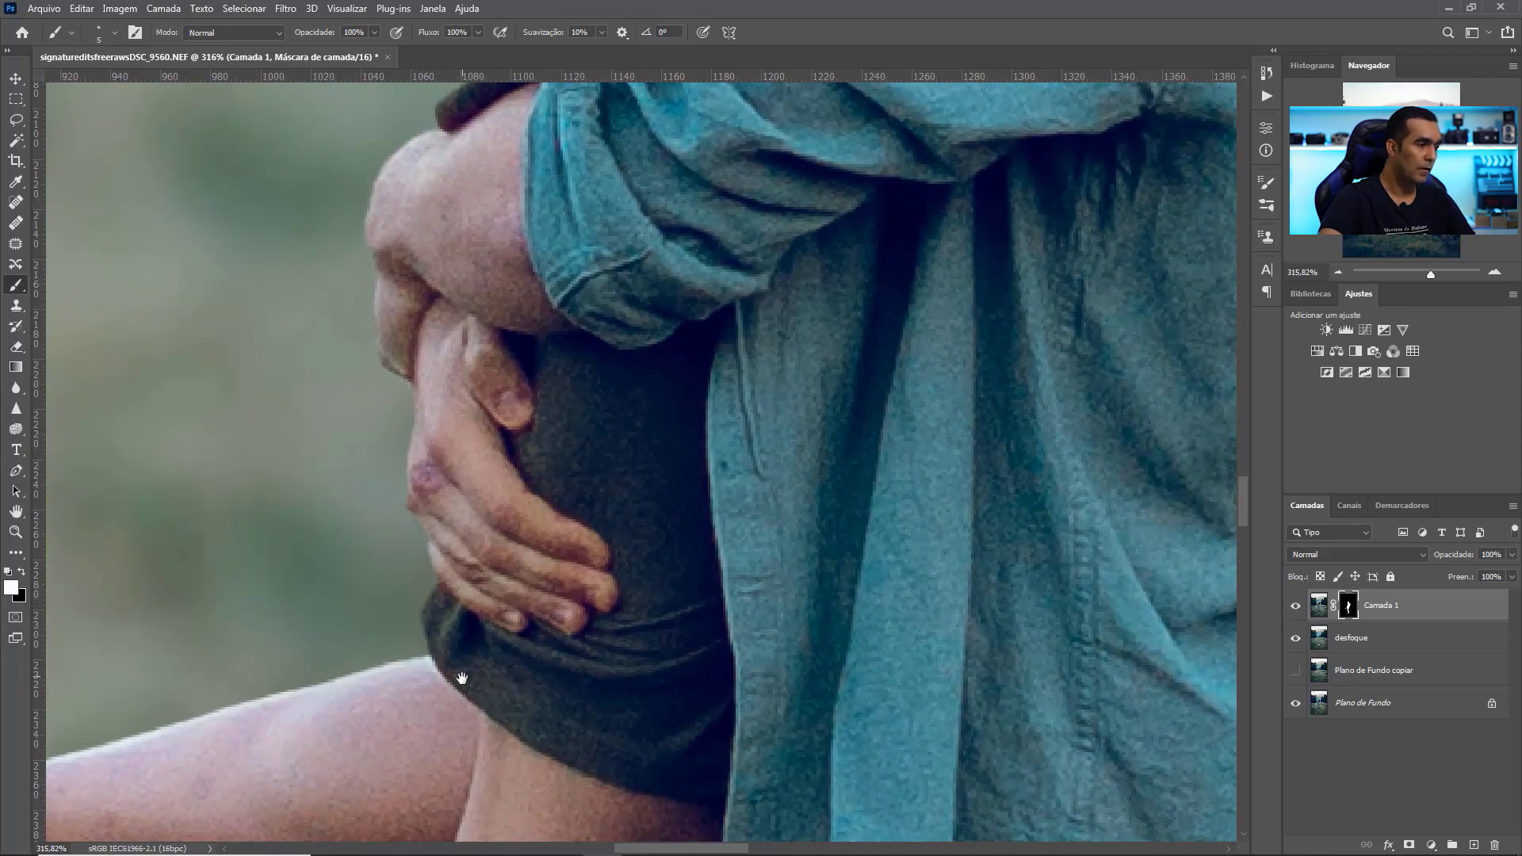
Clean the mask edge in black along the woman's headscarf and down her hair using a soft 19 px brush.
{"action": "mouse_move", "coordinate": [462, 678]}
{"action": "left_mouse_down"}
{"action": "mouse_move", "coordinate": [849, 282]}
{"action": "mouse_move", "coordinate": [1058, 325]}
{"action": "left_mouse_up"}
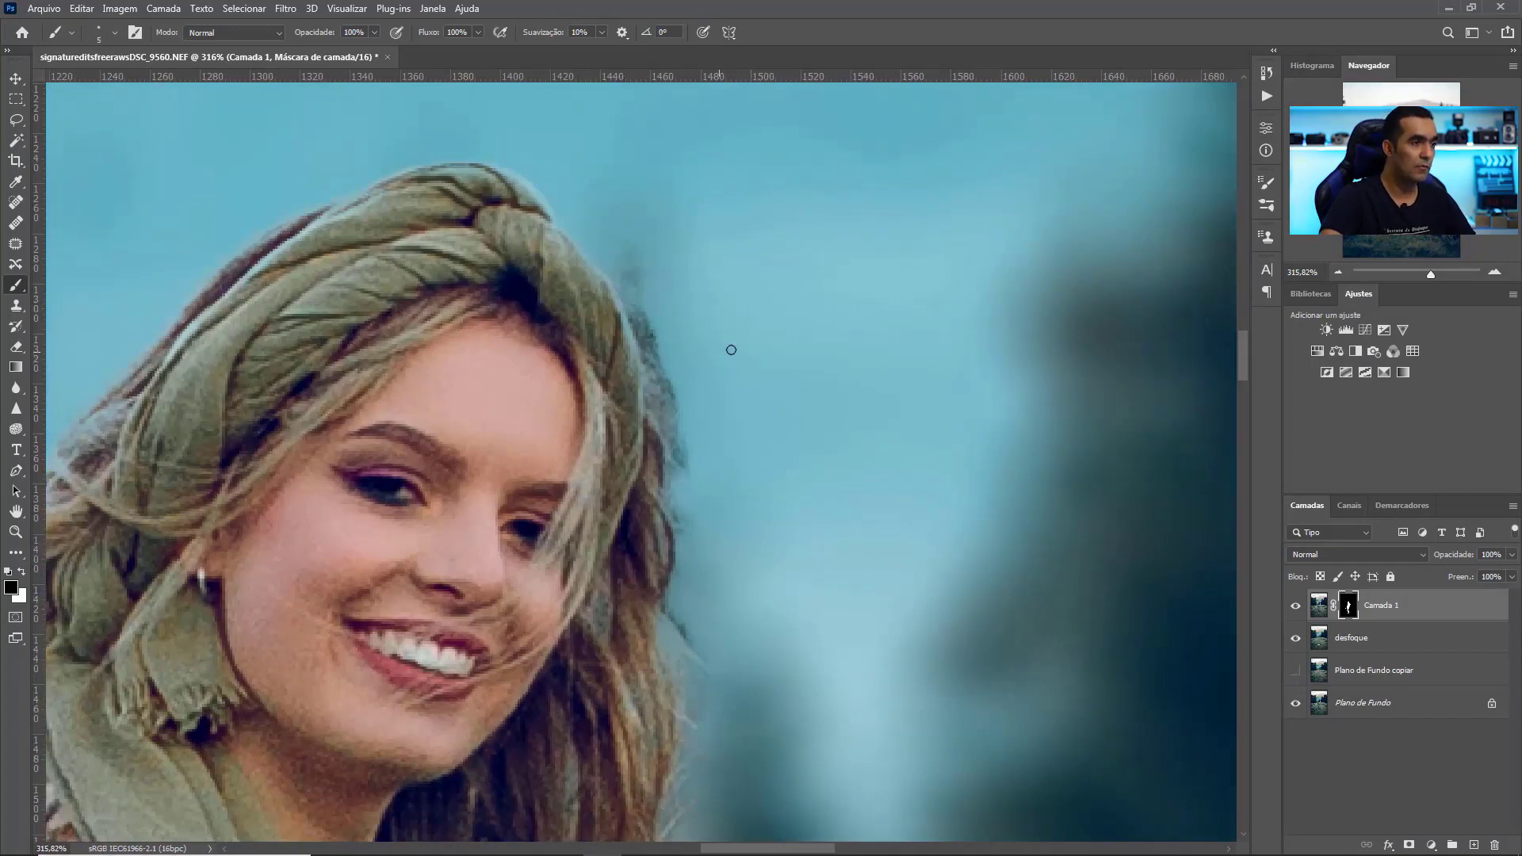
{"action": "right_click", "coordinate": [825, 361]}
{"action": "key", "text": "Return"}
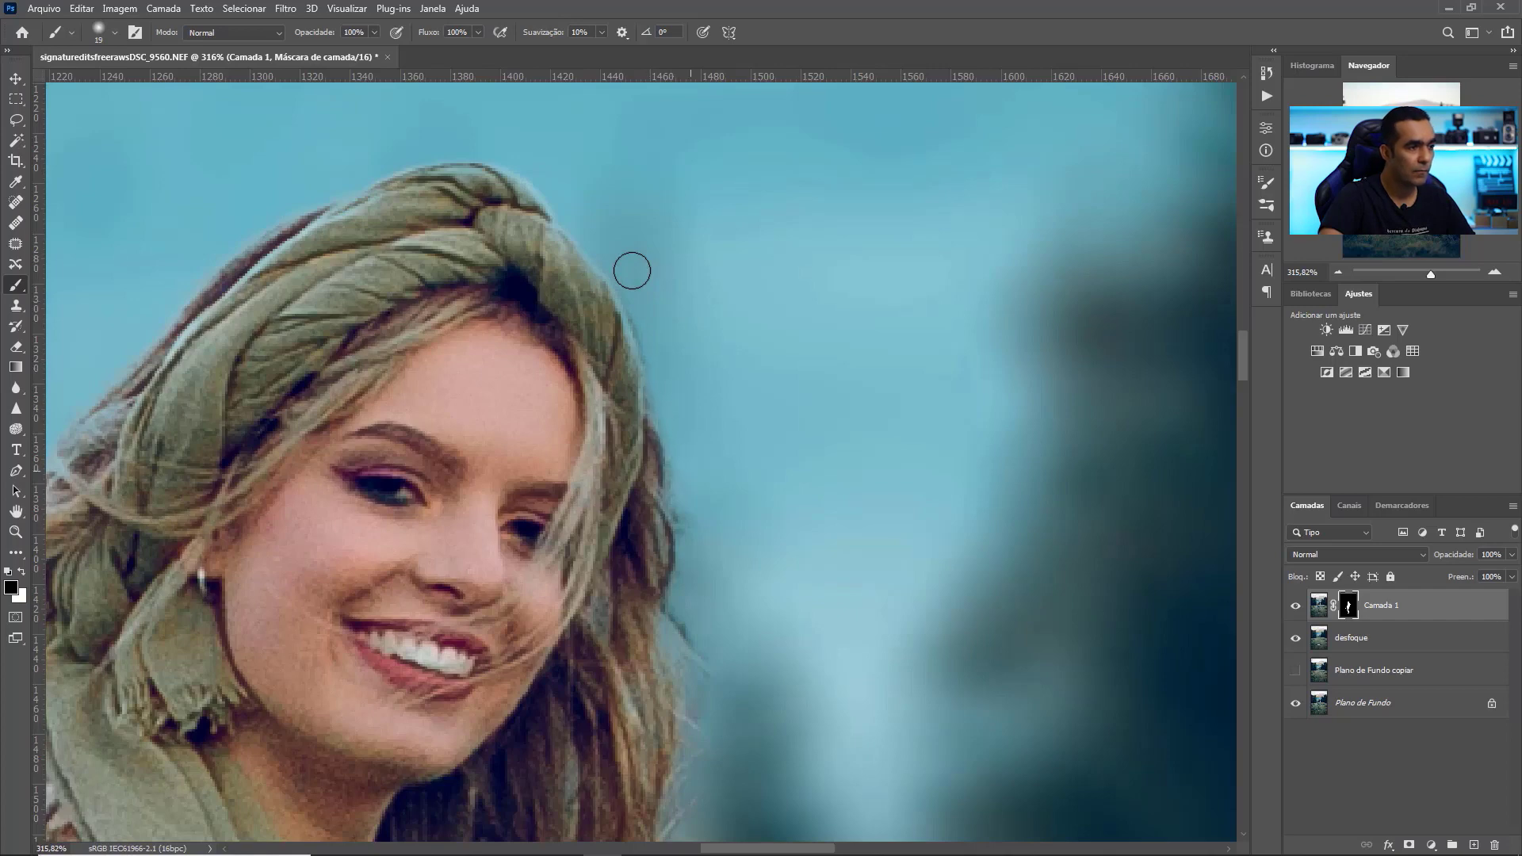
{"action": "left_click_drag", "start_coordinate": [760, 523], "coordinate": [756, 332]}
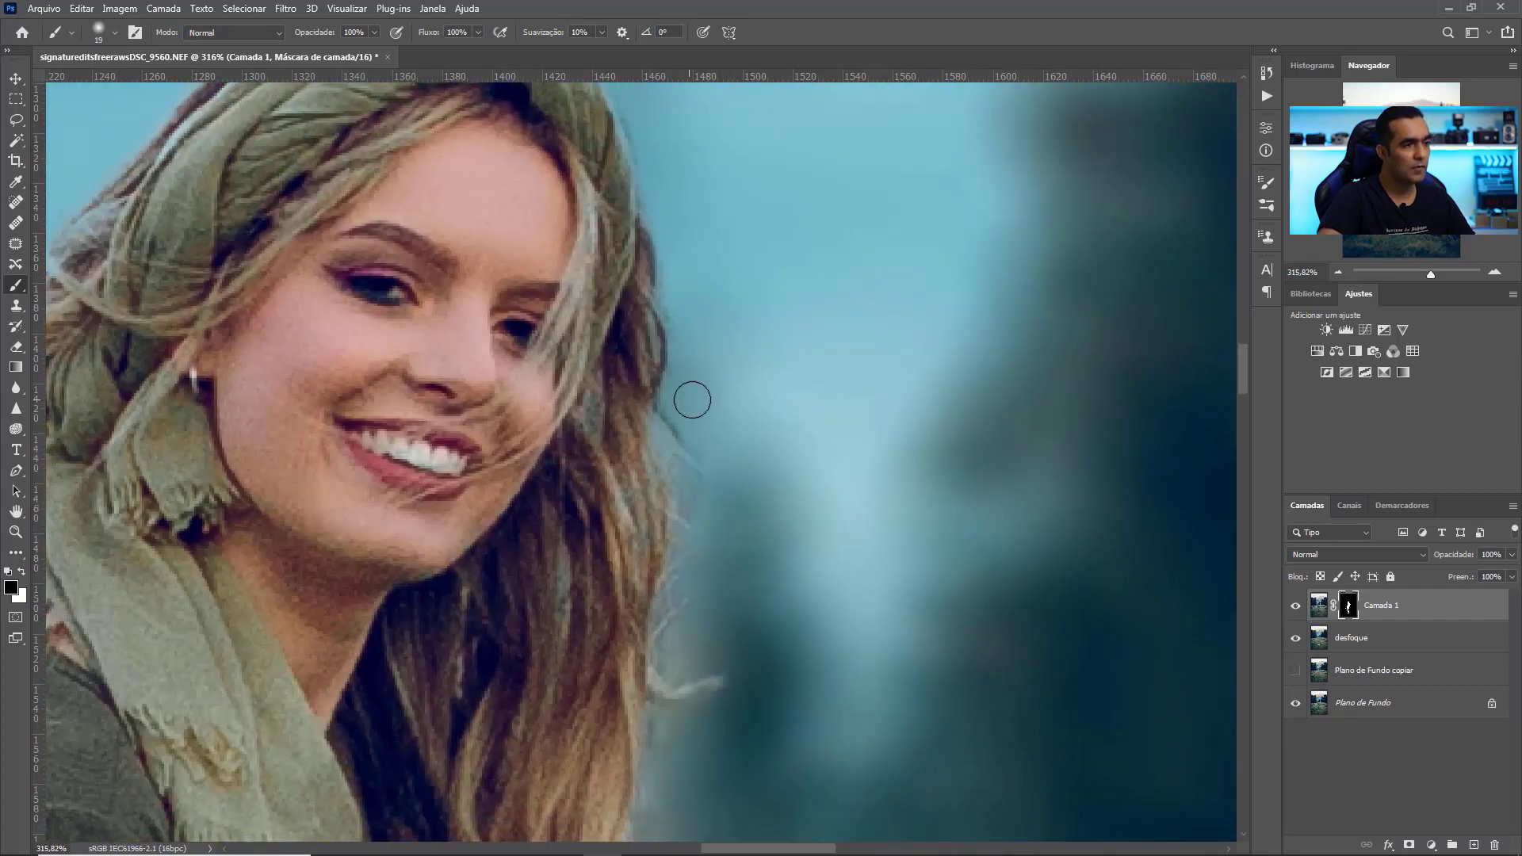
{"action": "left_click_drag", "start_coordinate": [639, 521], "coordinate": [589, 300]}
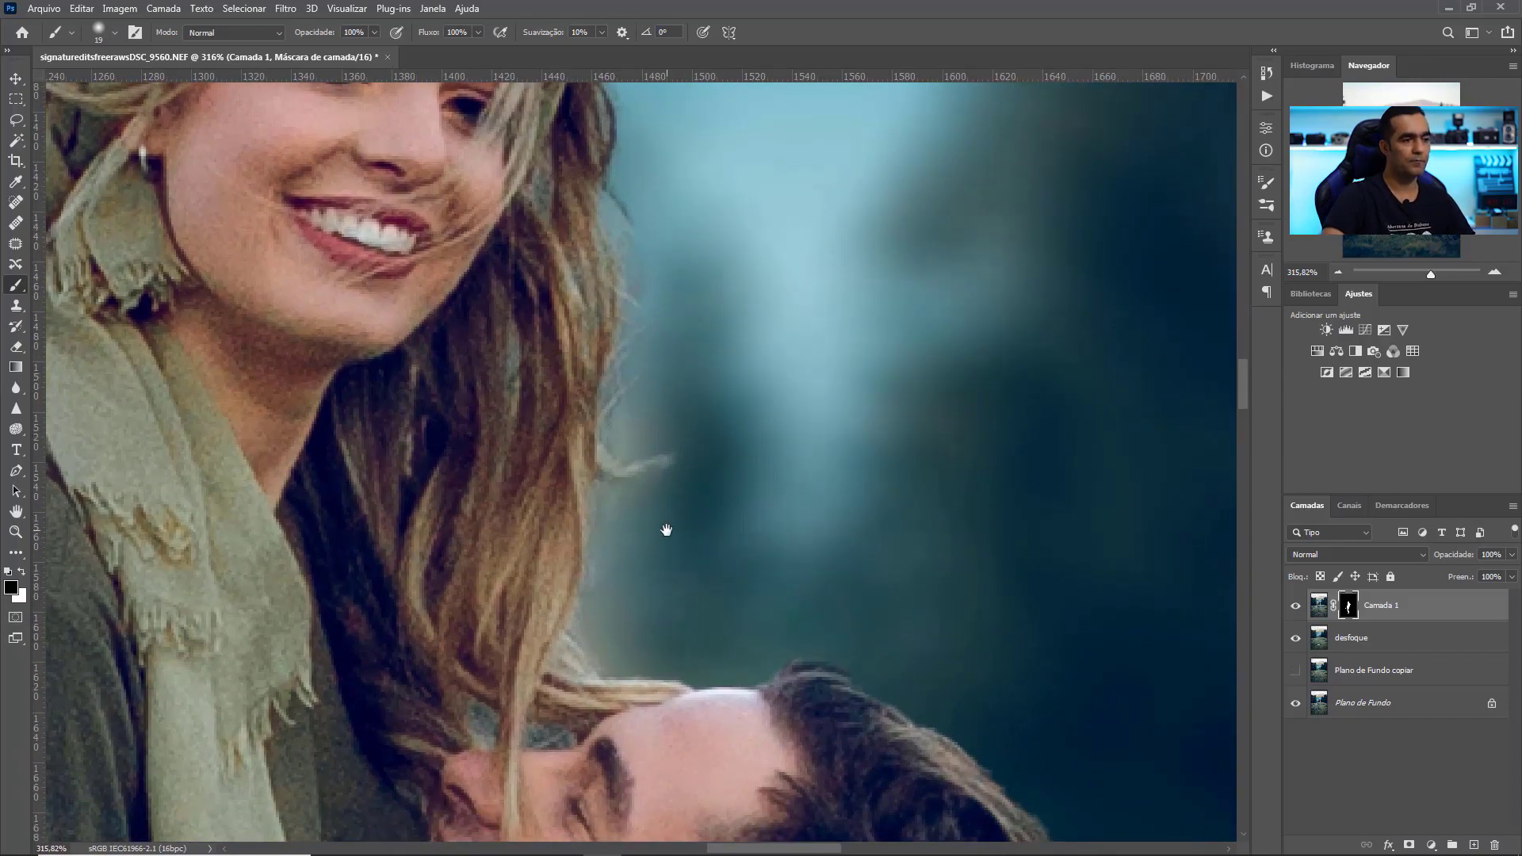
{"action": "left_click_drag", "start_coordinate": [666, 530], "coordinate": [735, 474]}
{"action": "left_click_drag", "start_coordinate": [712, 106], "coordinate": [733, 82]}
Touch up the mask around the woman's hand with a smaller brush and restore the bracelets' missing edges in white at 7 px.
{"action": "right_click", "coordinate": [813, 454]}
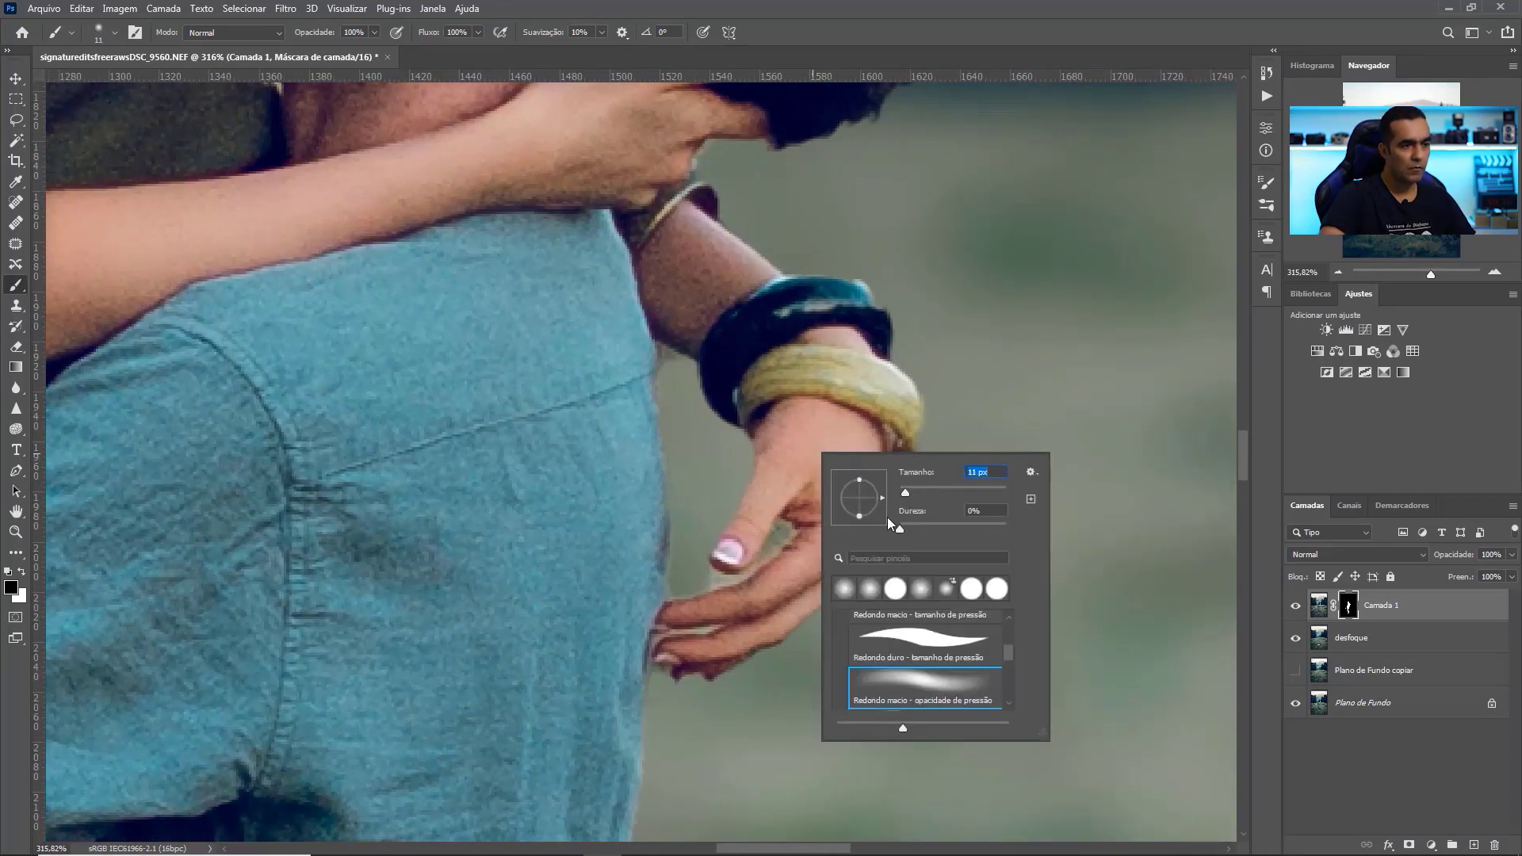
{"action": "left_click", "coordinate": [788, 538]}
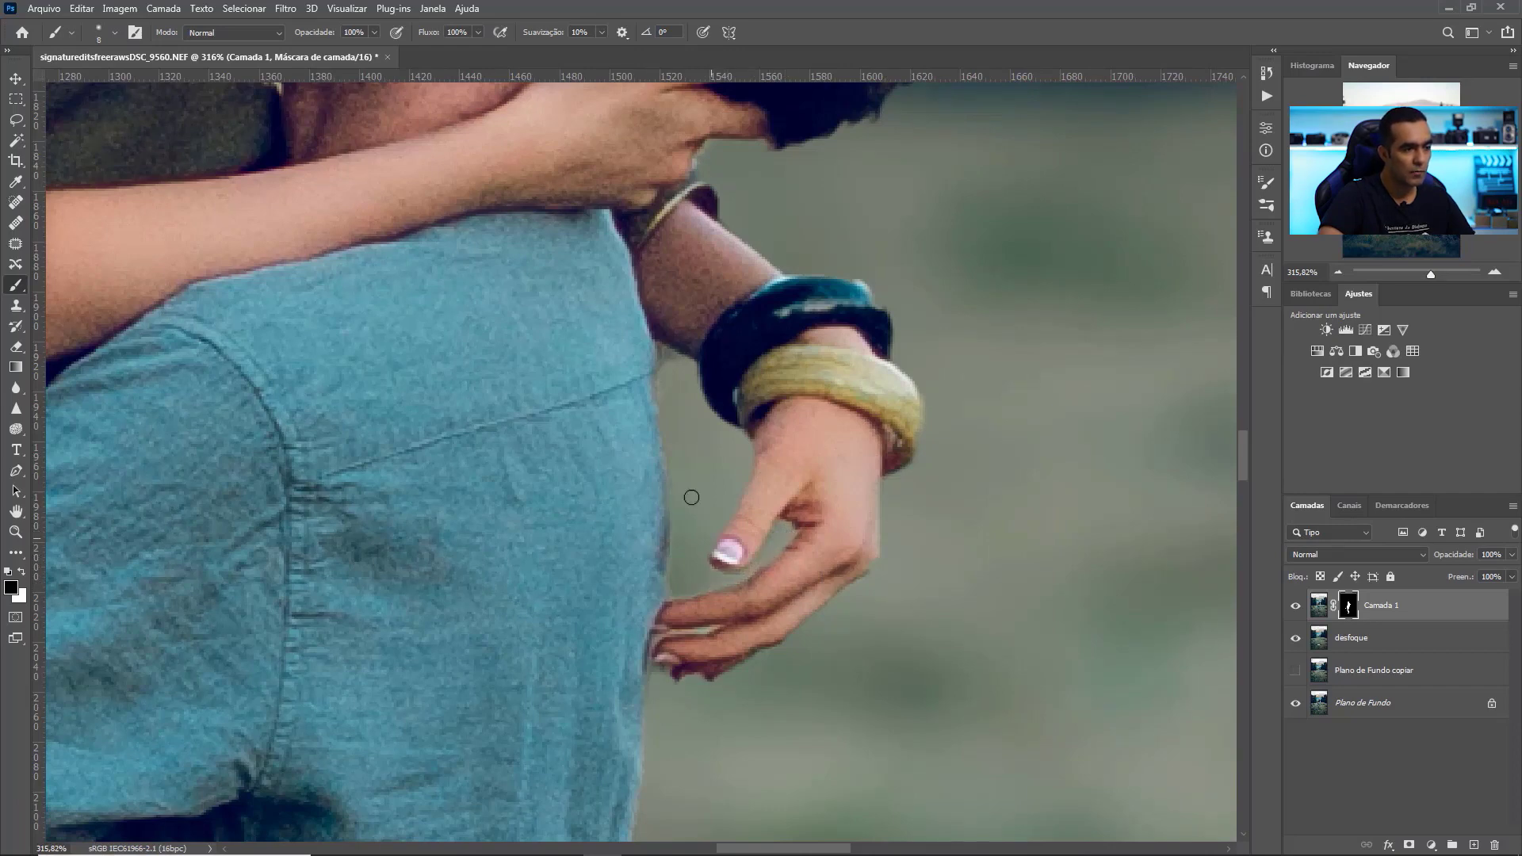
{"action": "key", "text": "x"}
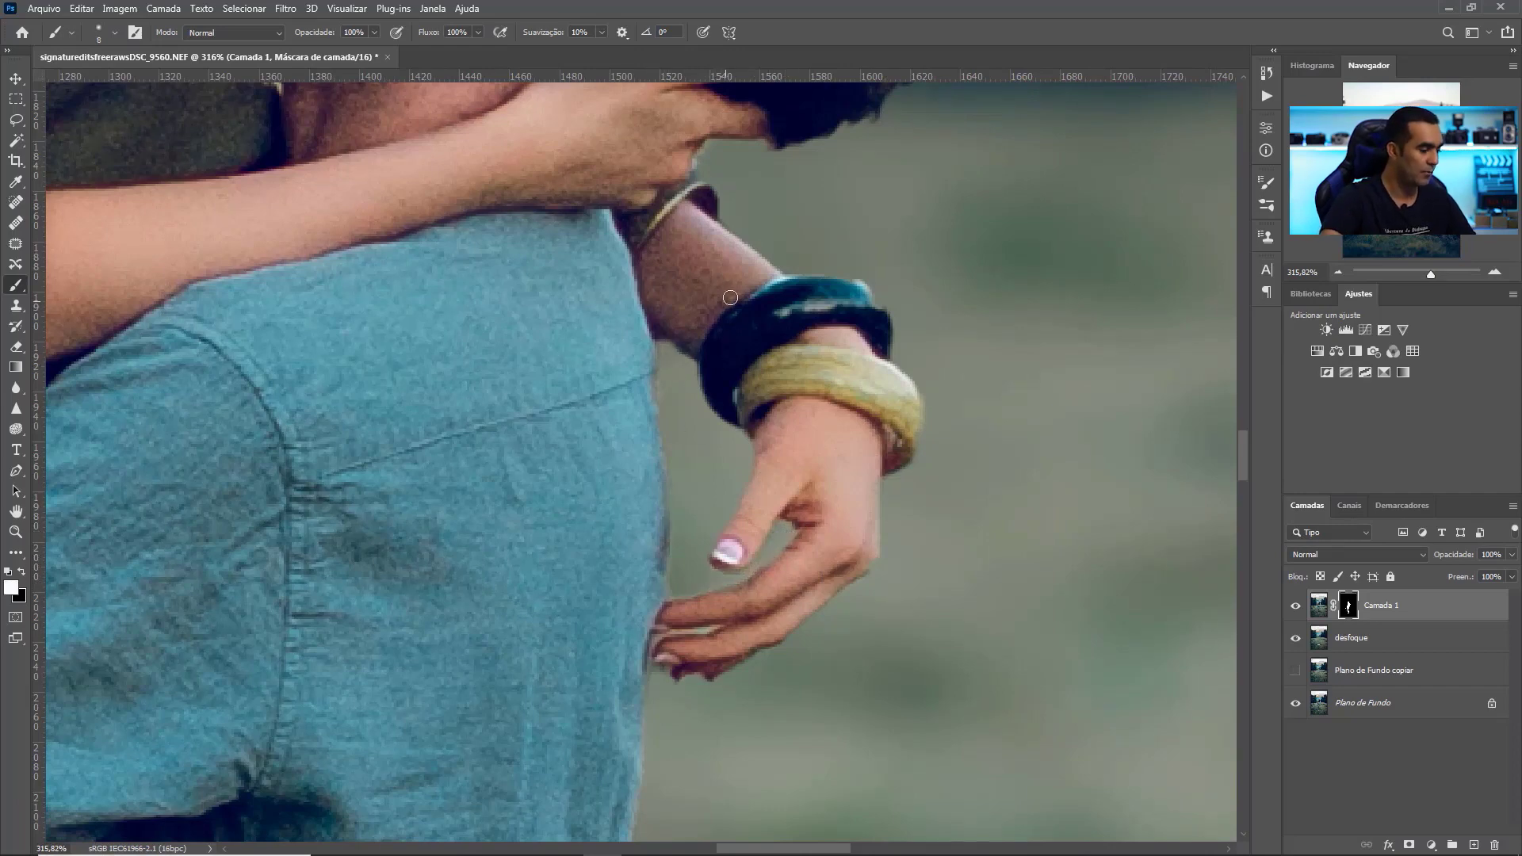
{"action": "right_click", "coordinate": [730, 297]}
{"action": "left_click", "coordinate": [821, 334]}
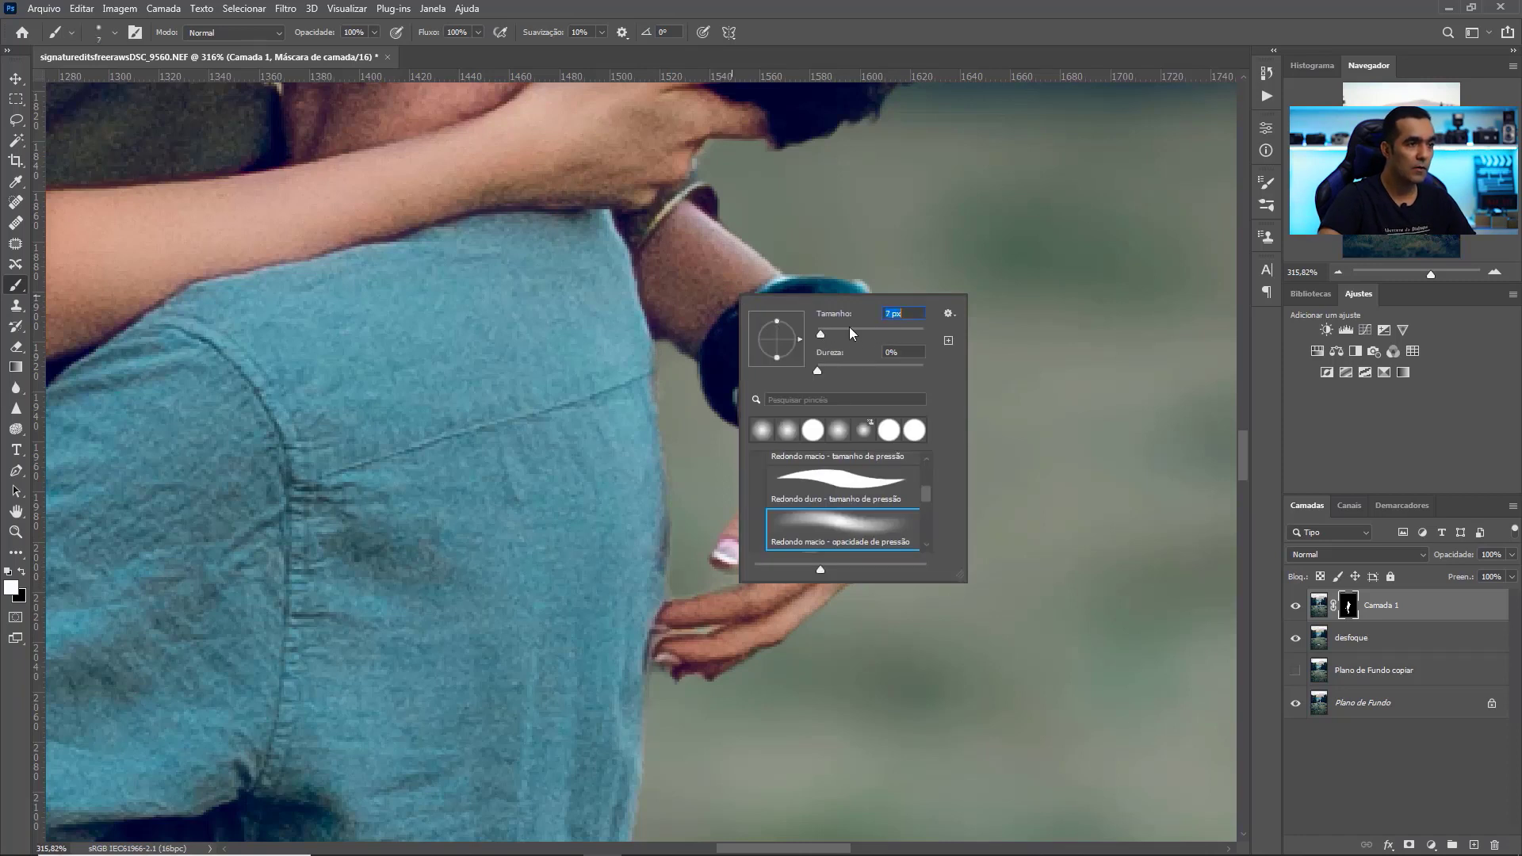
{"action": "left_click", "coordinate": [669, 321]}
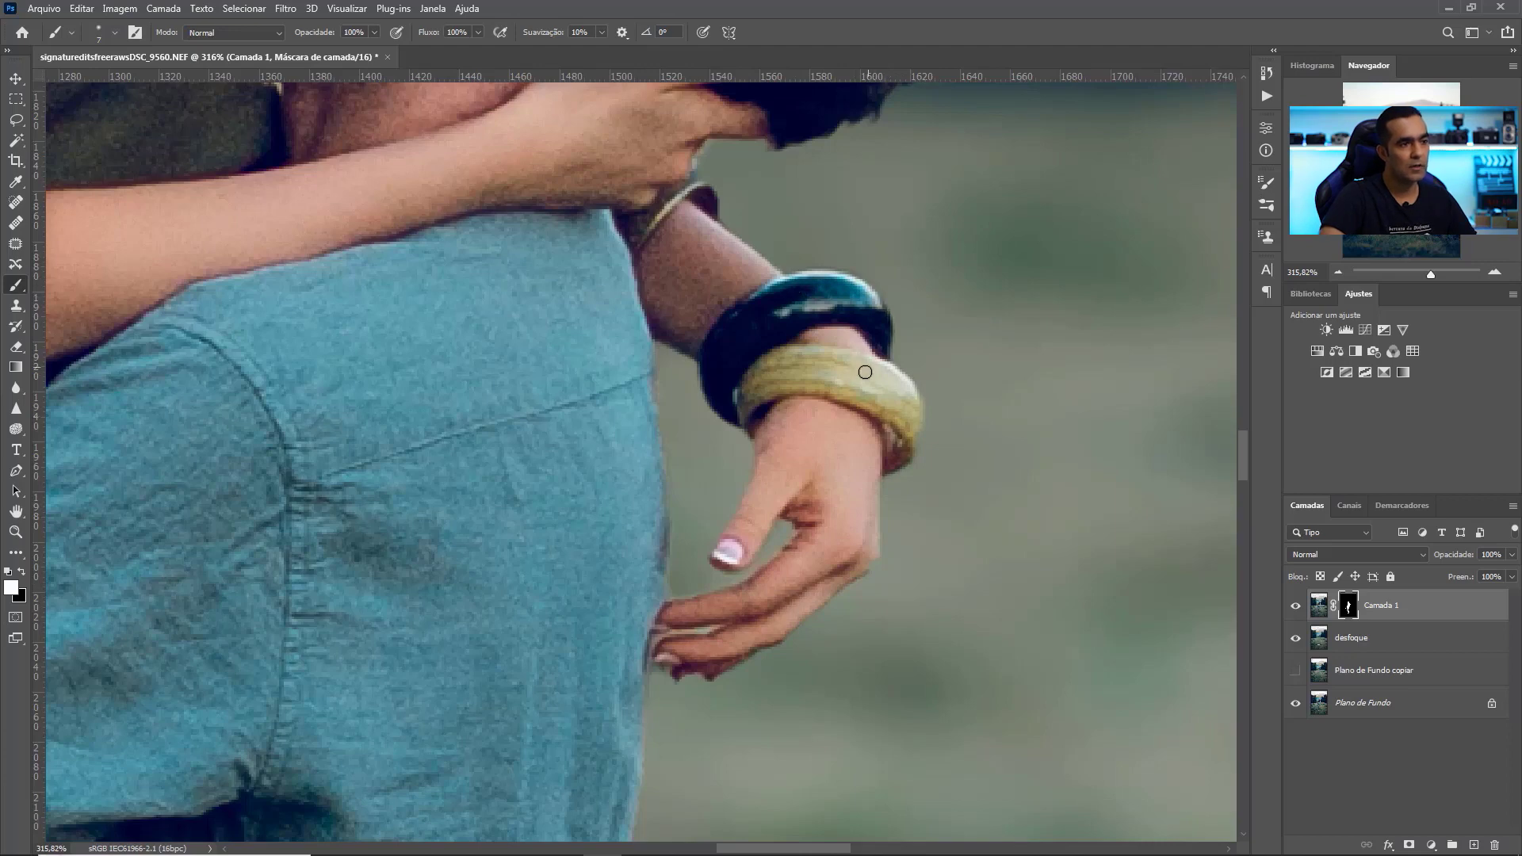
{"action": "key", "text": "x"}
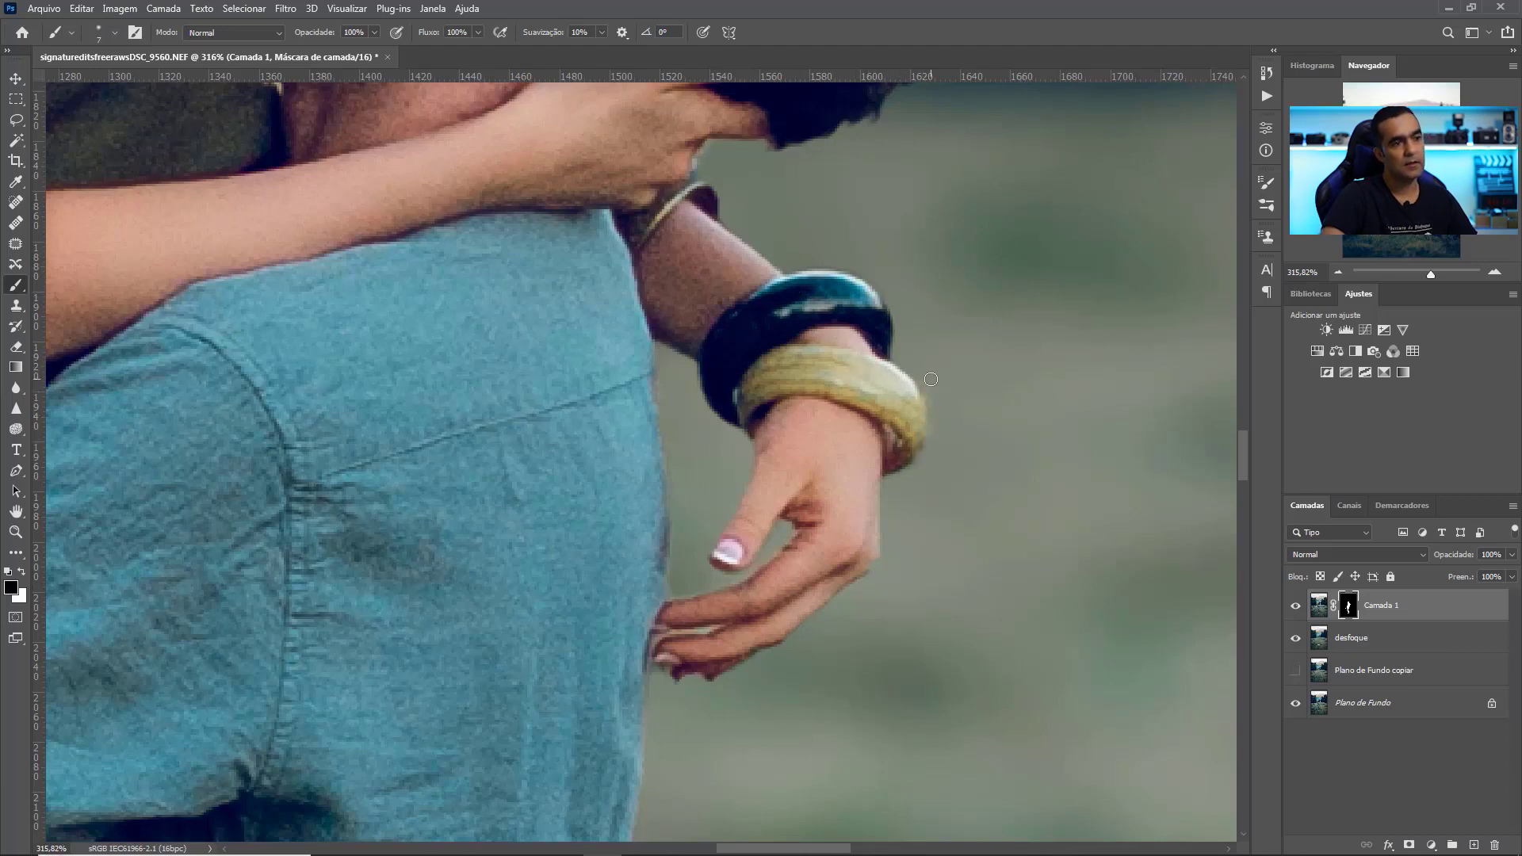
Examine the couple's cutout against the blurred background at several zoom levels, comparing it with the isolated original background layer.
{"action": "left_click_drag", "start_coordinate": [1410, 169], "coordinate": [1406, 164]}
{"action": "key", "text": "ctrl+0"}
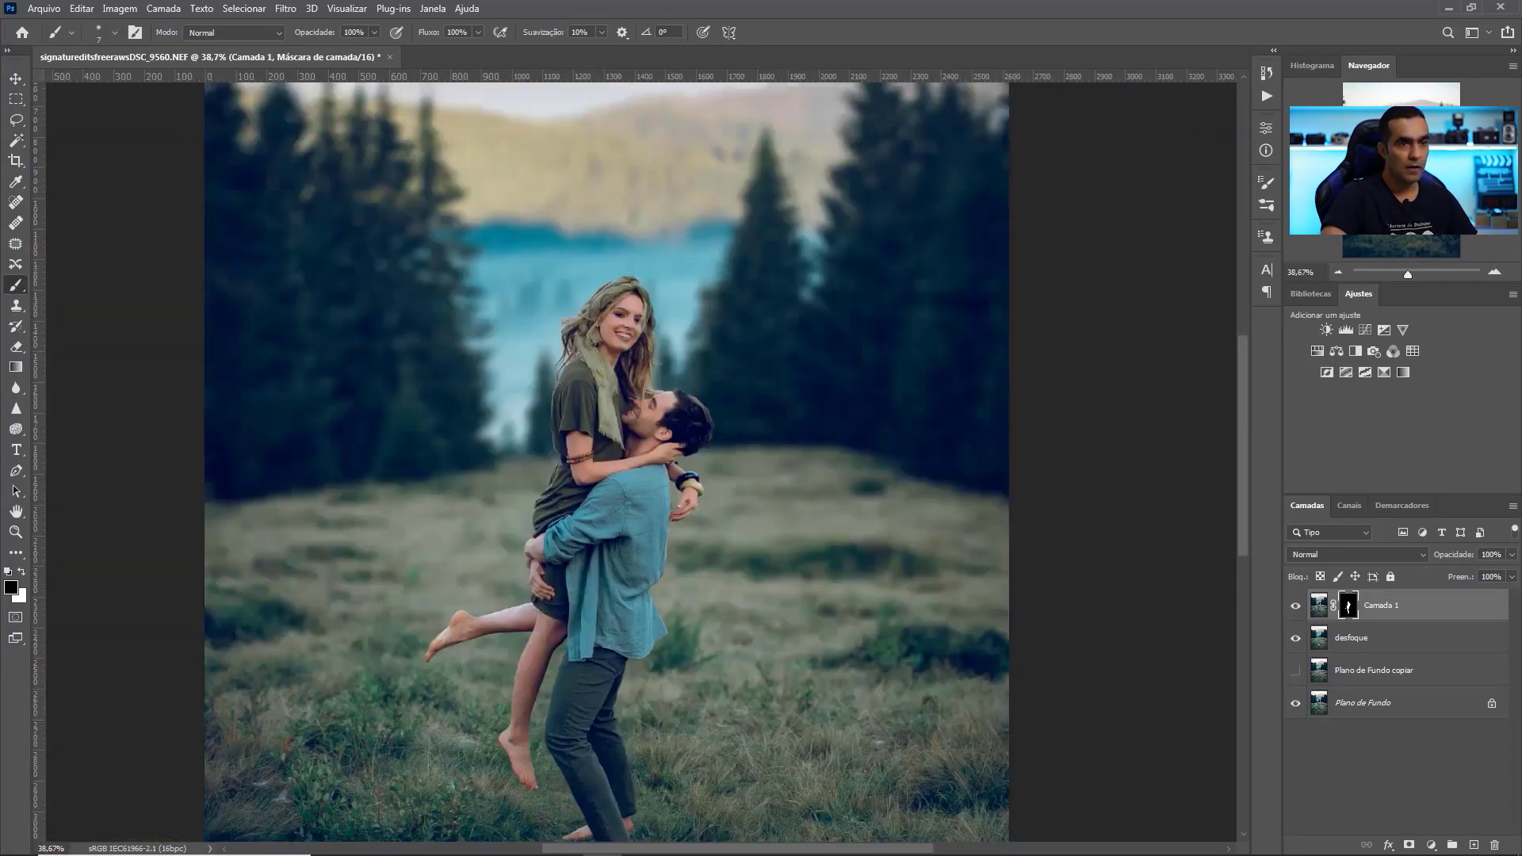
{"action": "left_click_drag", "start_coordinate": [1414, 247], "coordinate": [1414, 275]}
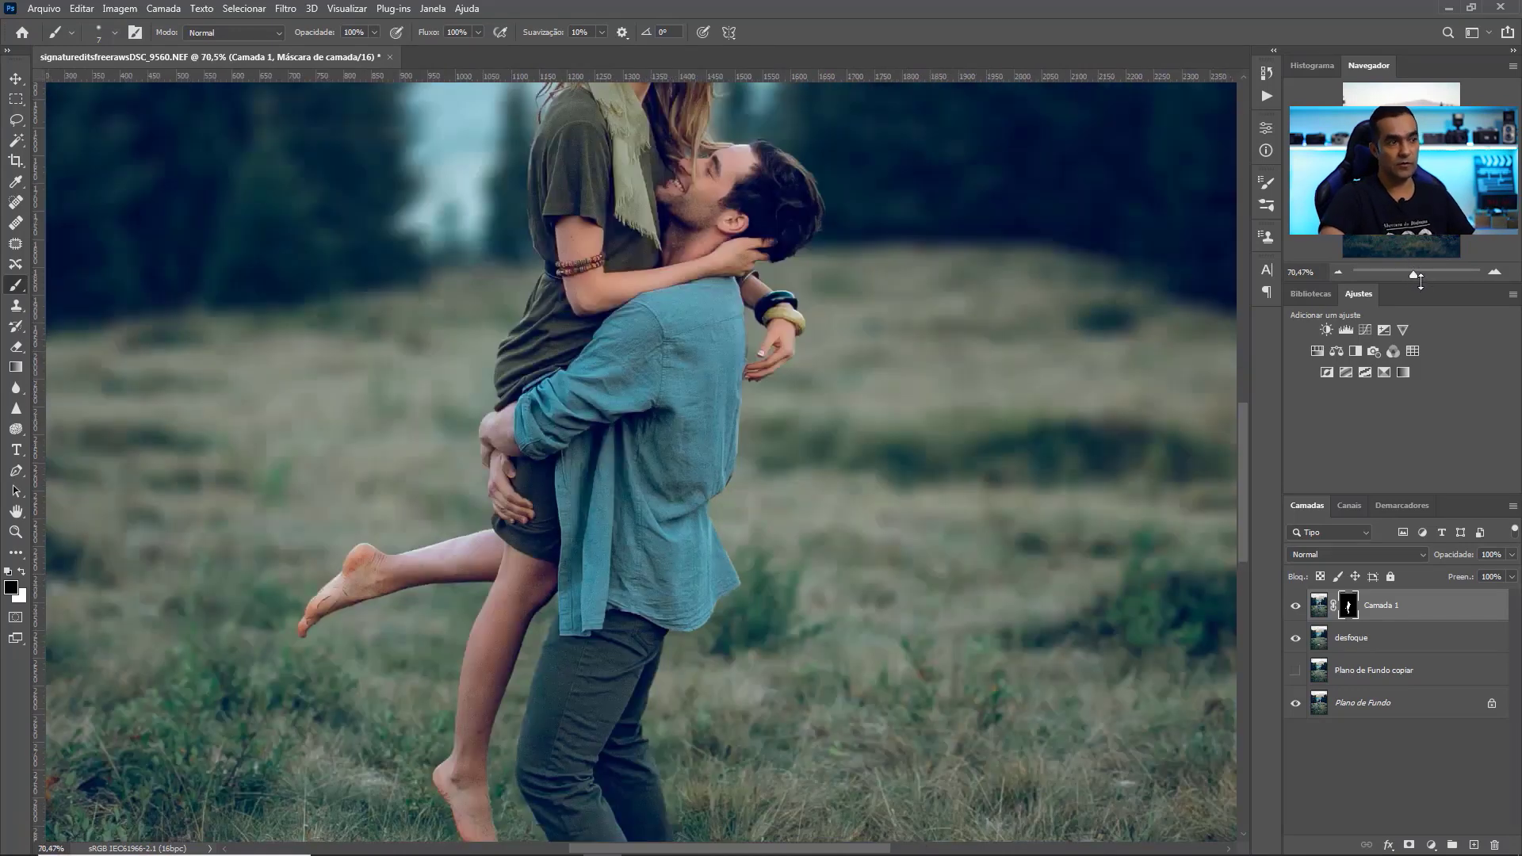
{"action": "left_click", "coordinate": [1295, 707], "text": "alt"}
{"action": "left_click", "coordinate": [1295, 707], "text": "alt"}
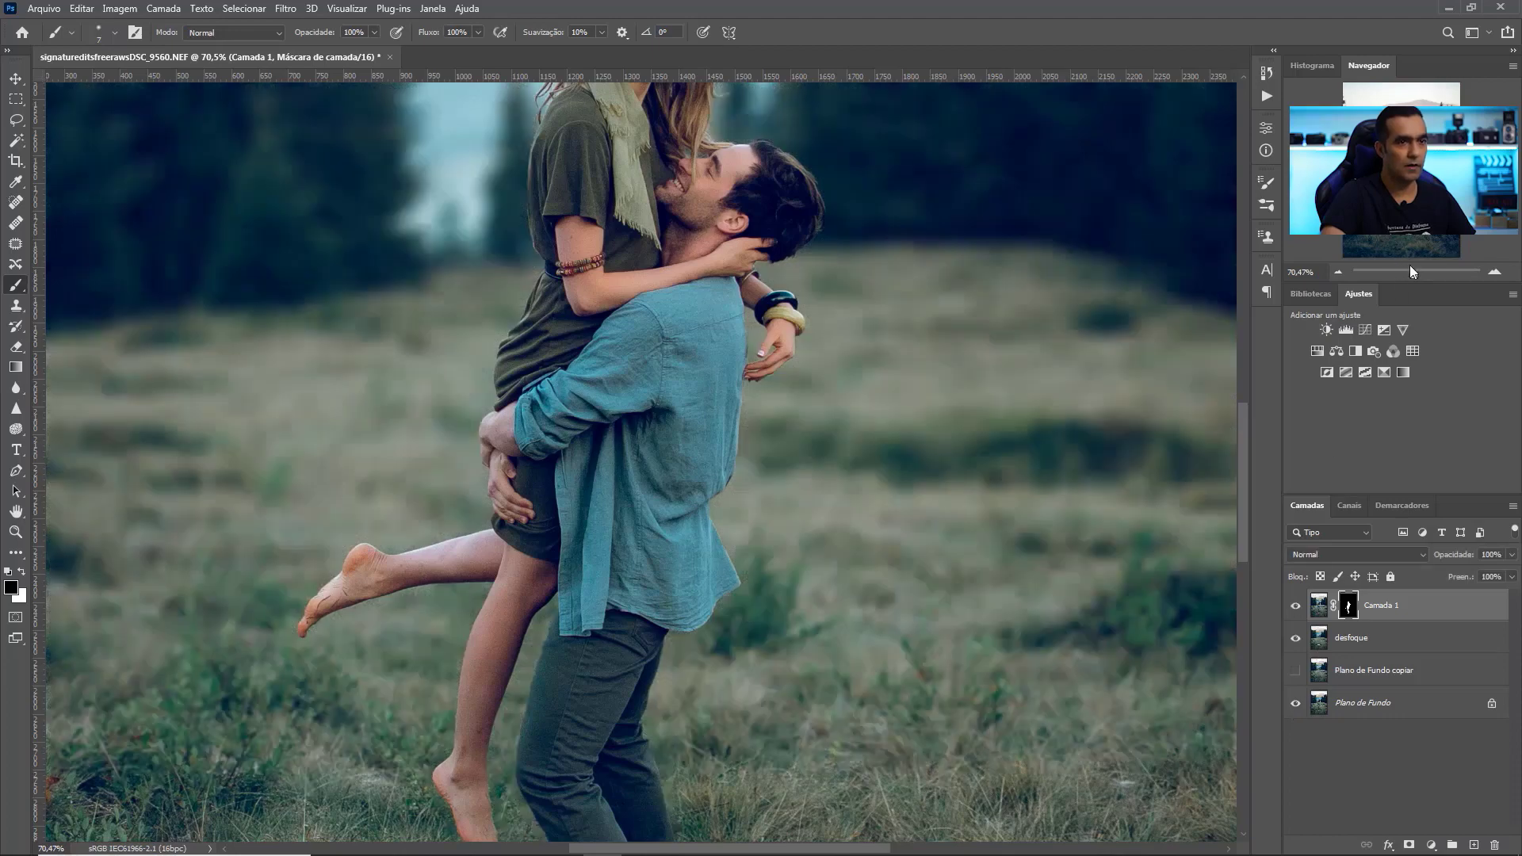
{"action": "left_click_drag", "start_coordinate": [1411, 273], "coordinate": [1408, 273]}
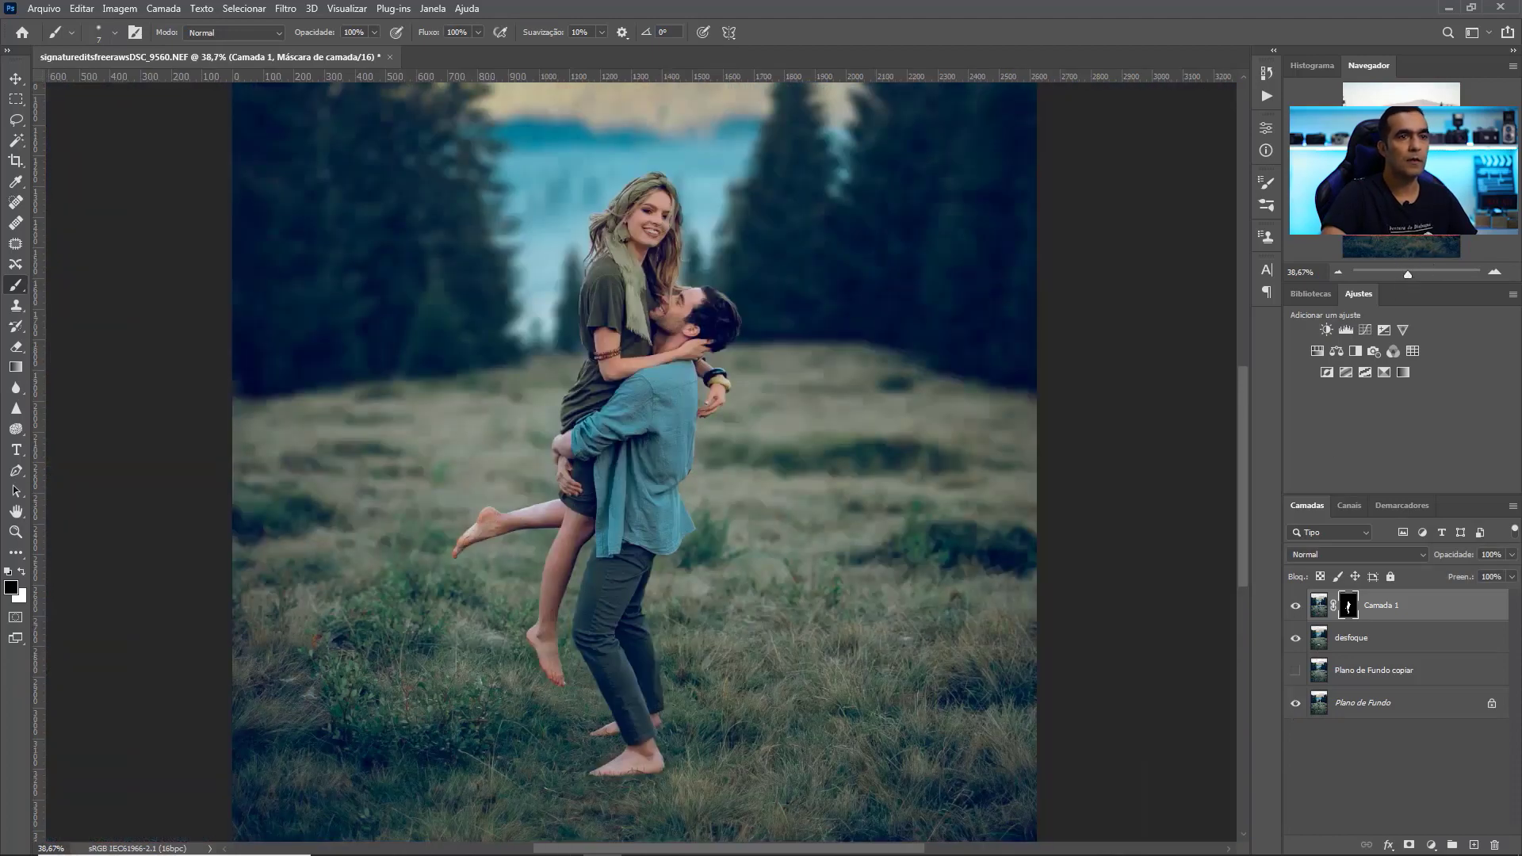
{"action": "left_click", "coordinate": [1419, 273]}
{"action": "left_click_drag", "start_coordinate": [1401, 182], "coordinate": [1400, 147]}
{"action": "left_click", "coordinate": [1426, 274]}
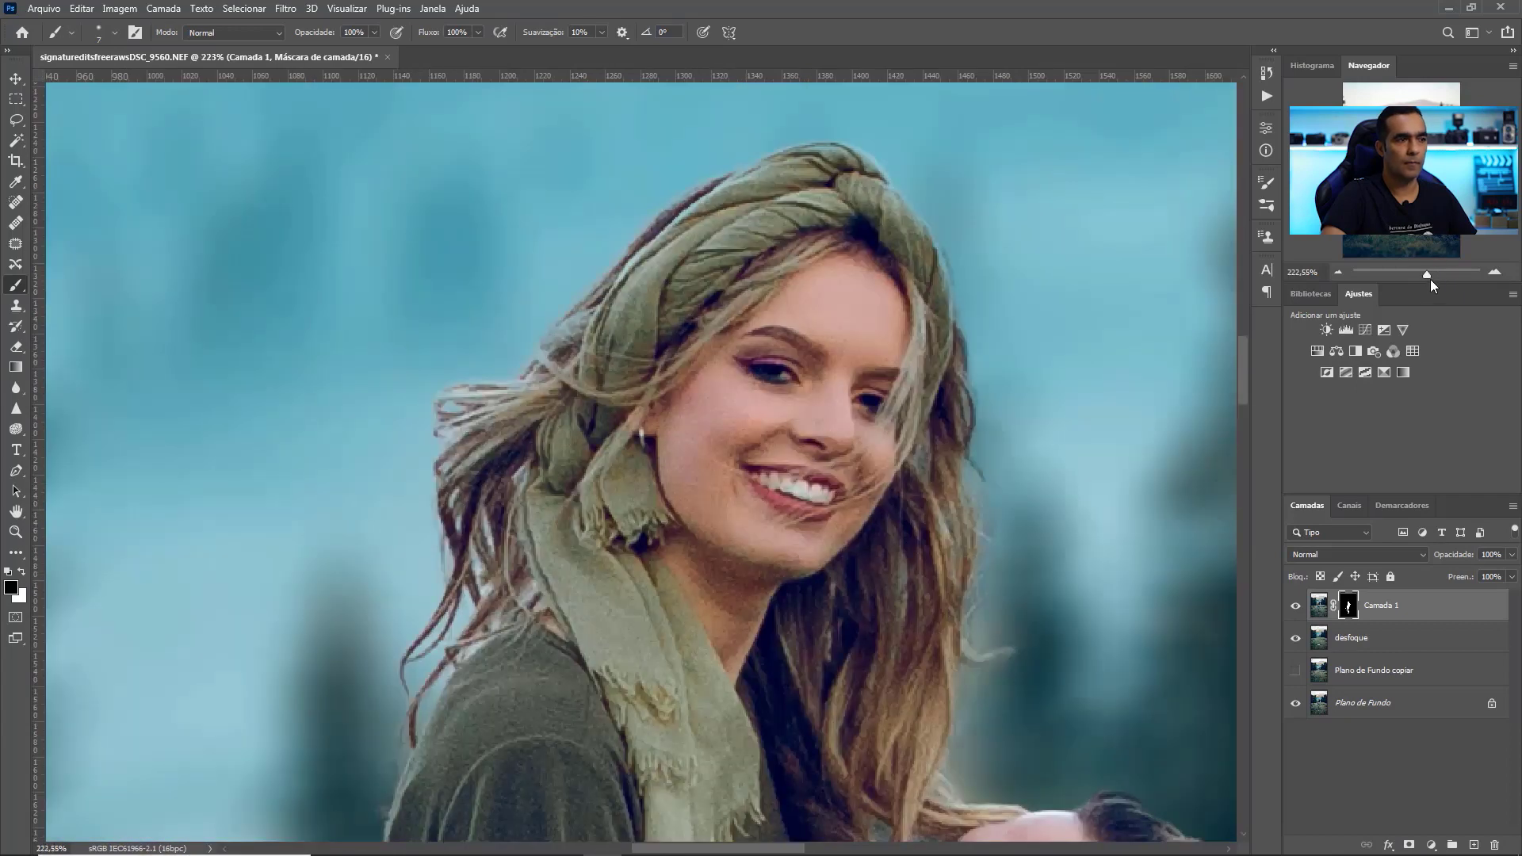
{"action": "left_click_drag", "start_coordinate": [1417, 274], "coordinate": [1403, 274]}
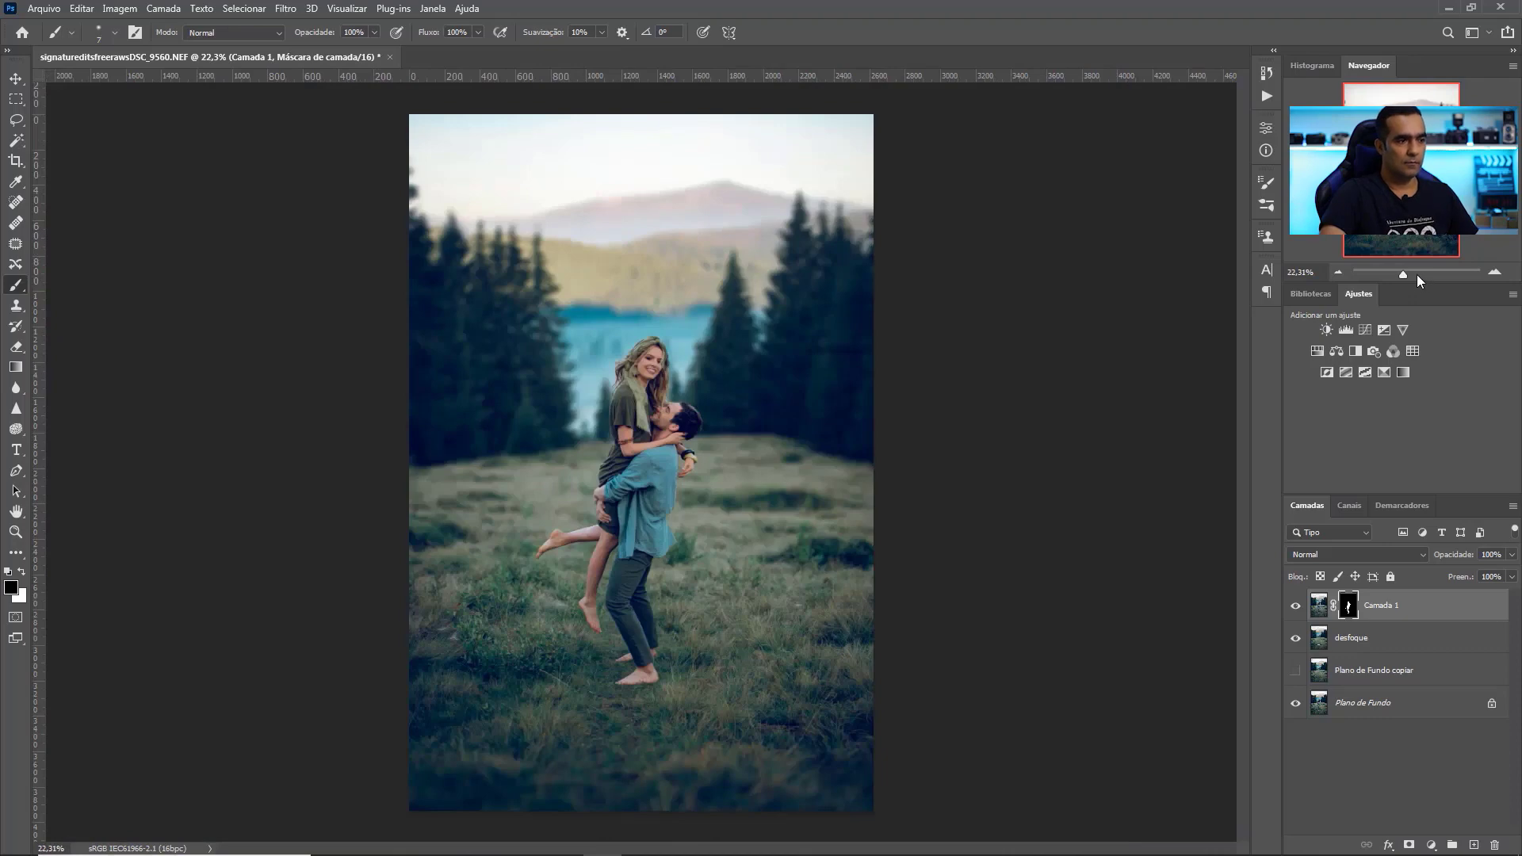
{"action": "left_click", "coordinate": [1410, 274]}
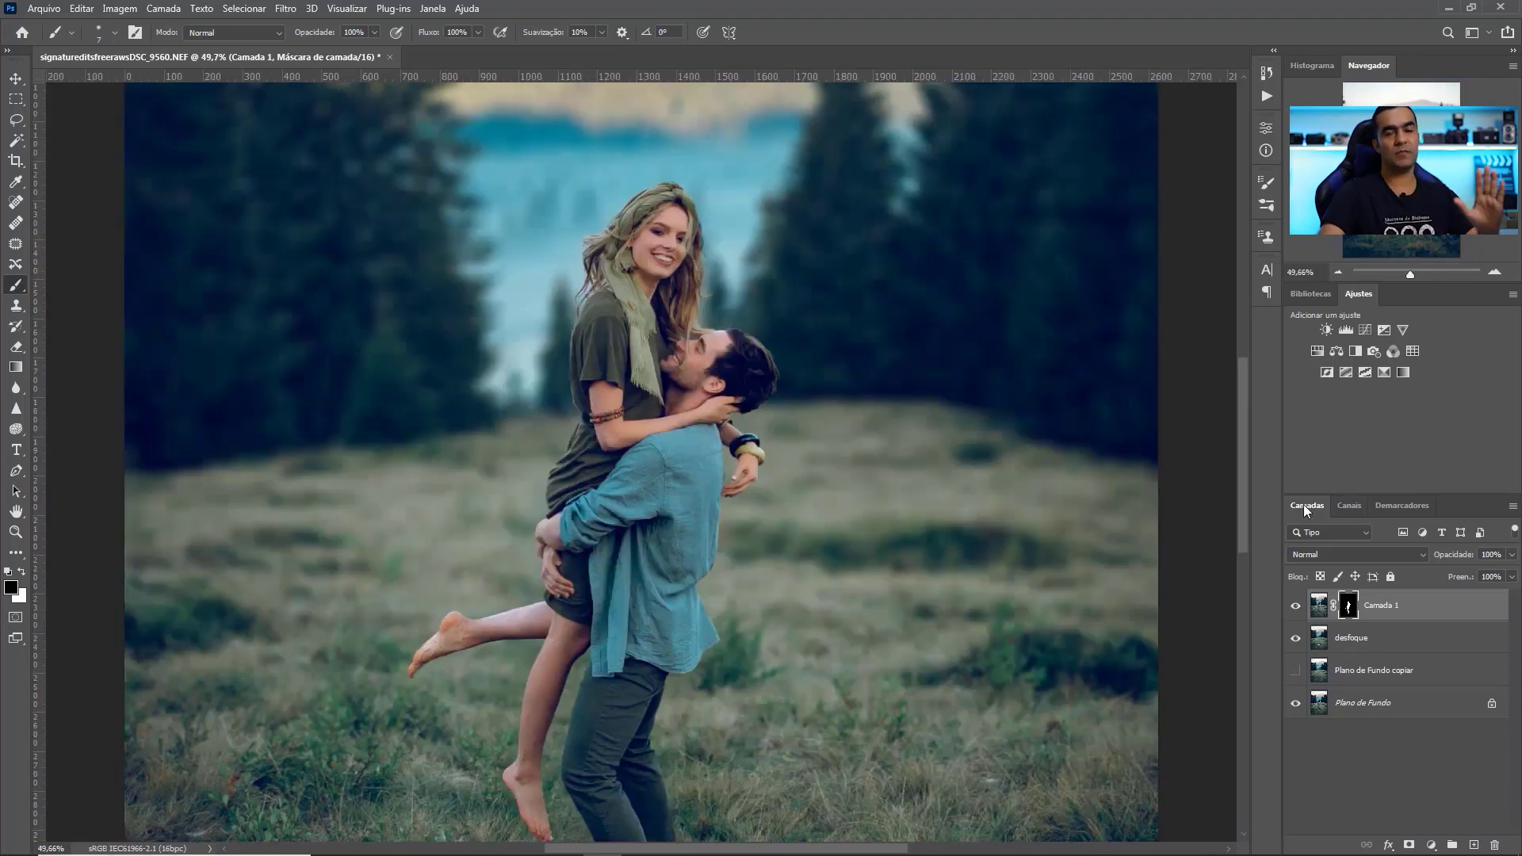
Add a new empty layer above the masked couple layer and set its blend mode to Sobrepor (Overlay).
{"action": "left_click", "coordinate": [1352, 553]}
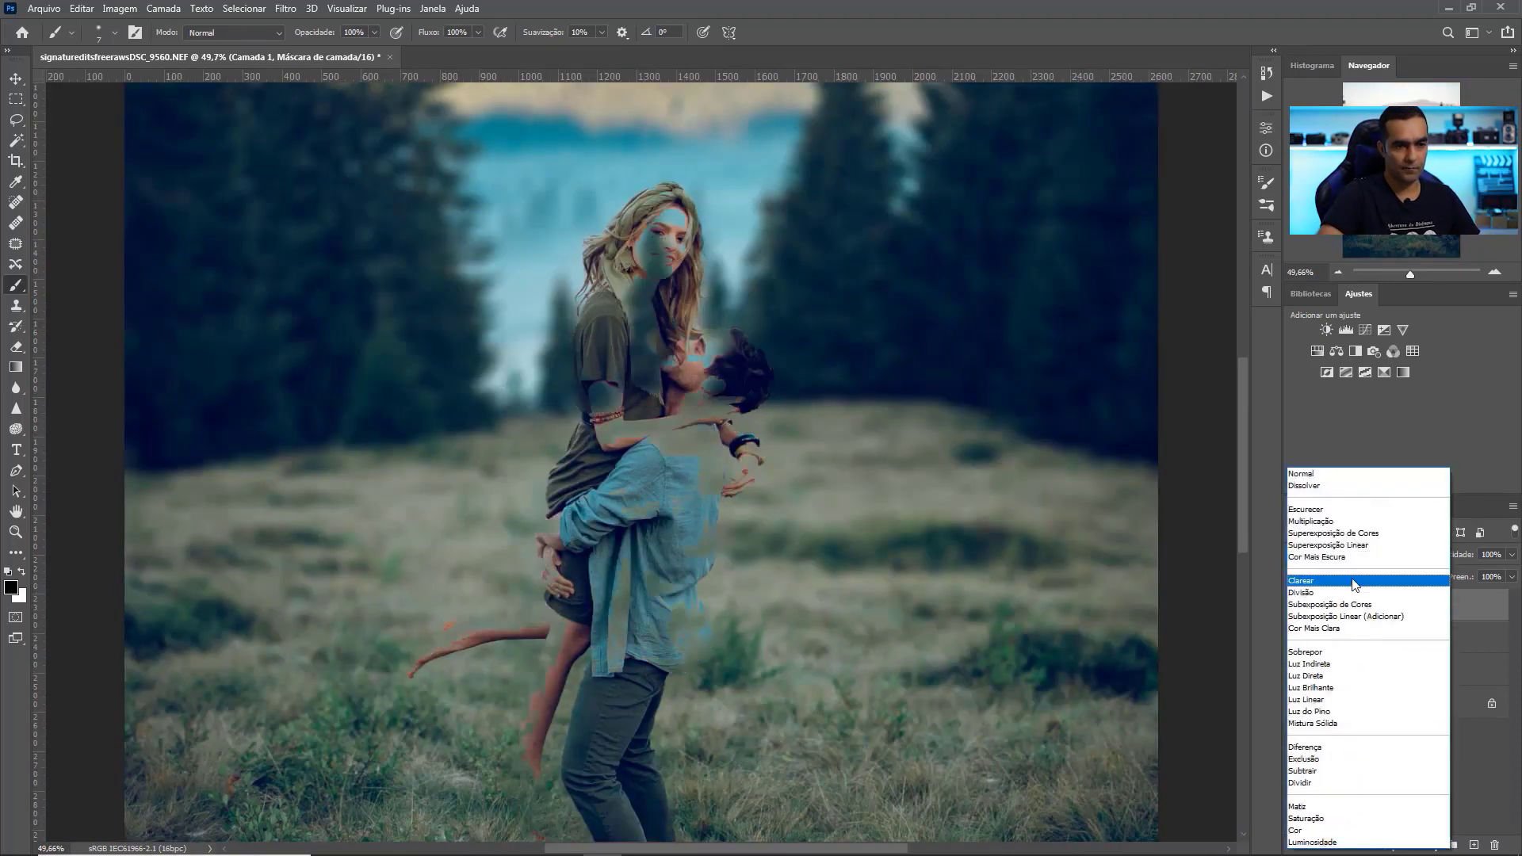
{"action": "left_click", "coordinate": [1358, 411]}
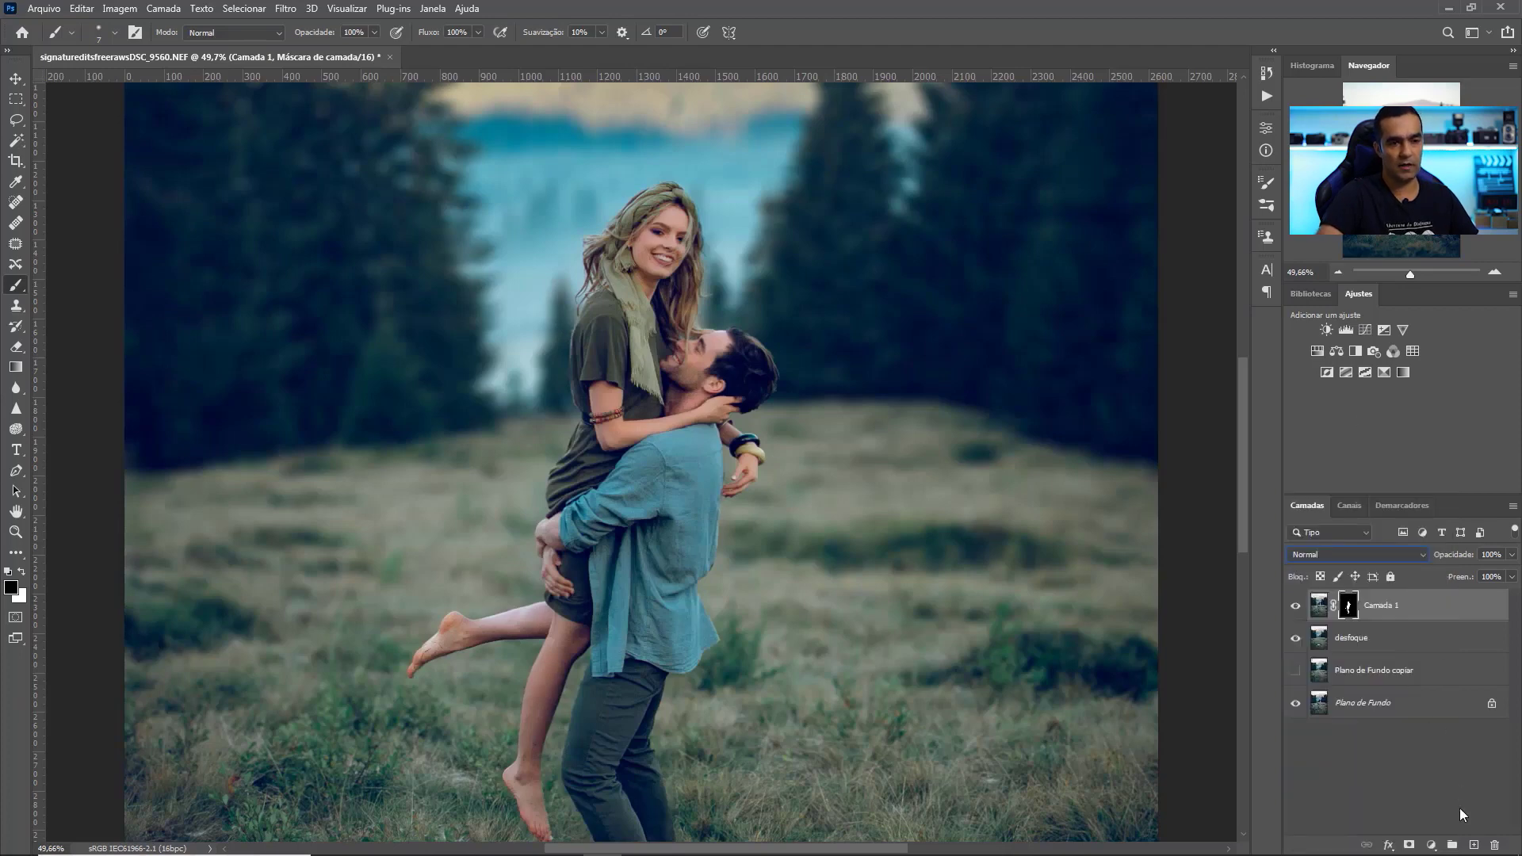
{"action": "left_click", "coordinate": [1475, 846]}
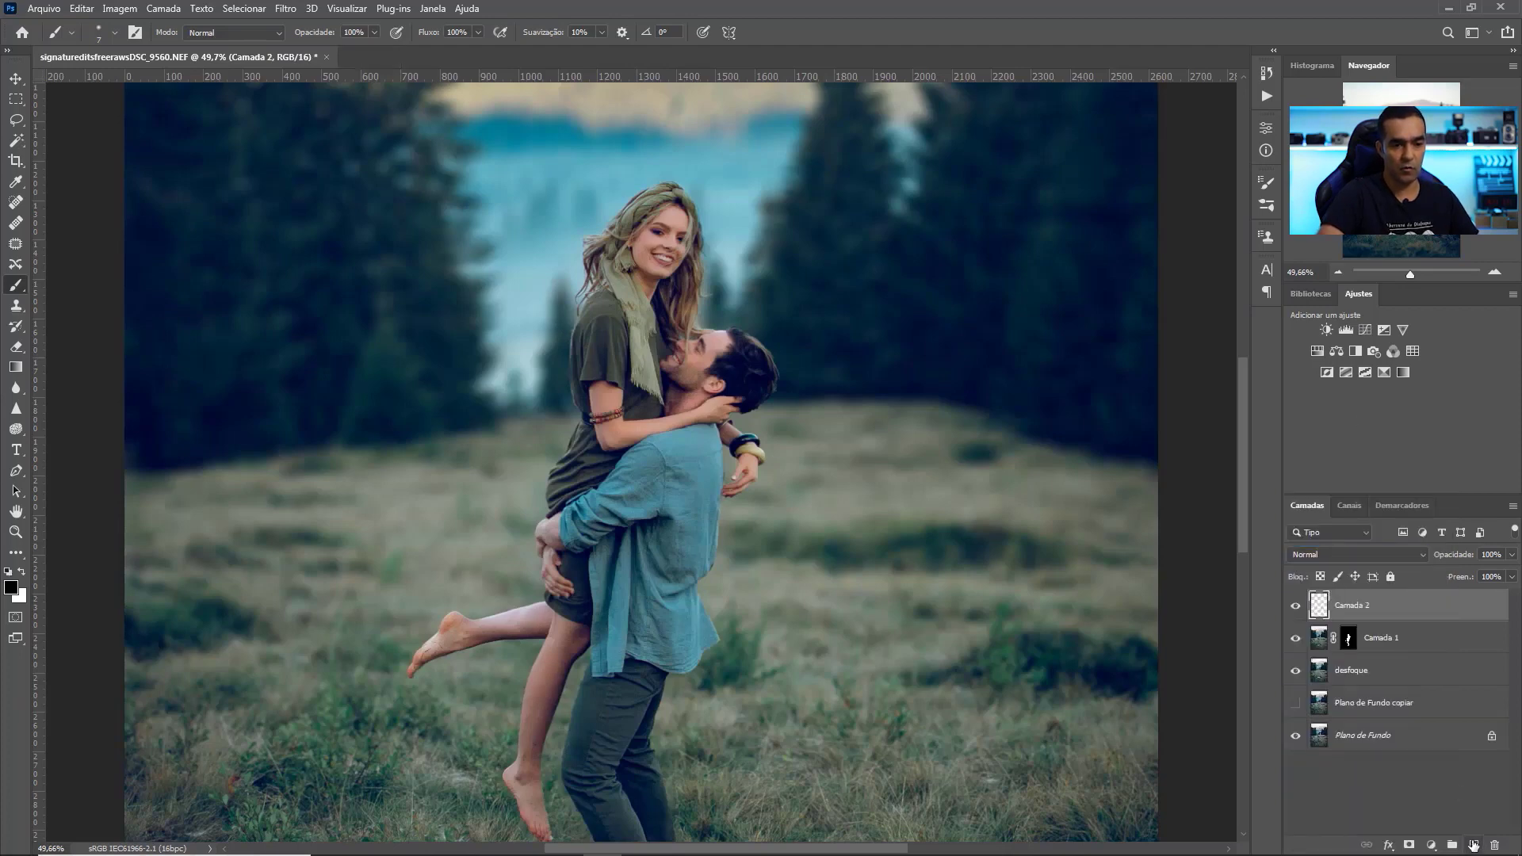
{"action": "left_click", "coordinate": [1325, 554]}
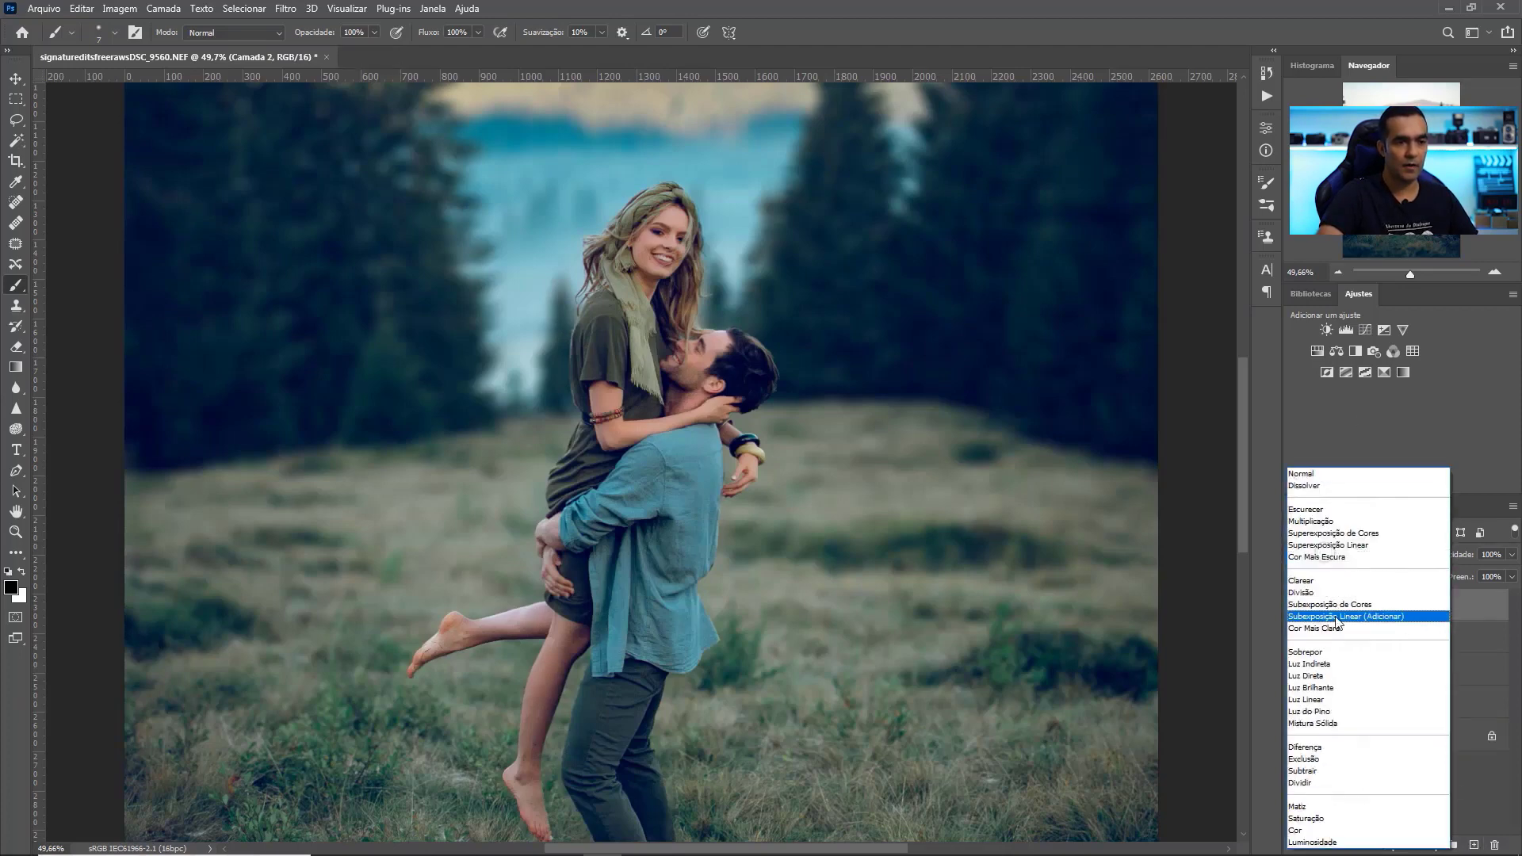
{"action": "left_click", "coordinate": [1337, 652]}
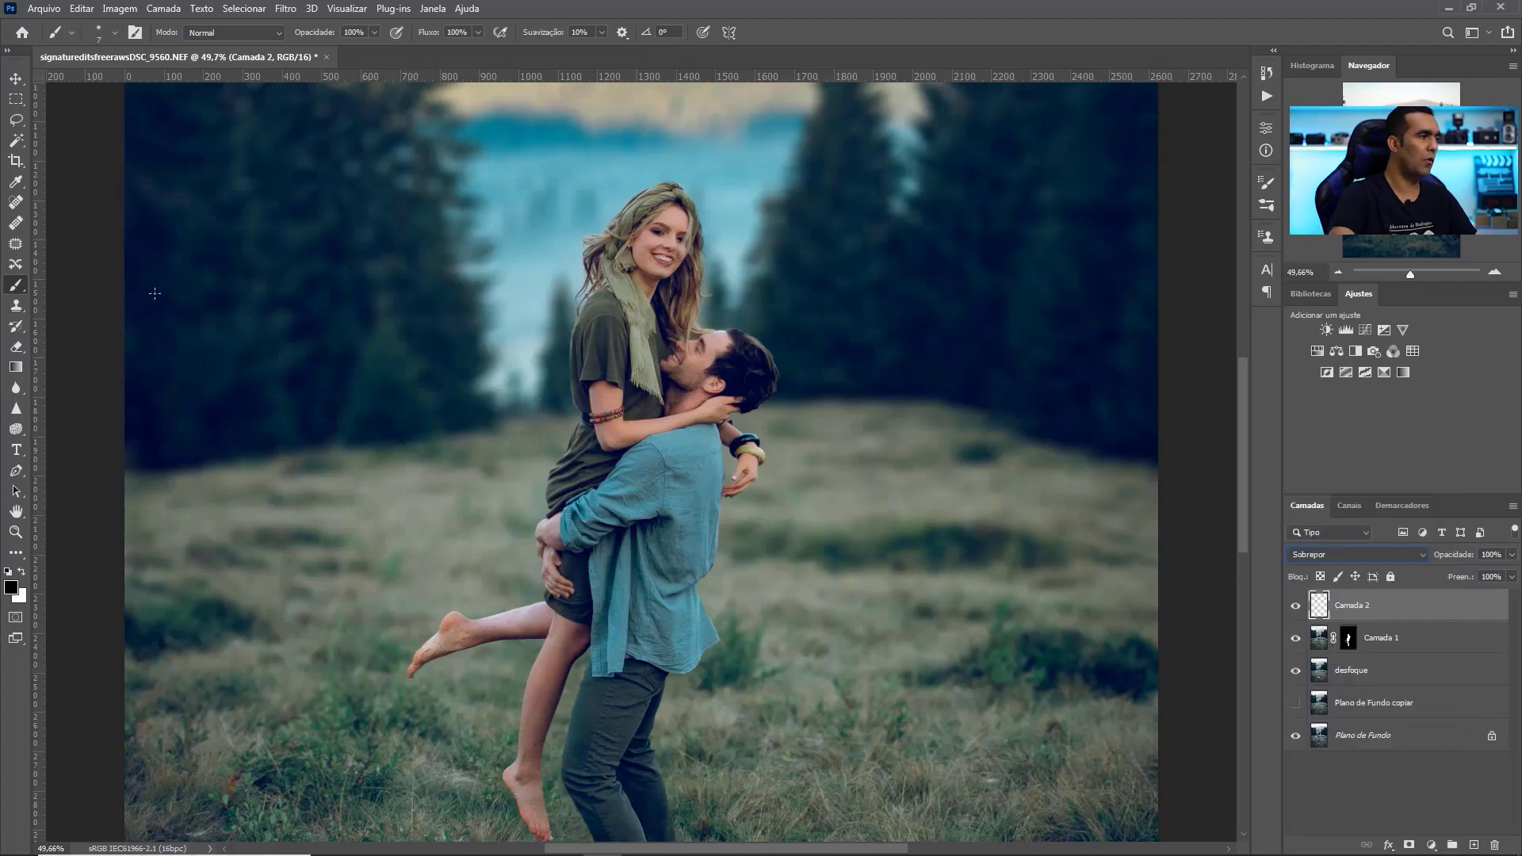
Set the soft brush to a size of 133 px and a flow of 5%.
{"action": "right_click", "coordinate": [601, 401]}
{"action": "left_click_drag", "start_coordinate": [685, 445], "coordinate": [742, 444]}
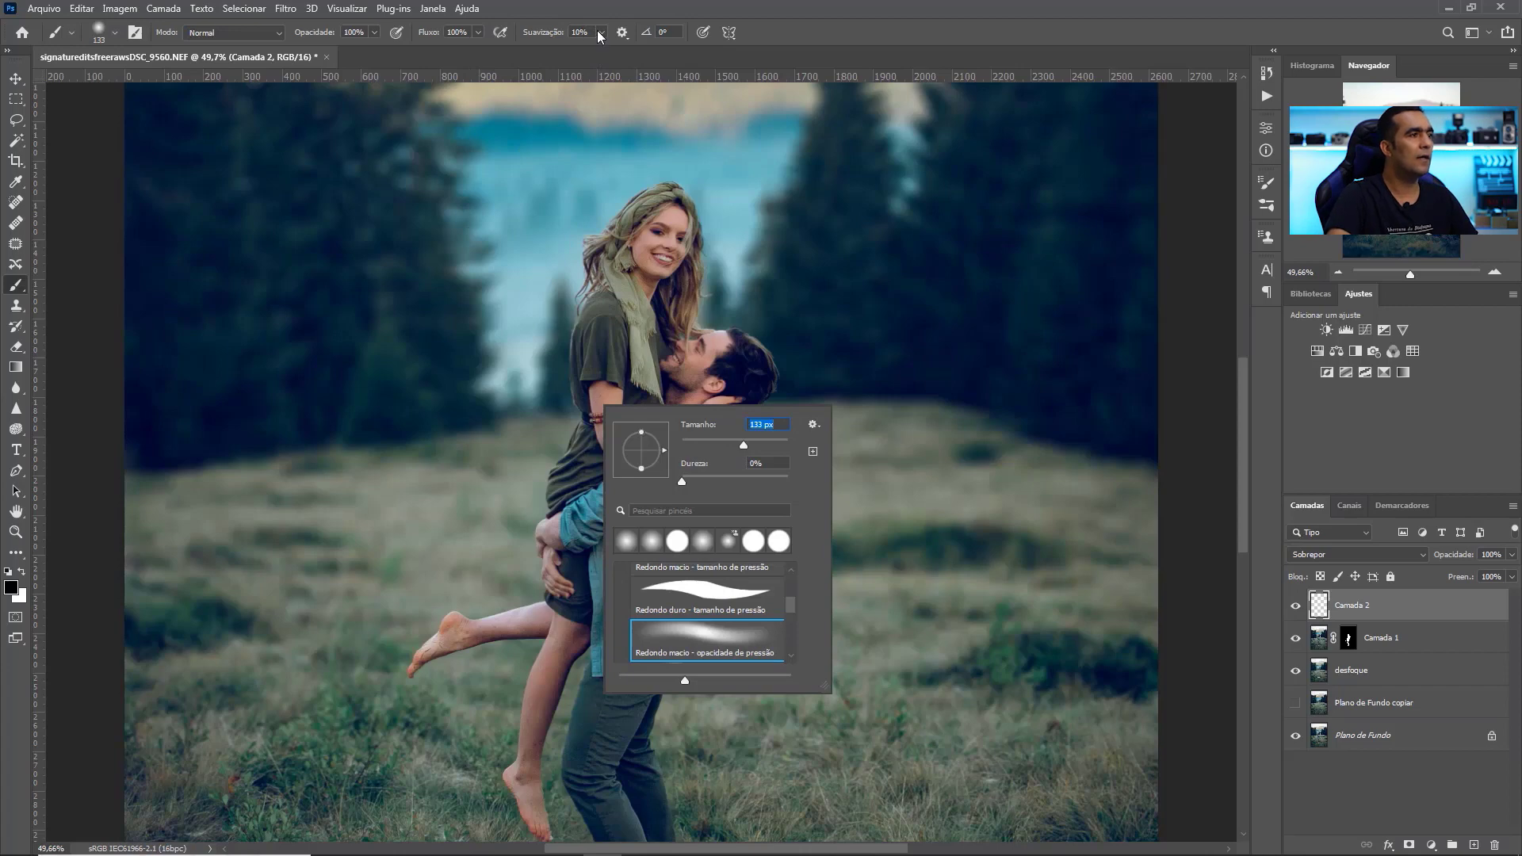
{"action": "left_click", "coordinate": [479, 32]}
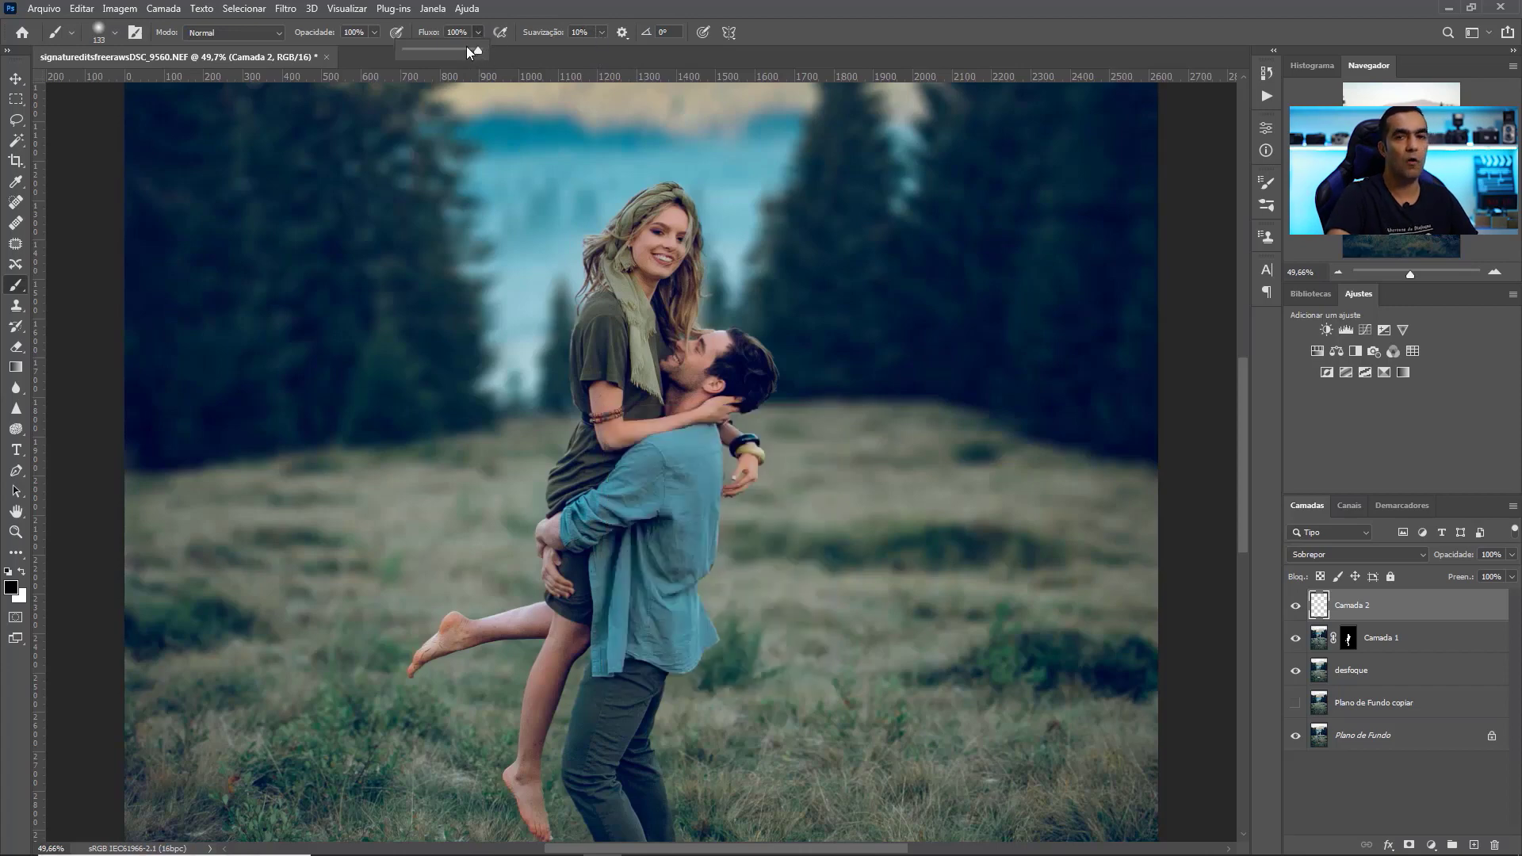
{"action": "left_click_drag", "start_coordinate": [407, 64], "coordinate": [410, 64]}
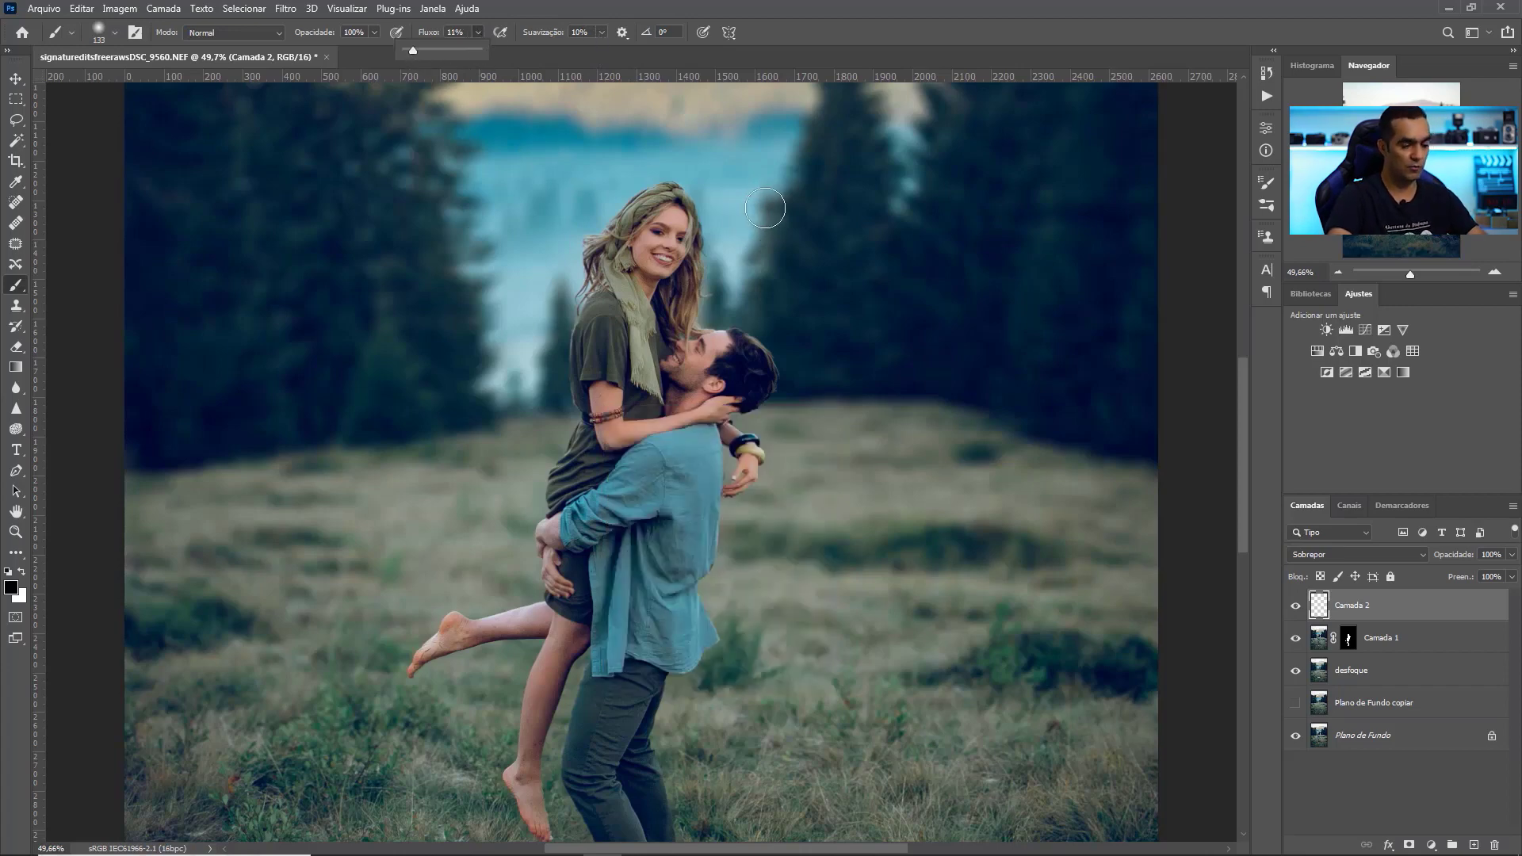
{"action": "left_click", "coordinate": [455, 33]}
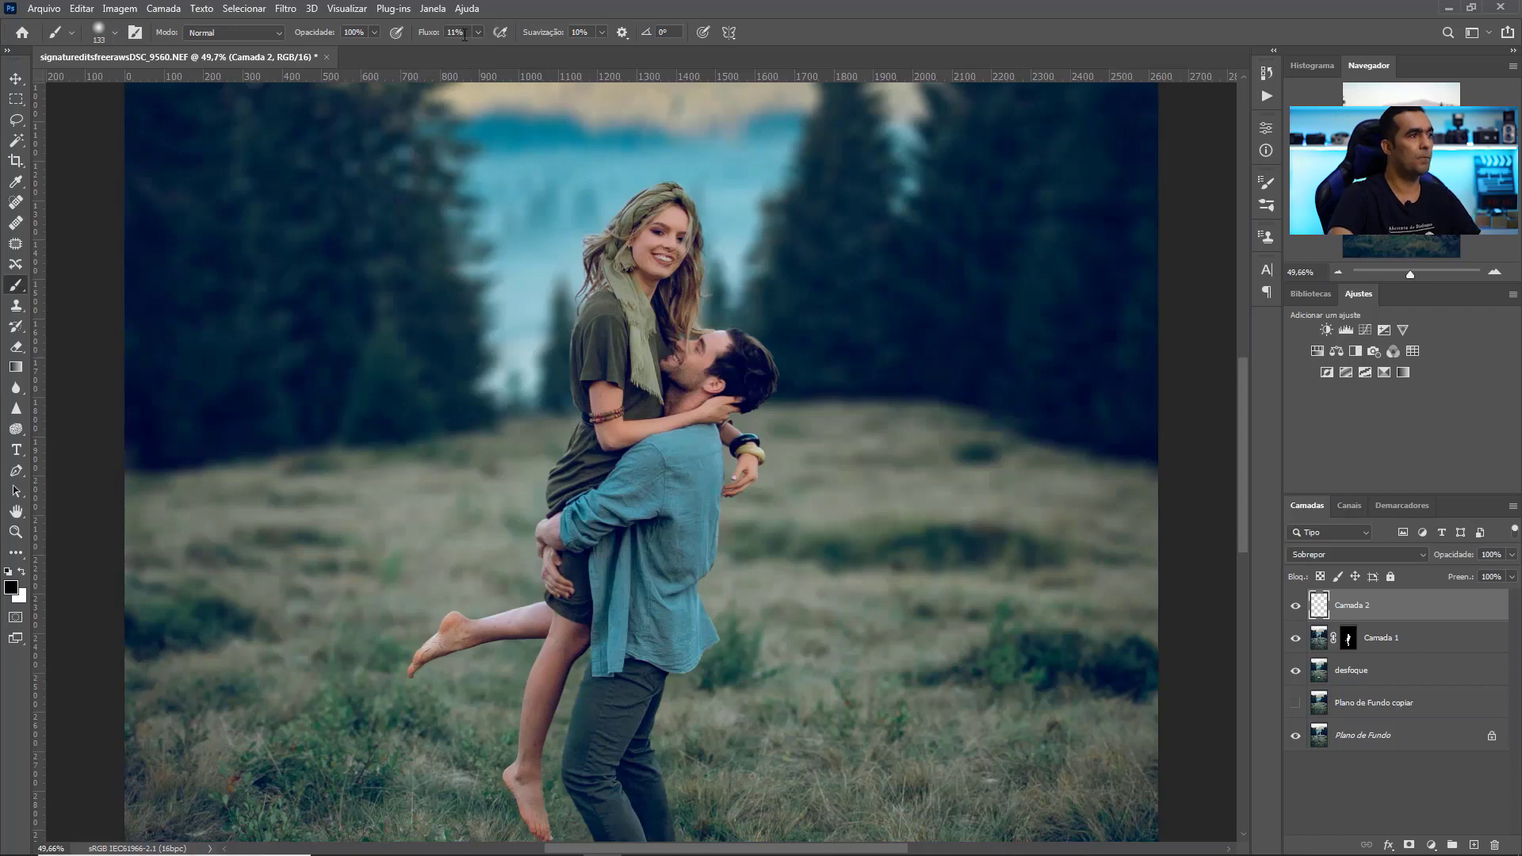
{"action": "double_click", "coordinate": [455, 33]}
{"action": "type", "text": "5"}
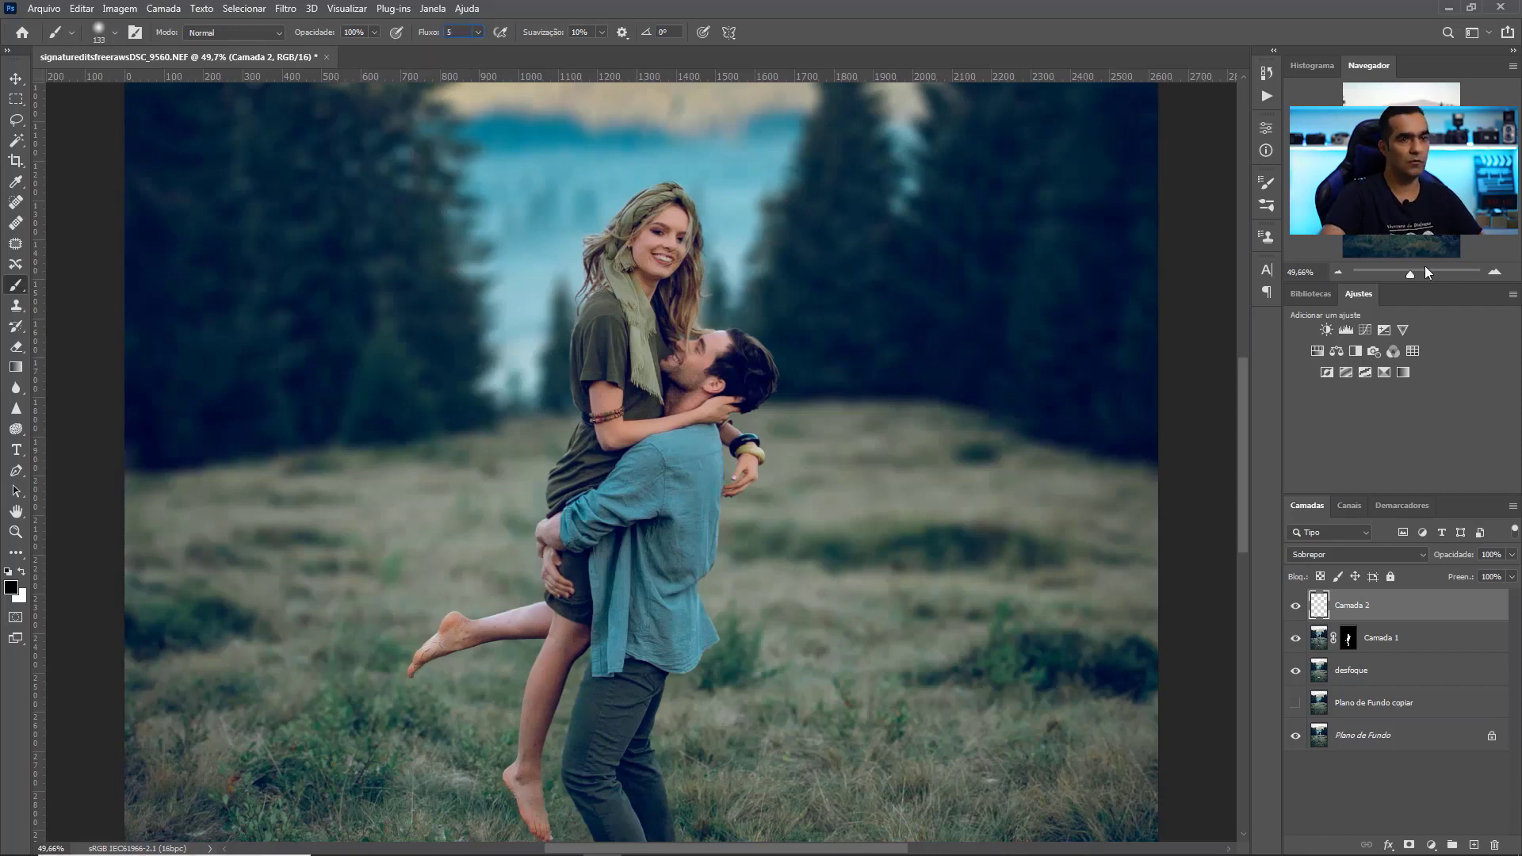
Shade the woman's headscarf on the Overlay layer with black shadows and white highlights using a soft 31 px brush.
{"action": "left_click_drag", "start_coordinate": [1410, 274], "coordinate": [1413, 274]}
{"action": "left_click_drag", "start_coordinate": [1416, 179], "coordinate": [1415, 159]}
{"action": "right_click", "coordinate": [894, 401]}
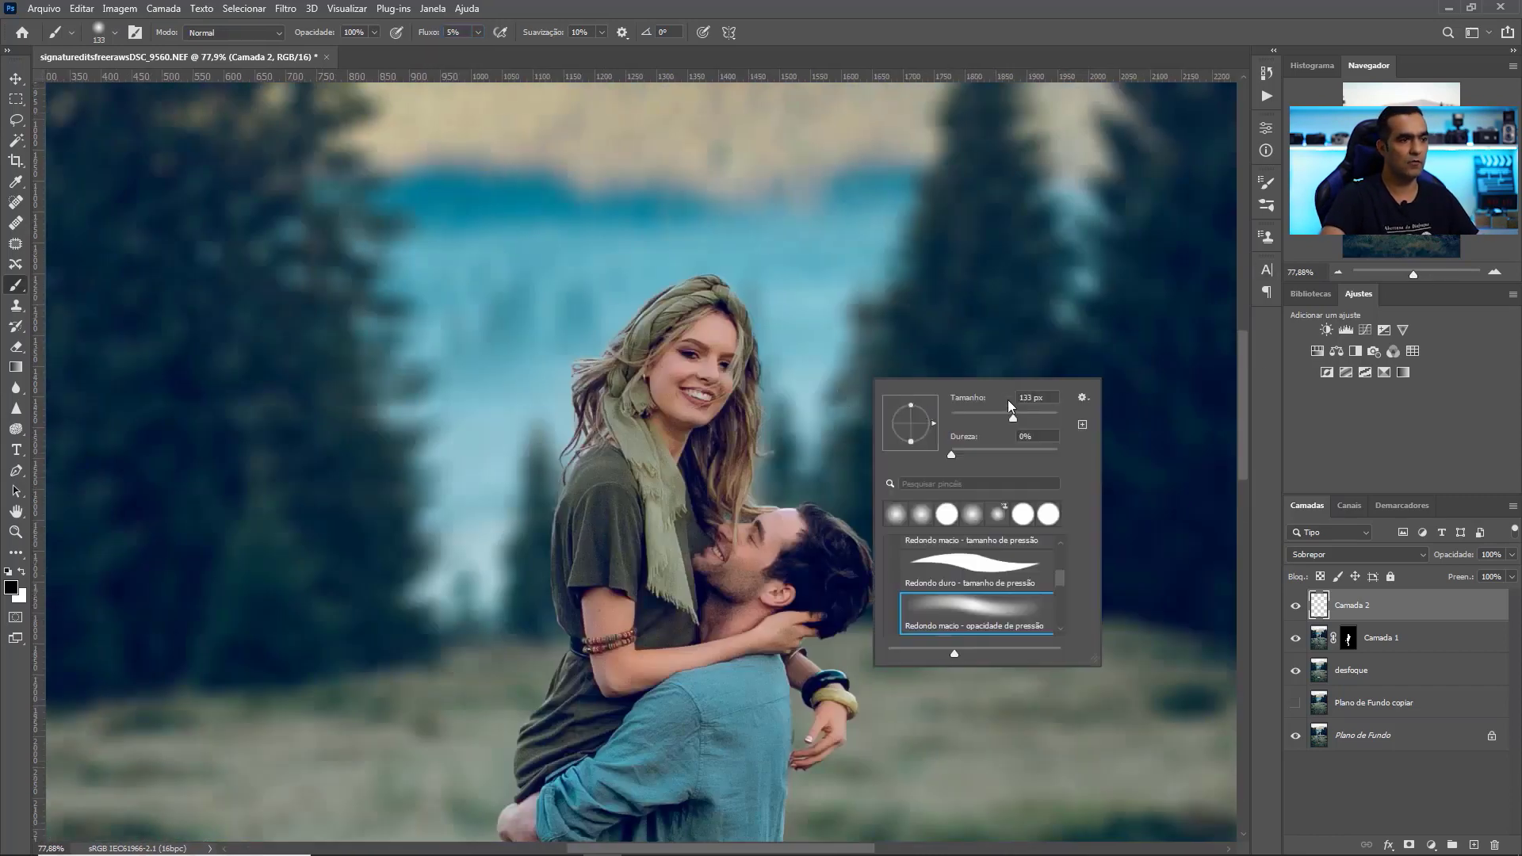
{"action": "left_click_drag", "start_coordinate": [975, 418], "coordinate": [966, 418]}
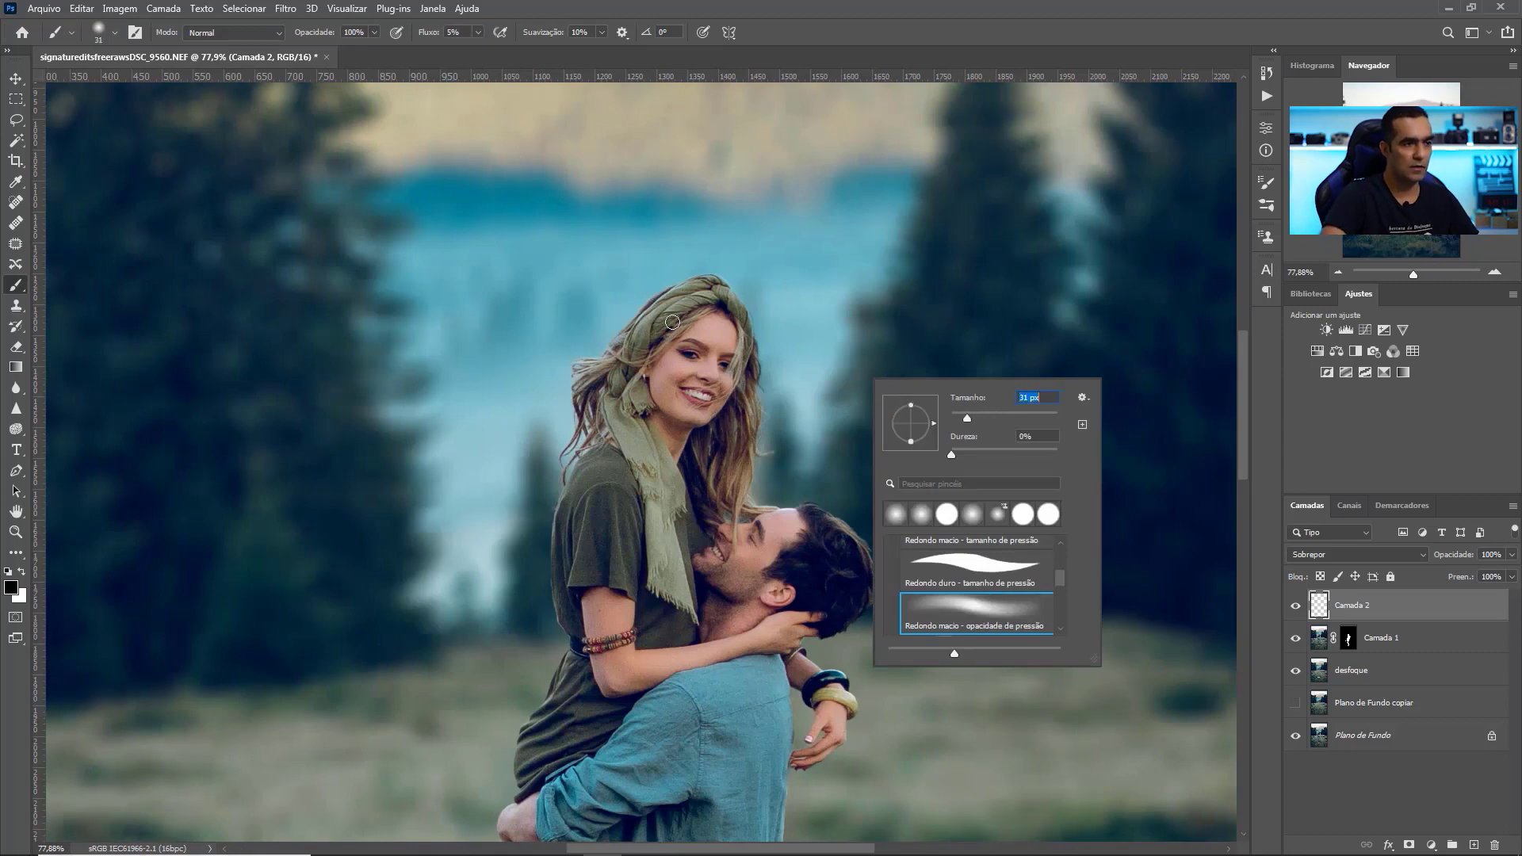
{"action": "left_click", "coordinate": [662, 333]}
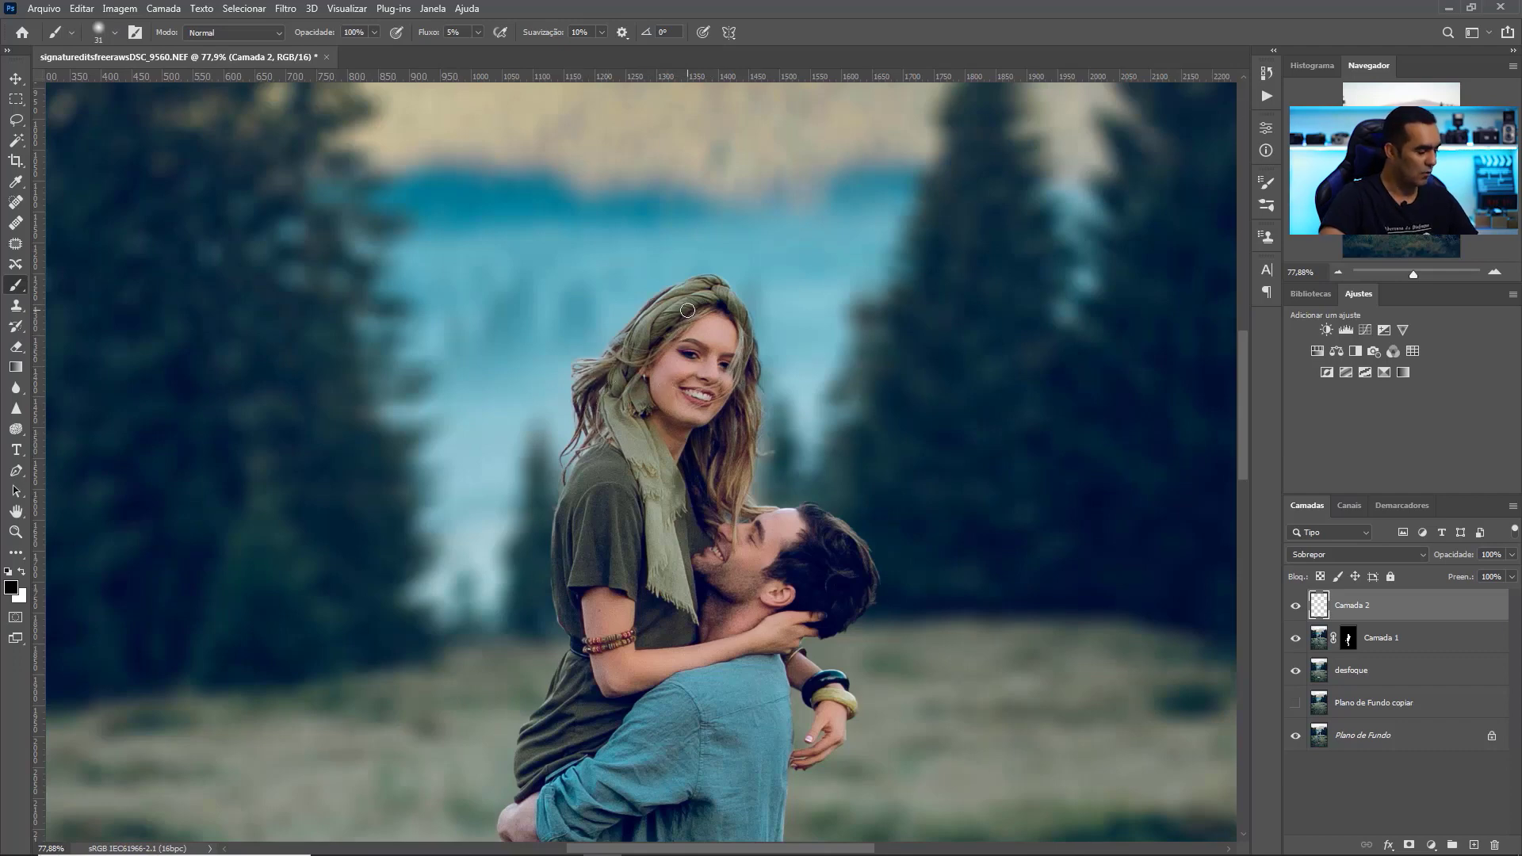
{"action": "key", "text": "x"}
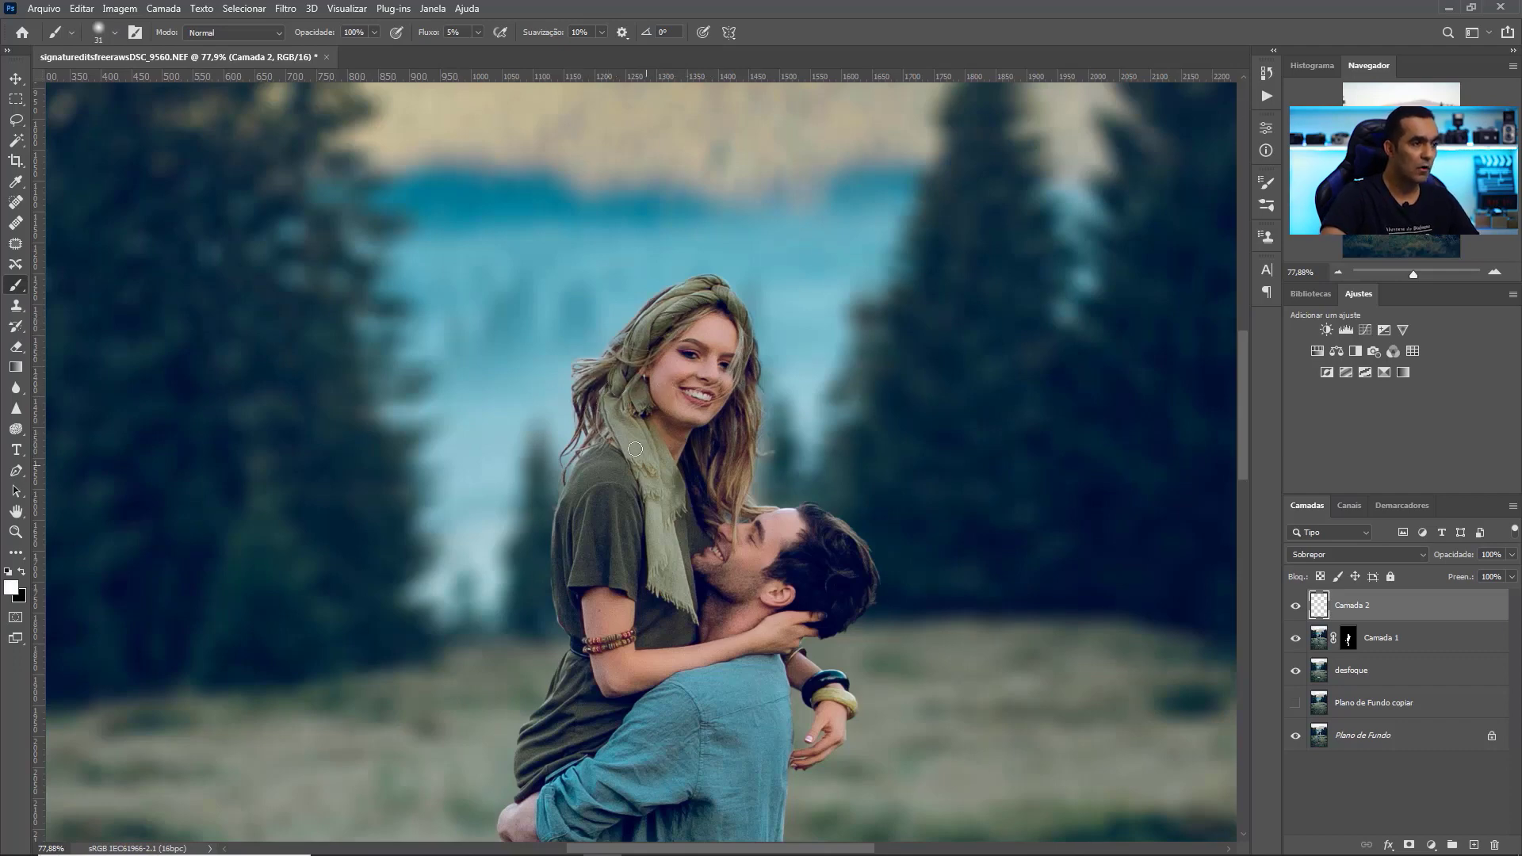
{"action": "left_click_drag", "start_coordinate": [642, 494], "coordinate": [658, 588]}
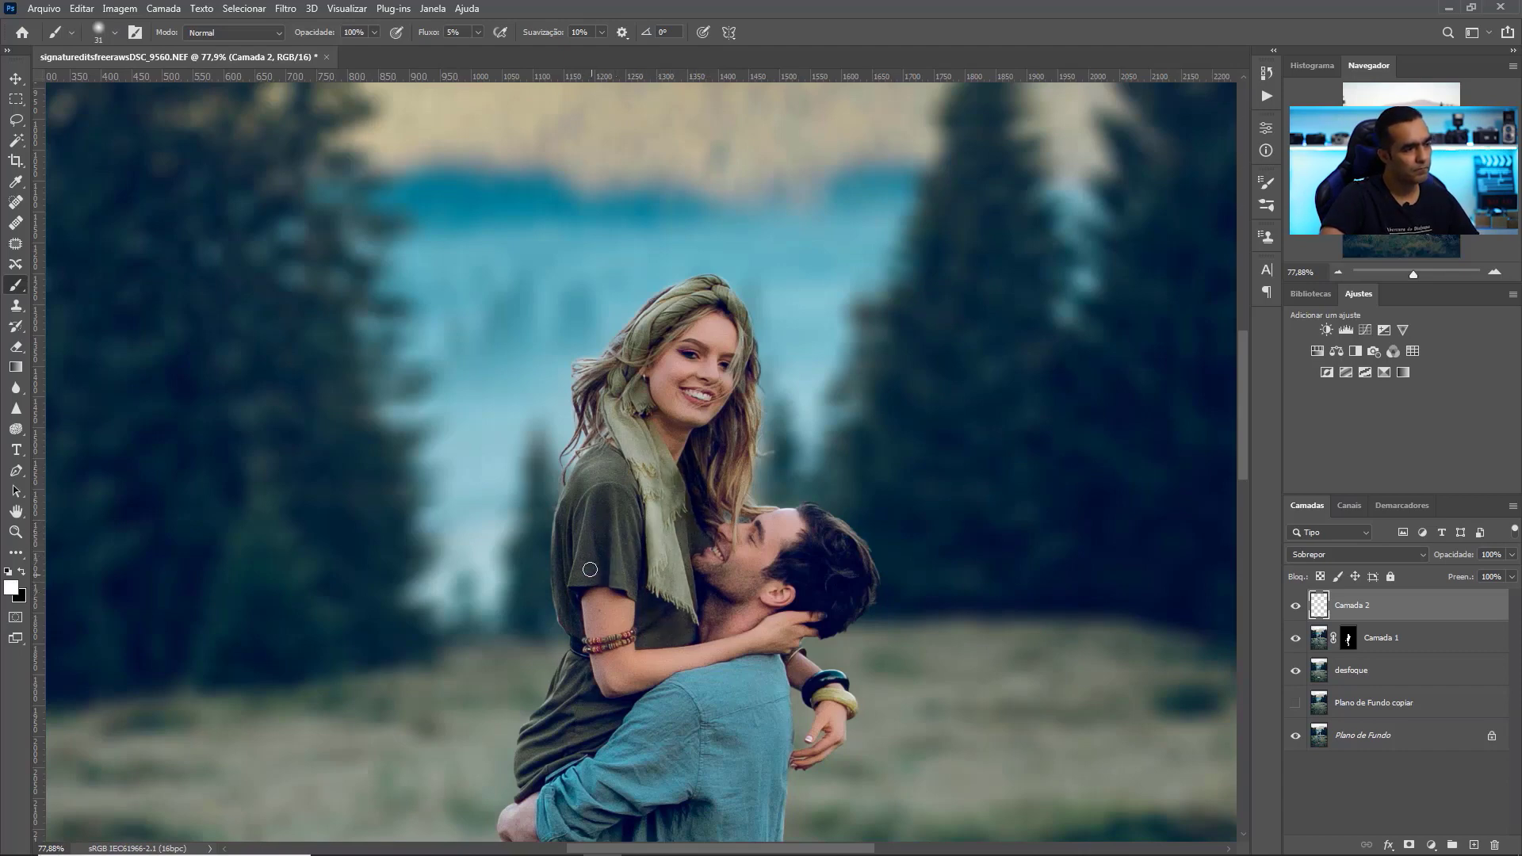
Enlarge the soft brush and paint black shadows over the folds of the woman's dress on the Overlay layer.
{"action": "left_click_drag", "start_coordinate": [746, 606], "coordinate": [708, 447]}
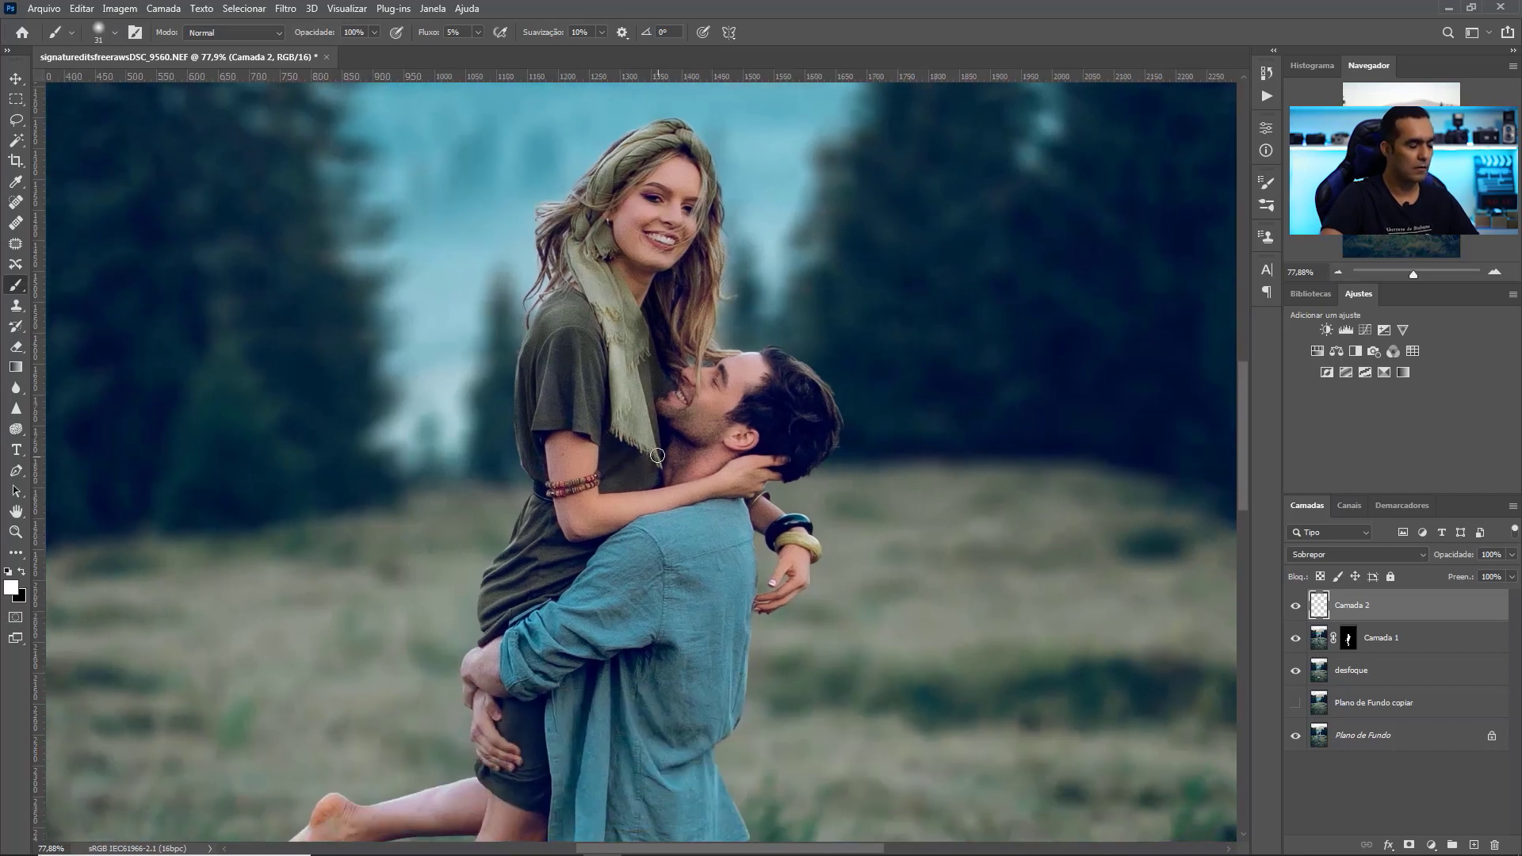
{"action": "right_click", "coordinate": [700, 454]}
{"action": "left_click", "coordinate": [665, 442]}
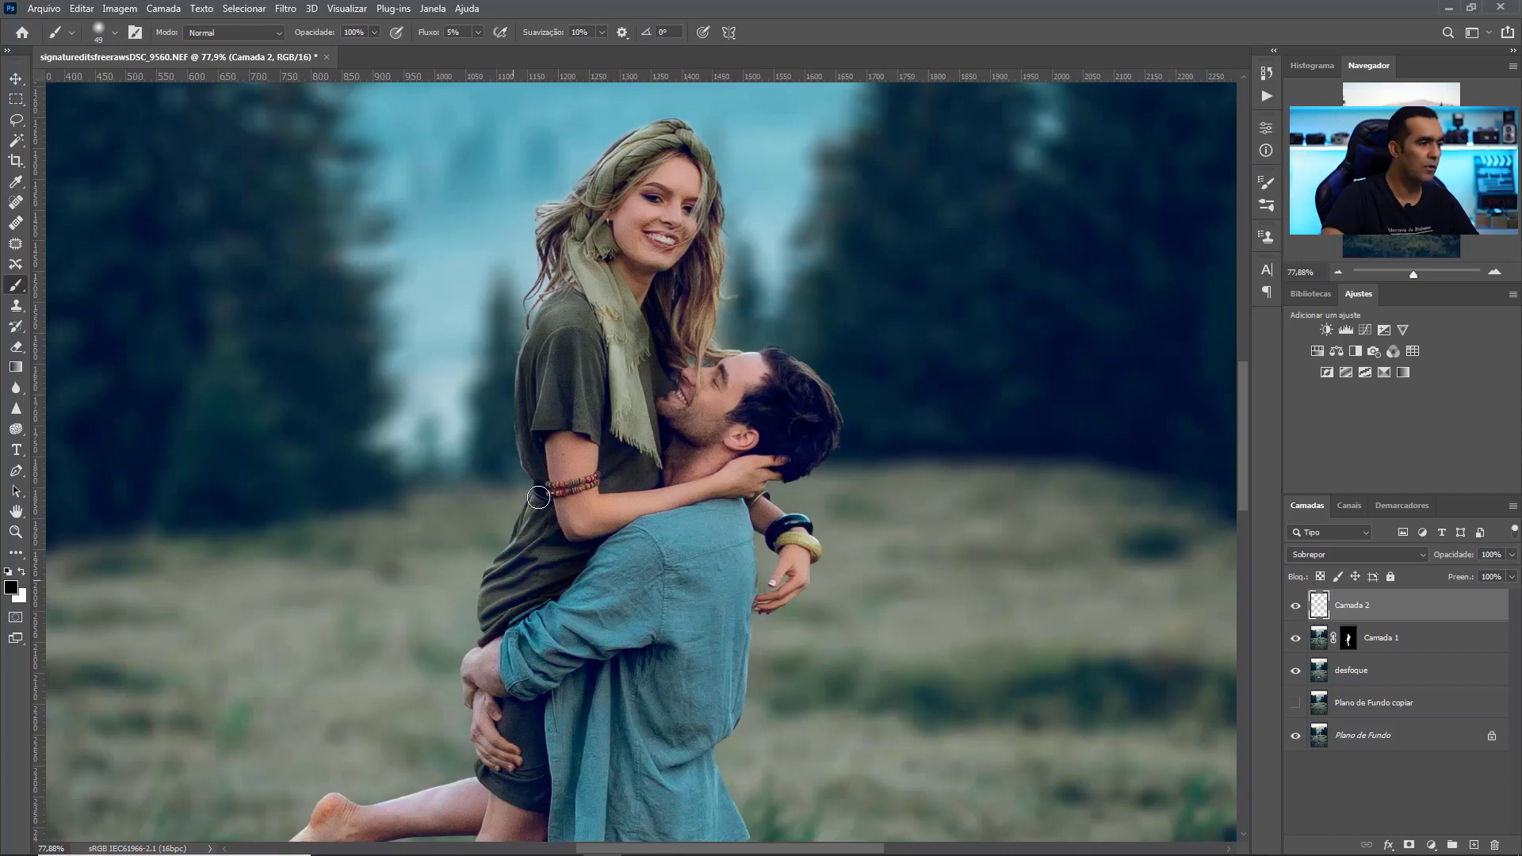
{"action": "mouse_move", "coordinate": [597, 555]}
{"action": "left_mouse_down"}
{"action": "mouse_move", "coordinate": [676, 490]}
{"action": "mouse_move", "coordinate": [684, 447]}
{"action": "left_mouse_up"}
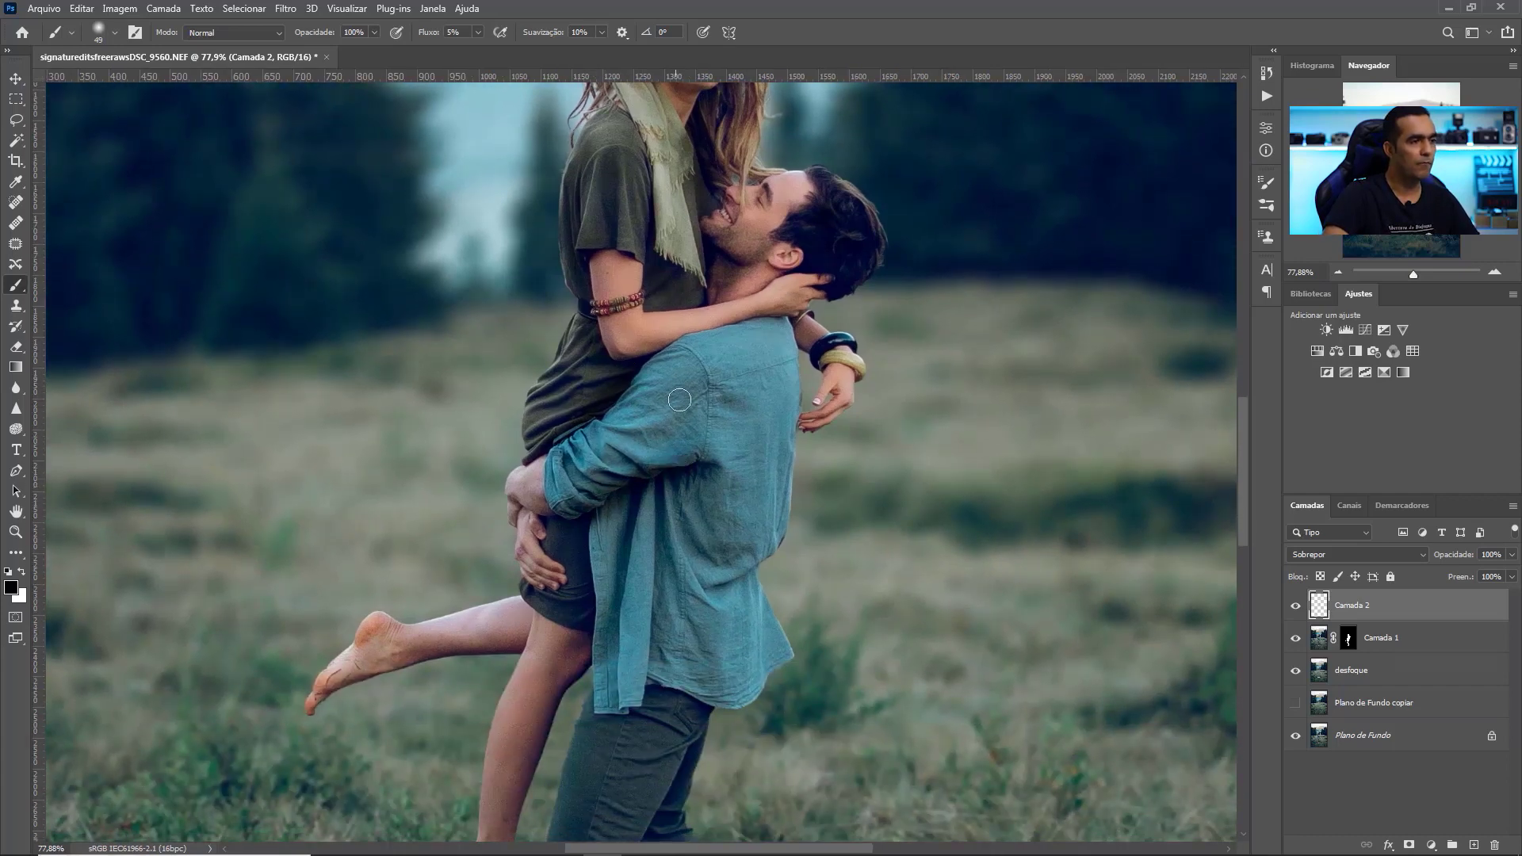
Paint white highlights and black shadows on the man's shirt and the woman's hem using a soft 95 px brush.
{"action": "key", "text": "x"}
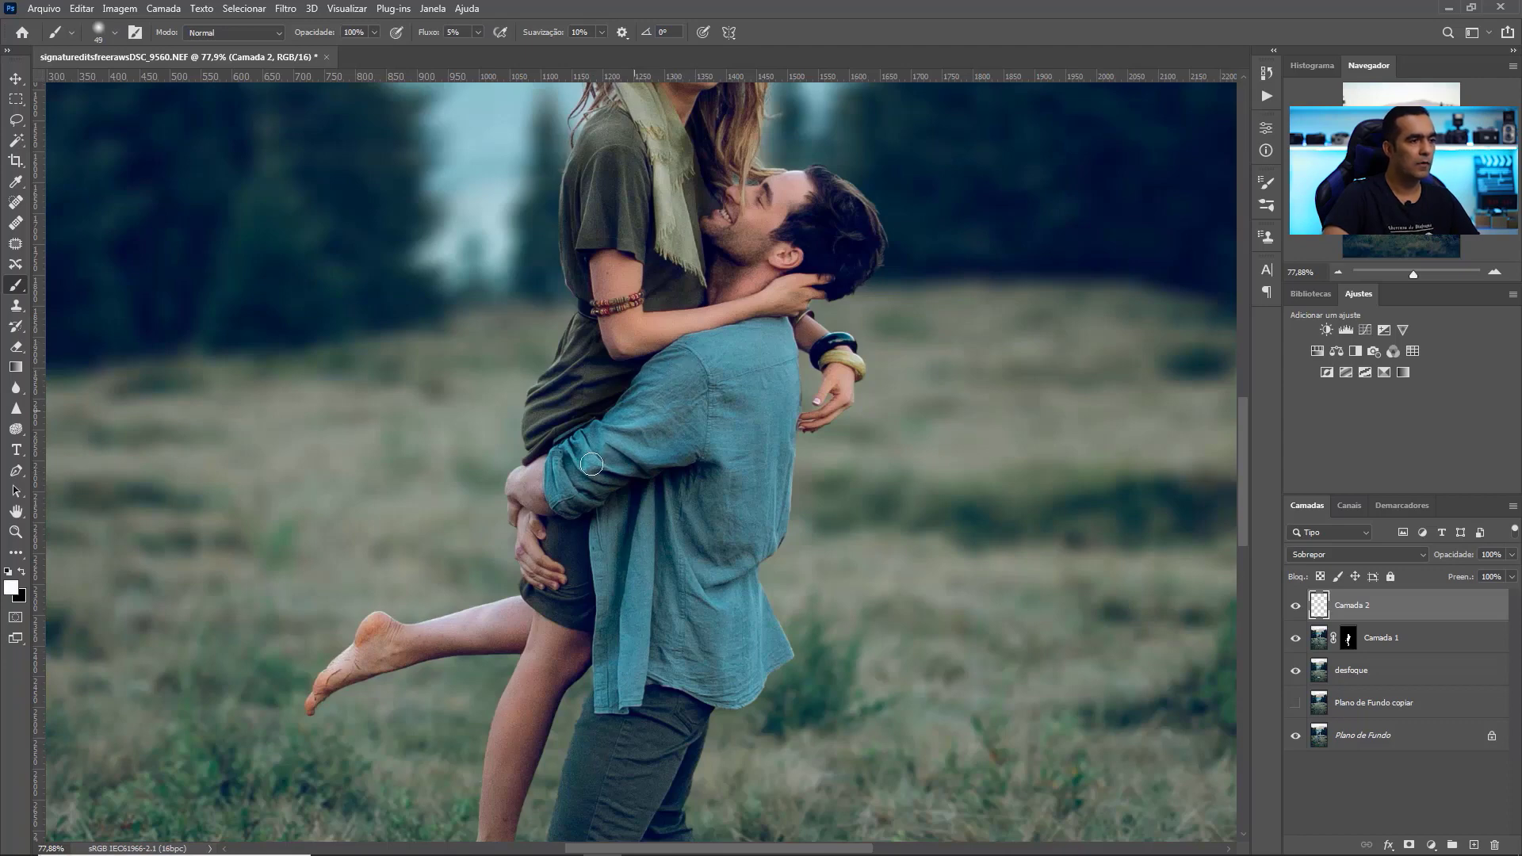
{"action": "right_click", "coordinate": [738, 386]}
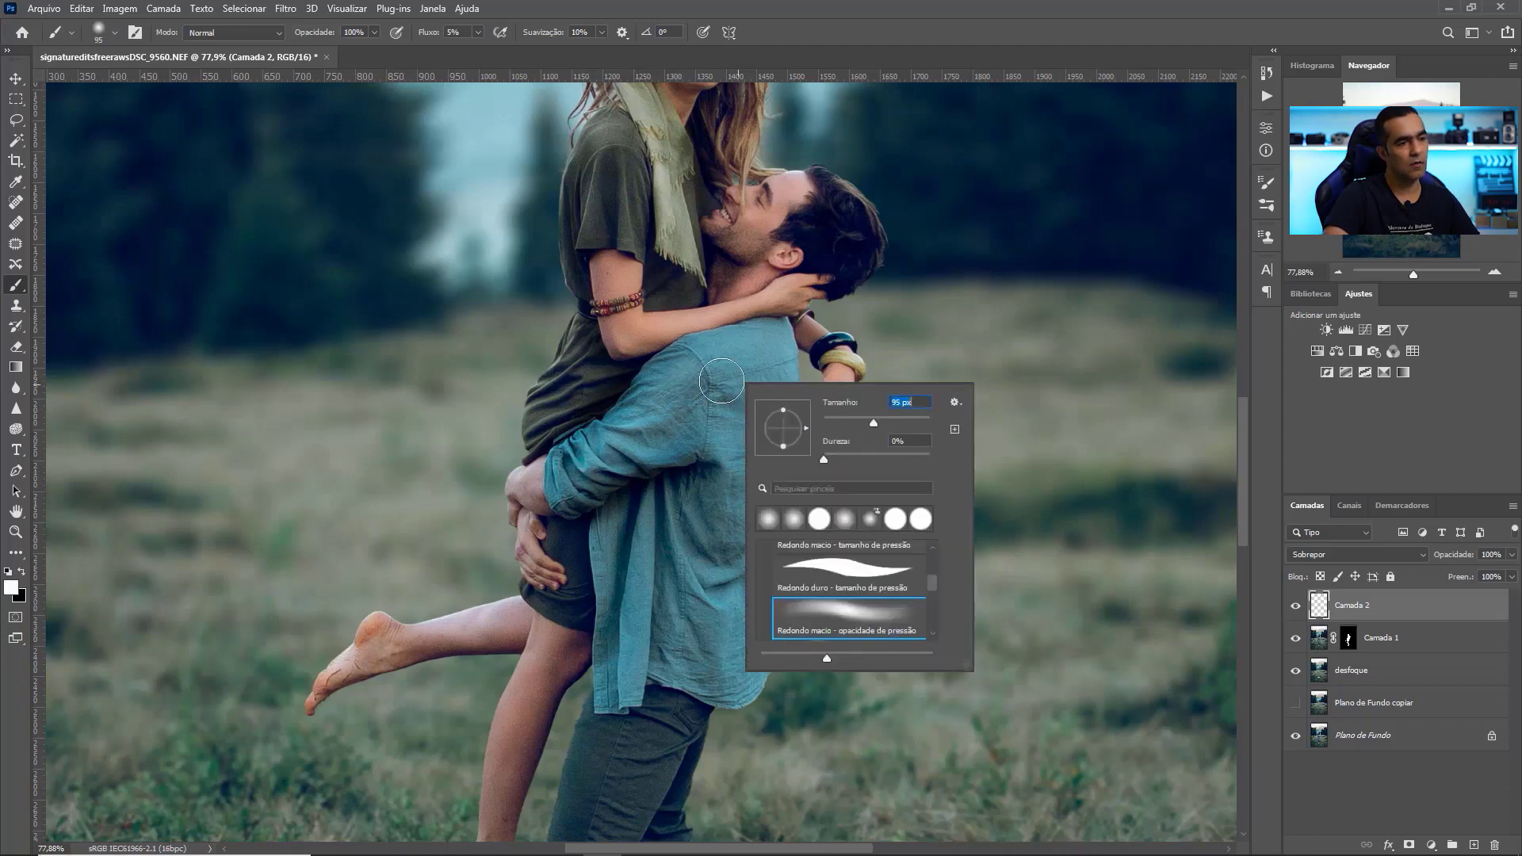
{"action": "key", "text": "Return"}
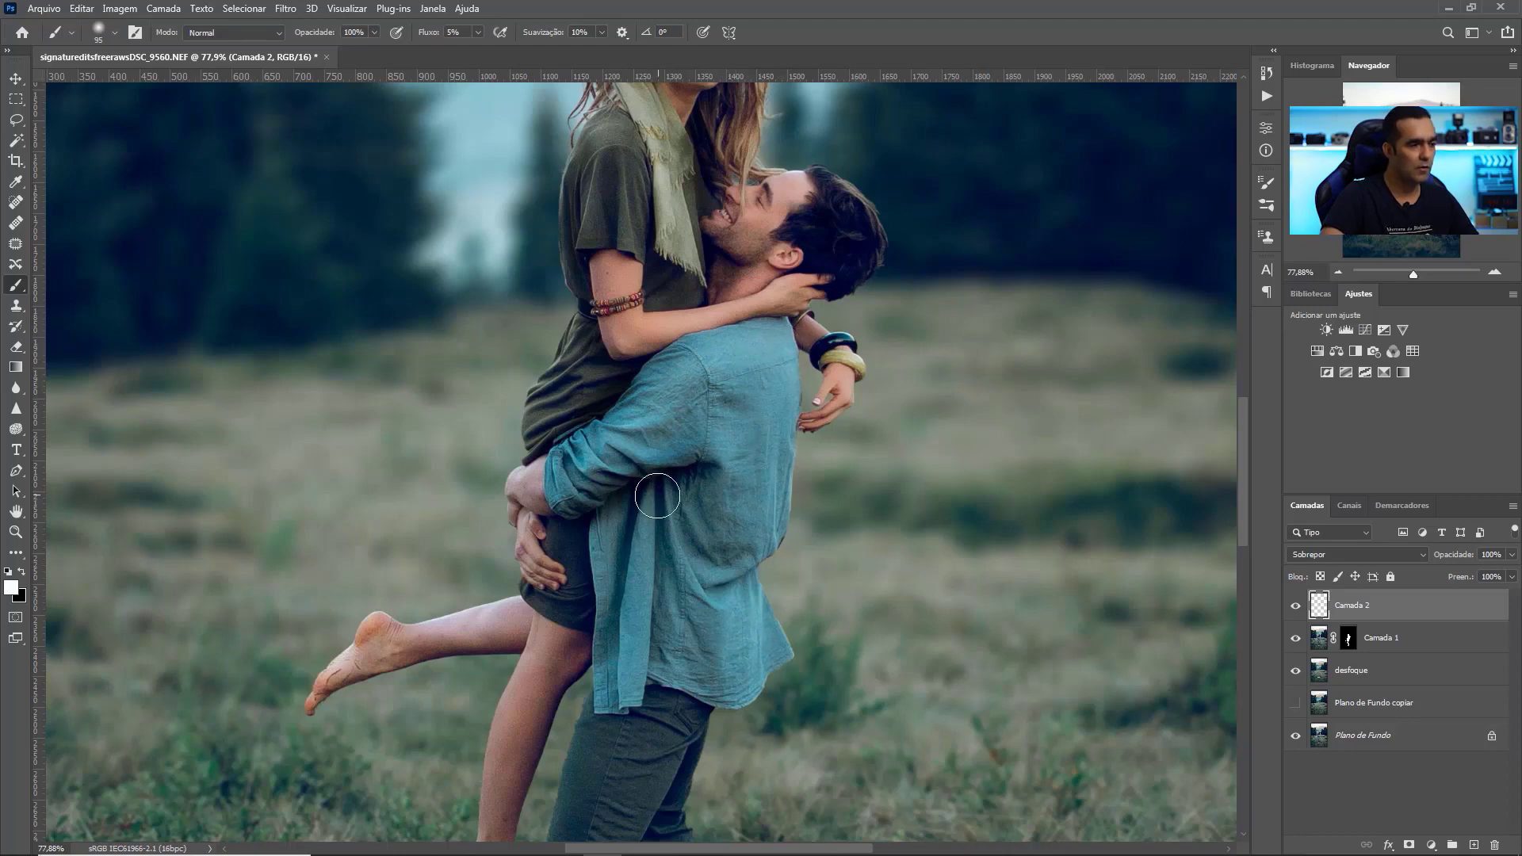
{"action": "left_click_drag", "start_coordinate": [658, 497], "coordinate": [637, 679]}
{"action": "key", "text": "x"}
{"action": "left_click_drag", "start_coordinate": [637, 495], "coordinate": [617, 660]}
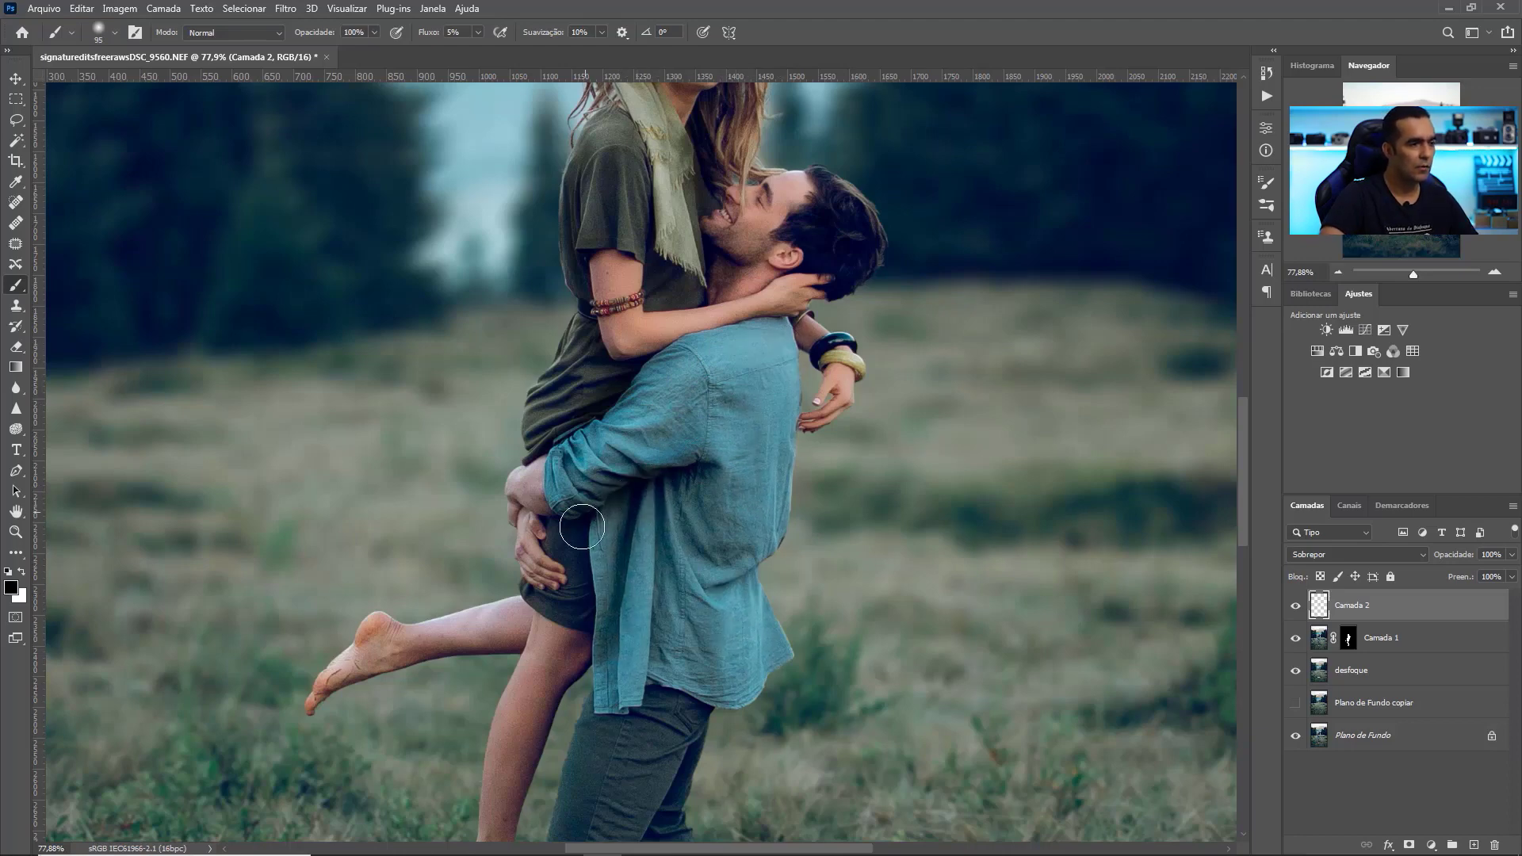
{"action": "left_click_drag", "start_coordinate": [581, 527], "coordinate": [592, 593]}
{"action": "mouse_move", "coordinate": [672, 497]}
{"action": "left_mouse_down"}
{"action": "mouse_move", "coordinate": [675, 630]}
{"action": "mouse_move", "coordinate": [653, 391]}
{"action": "left_mouse_up"}
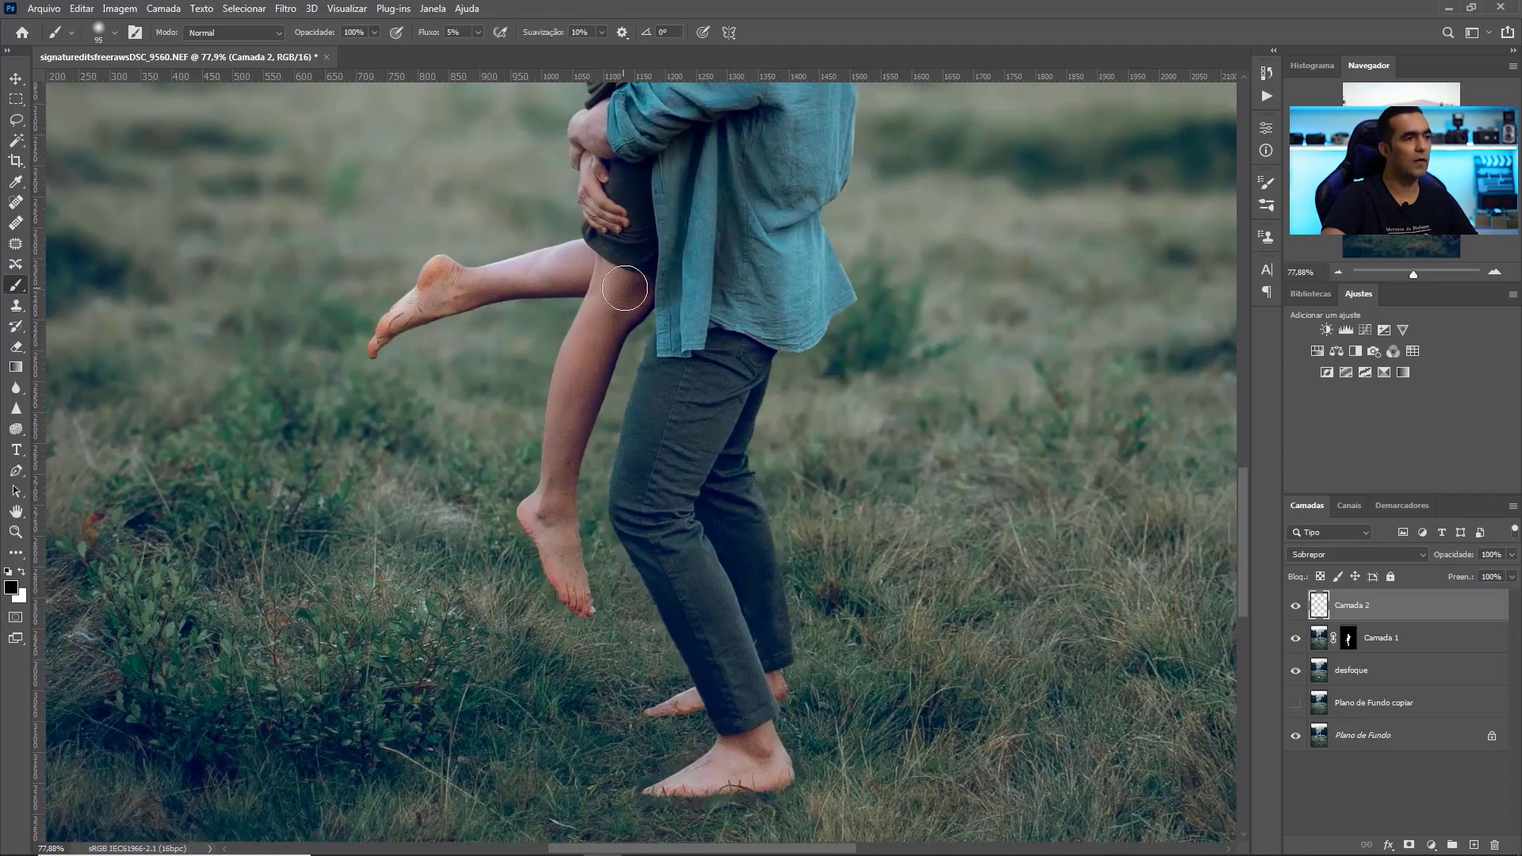
Paint white highlights along the woman's lowered leg and black shadows under her raised thigh on the Overlay layer.
{"action": "key", "text": "x"}
{"action": "left_click_drag", "start_coordinate": [613, 267], "coordinate": [565, 393]}
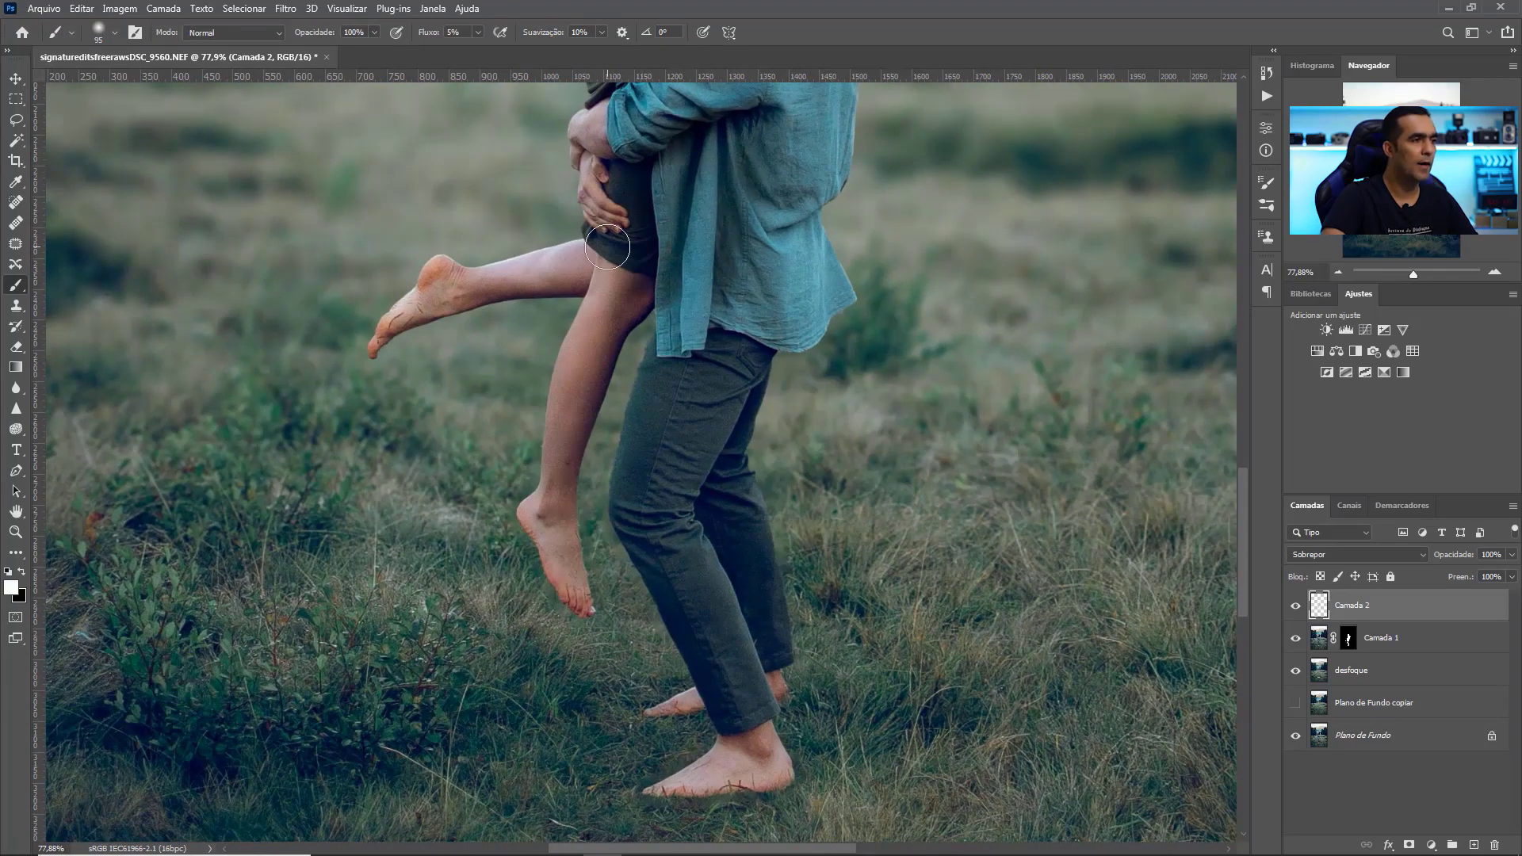
{"action": "key", "text": "x"}
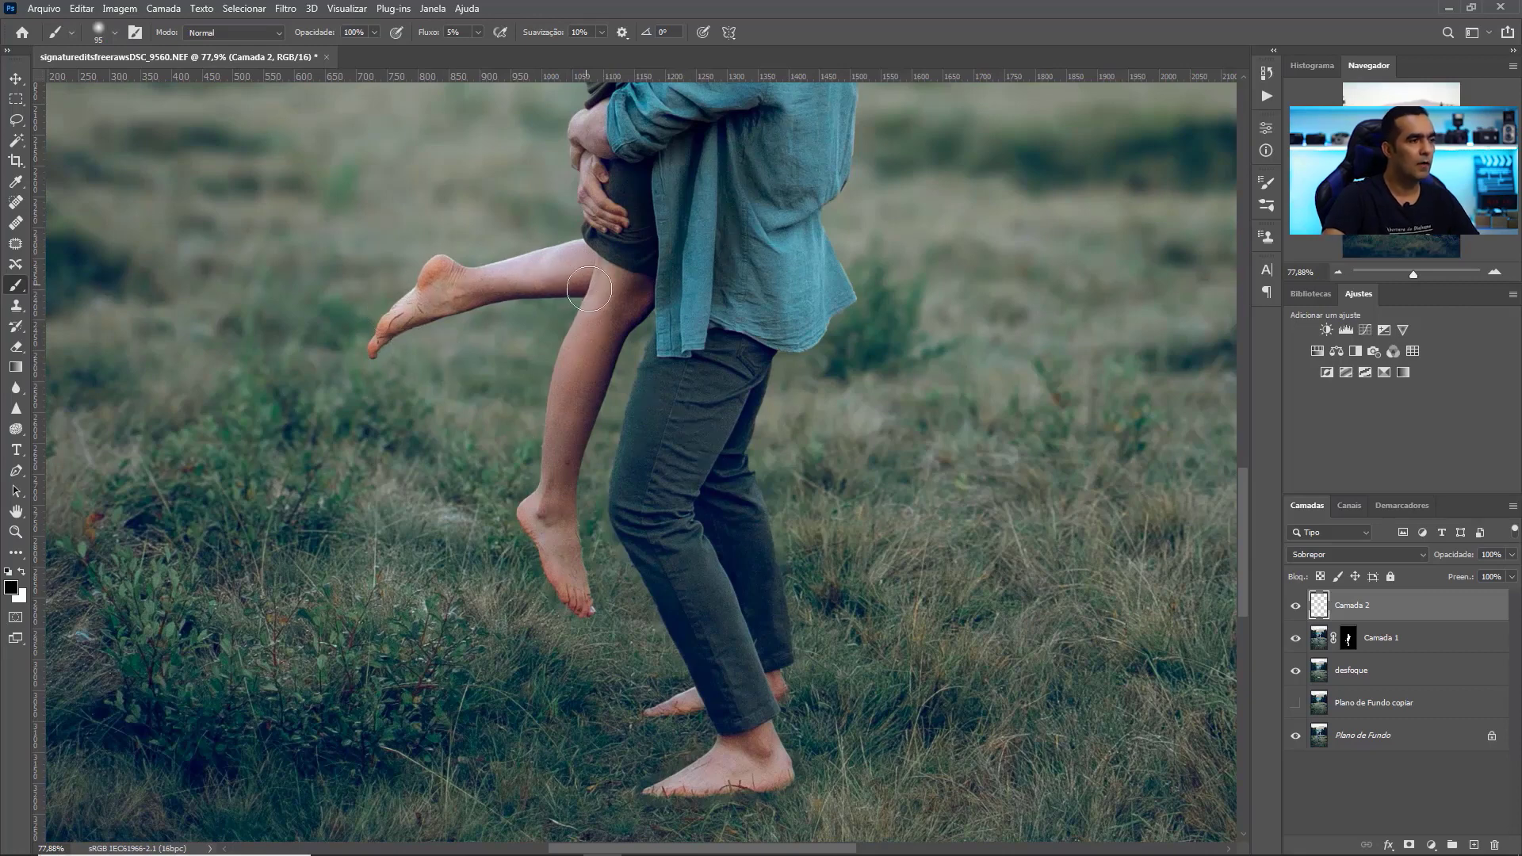
{"action": "left_click_drag", "start_coordinate": [589, 288], "coordinate": [493, 291]}
{"action": "left_click_drag", "start_coordinate": [700, 216], "coordinate": [727, 529]}
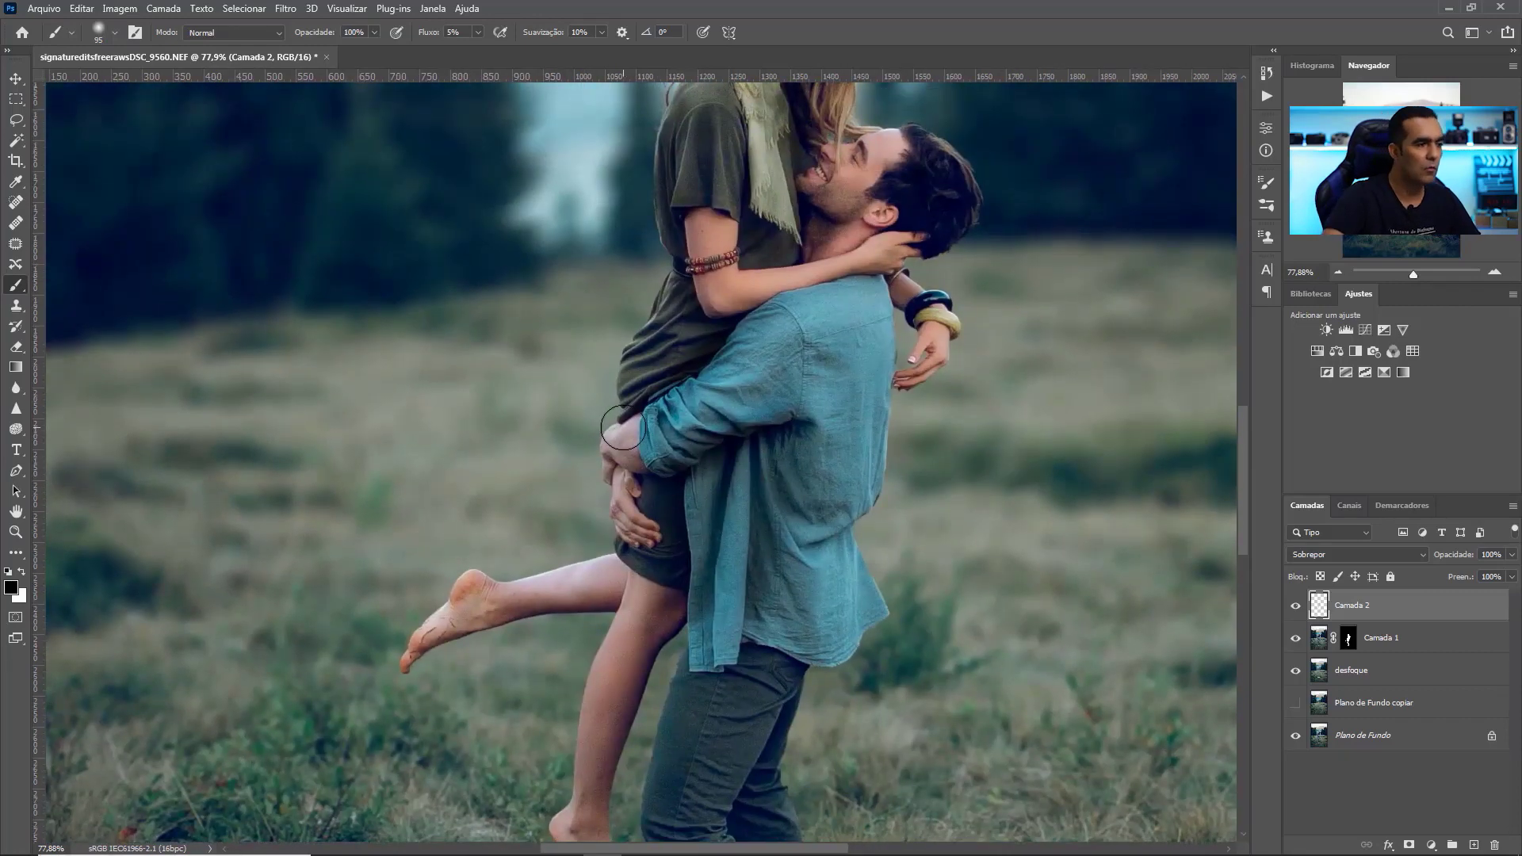
Paint highlights and shadows over the man's shirt tail and trousers on the Overlay layer.
{"action": "key", "text": "x"}
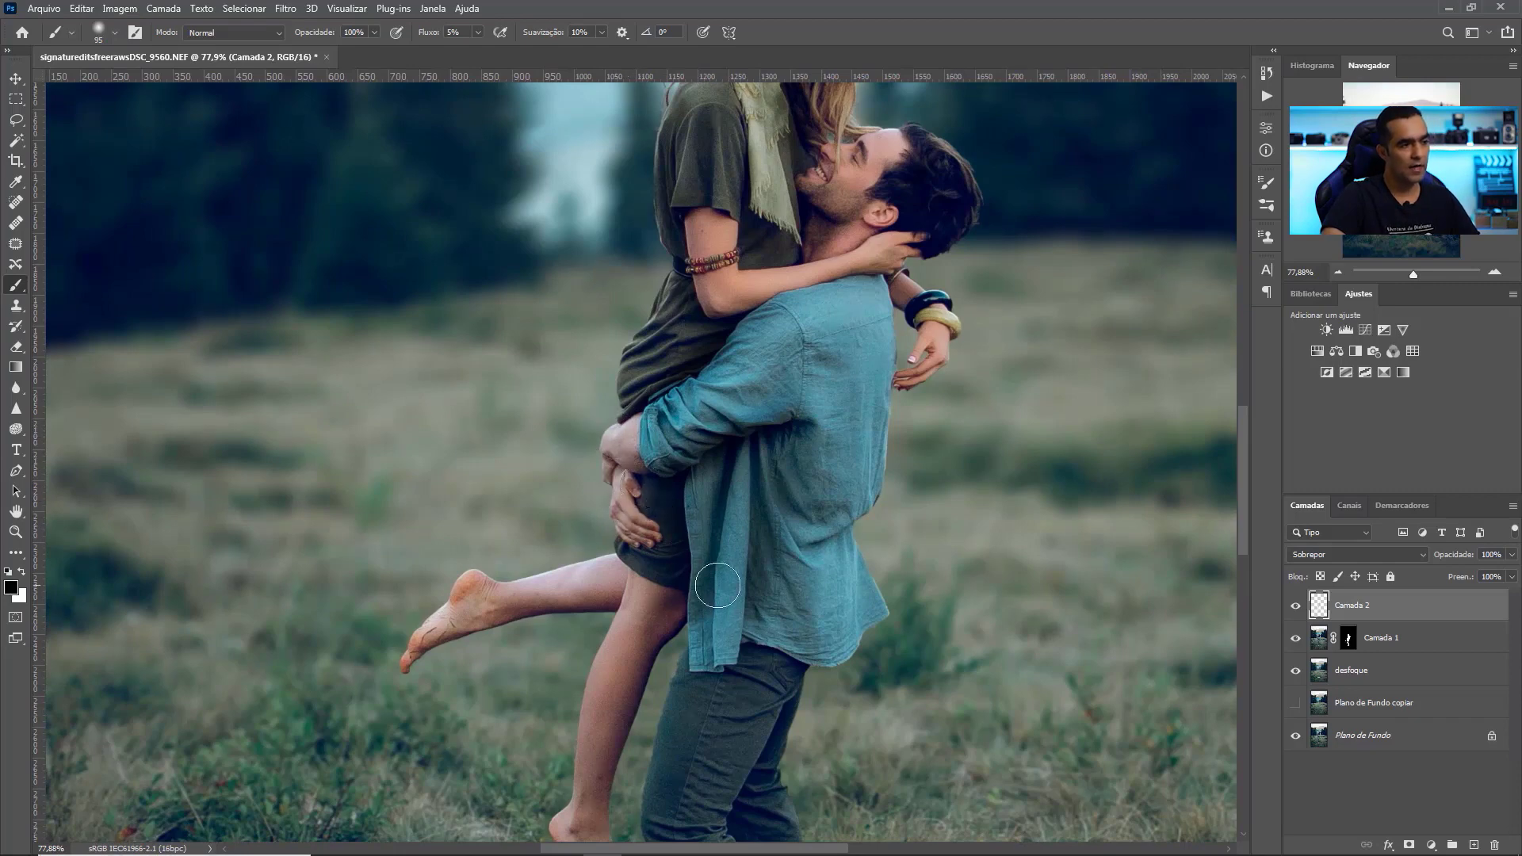
{"action": "key", "text": "x"}
{"action": "left_click_drag", "start_coordinate": [718, 551], "coordinate": [625, 269]}
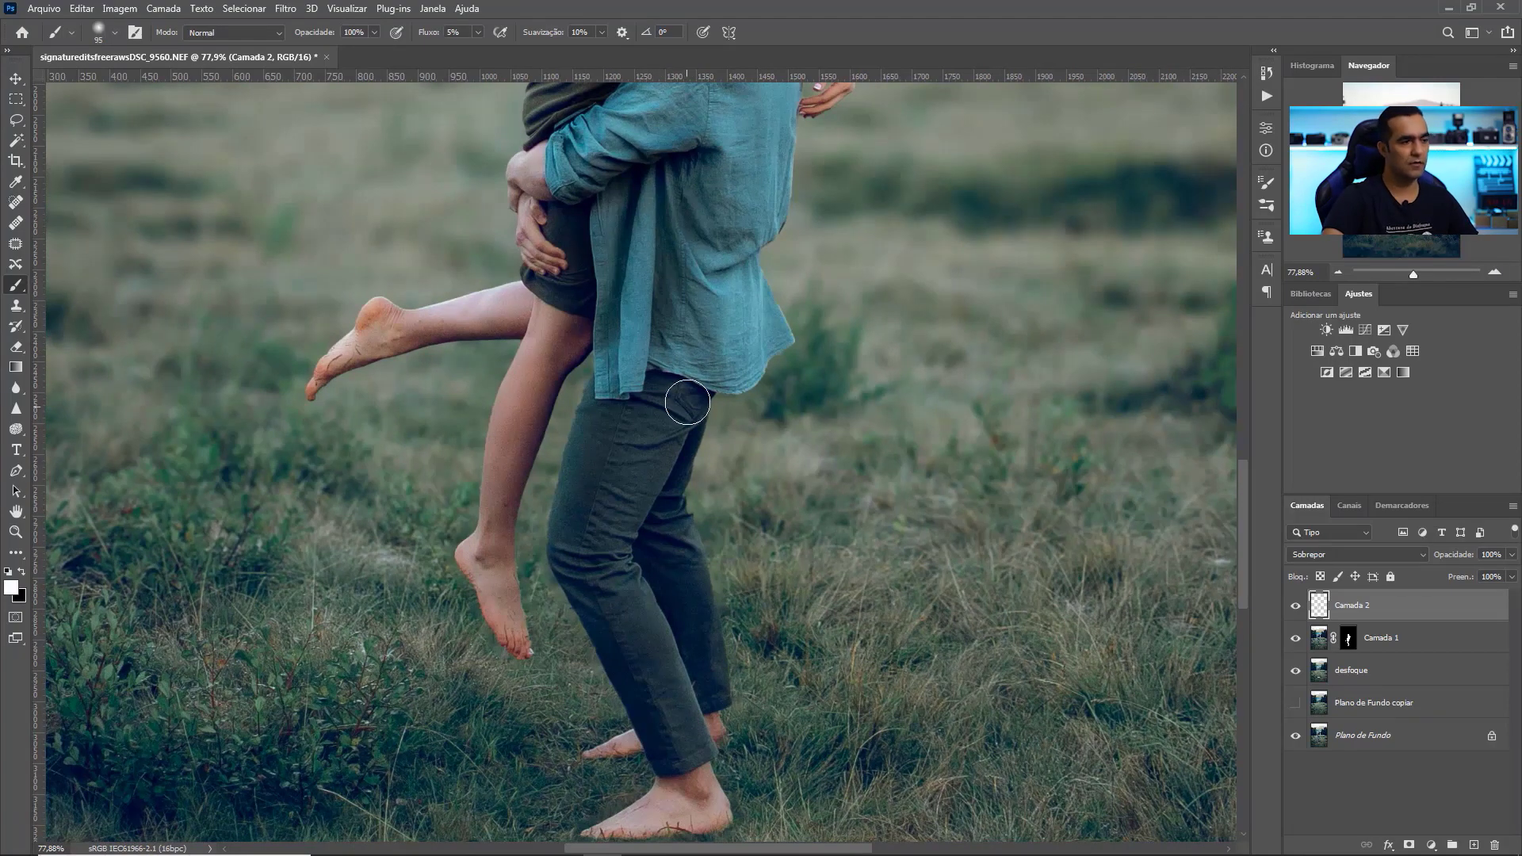
{"action": "key", "text": "x"}
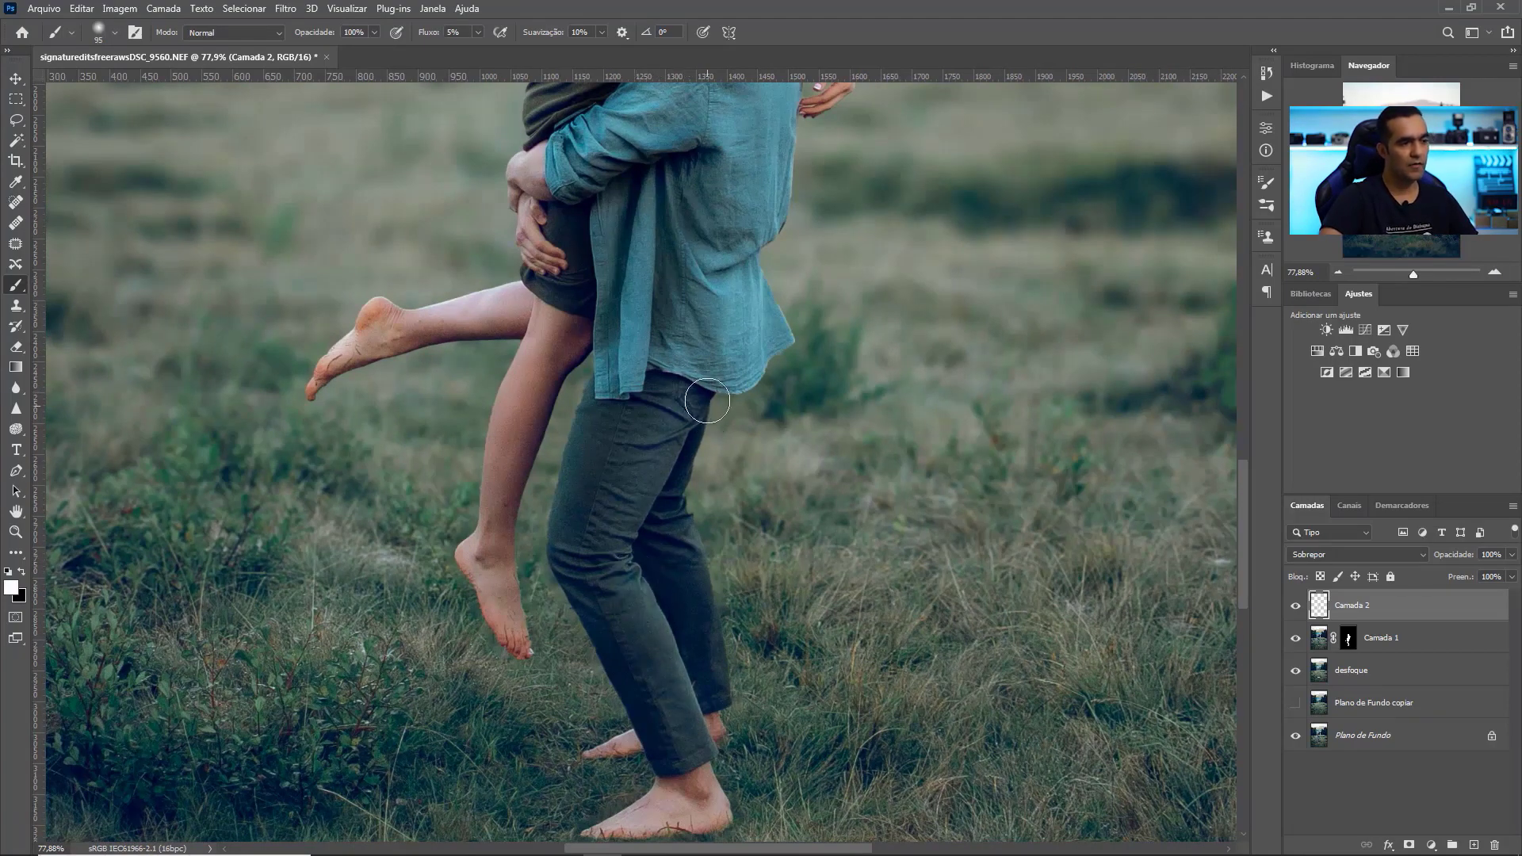
{"action": "left_click_drag", "start_coordinate": [639, 717], "coordinate": [669, 502]}
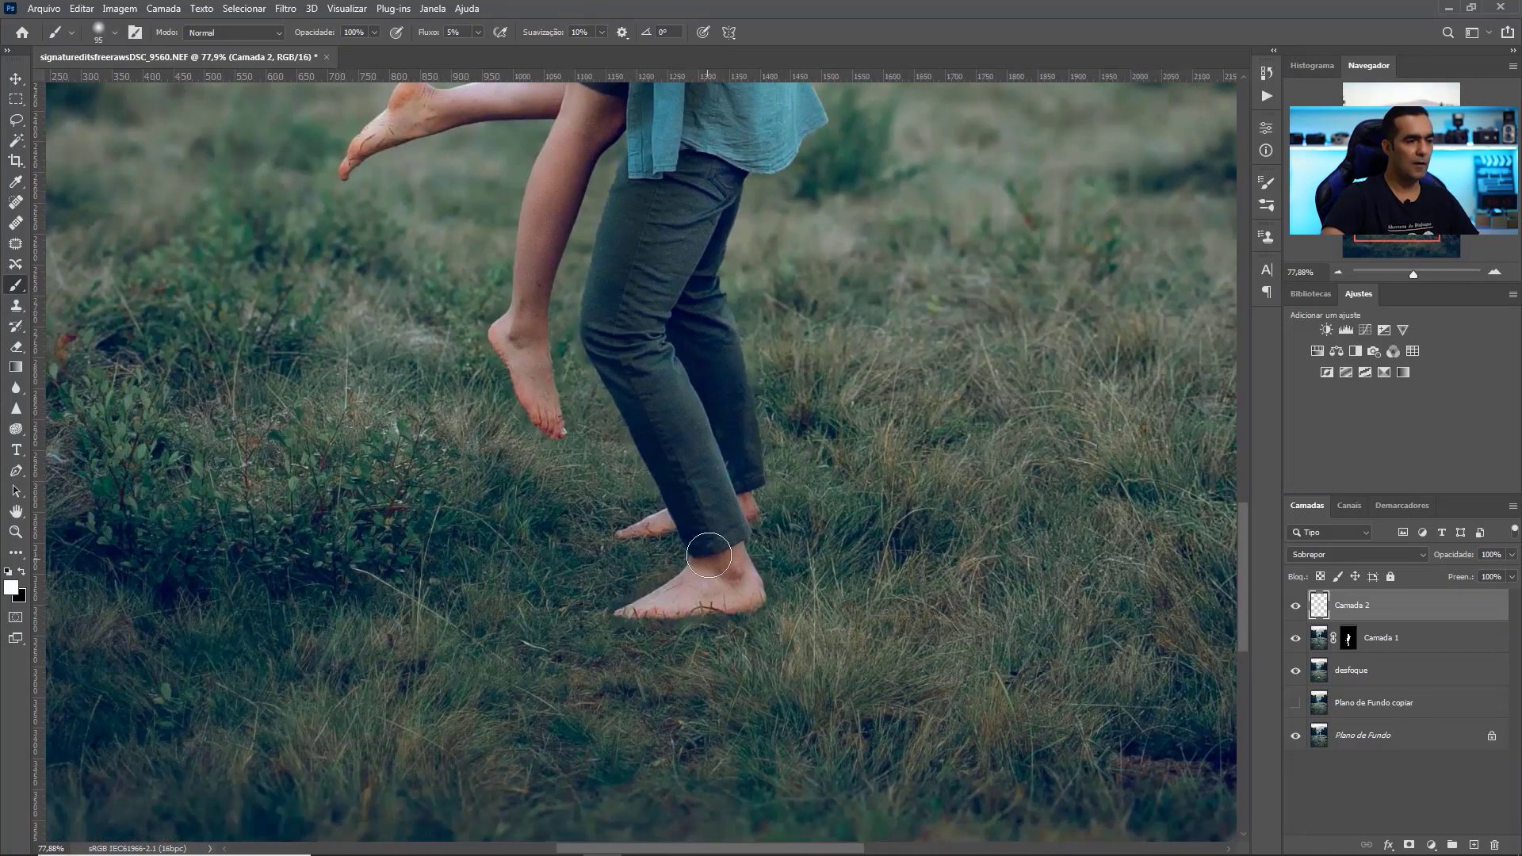
{"action": "key", "text": "x"}
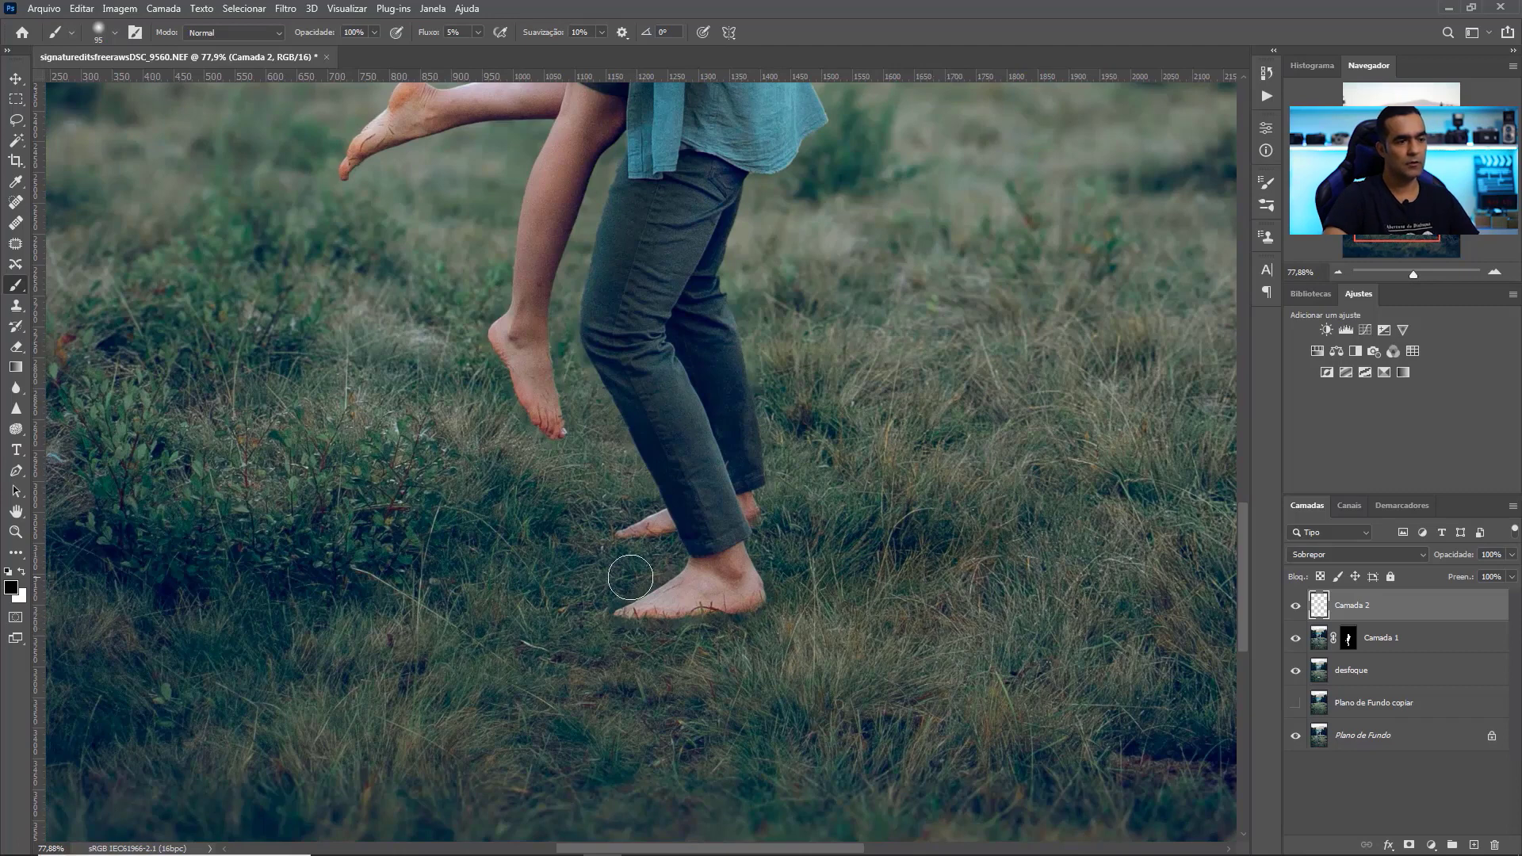
Enlarge the soft brush to 416 px and darken the grass around the couple with black on the Overlay layer.
{"action": "right_click", "coordinate": [910, 448]}
{"action": "left_click", "coordinate": [1080, 482]}
{"action": "left_click", "coordinate": [263, 581]}
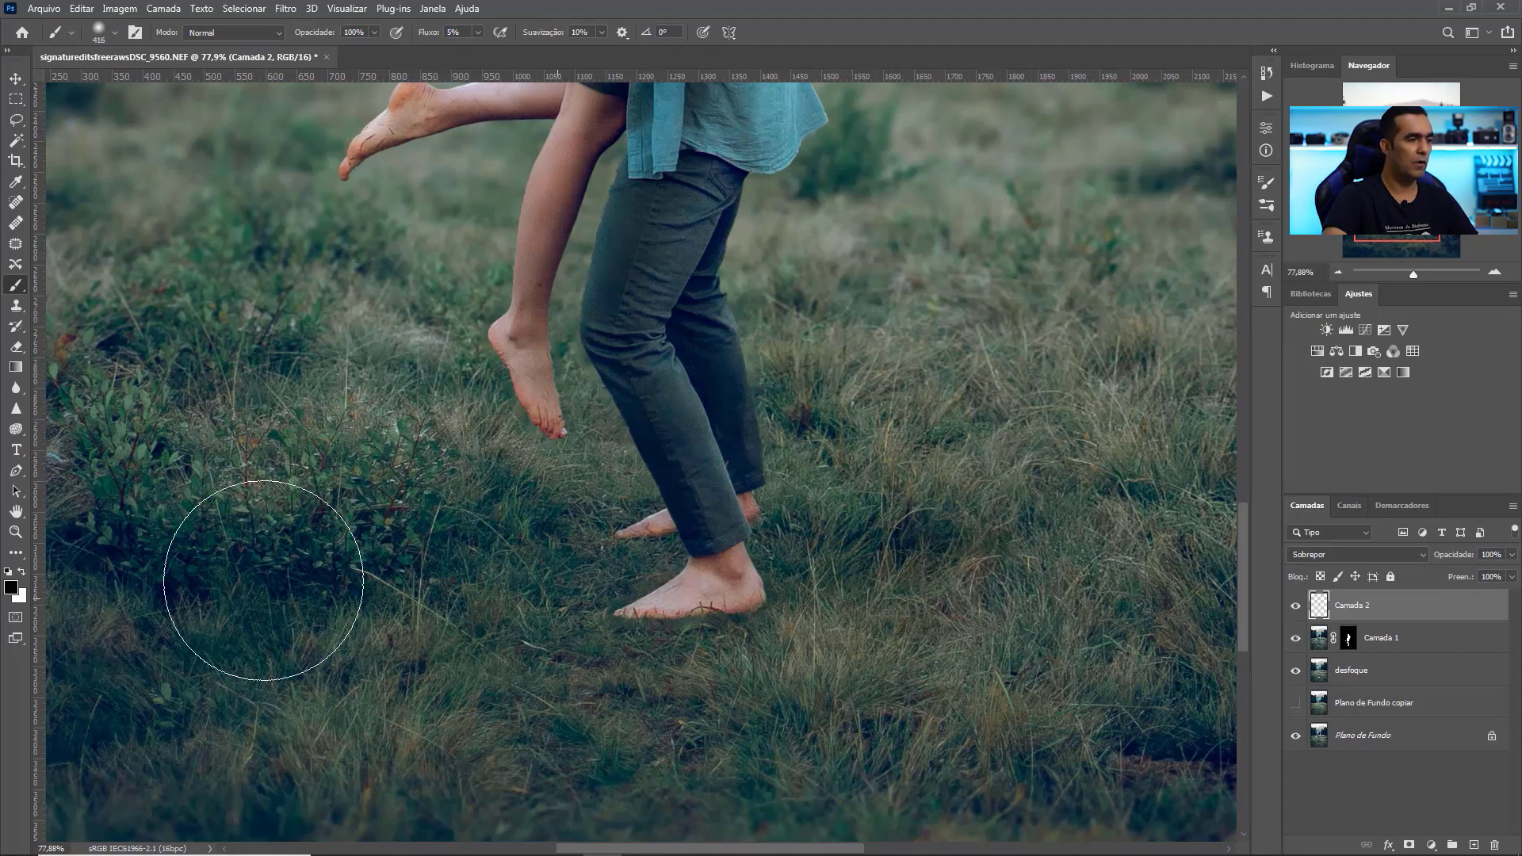
Compare the photo with and without the painted shadows and highlights by toggling the Overlay layer's visibility.
{"action": "left_click", "coordinate": [1406, 272]}
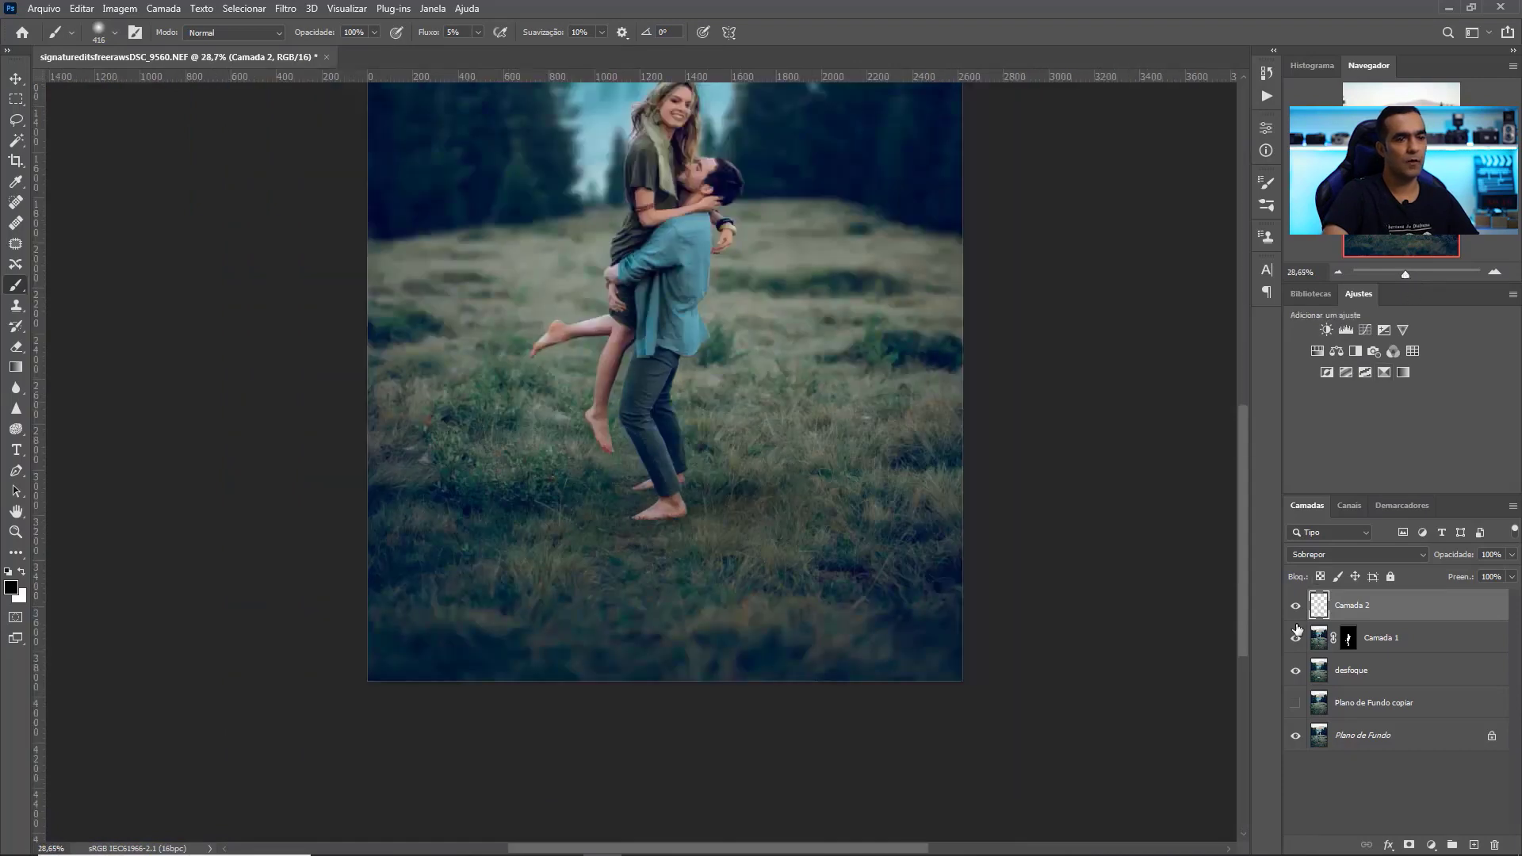
{"action": "left_click", "coordinate": [1296, 611]}
{"action": "left_click", "coordinate": [1295, 608]}
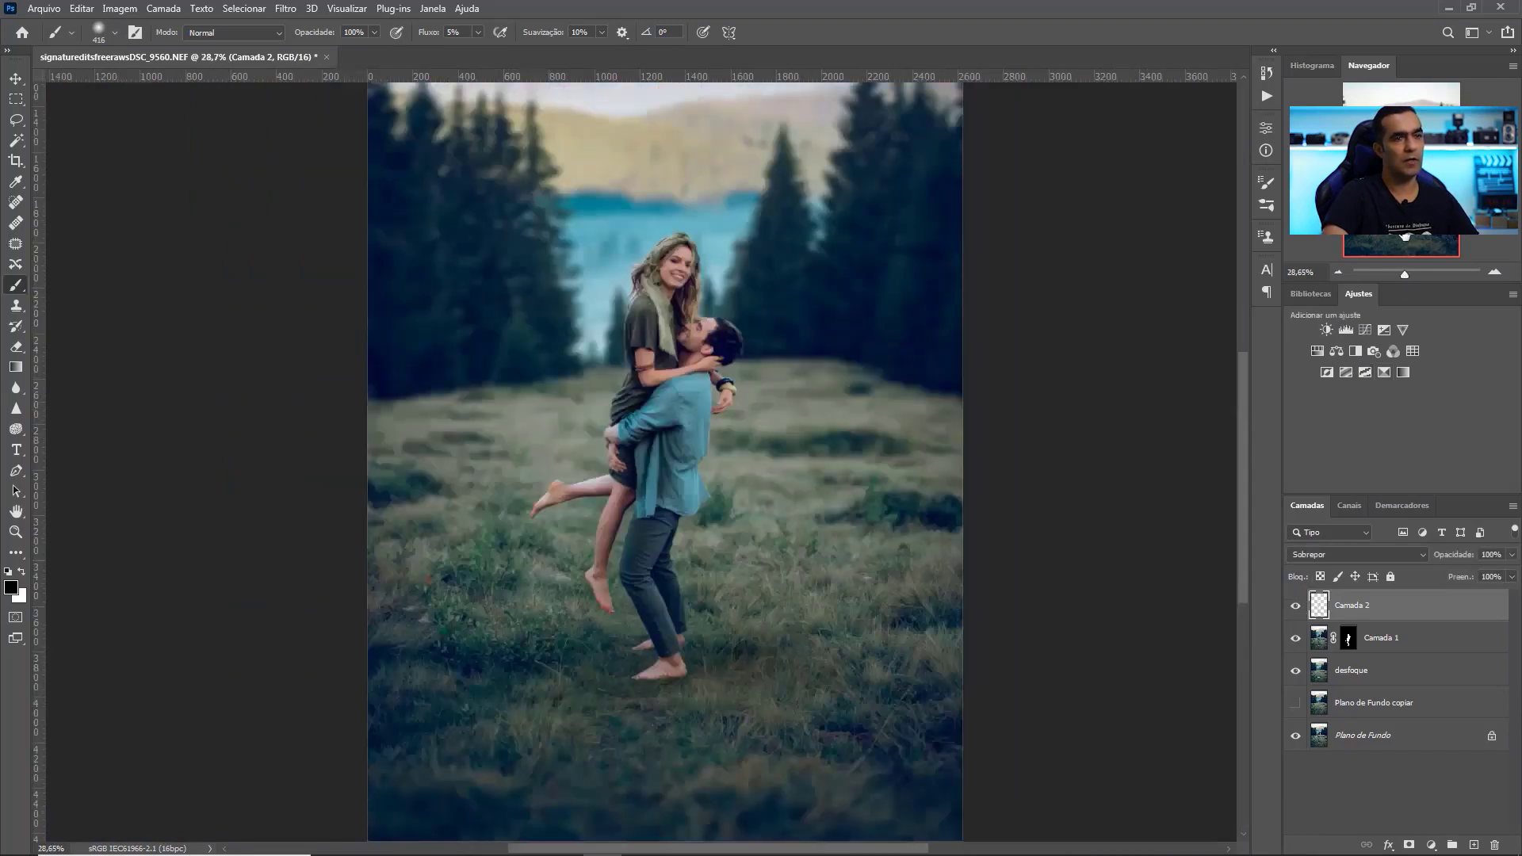
{"action": "scroll", "coordinate": [687, 317], "scroll_direction": "up", "scroll_amount": 3}
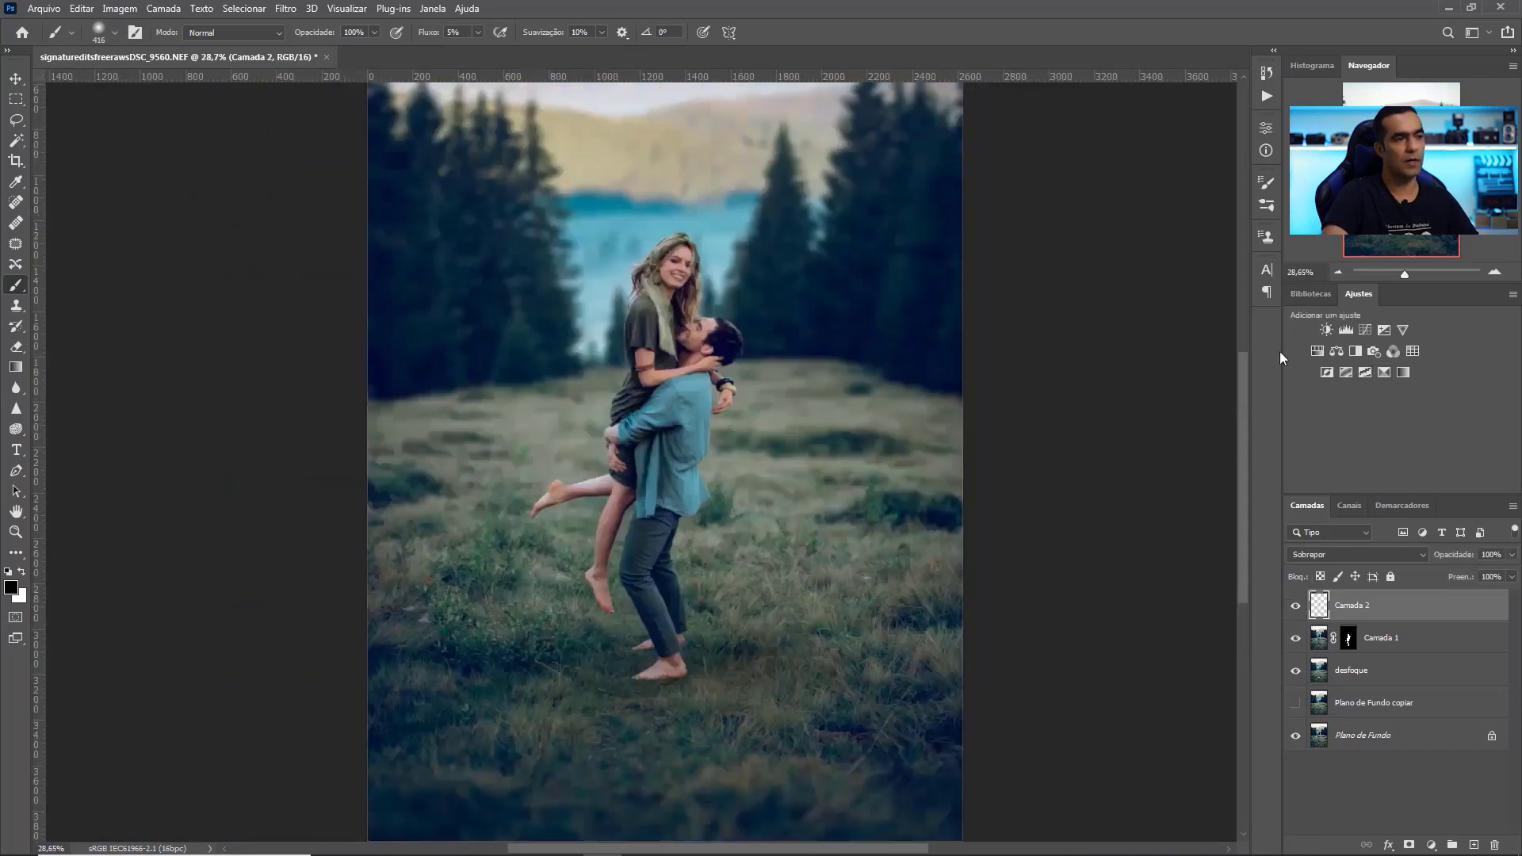
{"action": "left_click", "coordinate": [1296, 609]}
{"action": "left_click", "coordinate": [1297, 611]}
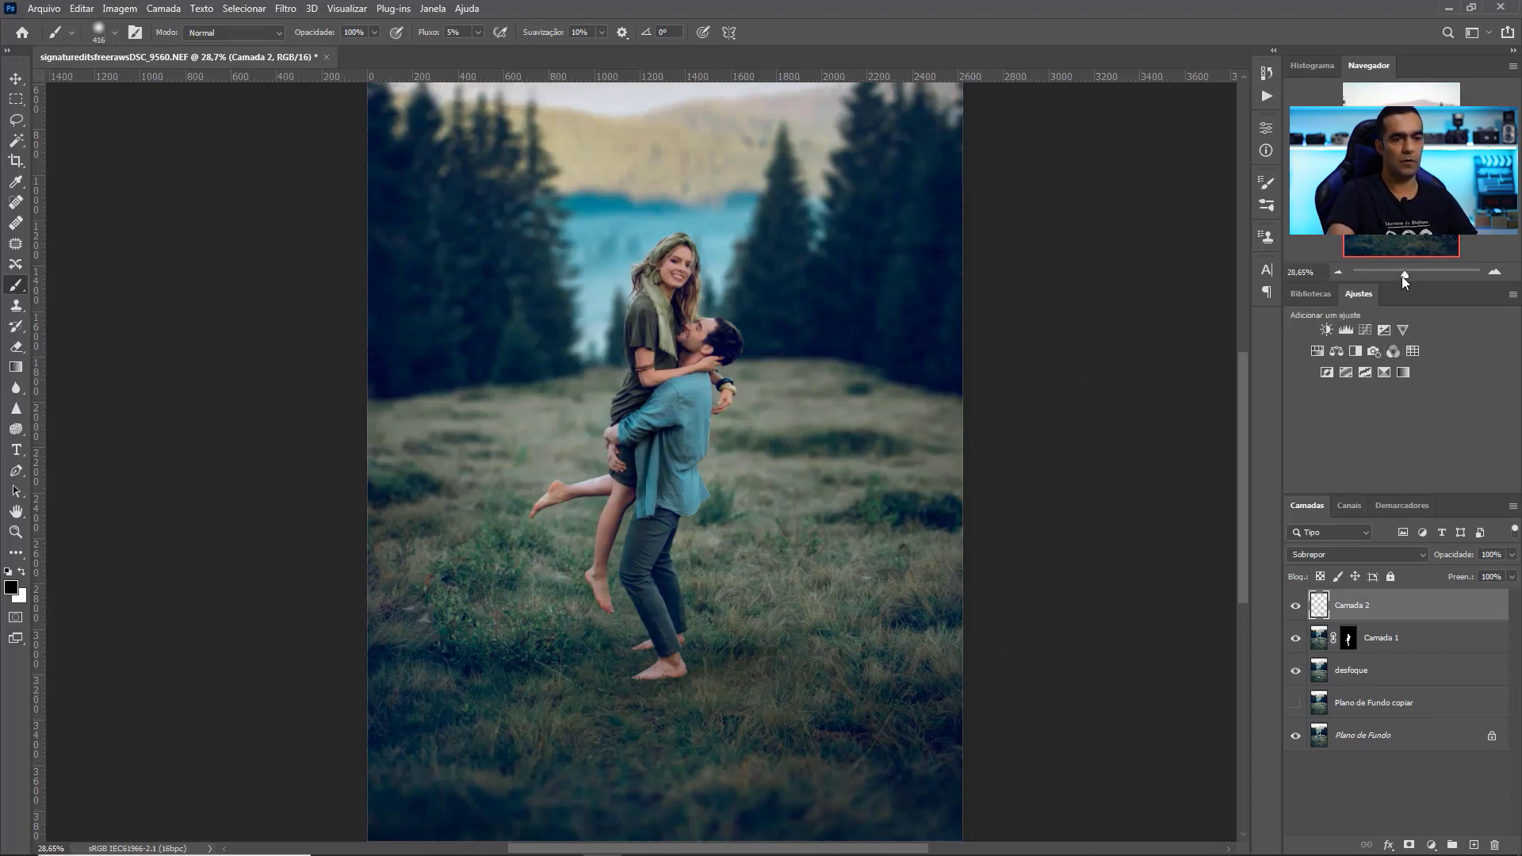
Place the Light Flare 40 image above the other layers, rotated -90° and scaled to 169.28% so it covers the photo.
{"action": "left_click", "coordinate": [1401, 274]}
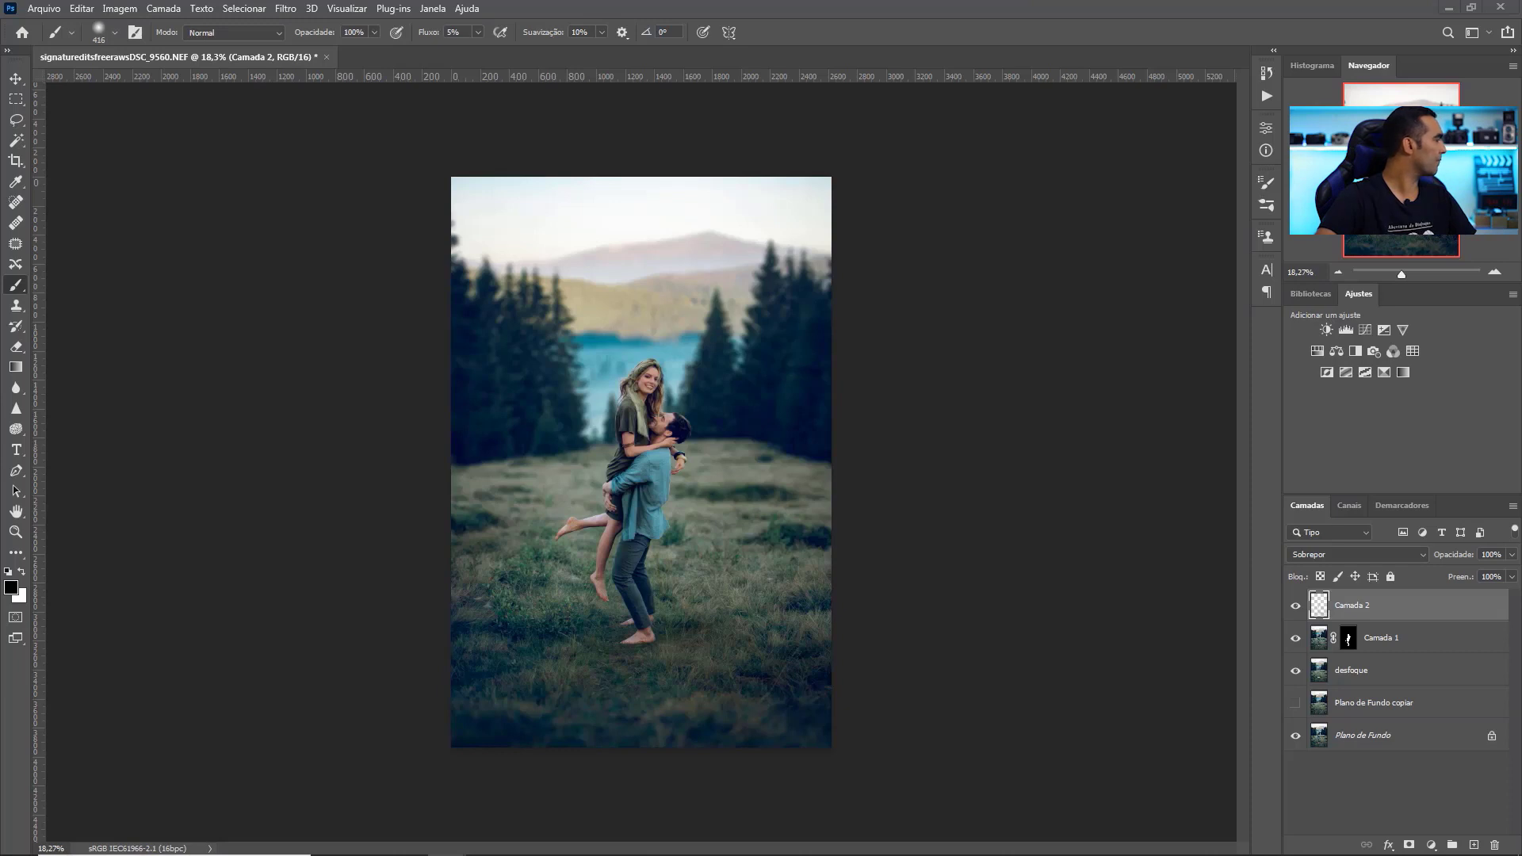
{"action": "left_click_drag", "start_coordinate": [831, 455], "coordinate": [716, 435]}
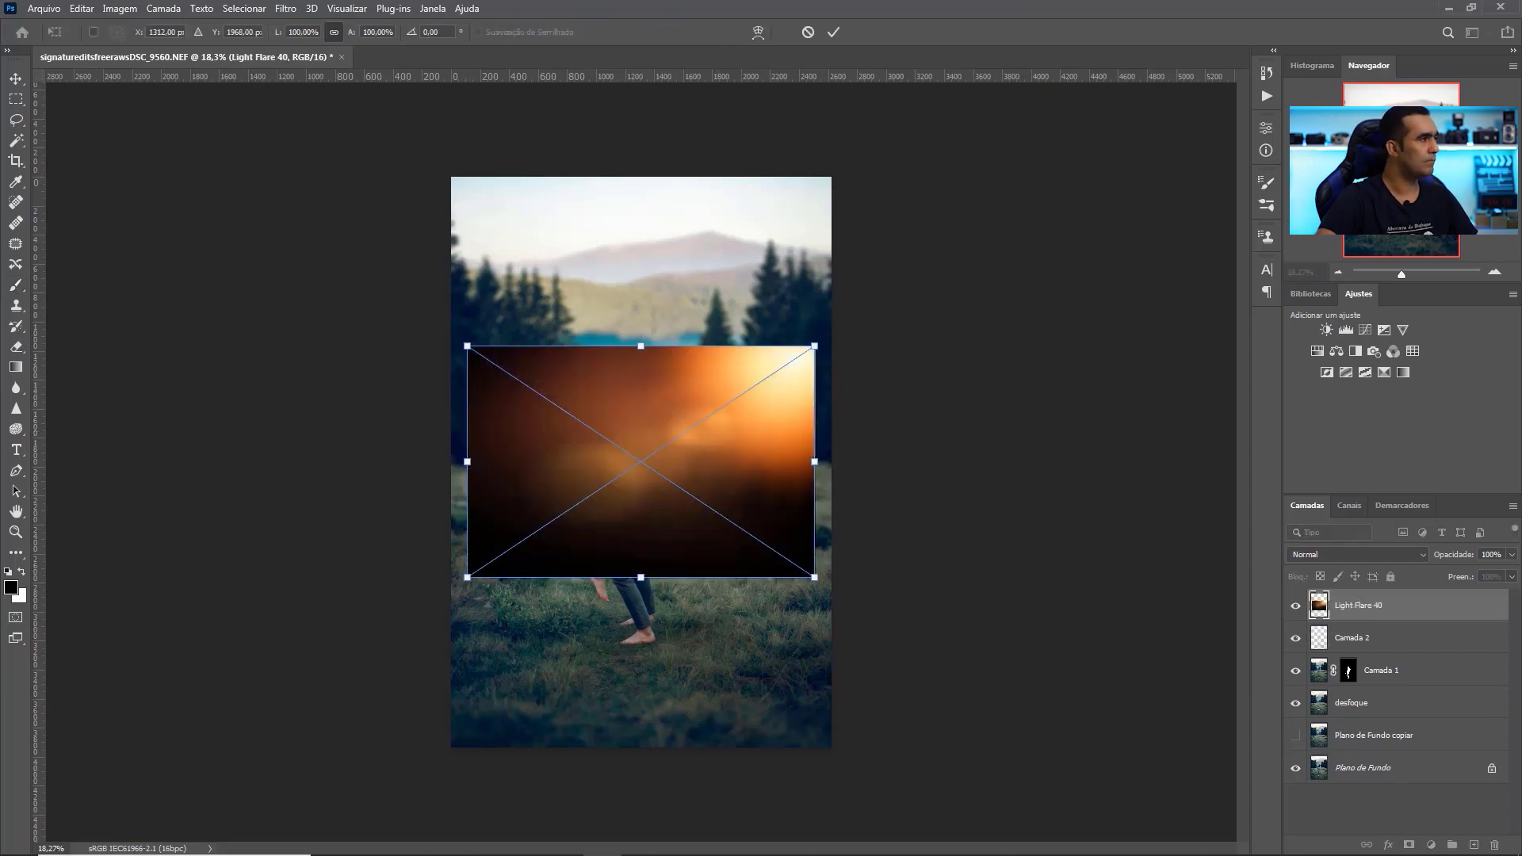
{"action": "left_click_drag", "start_coordinate": [816, 238], "coordinate": [425, 241]}
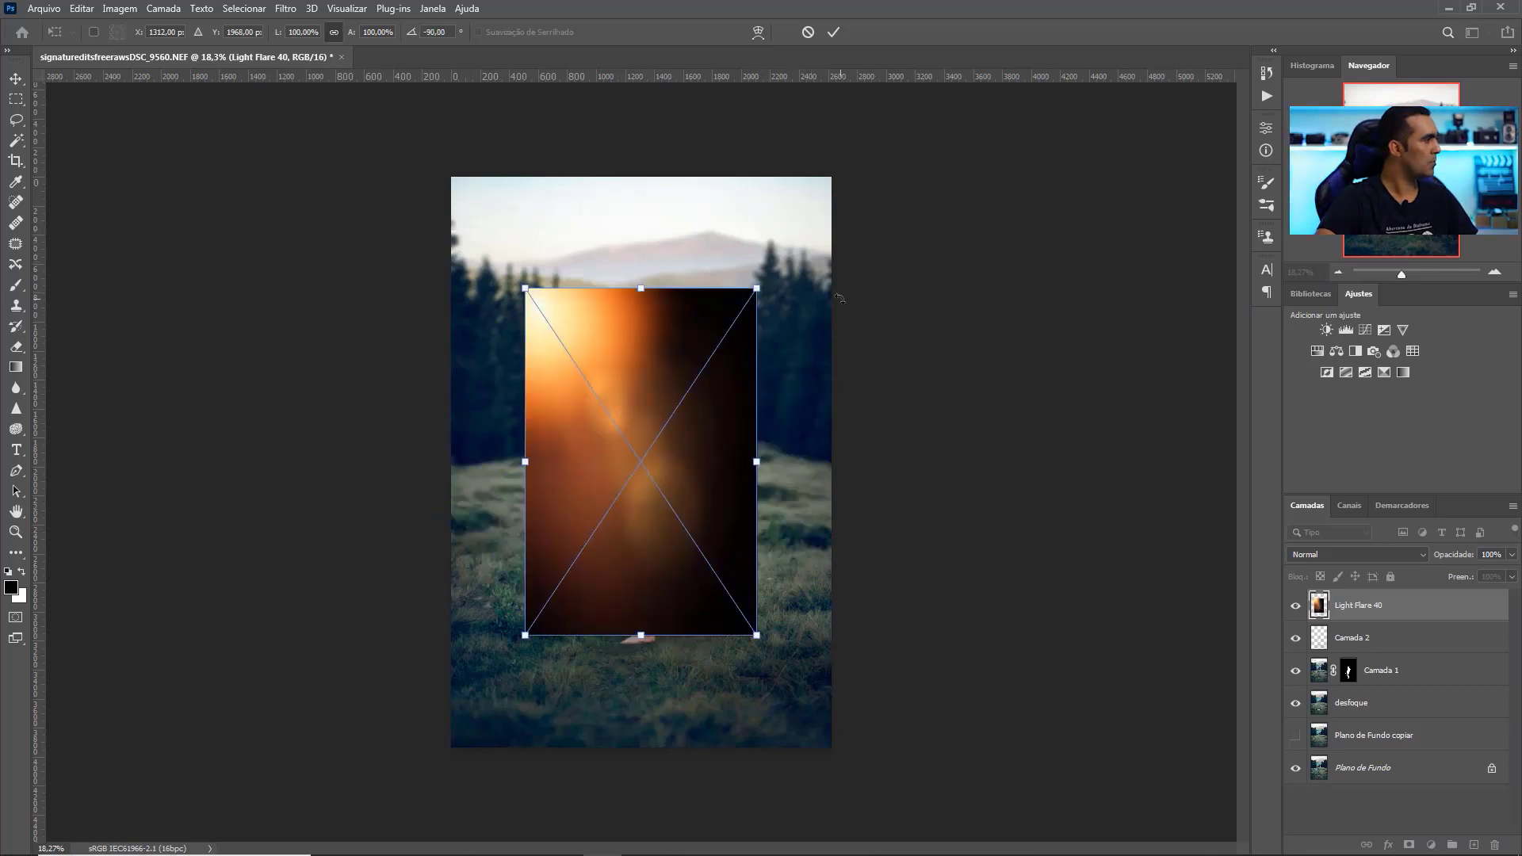
{"action": "left_click_drag", "start_coordinate": [760, 292], "coordinate": [841, 173]}
{"action": "key", "text": "Return"}
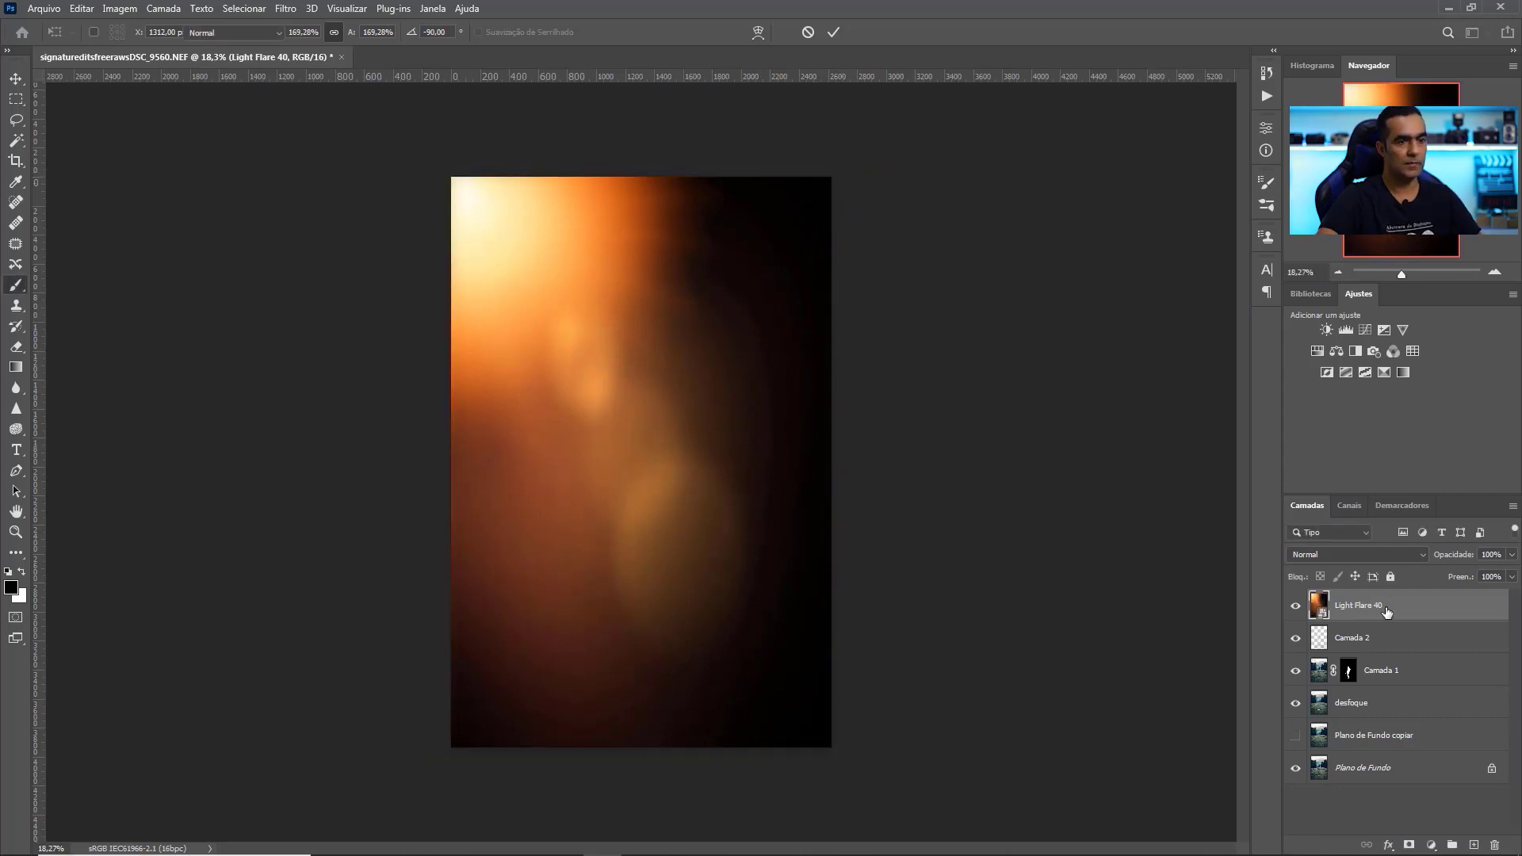
Set the Light Flare 40 layer's blend mode to Divisão (Screen) and add a white layer mask to it.
{"action": "left_click", "coordinate": [1359, 553]}
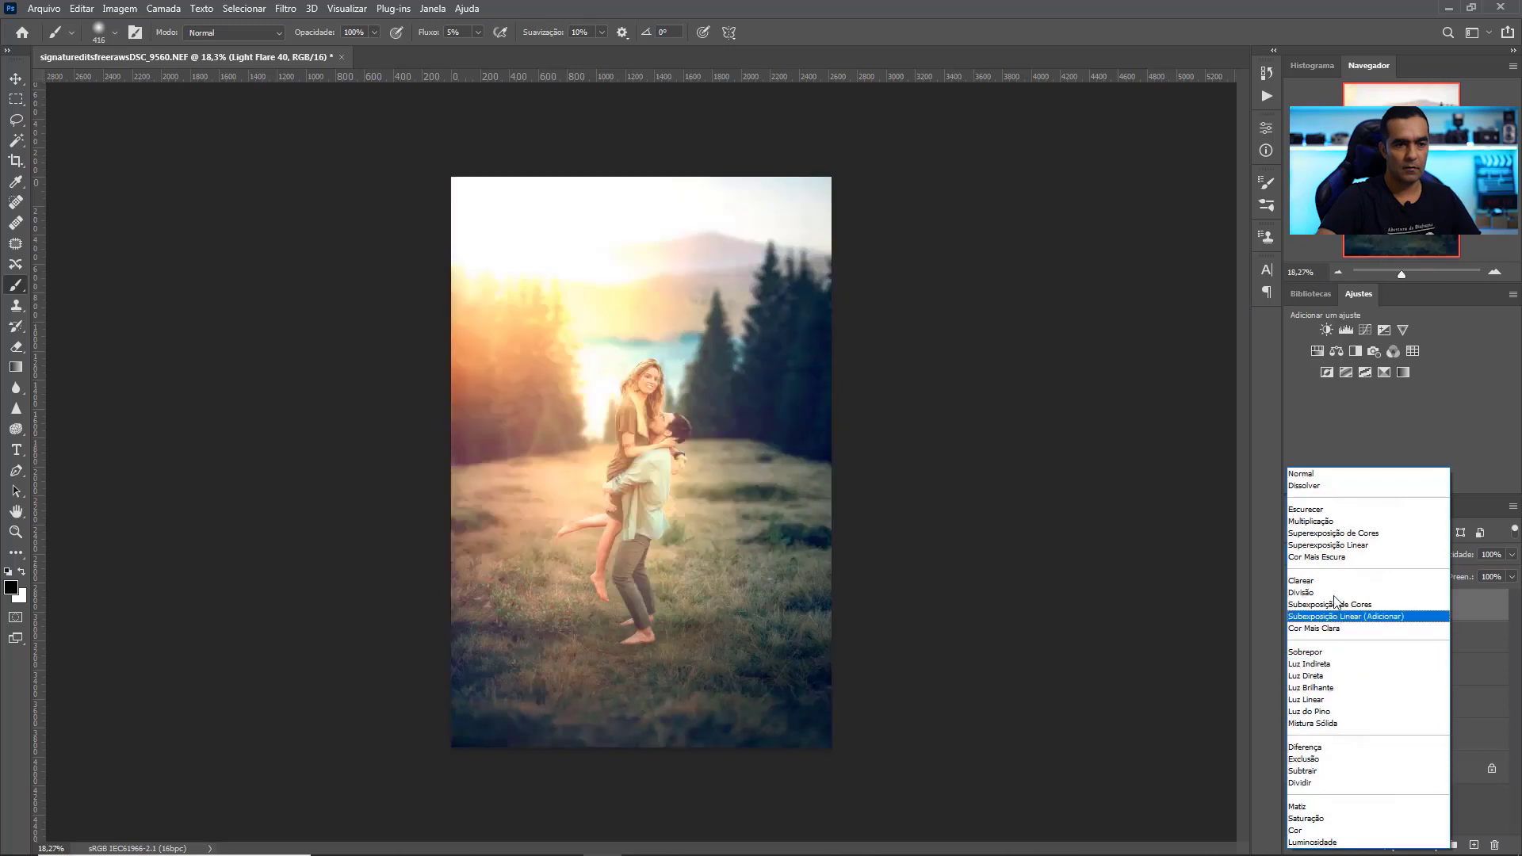
{"action": "left_click", "coordinate": [1334, 593]}
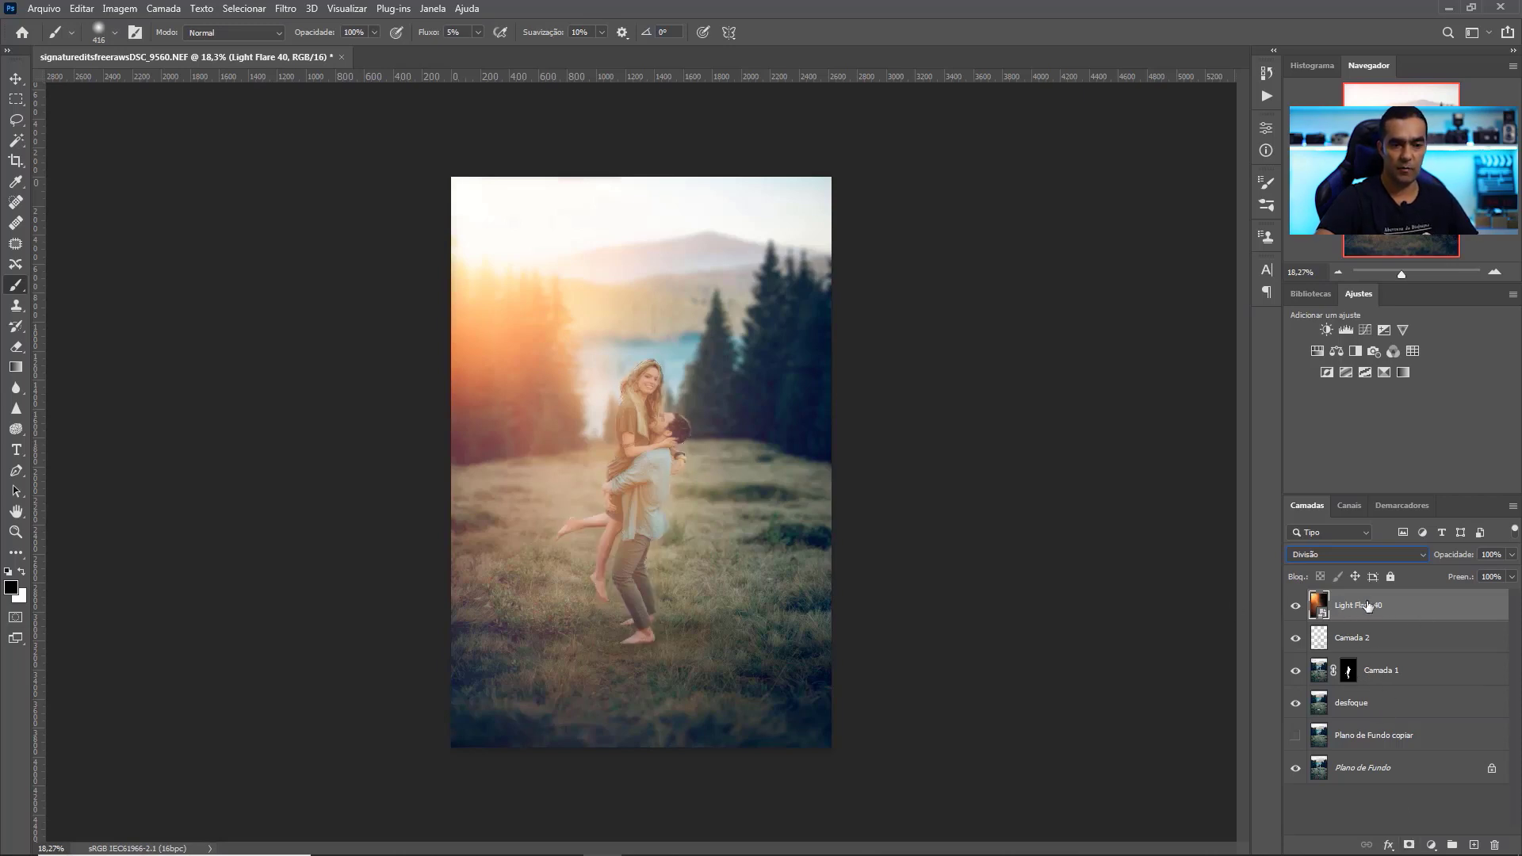
{"action": "left_click", "coordinate": [1409, 845]}
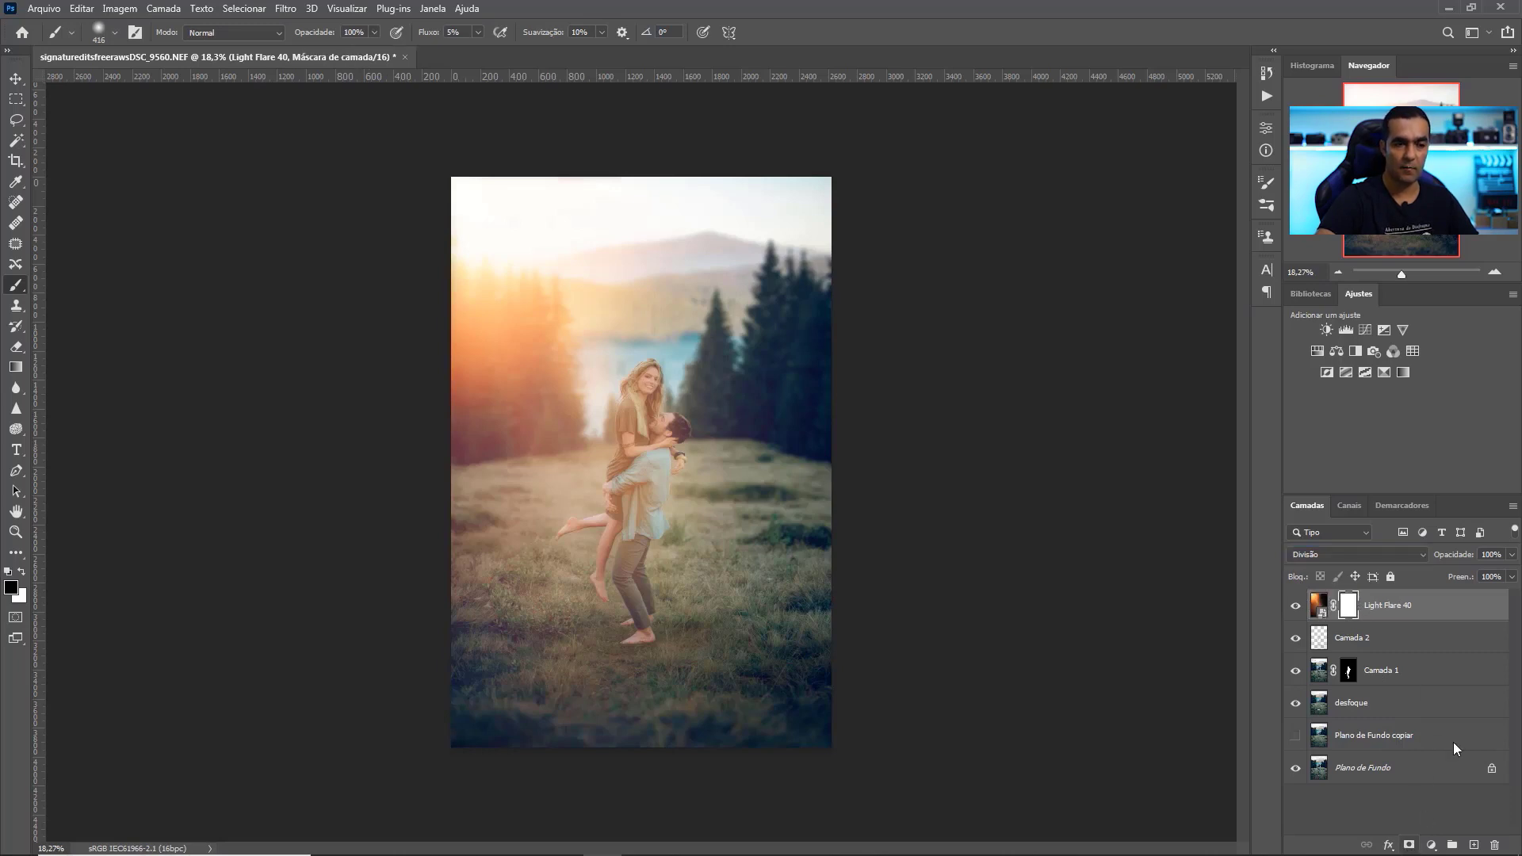
Select the couple from the Camada 1 mask and paint them black on the flare's mask with a soft 461 px brush, then deselect.
{"action": "left_click", "coordinate": [1352, 676], "text": "ctrl"}
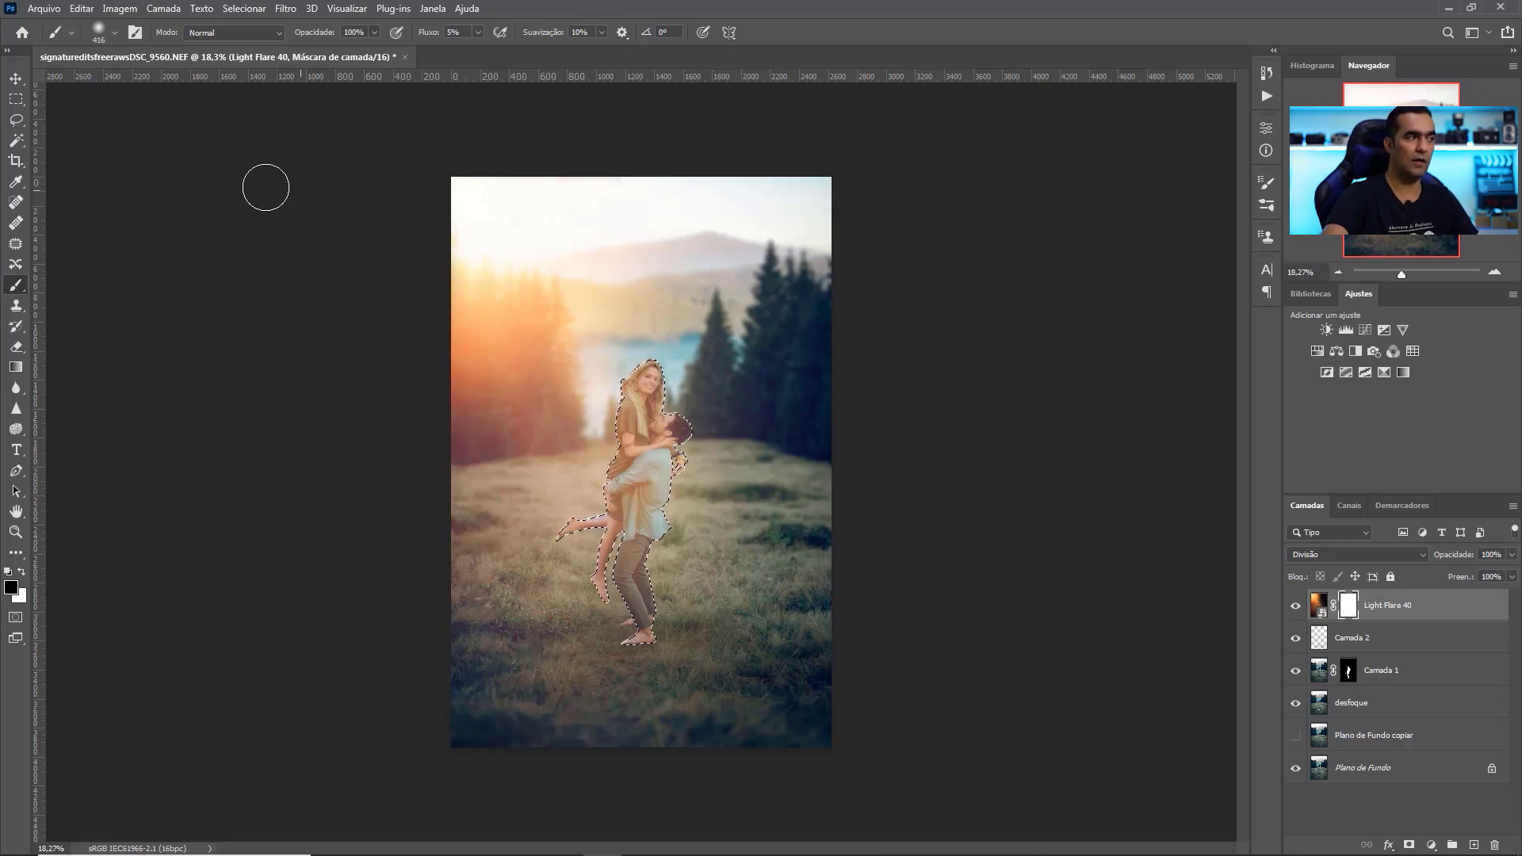
{"action": "right_click", "coordinate": [733, 420]}
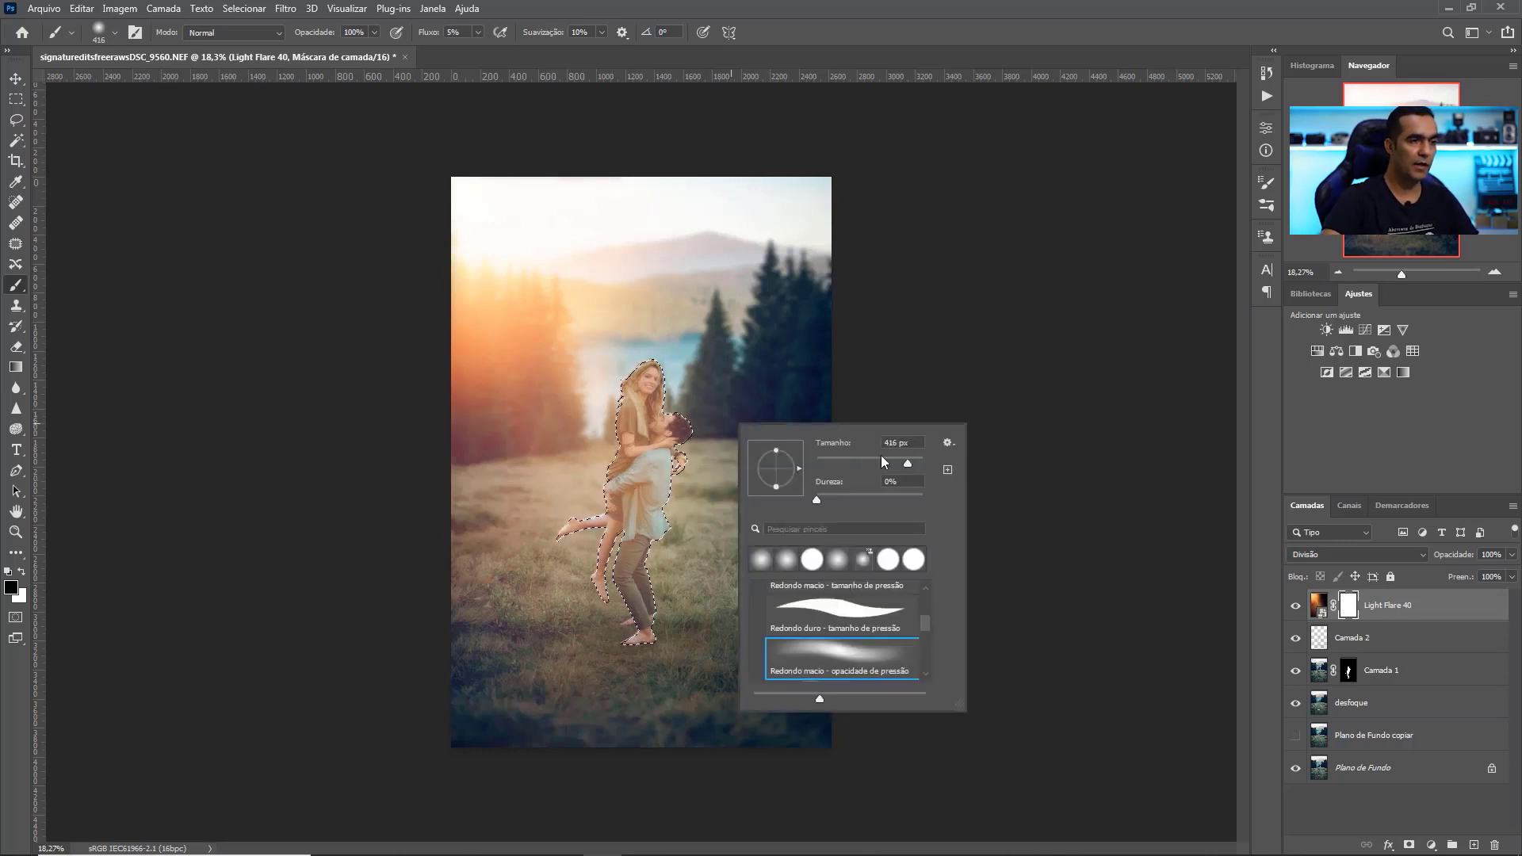
{"action": "left_click", "coordinate": [910, 461]}
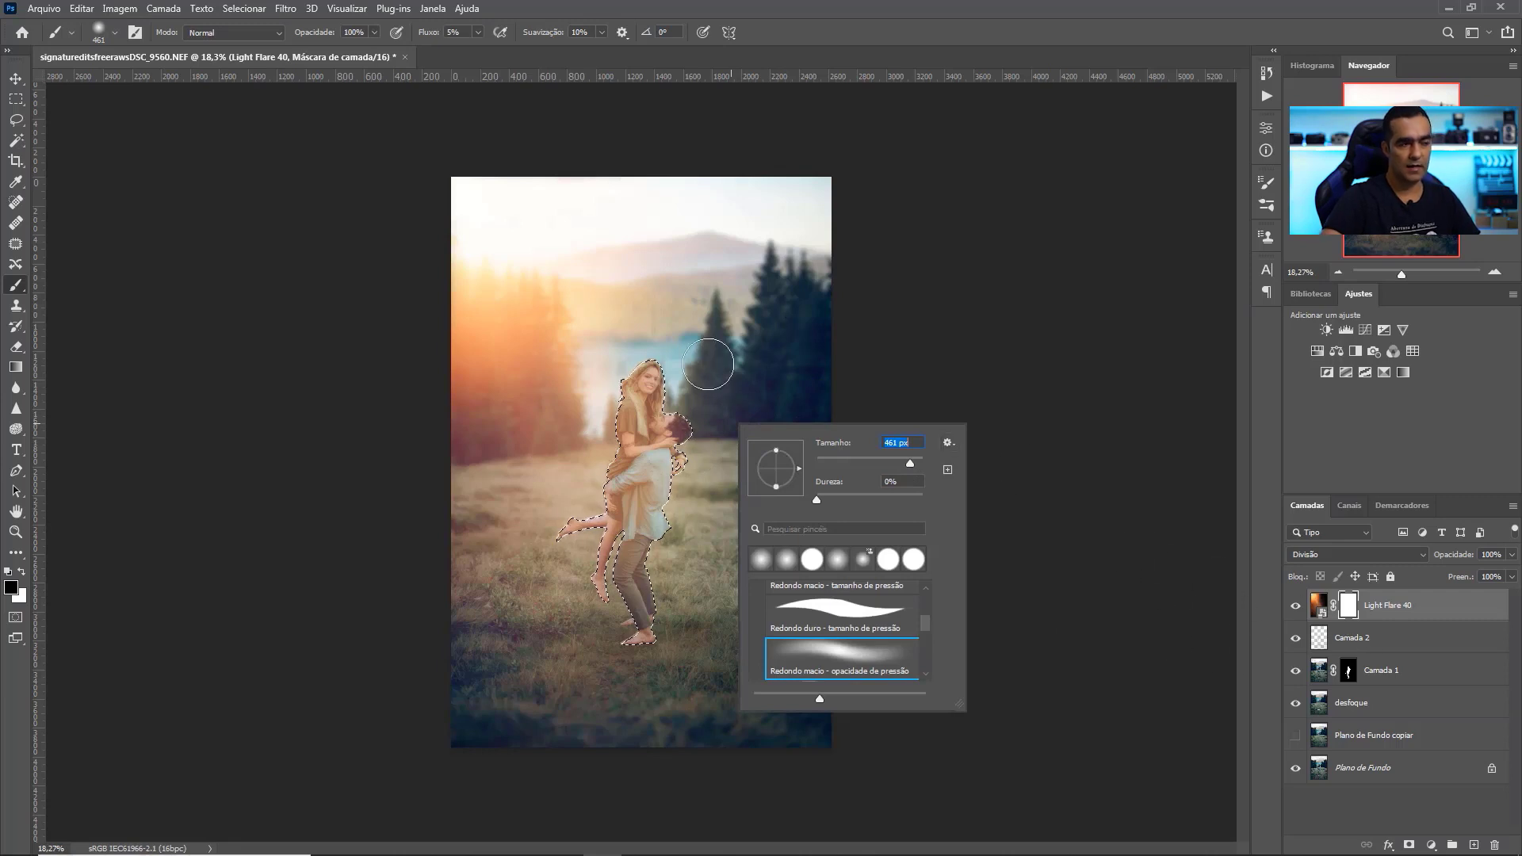
{"action": "left_click", "coordinate": [651, 372]}
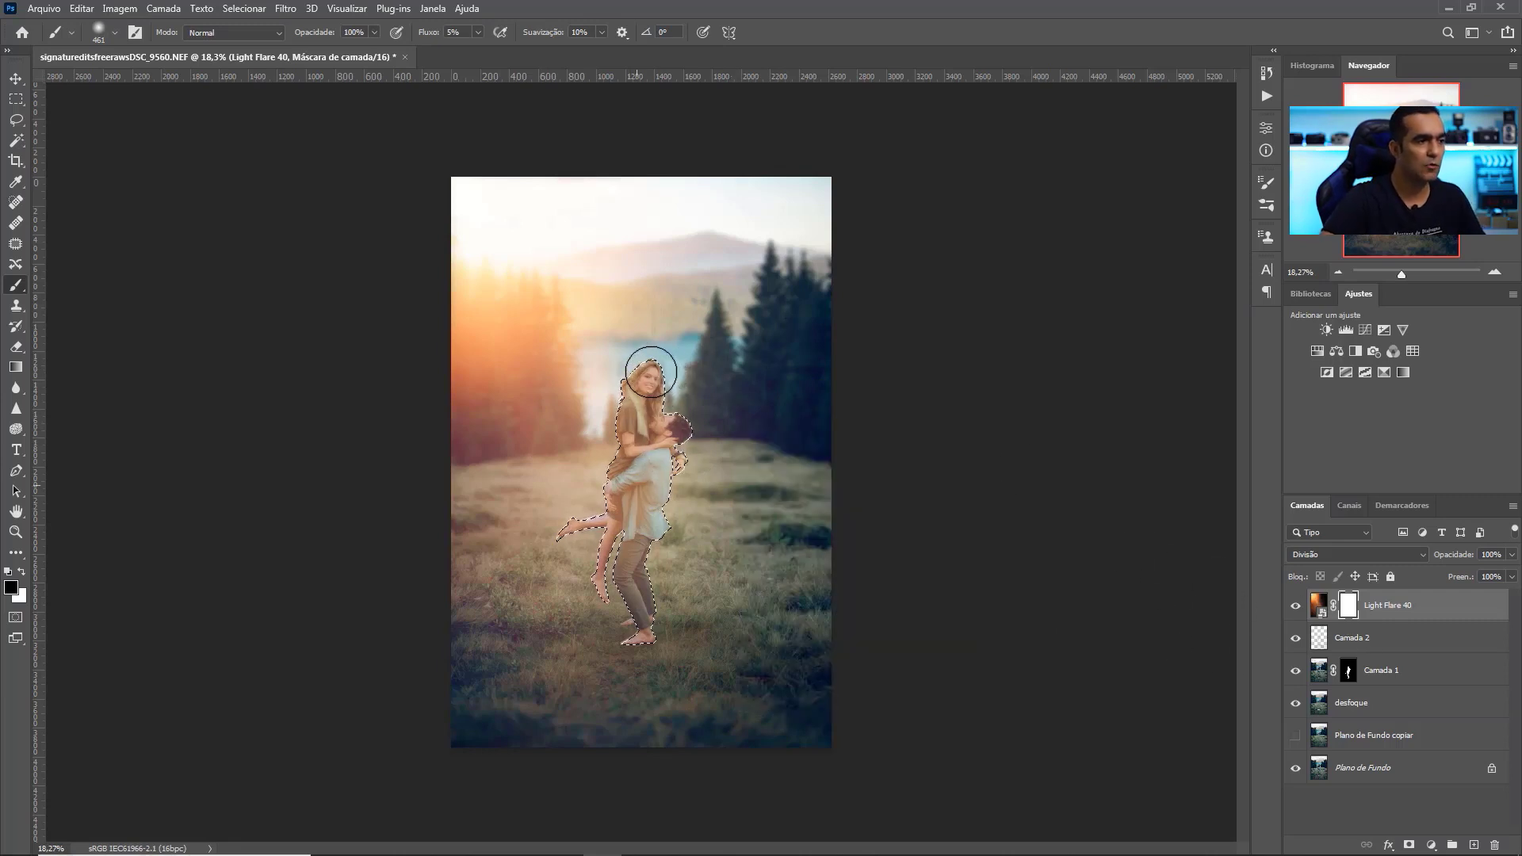
{"action": "left_click_drag", "start_coordinate": [1401, 274], "coordinate": [1405, 272]}
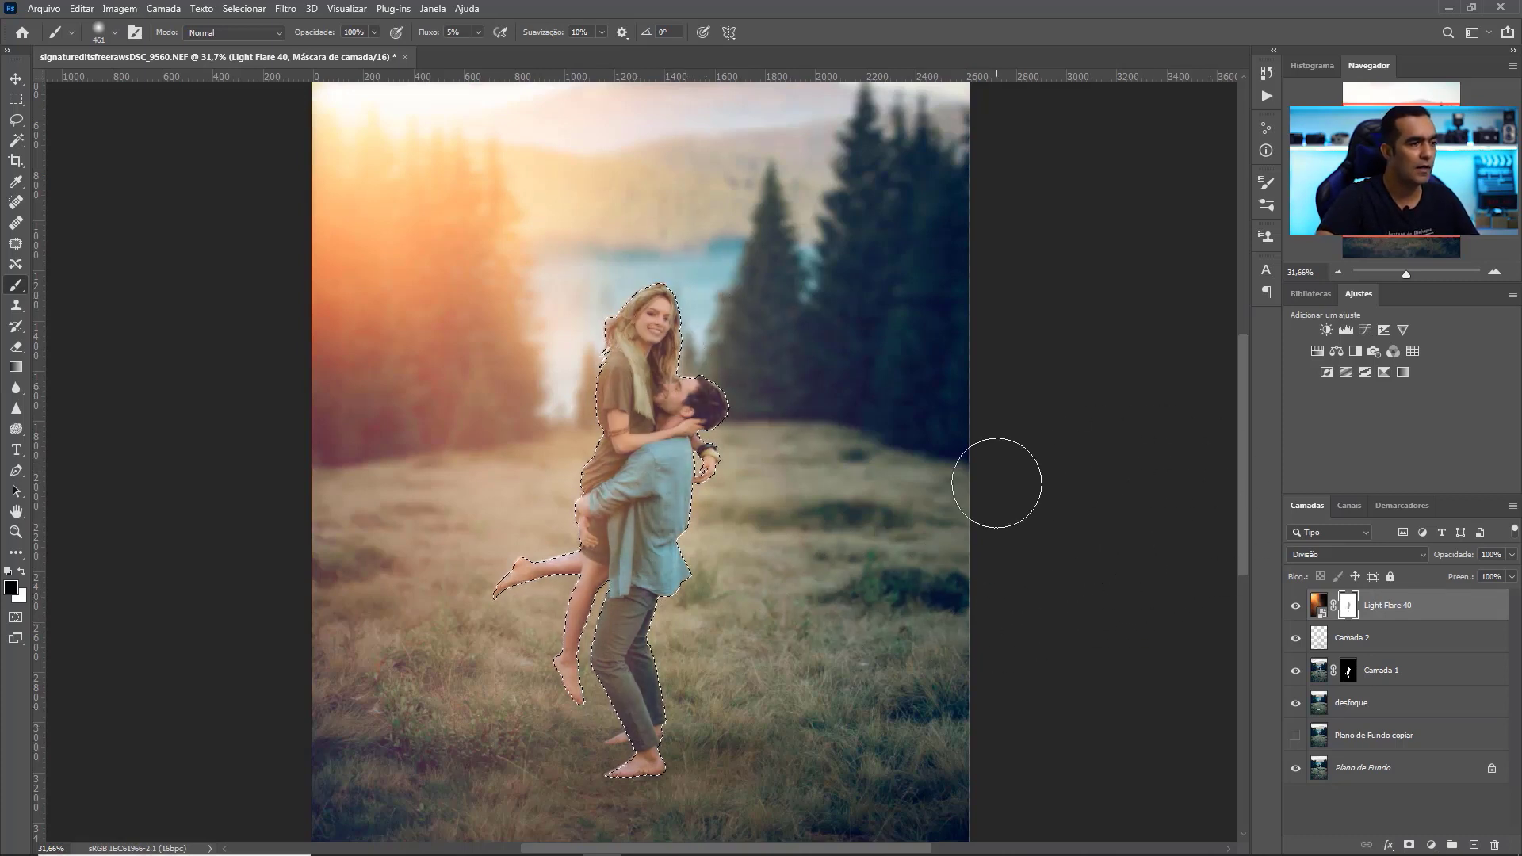
{"action": "key", "text": "ctrl+d"}
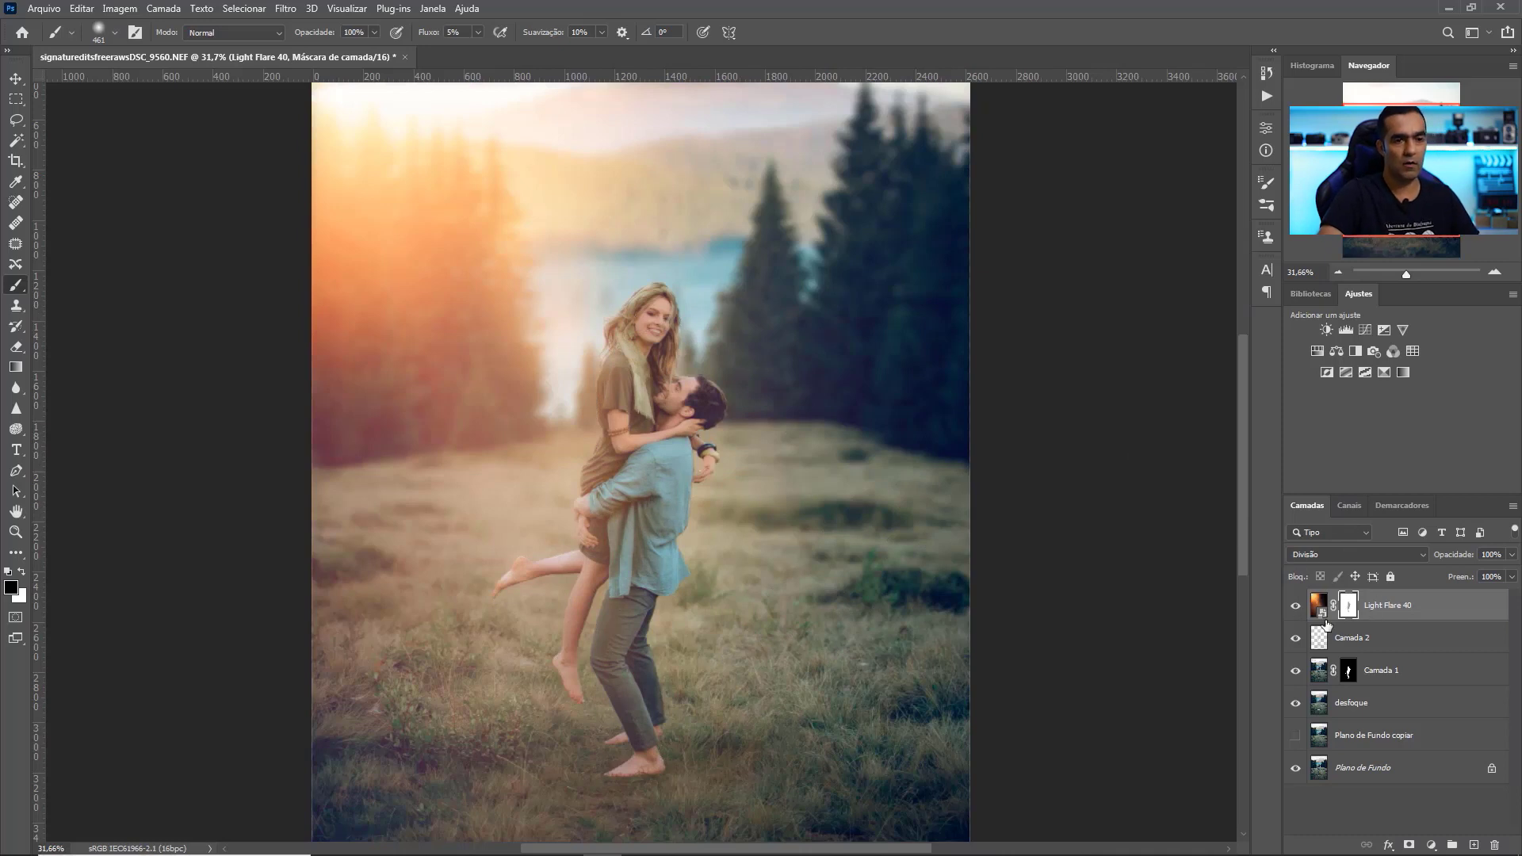
Lower the Light Flare 40 layer's opacity to 45% and duplicate the layer.
{"action": "left_click", "coordinate": [1319, 606]}
{"action": "left_click", "coordinate": [1512, 557]}
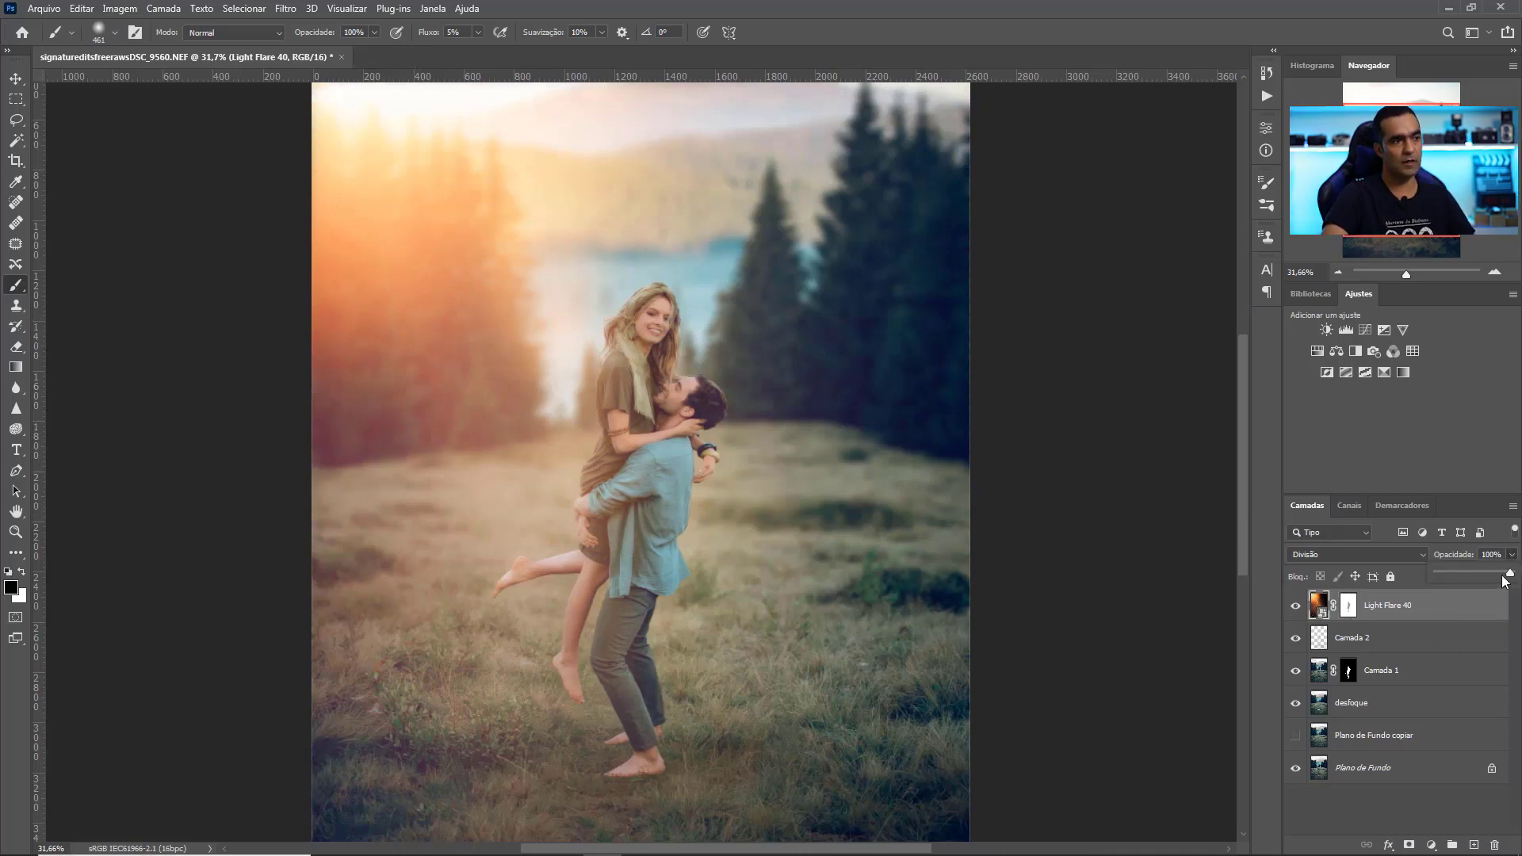
{"action": "left_click_drag", "start_coordinate": [1512, 574], "coordinate": [1433, 623]}
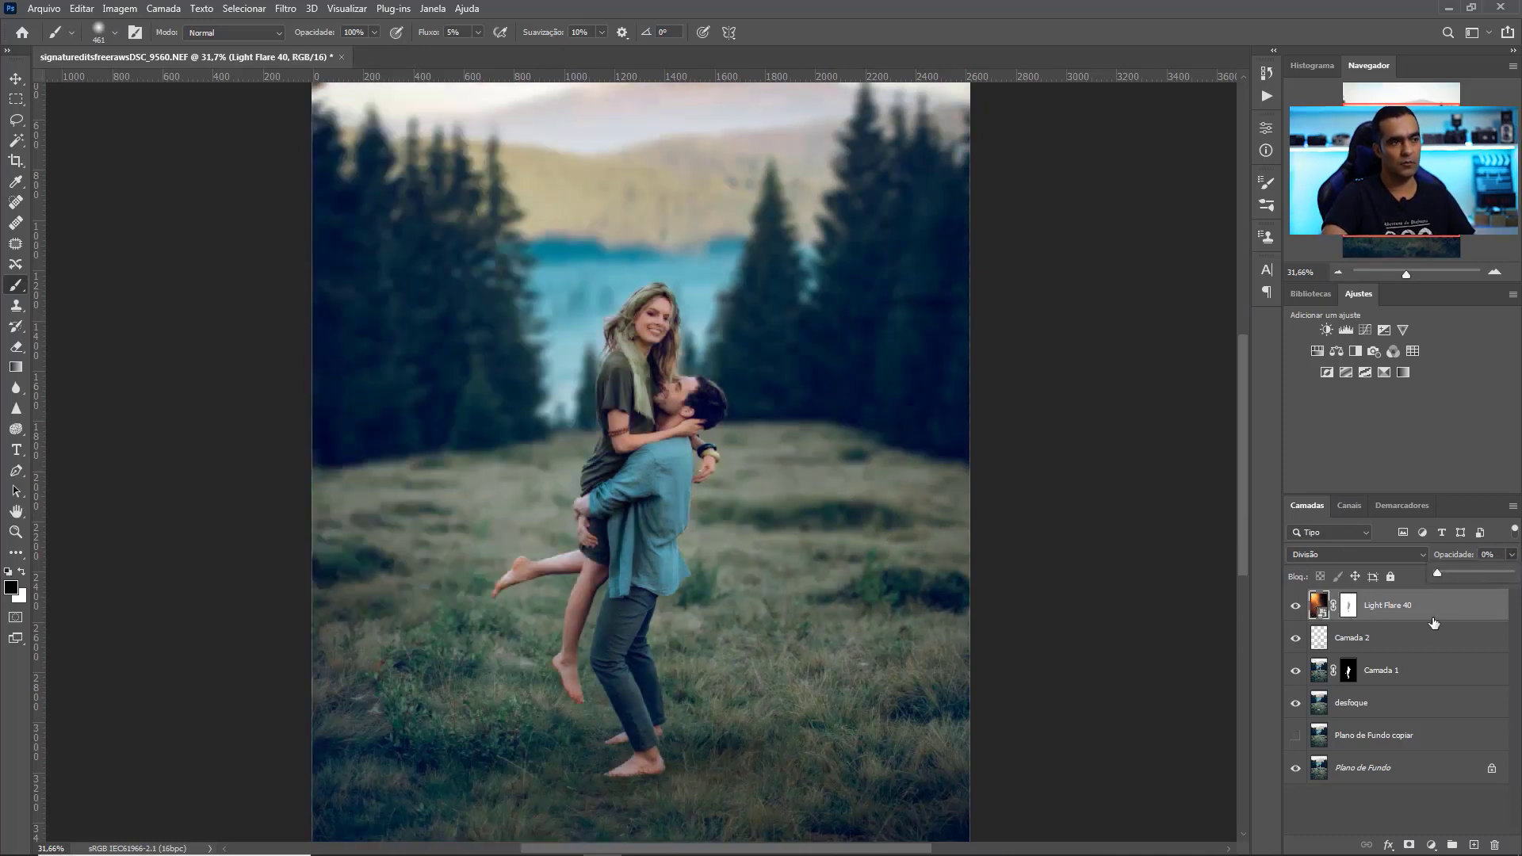
{"action": "left_click", "coordinate": [1470, 572]}
{"action": "left_click_drag", "start_coordinate": [1407, 276], "coordinate": [1402, 277]}
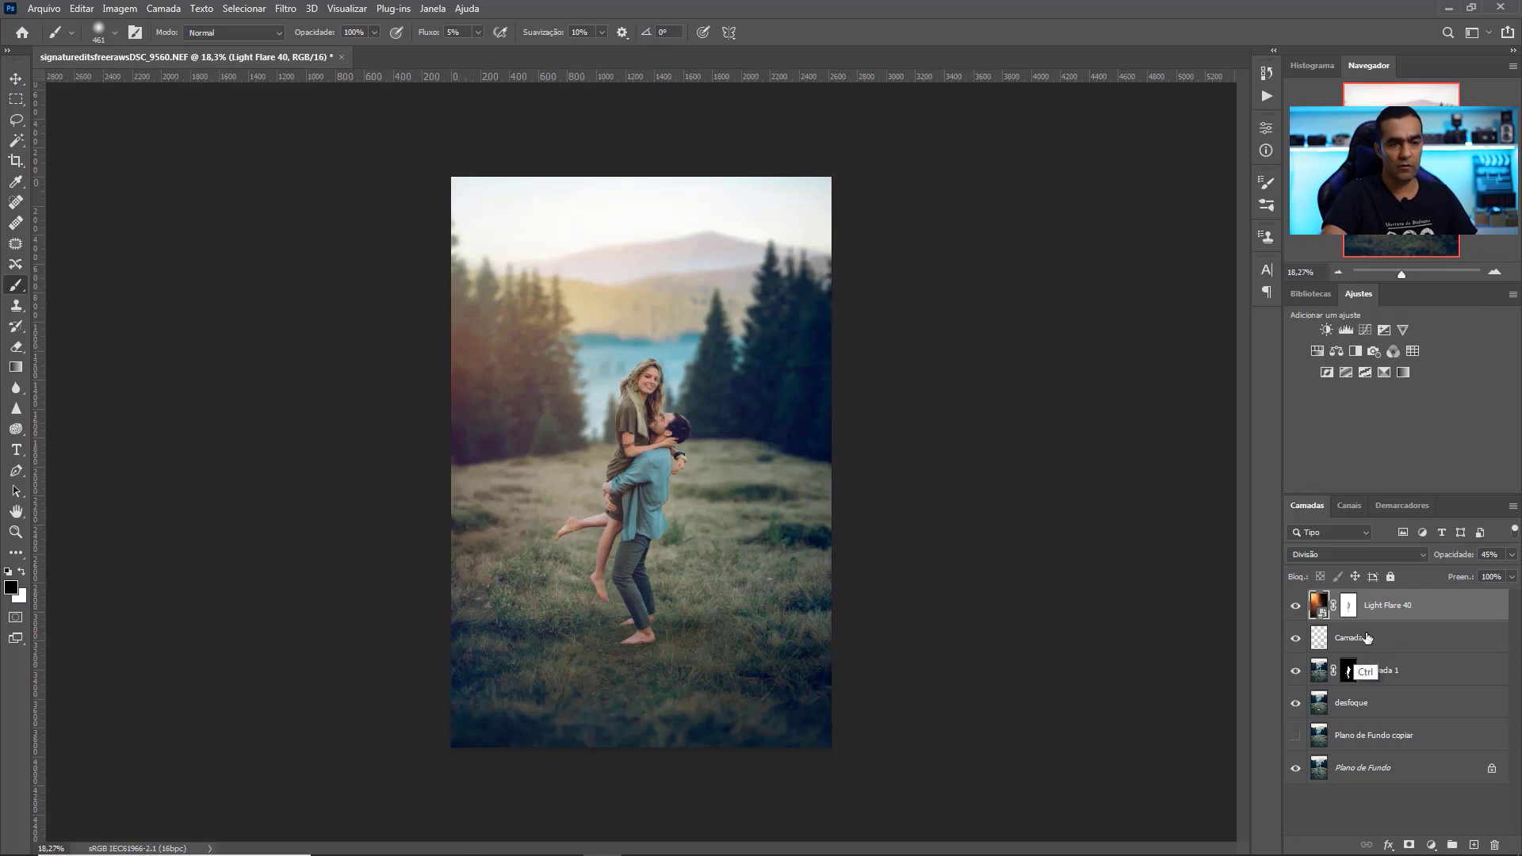
{"action": "key", "text": "ctrl+j"}
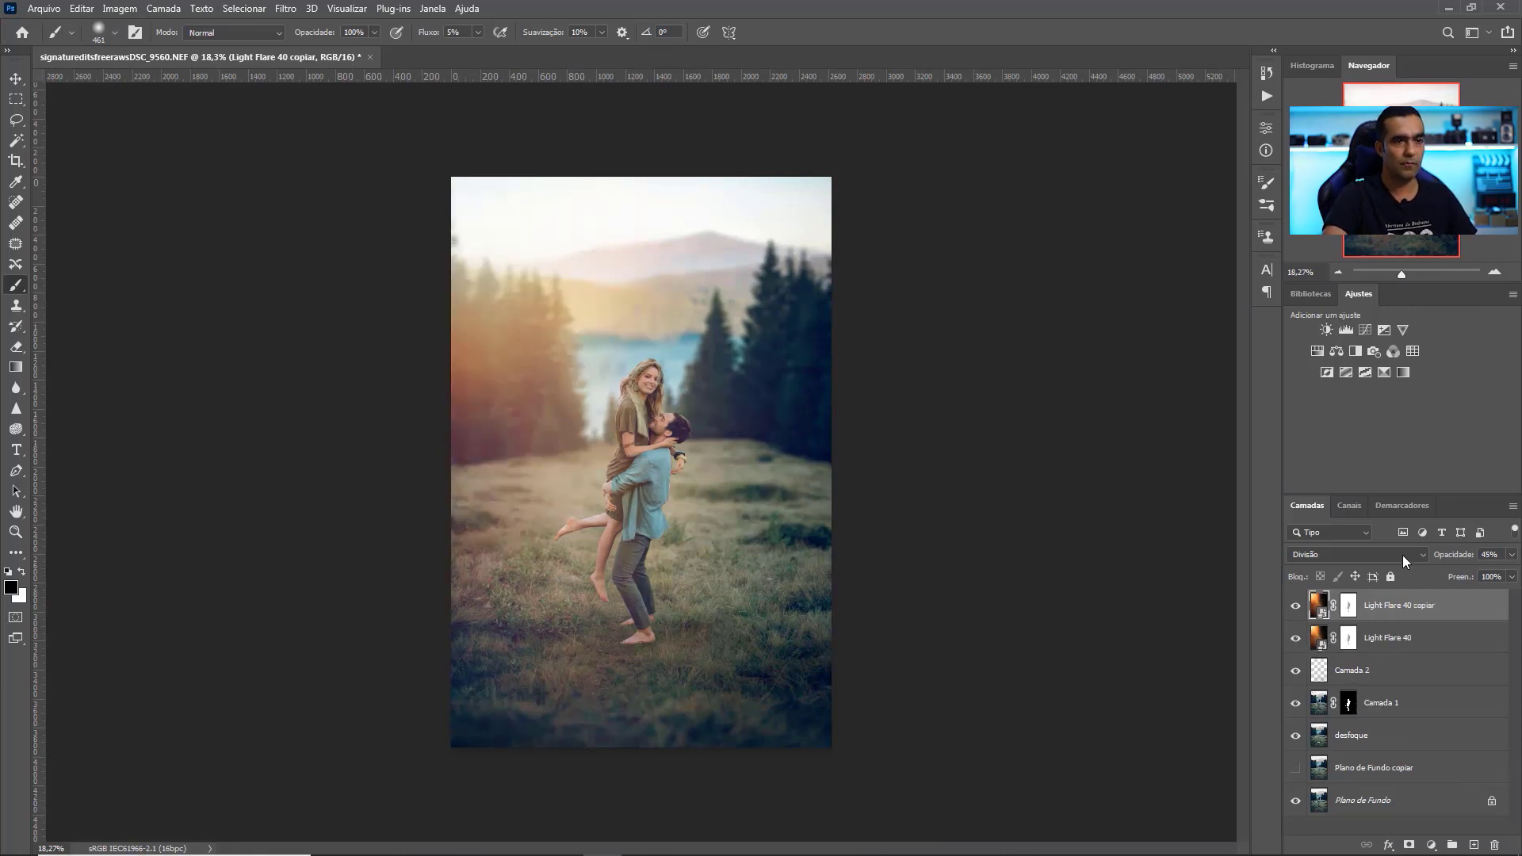
Set the Light Flare 40 copiar layer's blend mode to Sobrepor (Overlay) and compare the photo with and without the original Light Flare 40 layer.
{"action": "left_click", "coordinate": [1402, 555]}
{"action": "left_click", "coordinate": [1357, 652]}
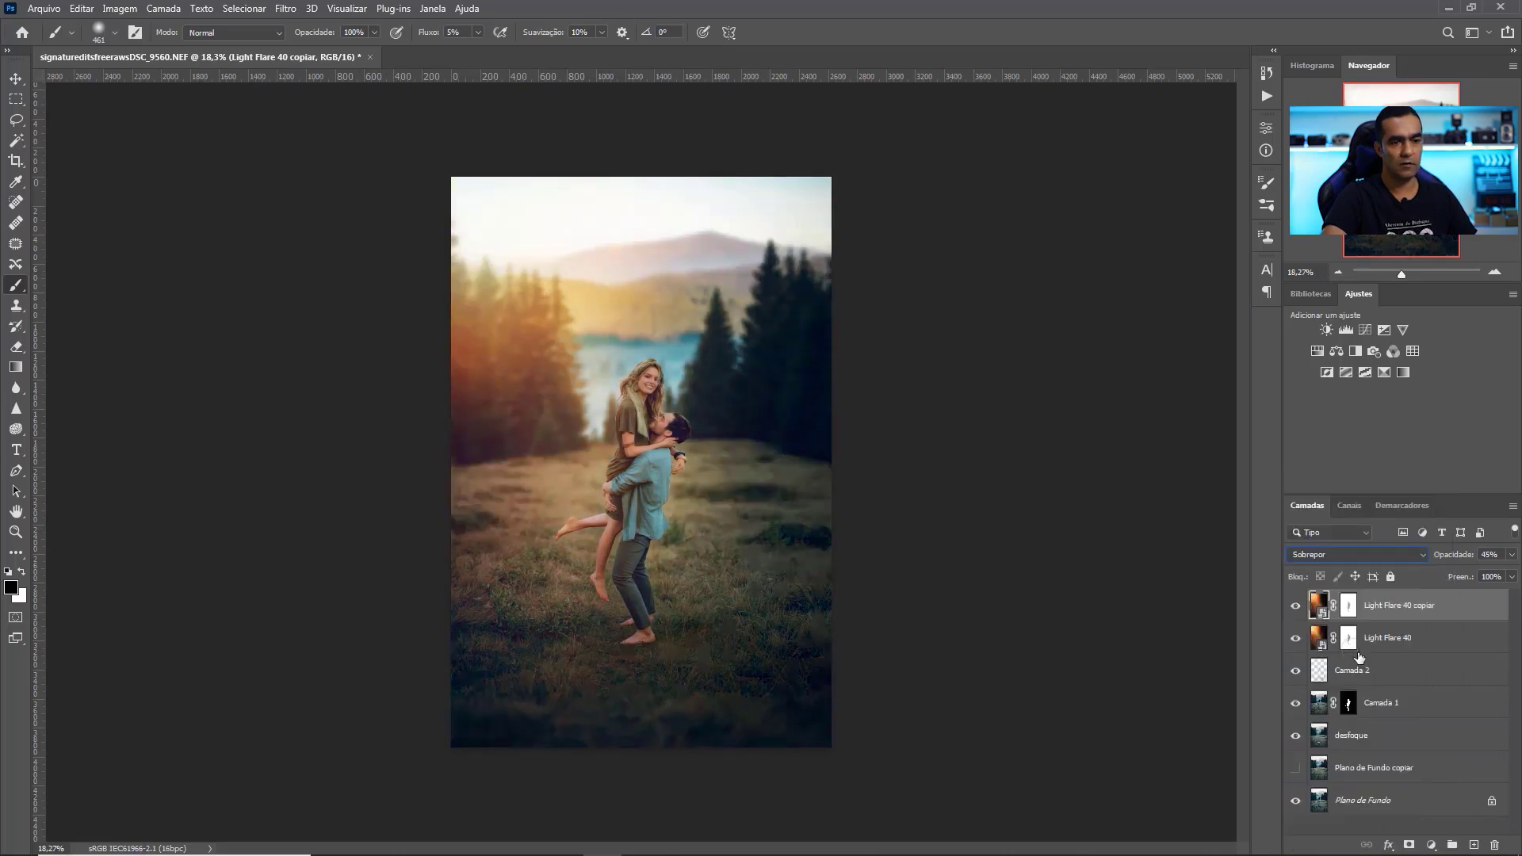
{"action": "left_click_drag", "start_coordinate": [1405, 282], "coordinate": [1408, 284]}
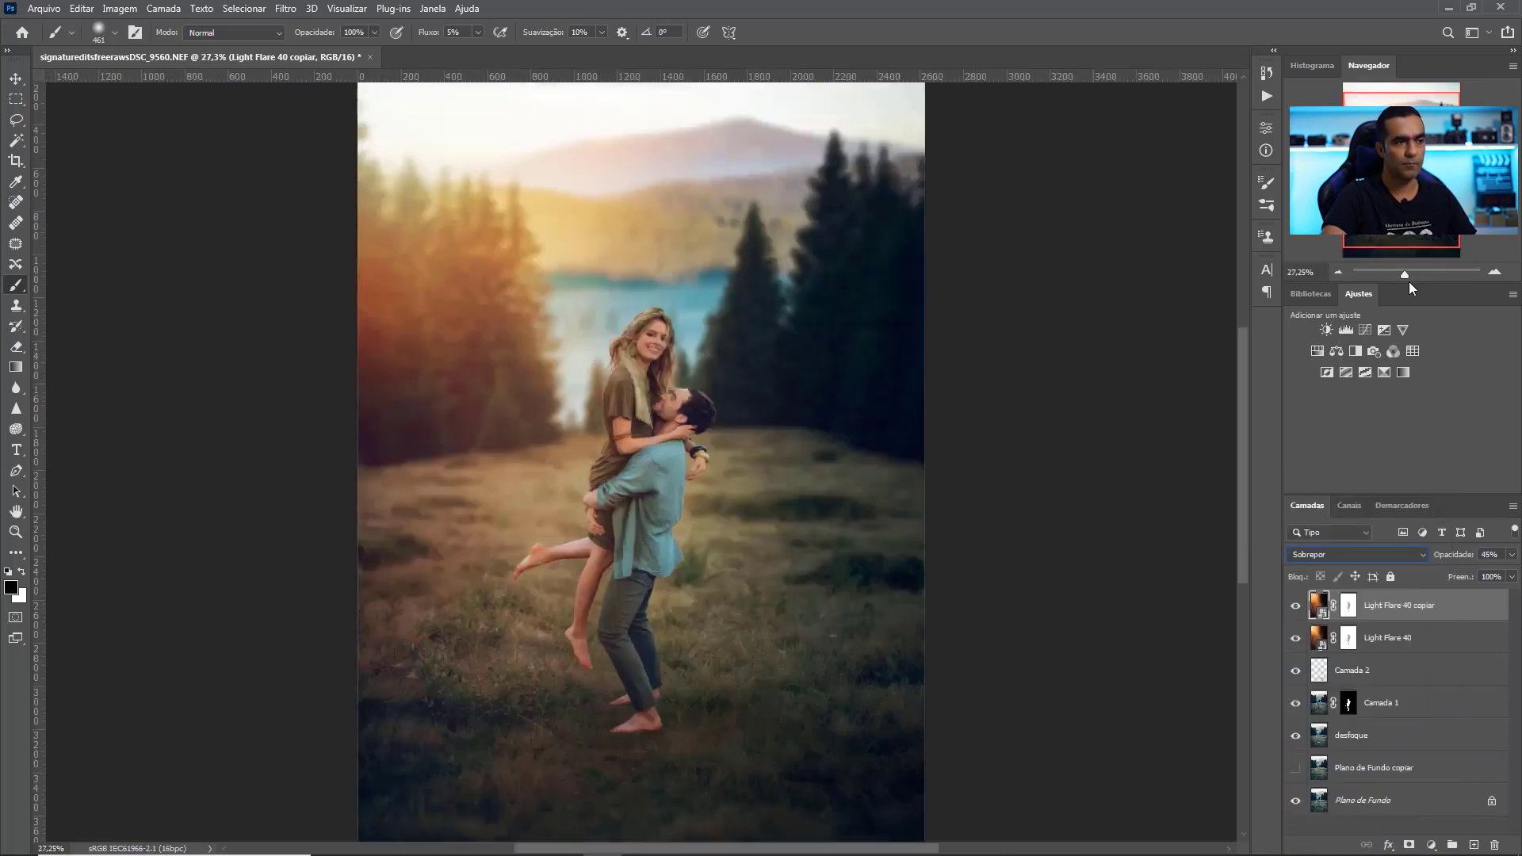
{"action": "left_click", "coordinate": [1368, 646]}
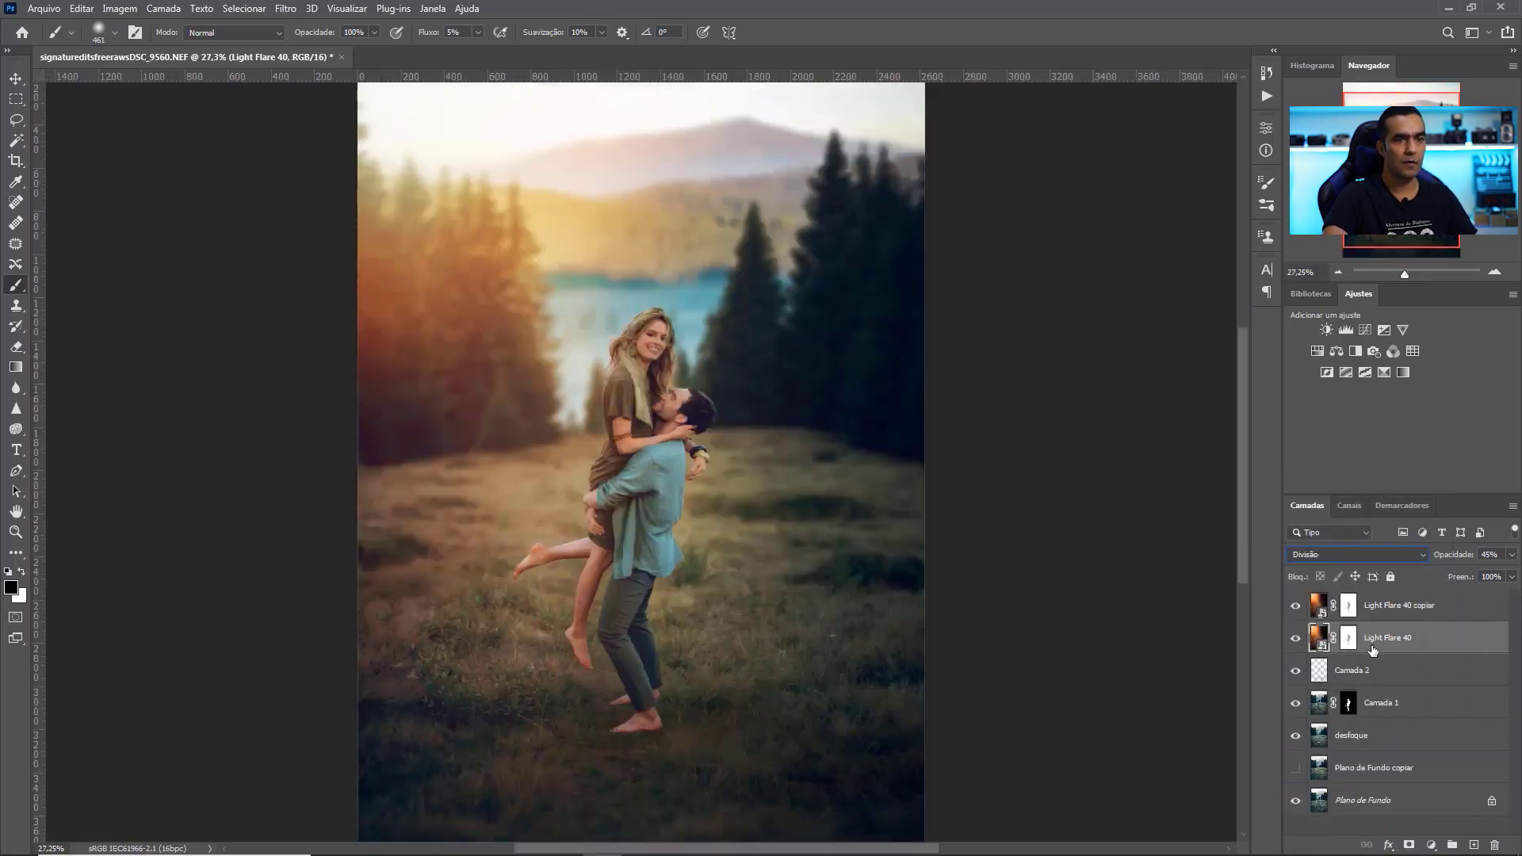
{"action": "left_click", "coordinate": [1295, 639]}
{"action": "left_click", "coordinate": [1295, 639]}
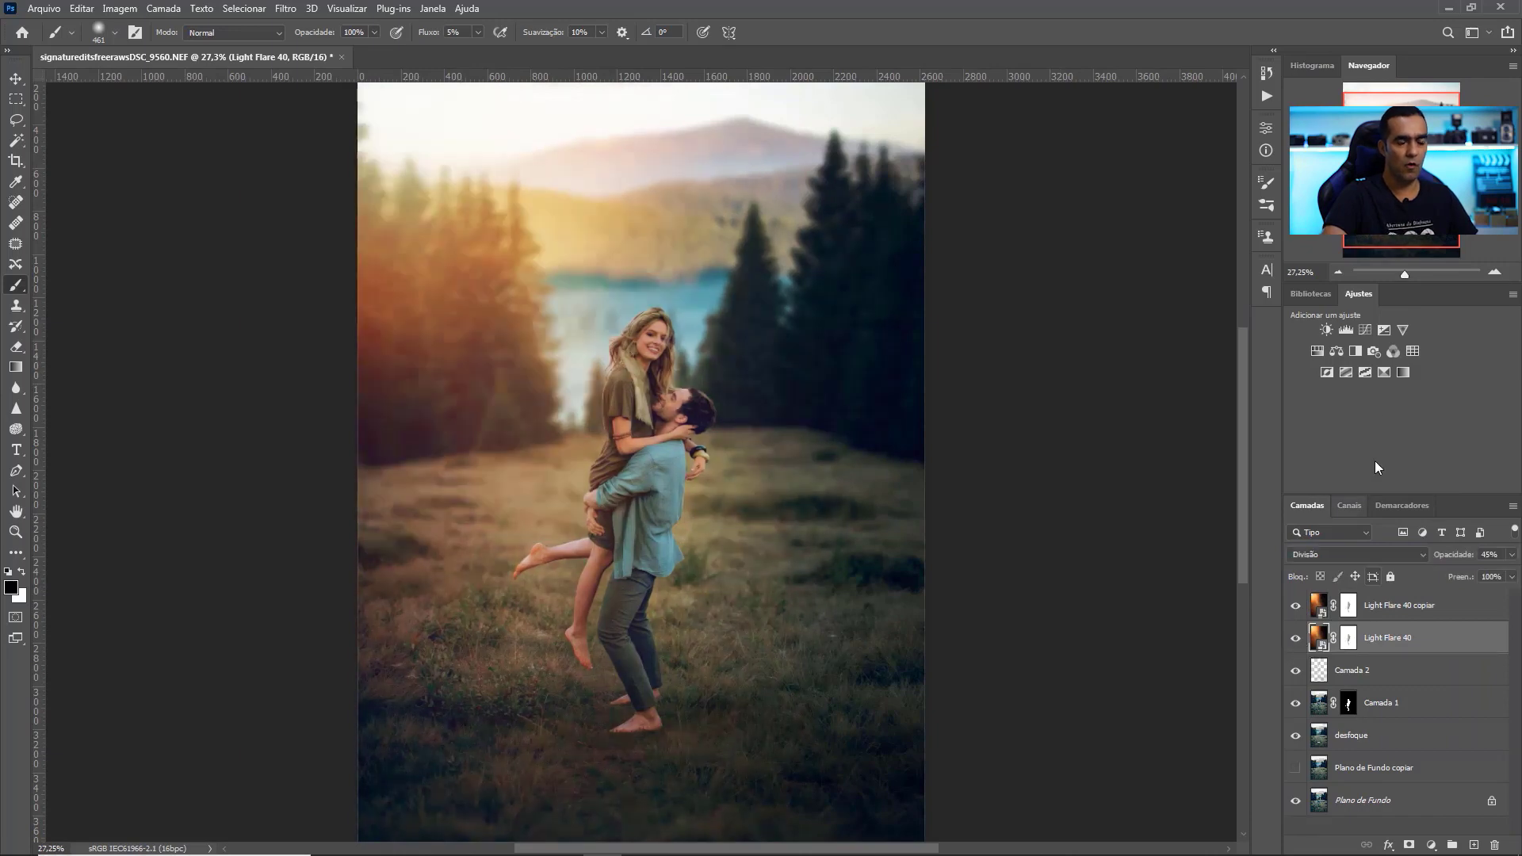
{"action": "left_click_drag", "start_coordinate": [1399, 274], "coordinate": [1397, 274]}
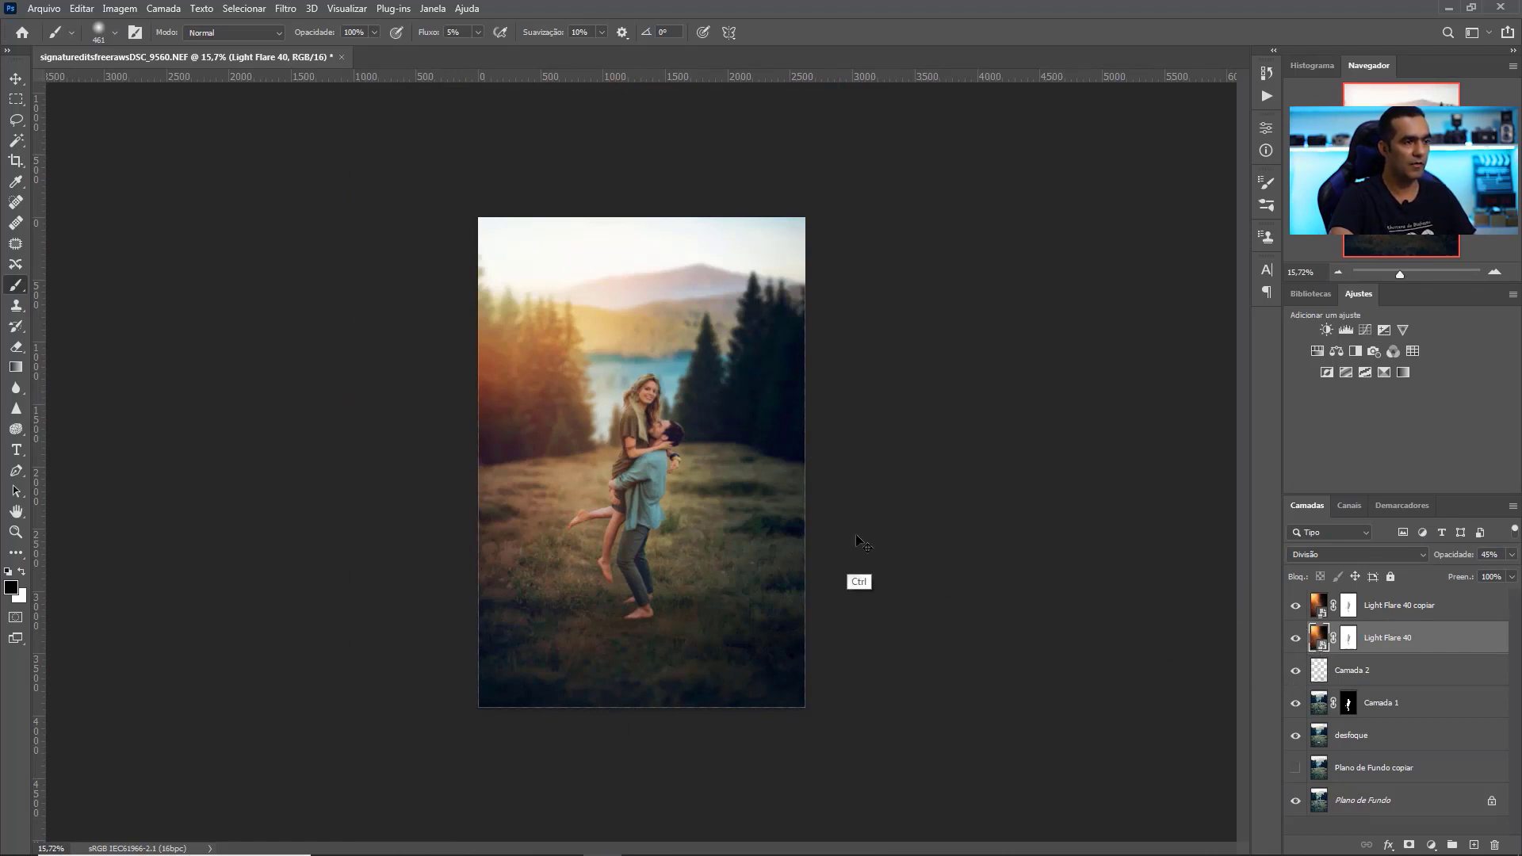
{"action": "key", "text": "ctrl+t"}
{"action": "left_click_drag", "start_coordinate": [821, 191], "coordinate": [853, 150]}
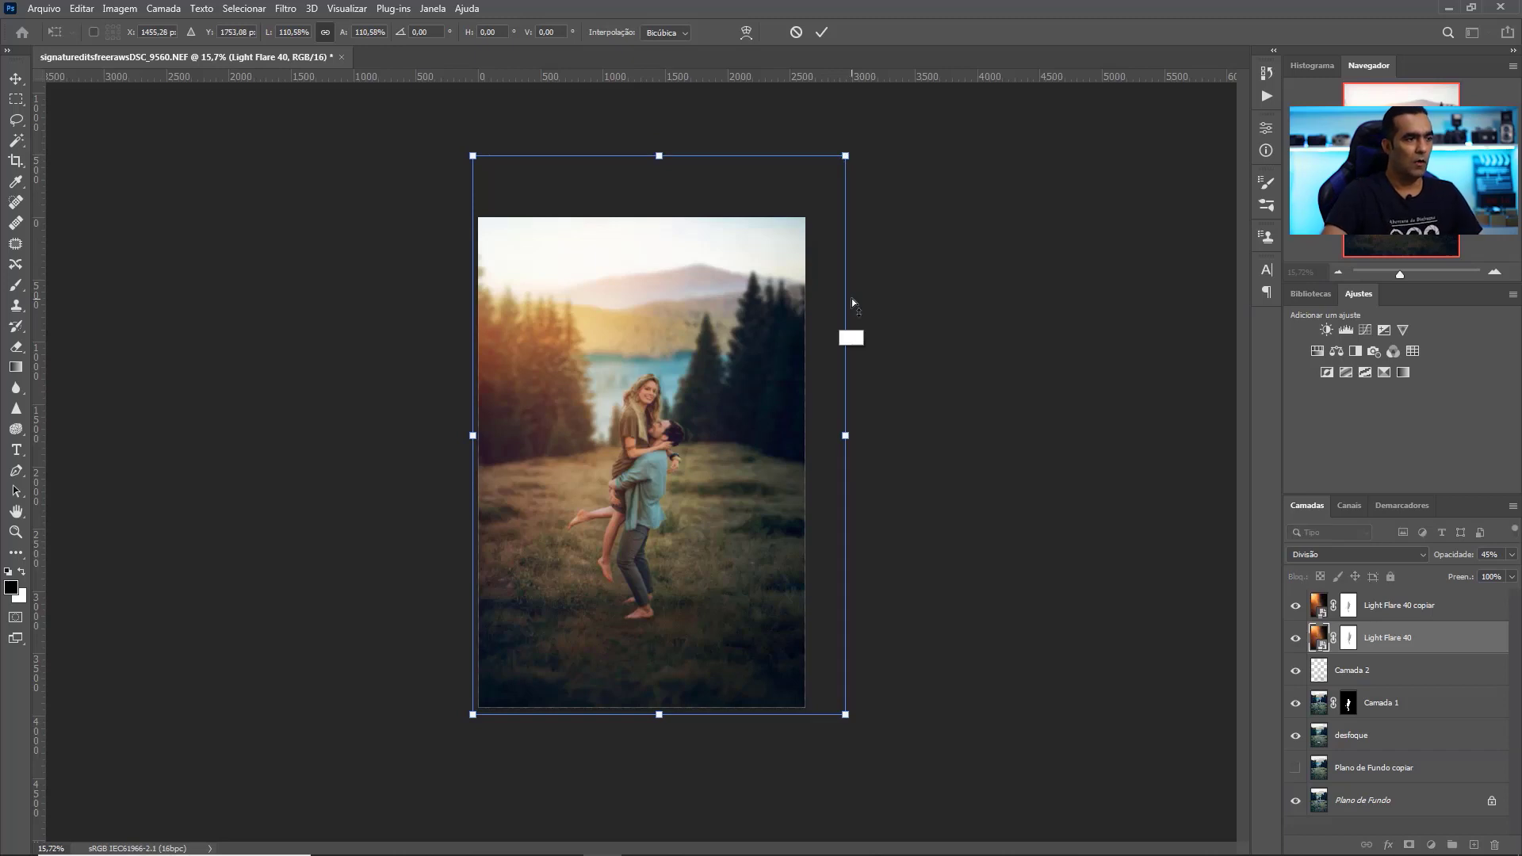
{"action": "key", "text": "Escape"}
{"action": "key", "text": "b"}
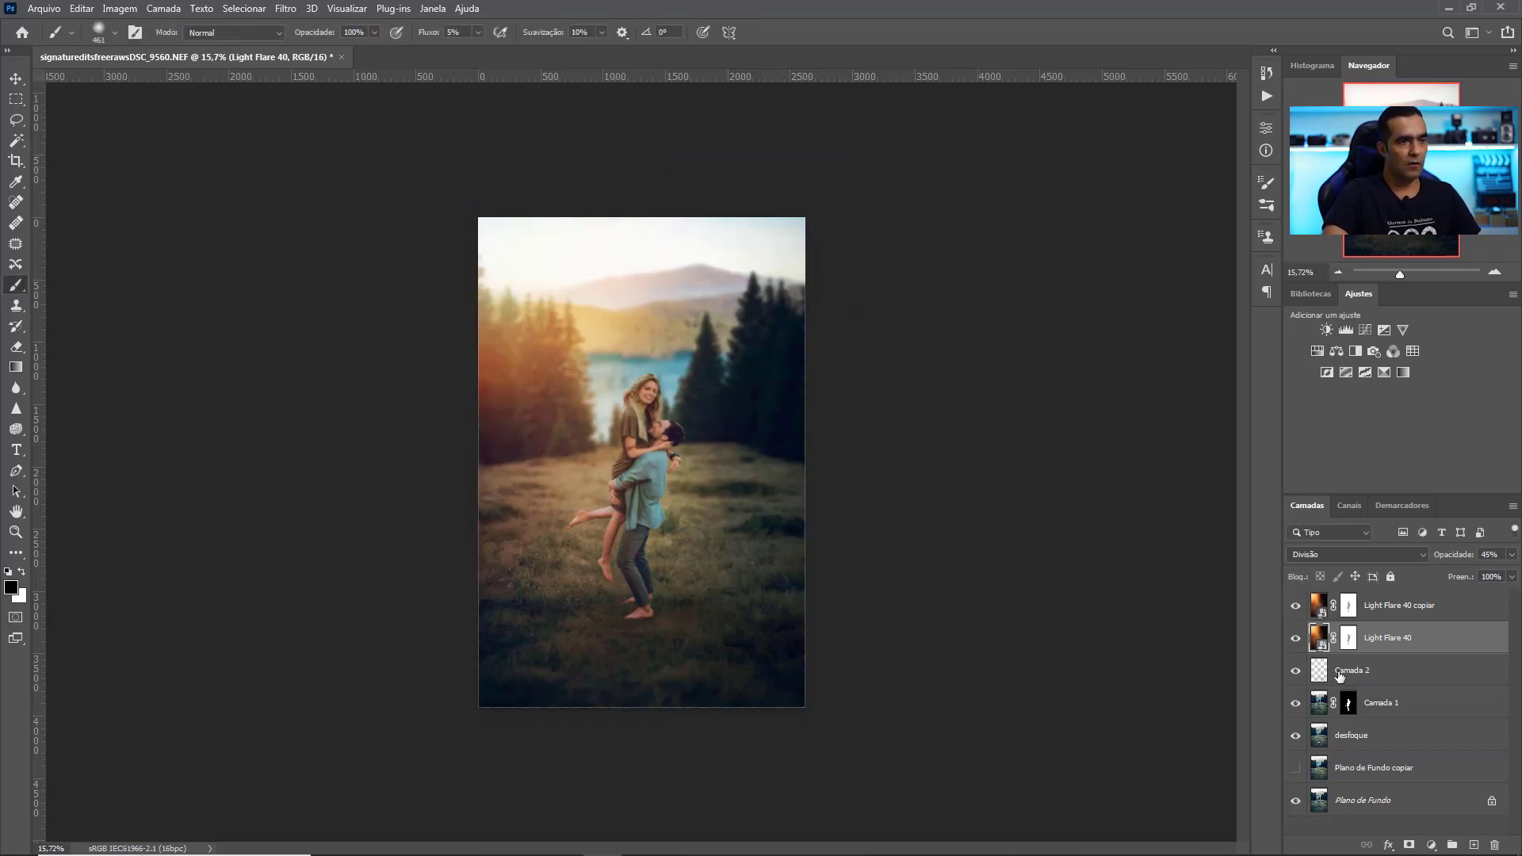
Place the Skies (5) image above Light Flare 40, flipped horizontally and scaled to about 54.8%, so it covers the upper part of the photo.
{"action": "left_click_drag", "start_coordinate": [1401, 279], "coordinate": [1400, 283]}
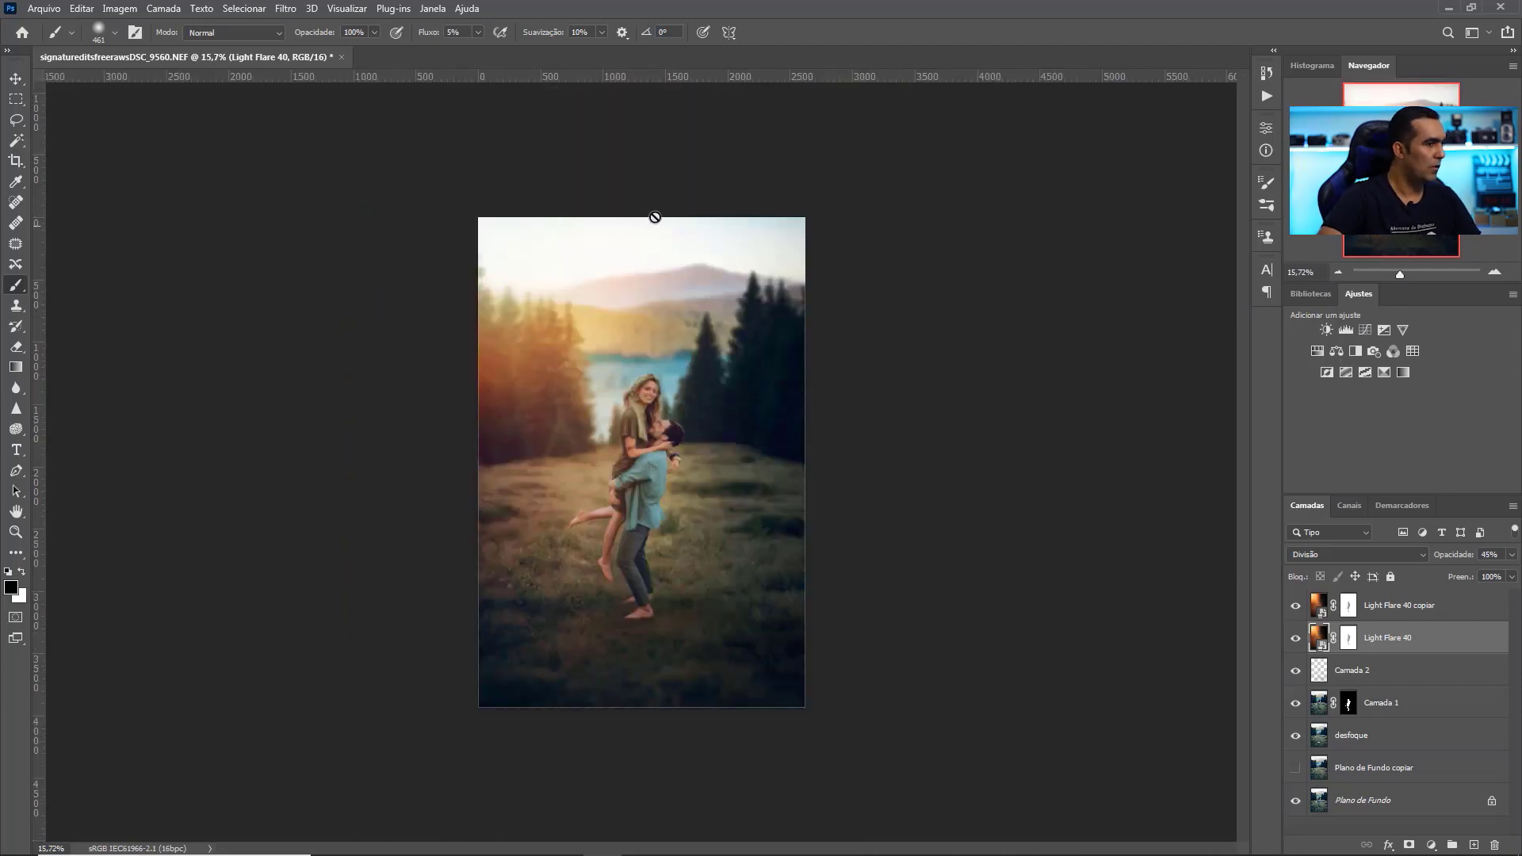
{"action": "left_click_drag", "start_coordinate": [812, 240], "coordinate": [602, 349]}
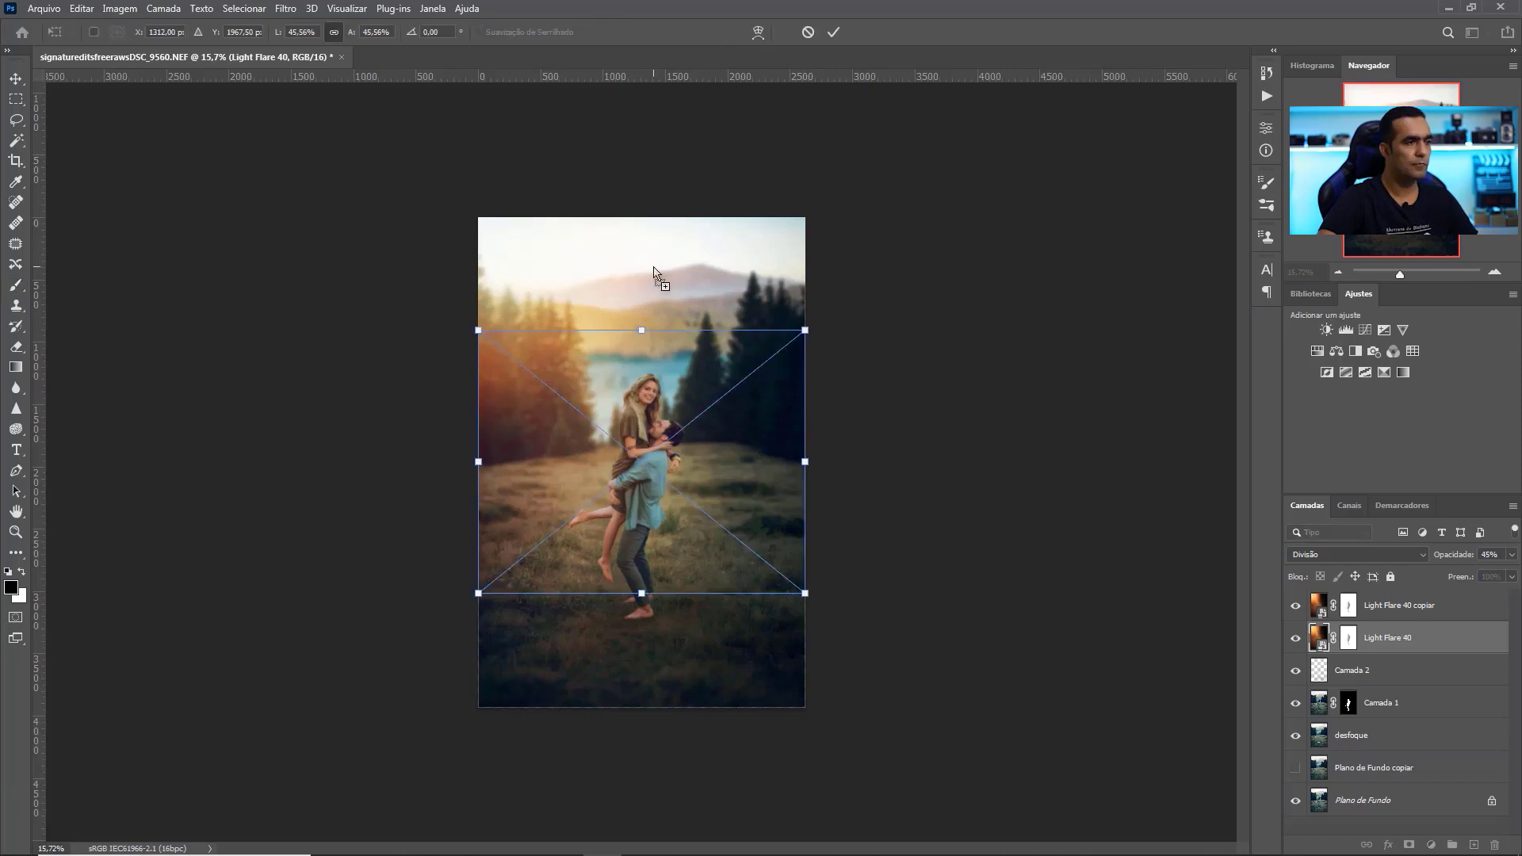
{"action": "right_click", "coordinate": [714, 489]}
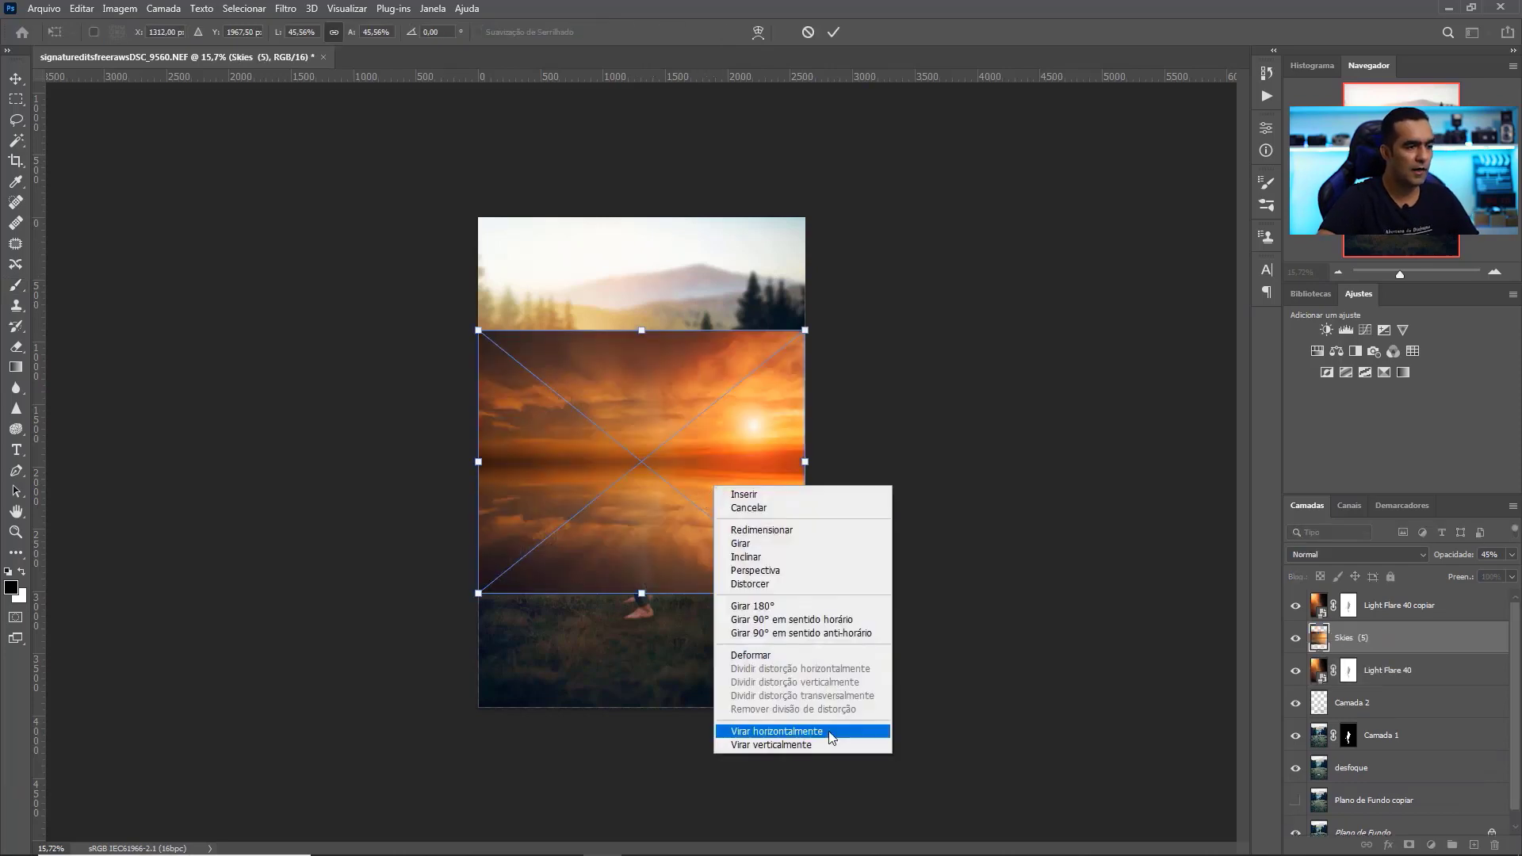
{"action": "left_click", "coordinate": [801, 731]}
{"action": "left_click_drag", "start_coordinate": [696, 489], "coordinate": [702, 357]}
{"action": "left_click_drag", "start_coordinate": [810, 198], "coordinate": [842, 171]}
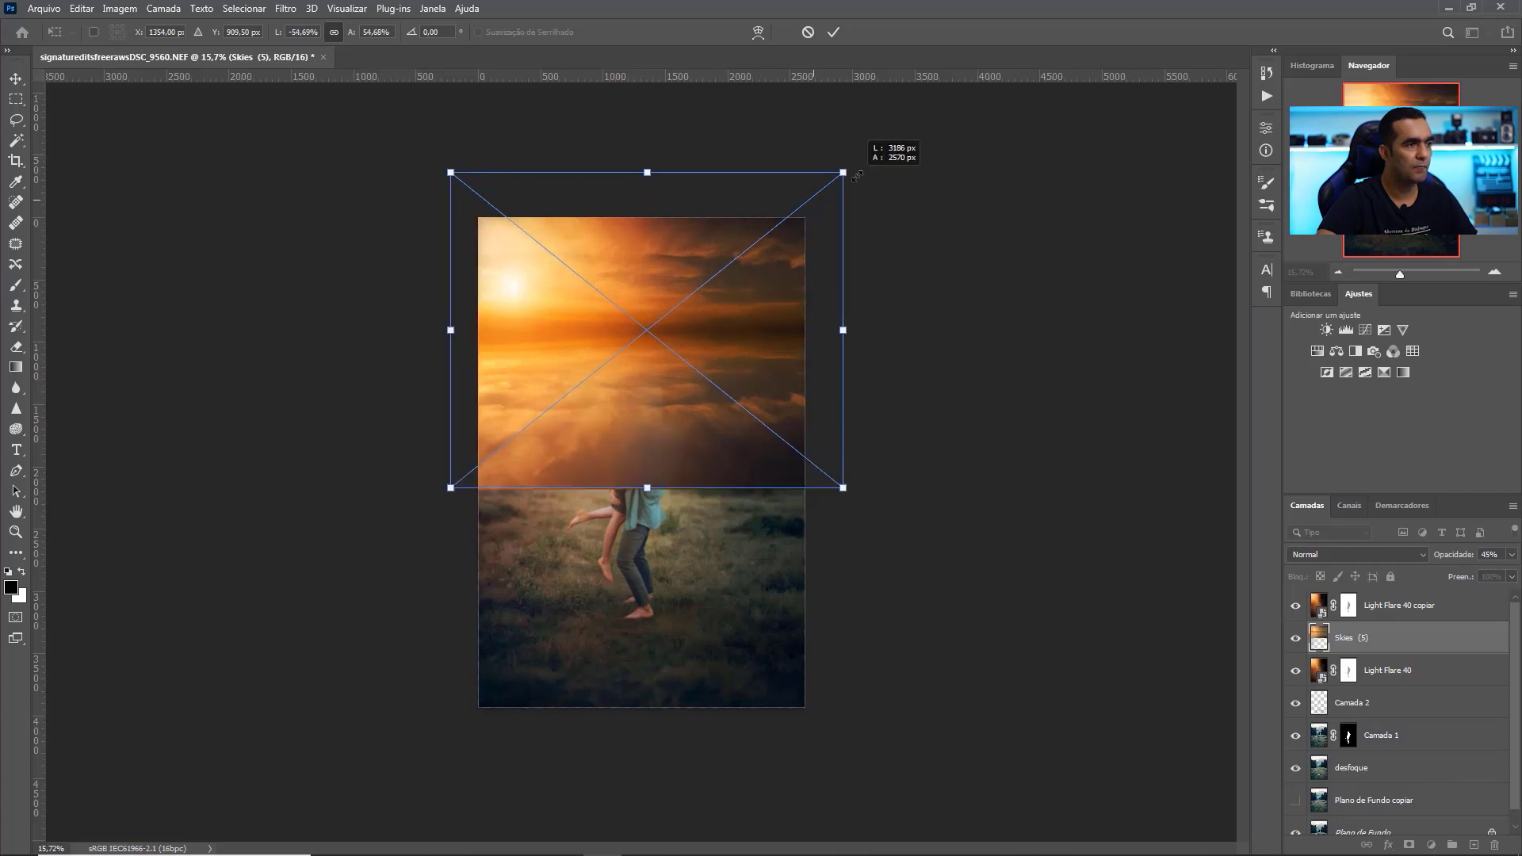
{"action": "left_click_drag", "start_coordinate": [753, 353], "coordinate": [759, 358]}
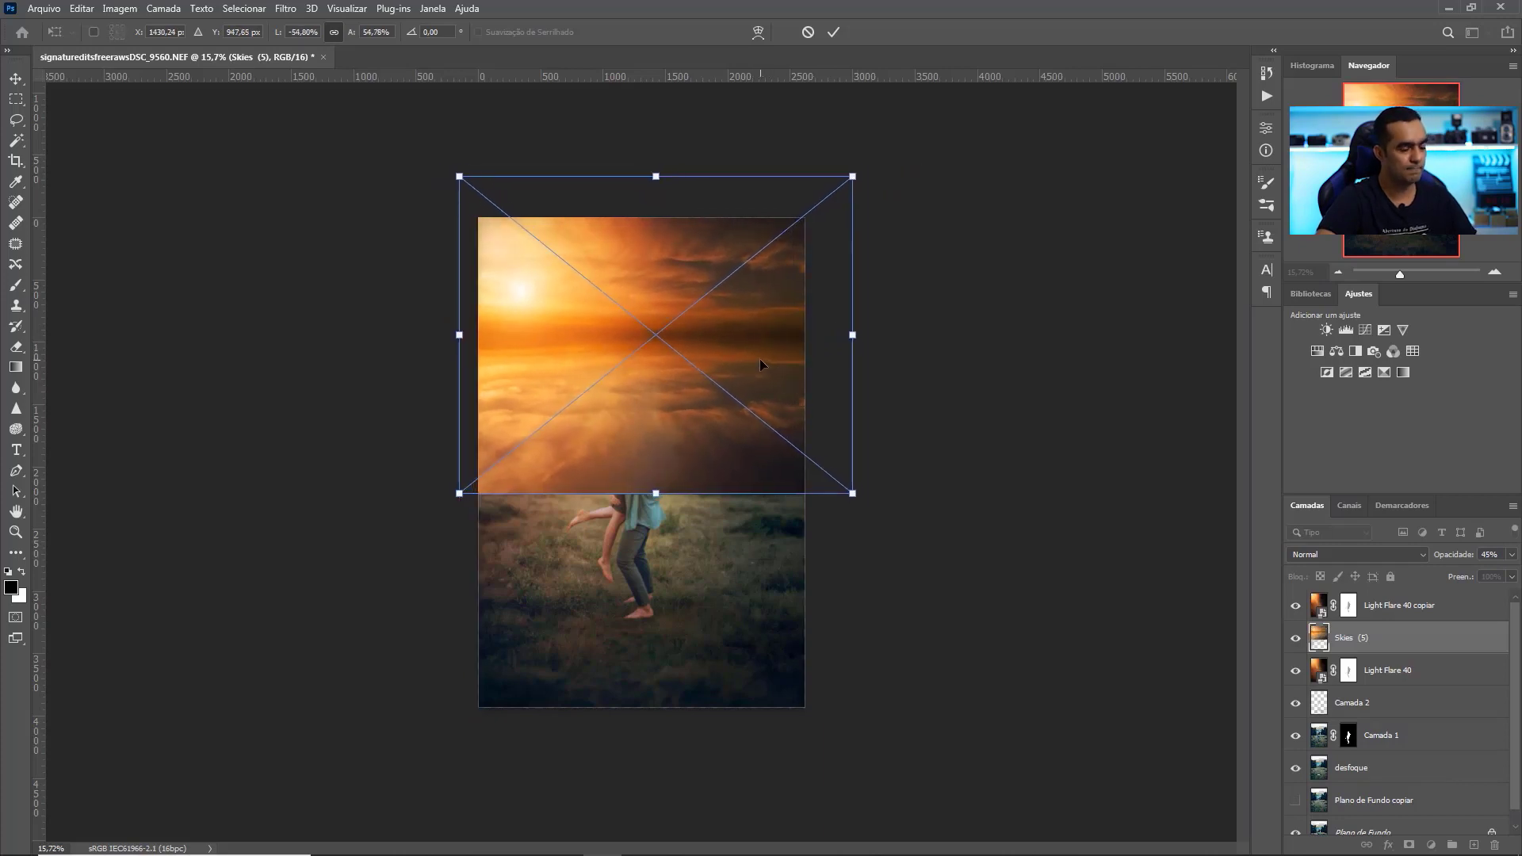
{"action": "key", "text": "Return"}
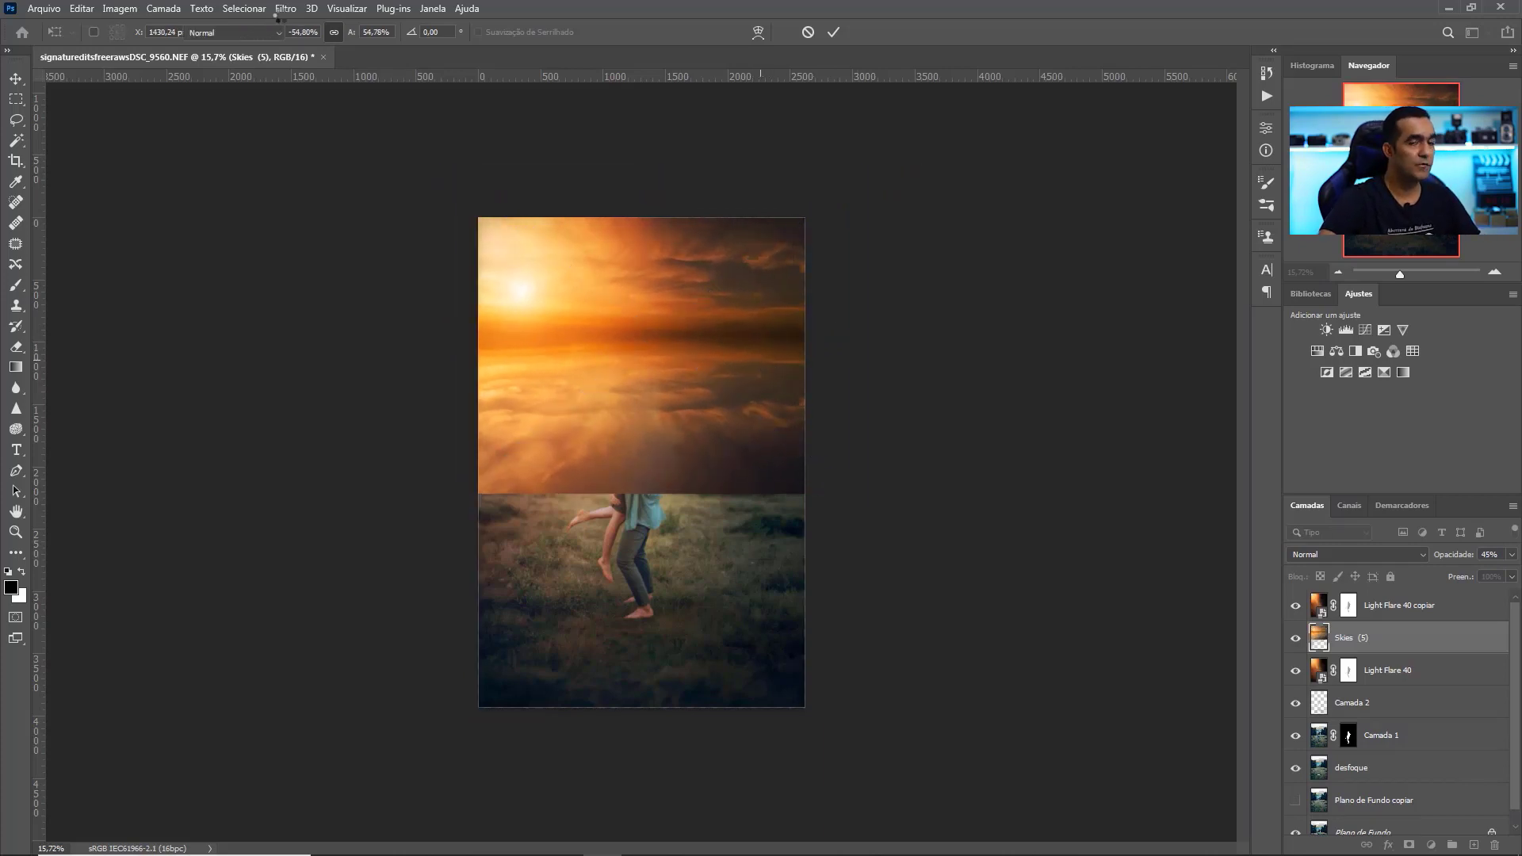
Apply a Desfoque Gaussiano (Gaussian Blur) with a 23.5-pixel radius to the Skies (5) layer.
{"action": "key", "text": "b"}
{"action": "left_click", "coordinate": [287, 9]}
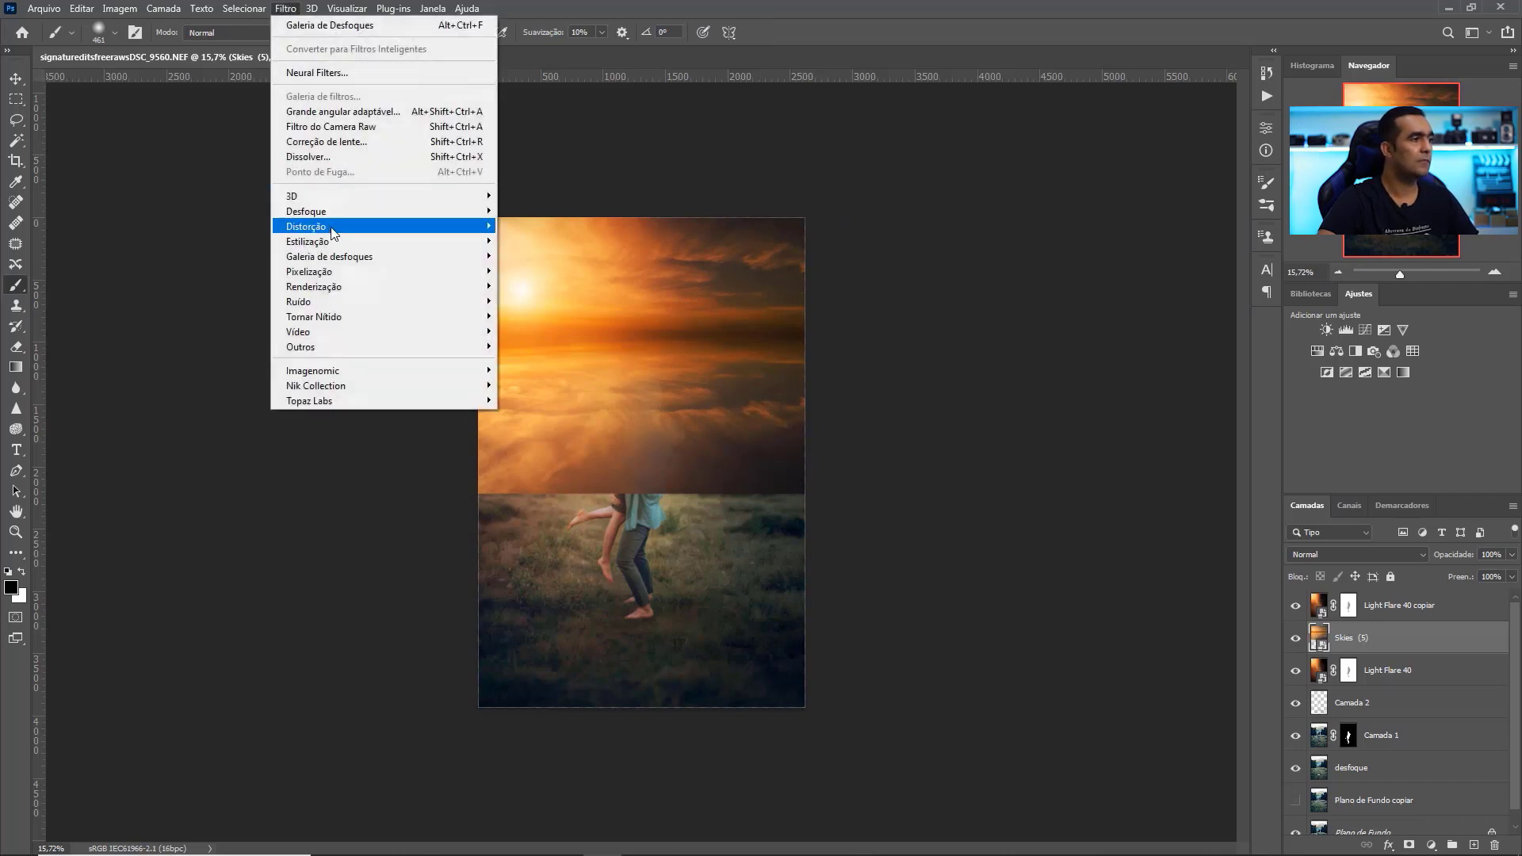
{"action": "mouse_move", "coordinate": [349, 225]}
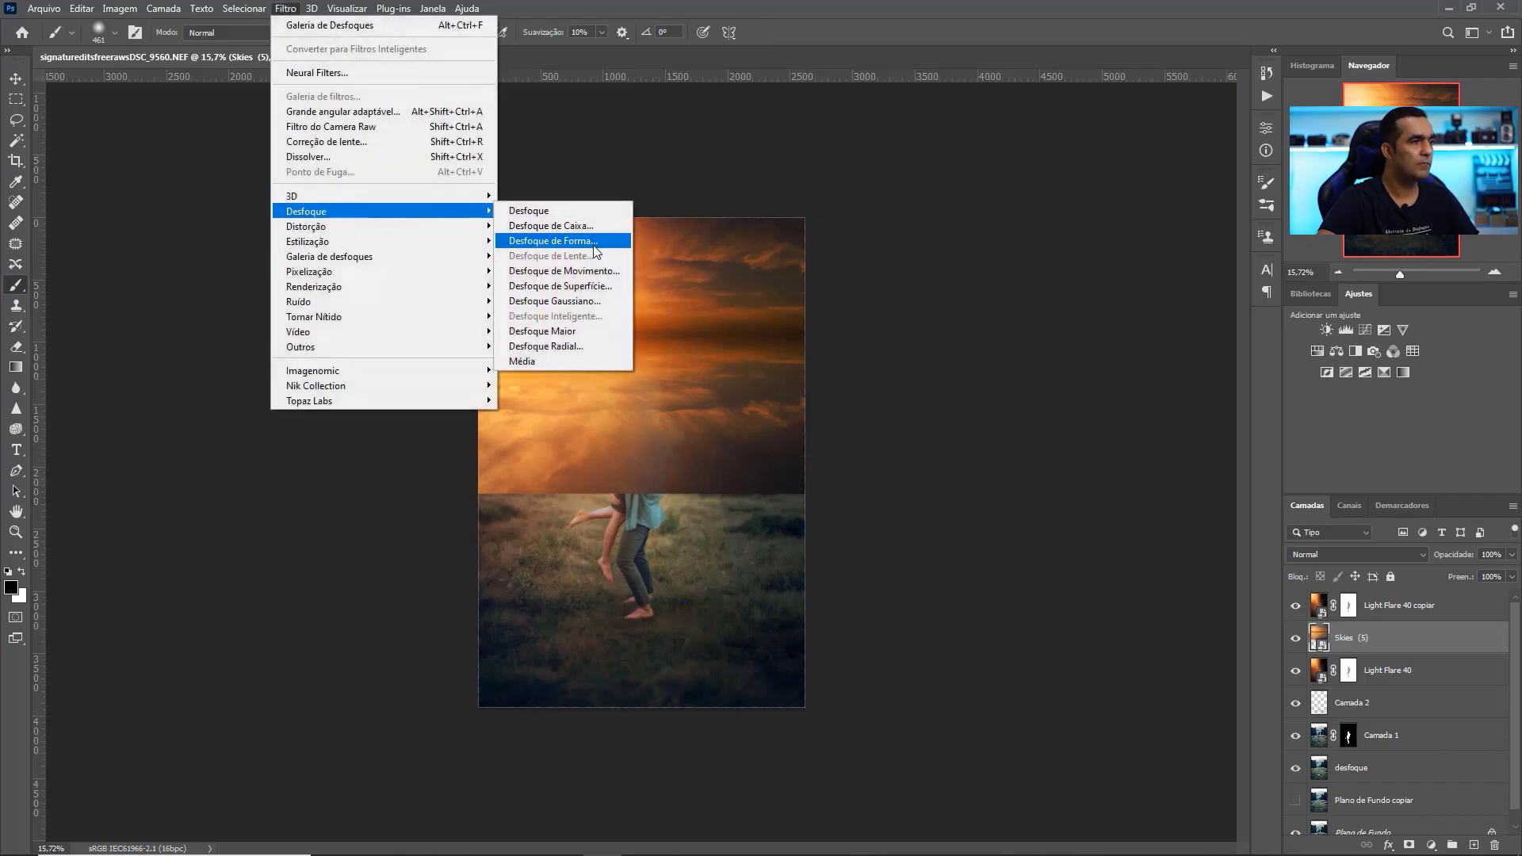
{"action": "left_click", "coordinate": [588, 302]}
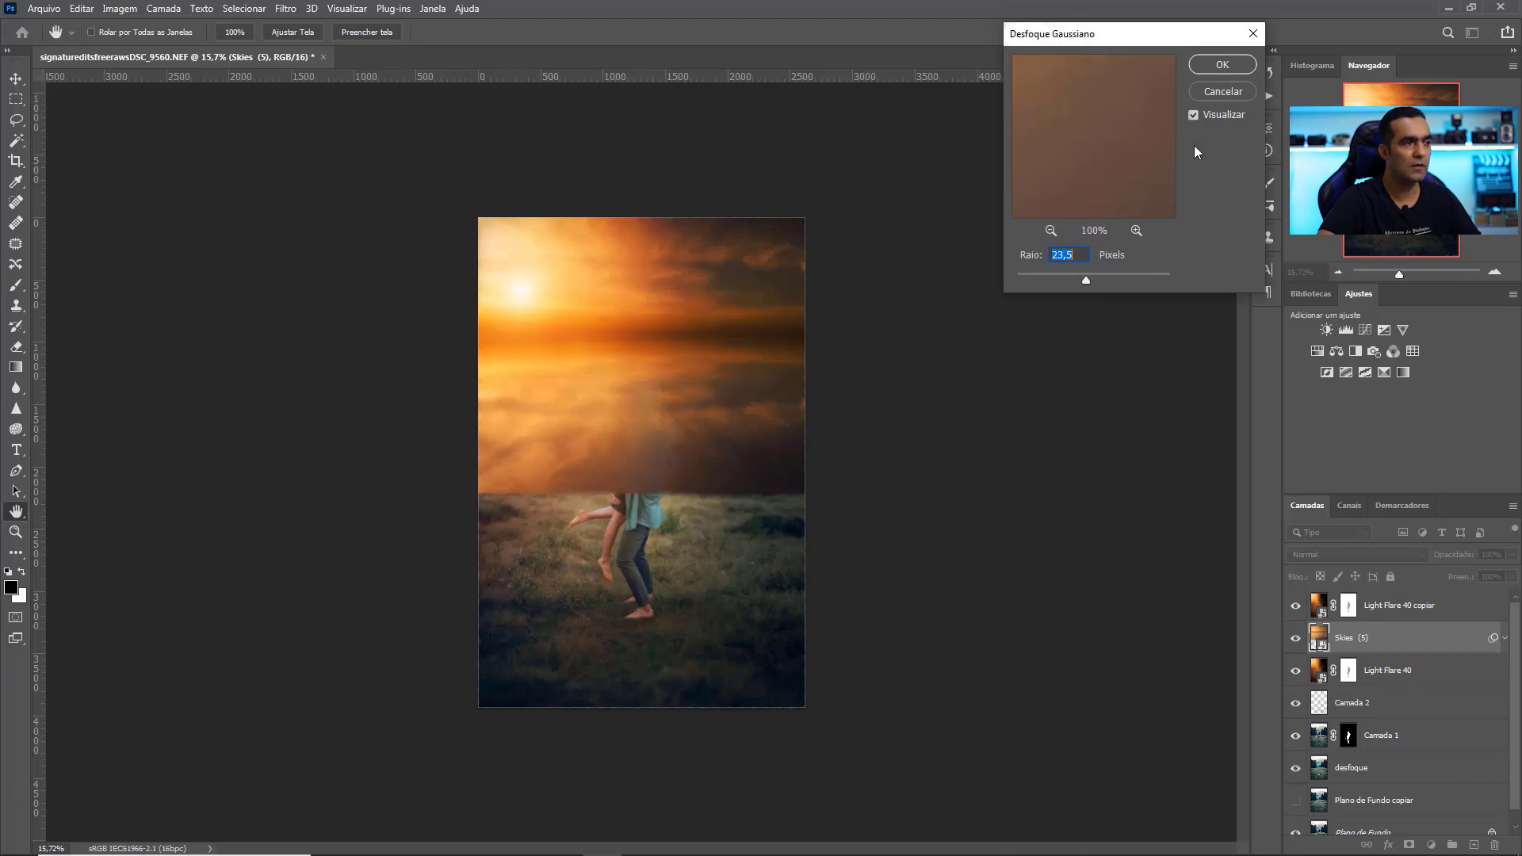
{"action": "left_click", "coordinate": [1222, 67]}
{"action": "key", "text": "b"}
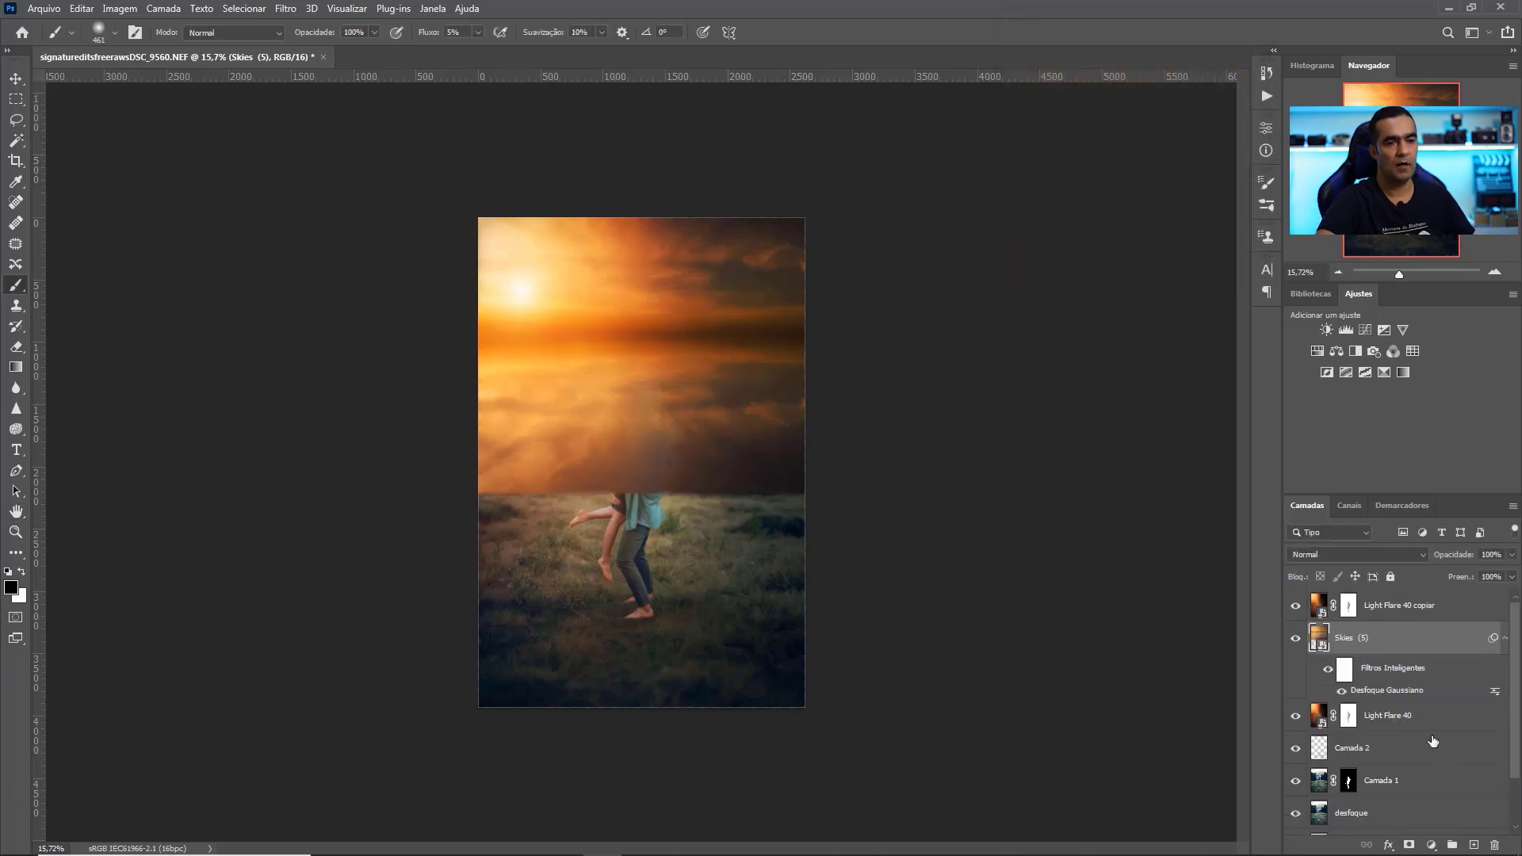
Reveal Skies (5) only across the photo's sky by painting white on a black mask, and set its blend mode to Multiplicação (Multiply).
{"action": "left_click", "coordinate": [1410, 847], "text": "alt"}
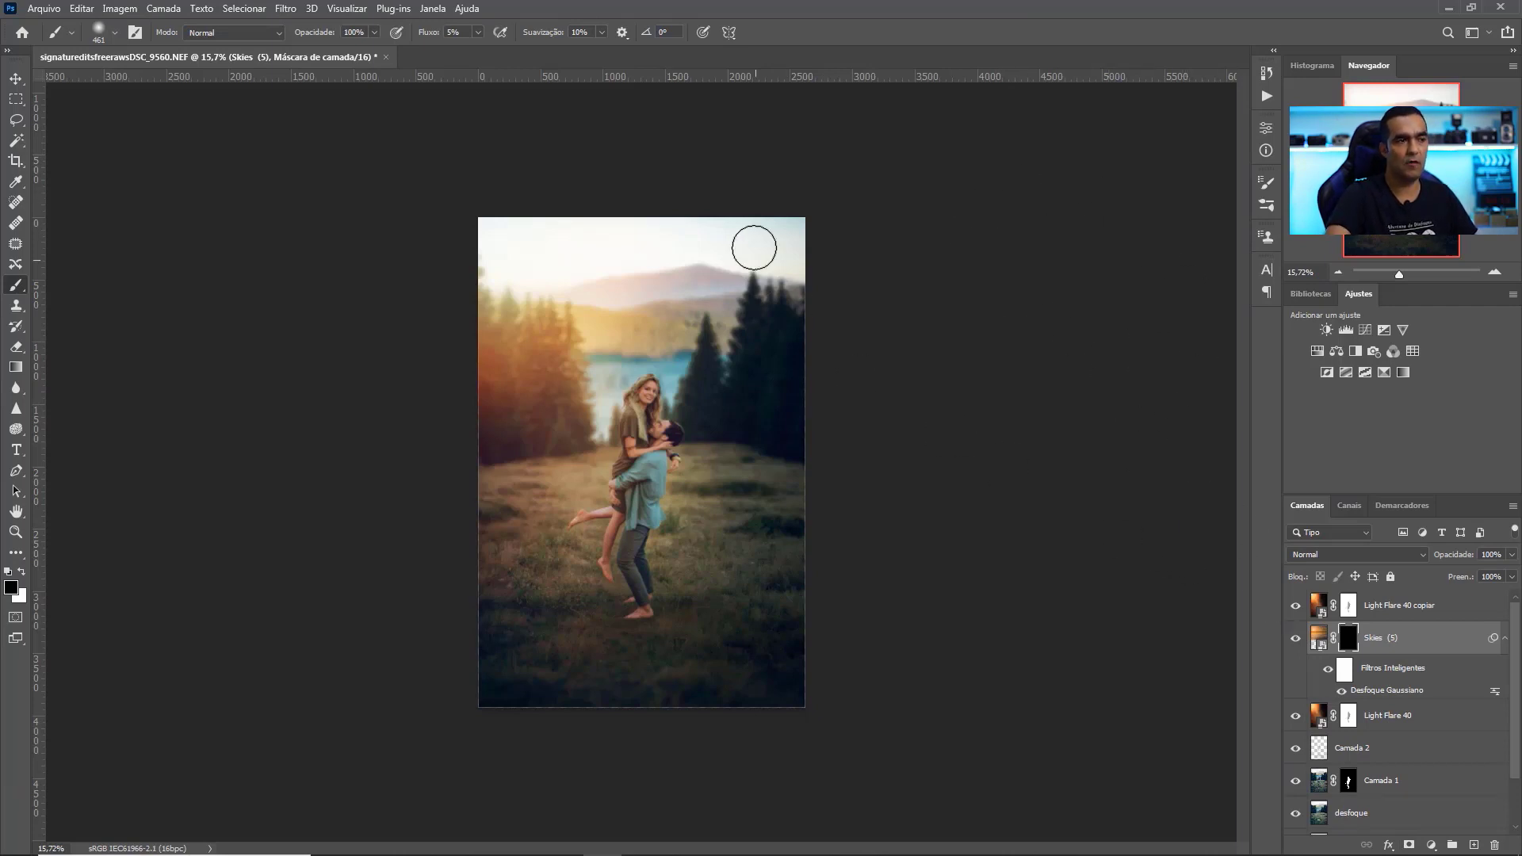
{"action": "key", "text": "x"}
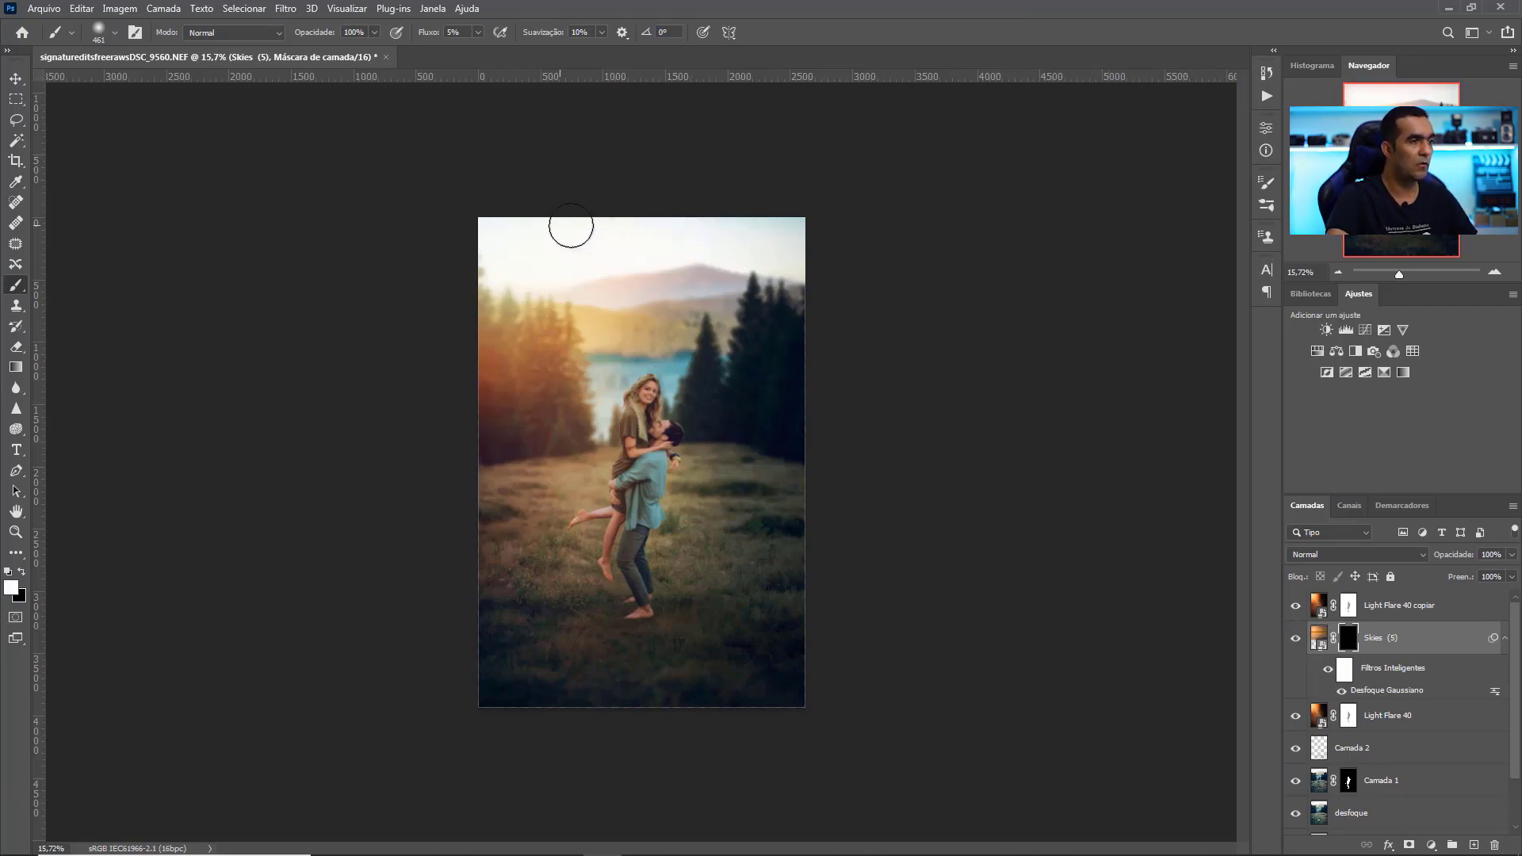
{"action": "left_click_drag", "start_coordinate": [570, 226], "coordinate": [815, 230]}
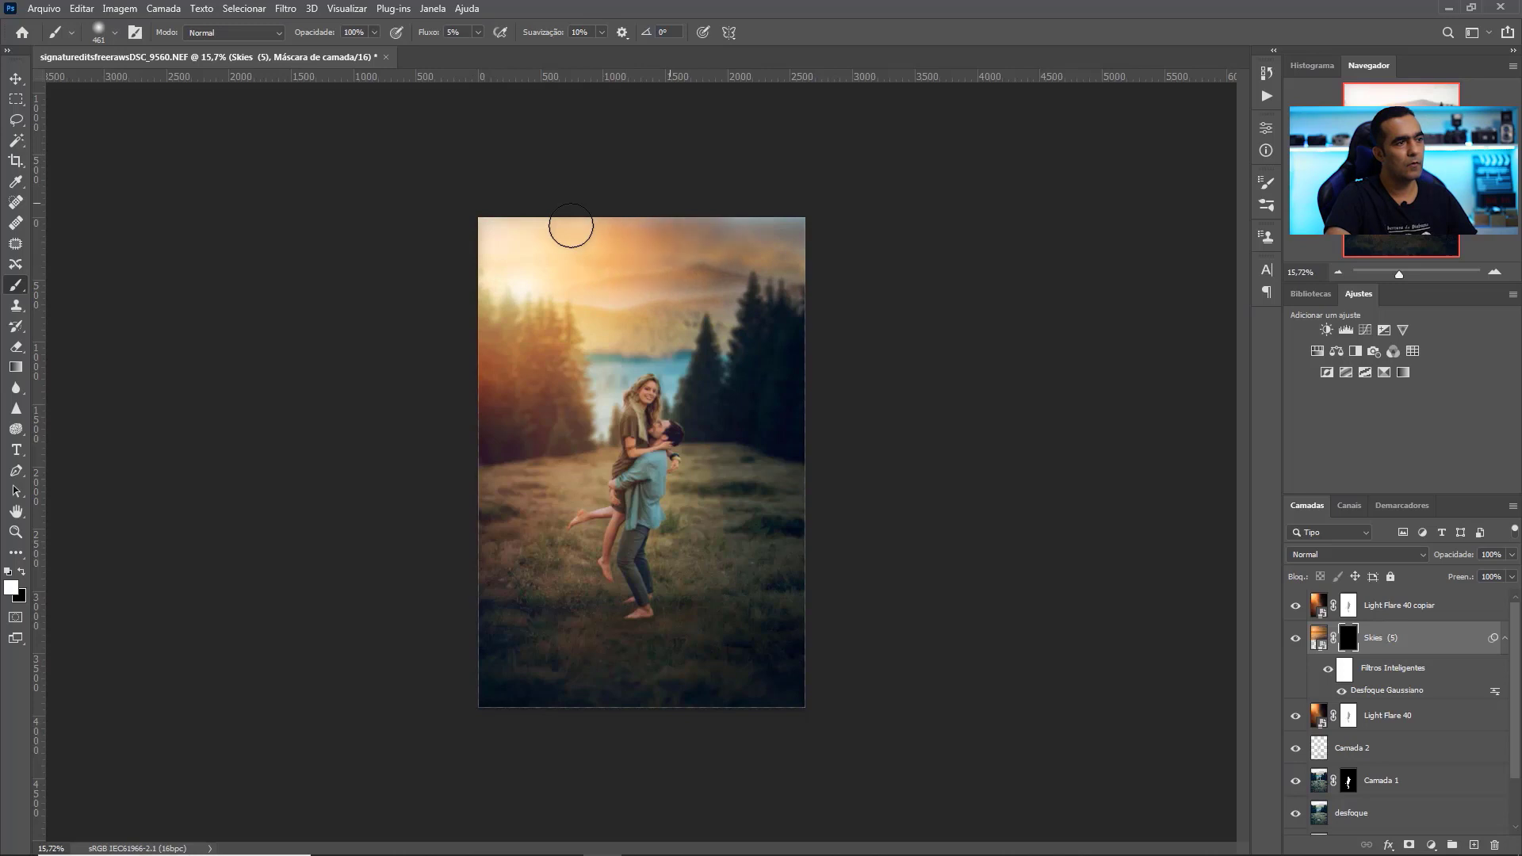
{"action": "left_click", "coordinate": [1321, 554]}
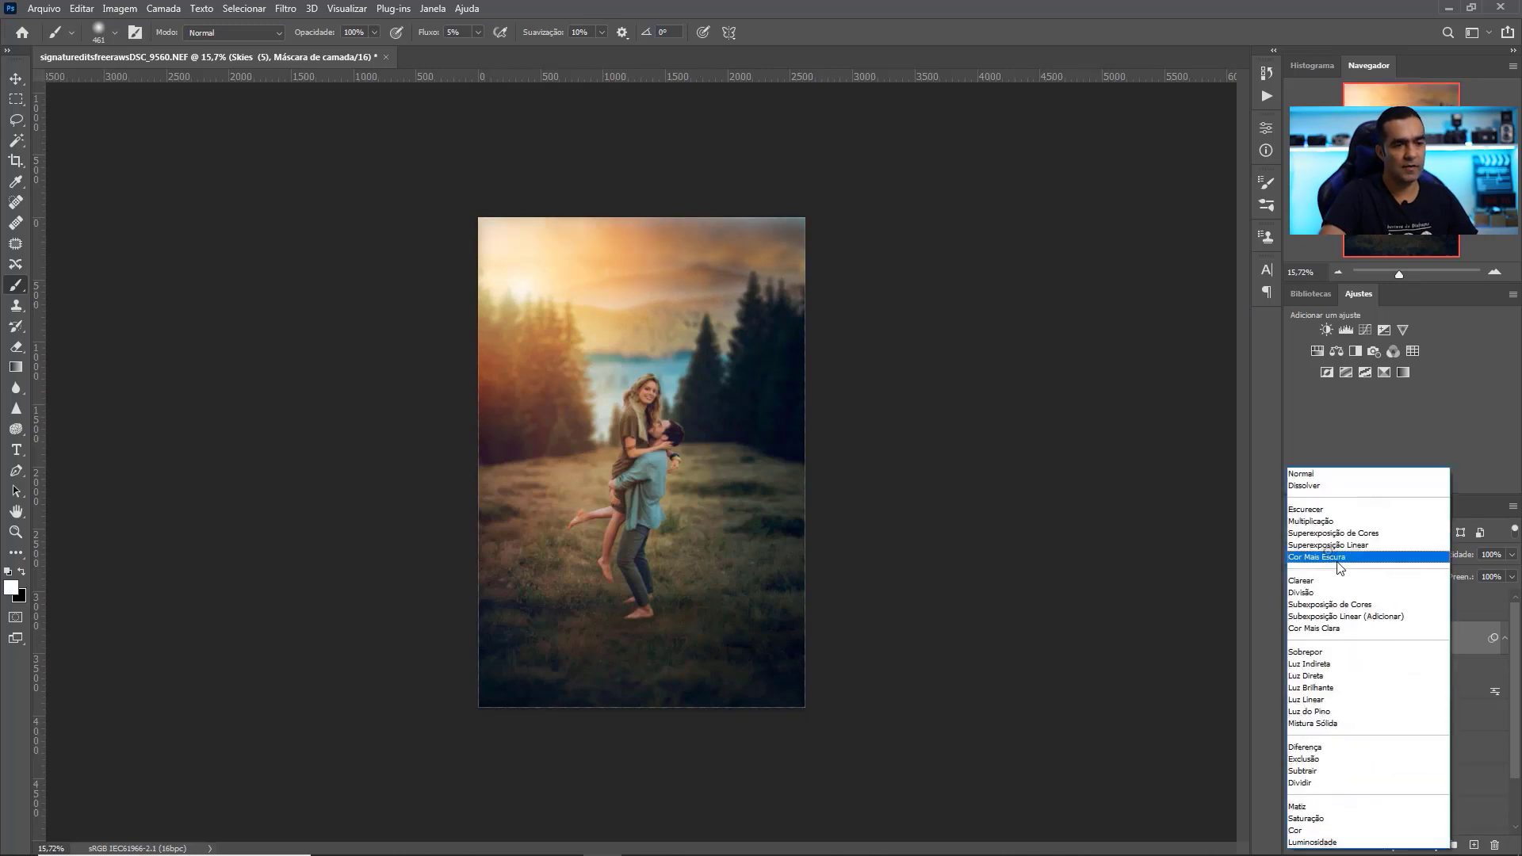
{"action": "left_click", "coordinate": [1346, 522]}
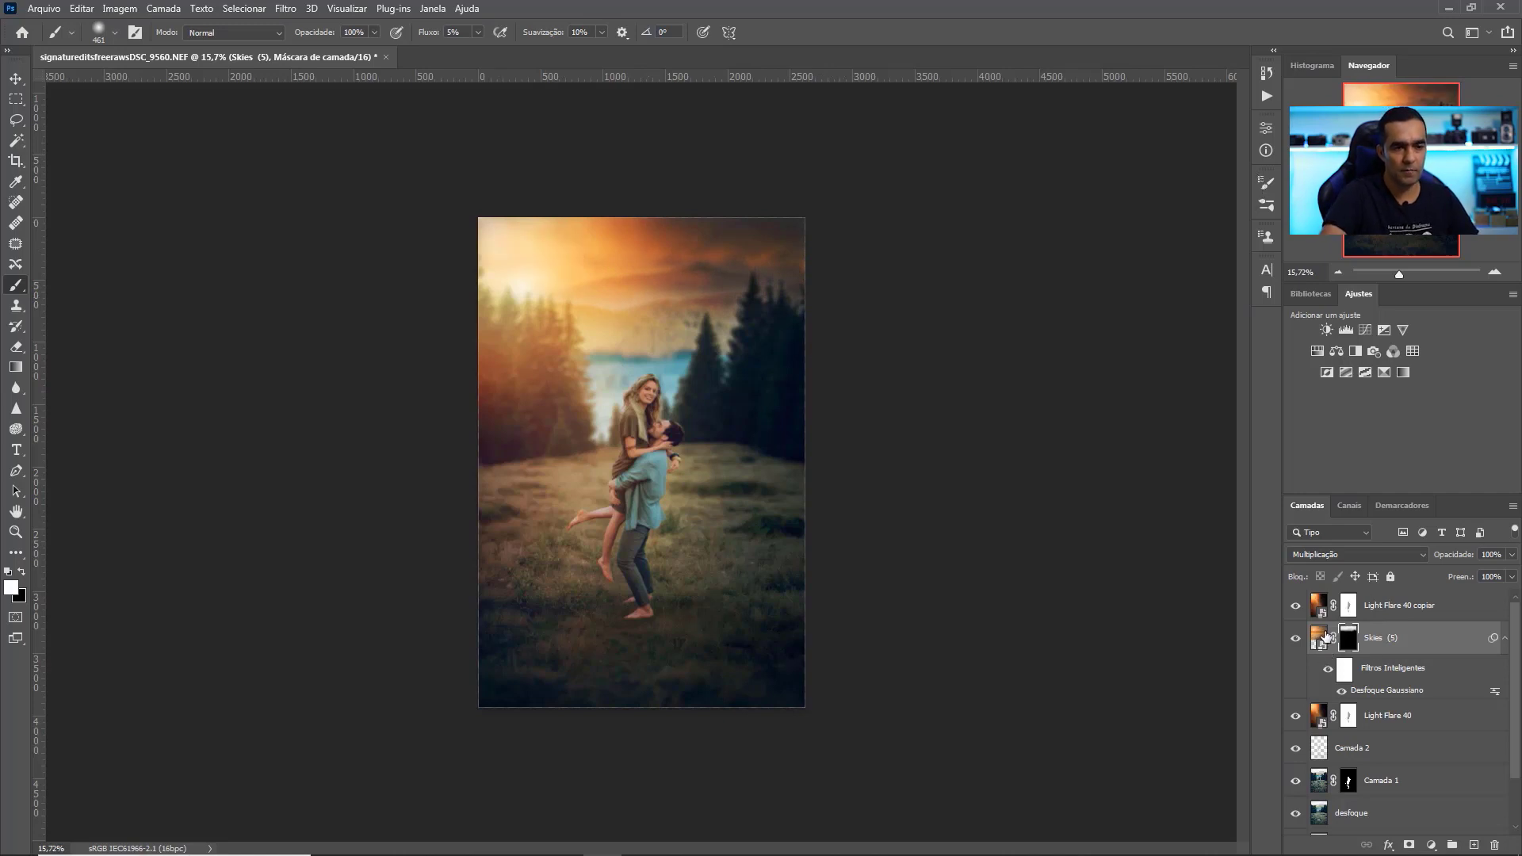
Enlarge the Skies (5) image to about 70.3% independently of its mask, placing the sun in the upper-left sky above the trees.
{"action": "left_click", "coordinate": [1320, 636]}
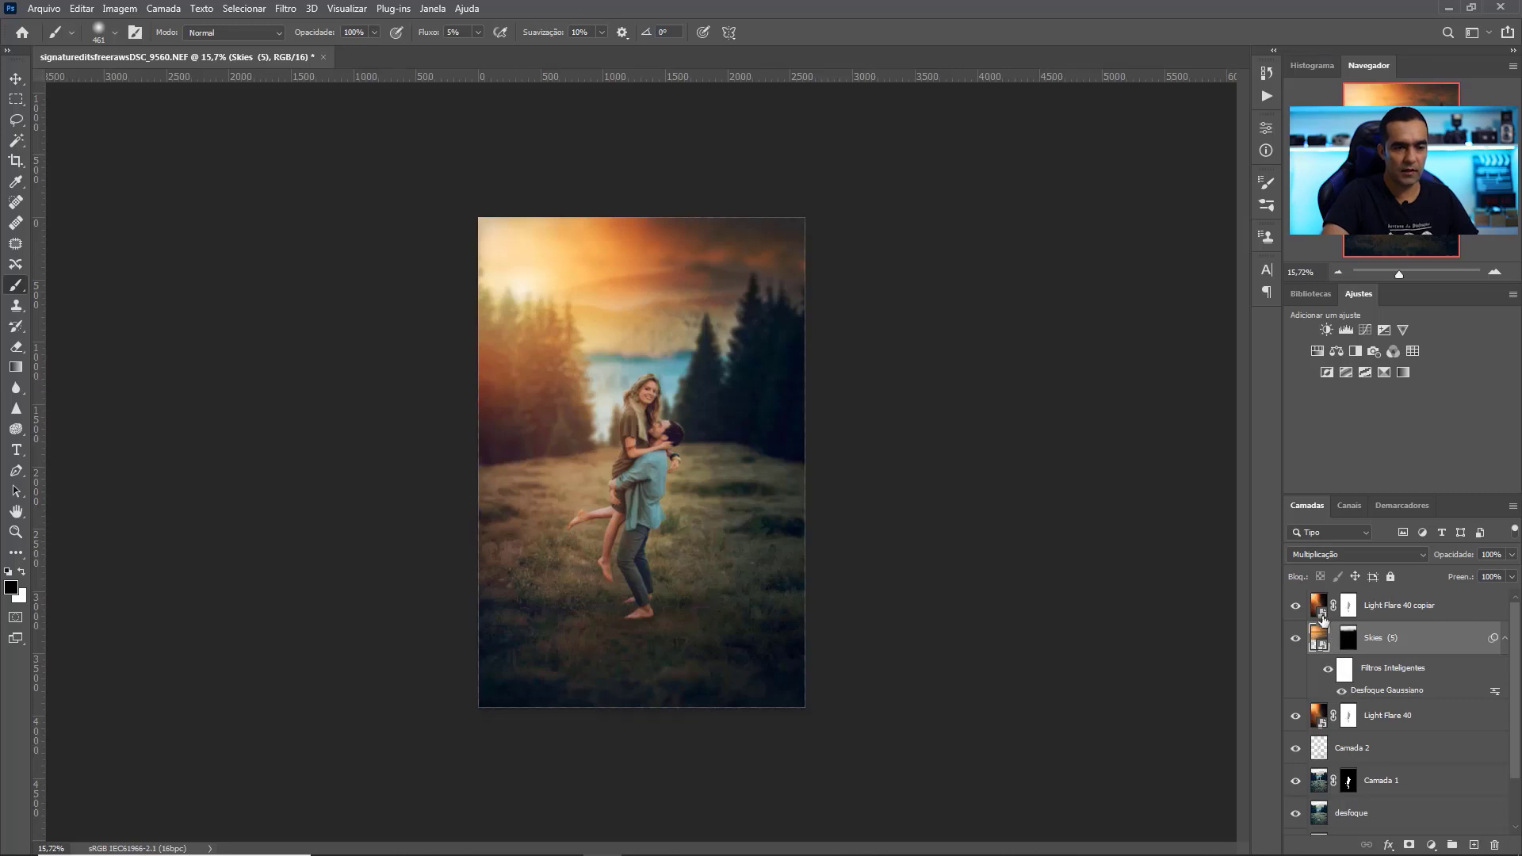
{"action": "key", "text": "ctrl+t"}
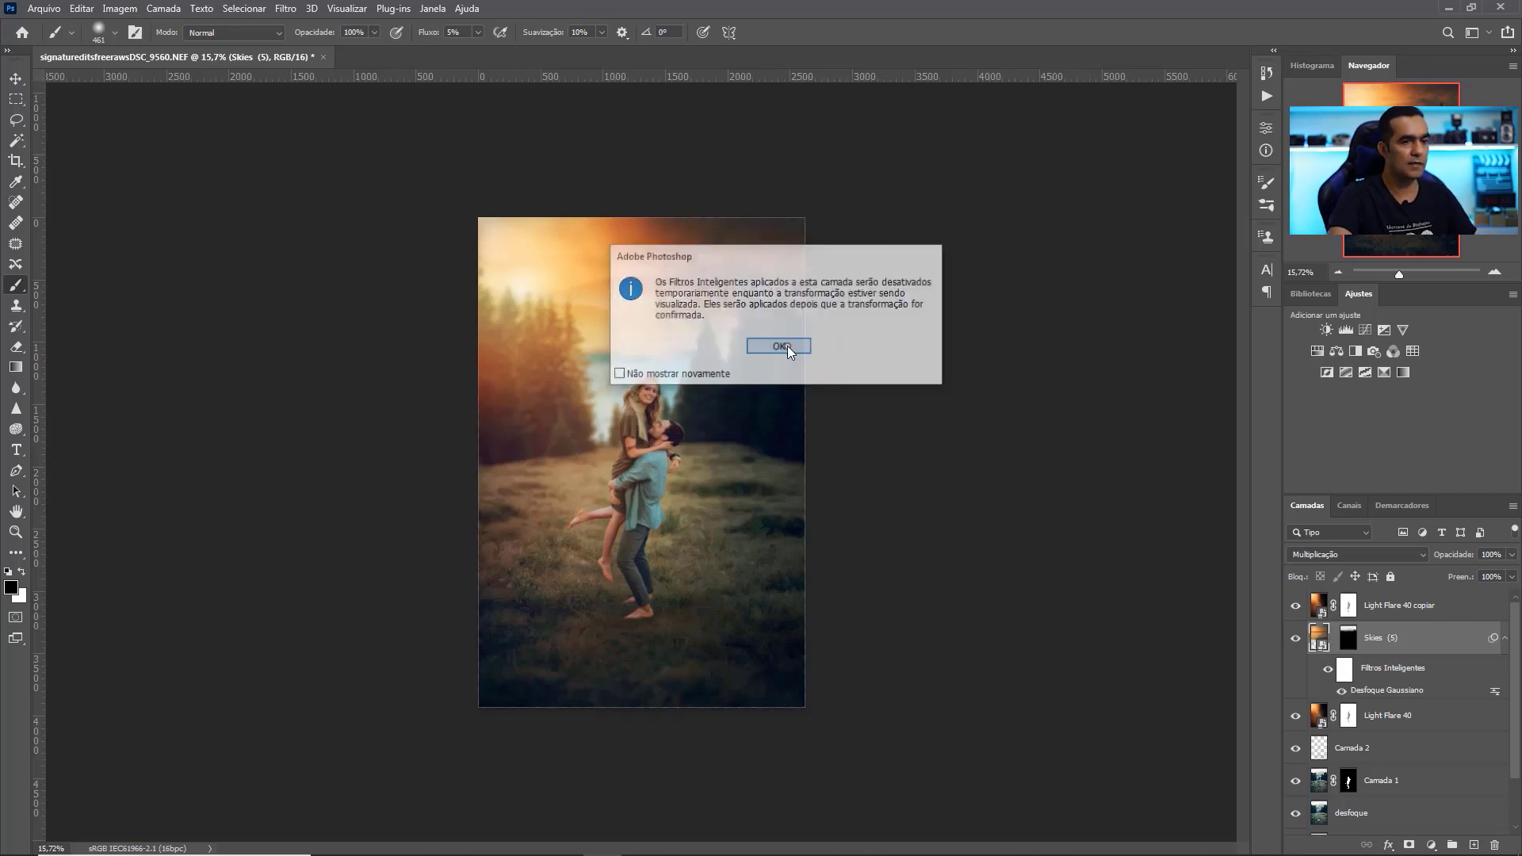
{"action": "left_click", "coordinate": [787, 345]}
{"action": "left_click_drag", "start_coordinate": [849, 174], "coordinate": [964, 87]}
{"action": "mouse_move", "coordinate": [896, 327]}
{"action": "left_mouse_down"}
{"action": "mouse_move", "coordinate": [883, 385]}
{"action": "mouse_move", "coordinate": [893, 357]}
{"action": "left_mouse_up"}
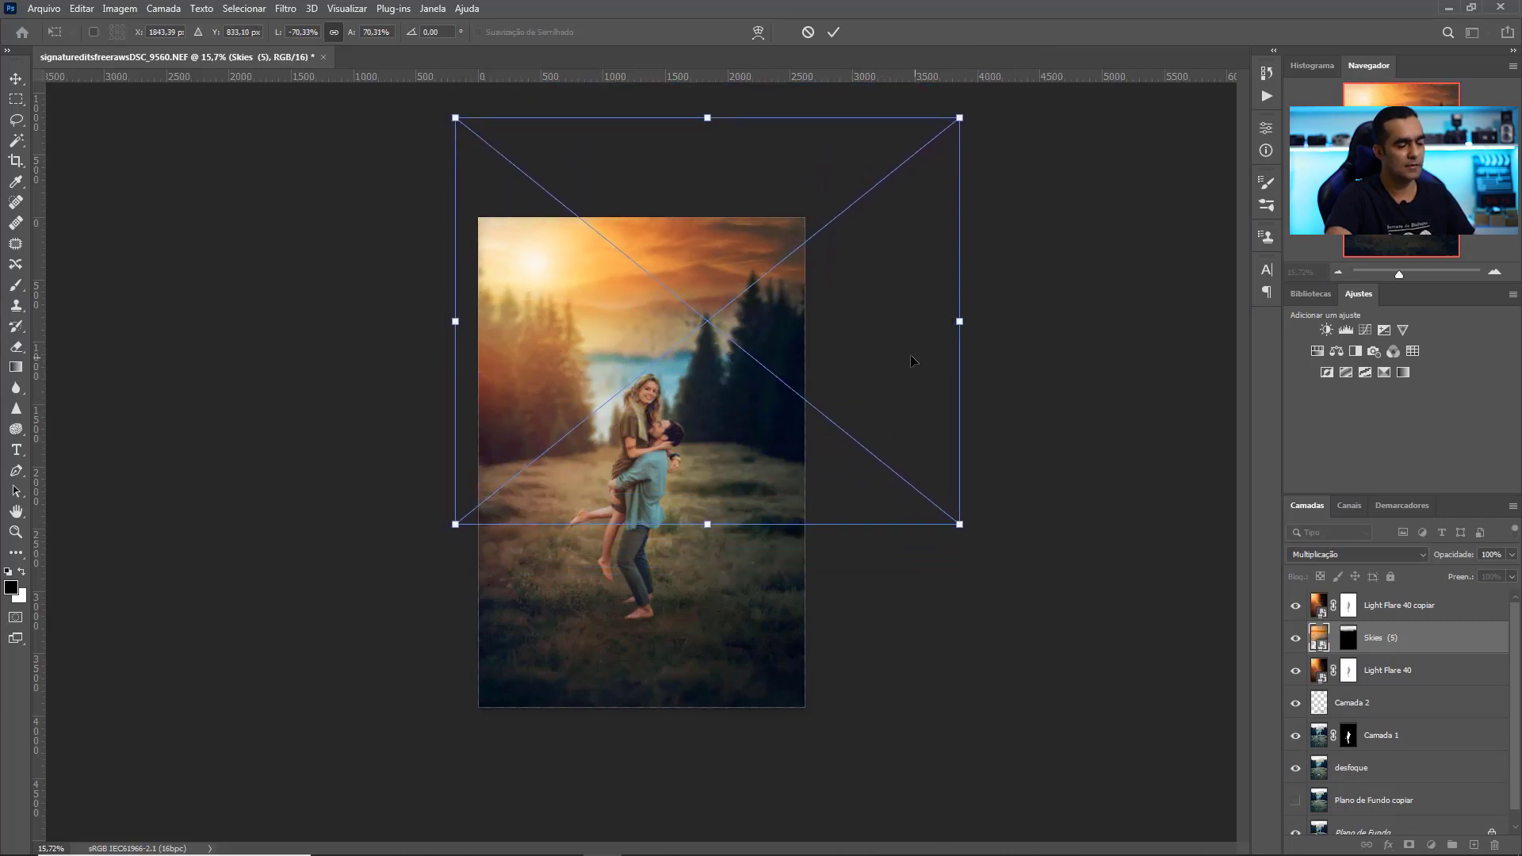
{"action": "key", "text": "Return"}
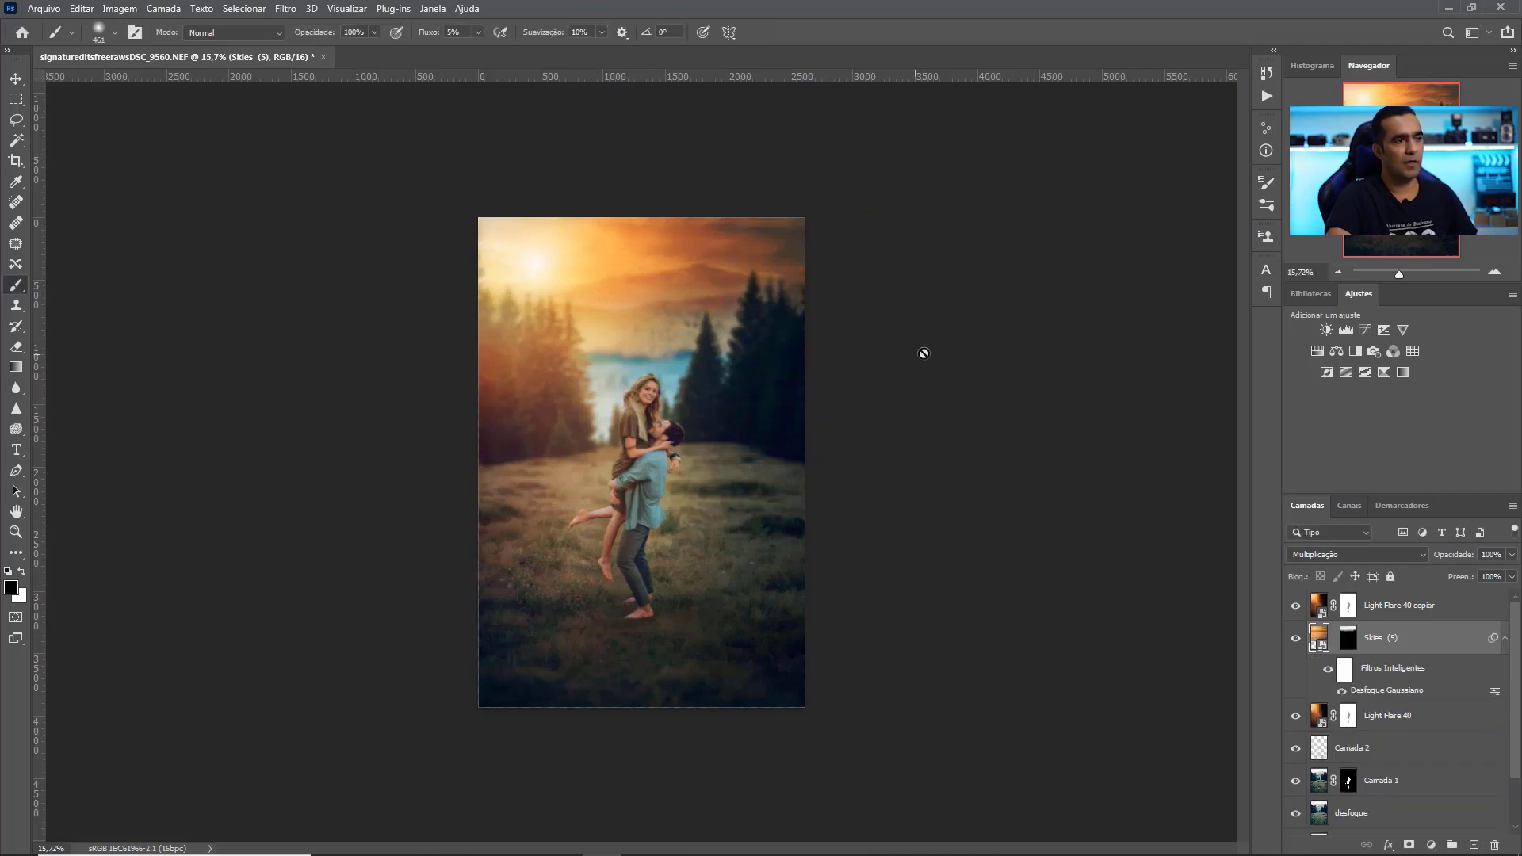
Compare the edited composite with the original photo by isolating the Plano de Fundo layer and restoring all layers.
{"action": "left_click_drag", "start_coordinate": [1399, 277], "coordinate": [1408, 291]}
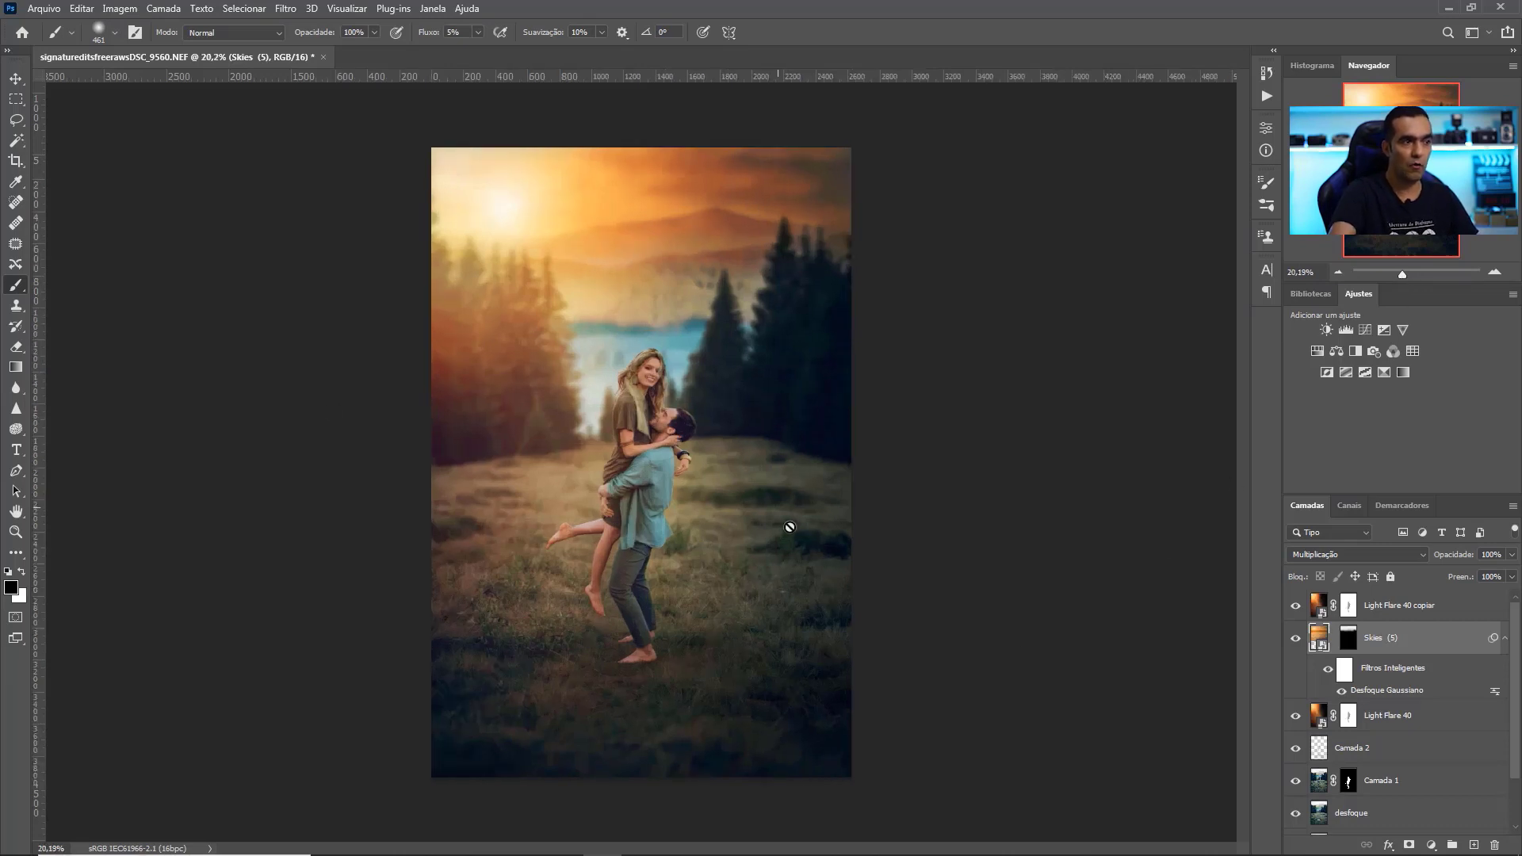
{"action": "scroll", "coordinate": [1473, 691], "scroll_direction": "down", "scroll_amount": 1}
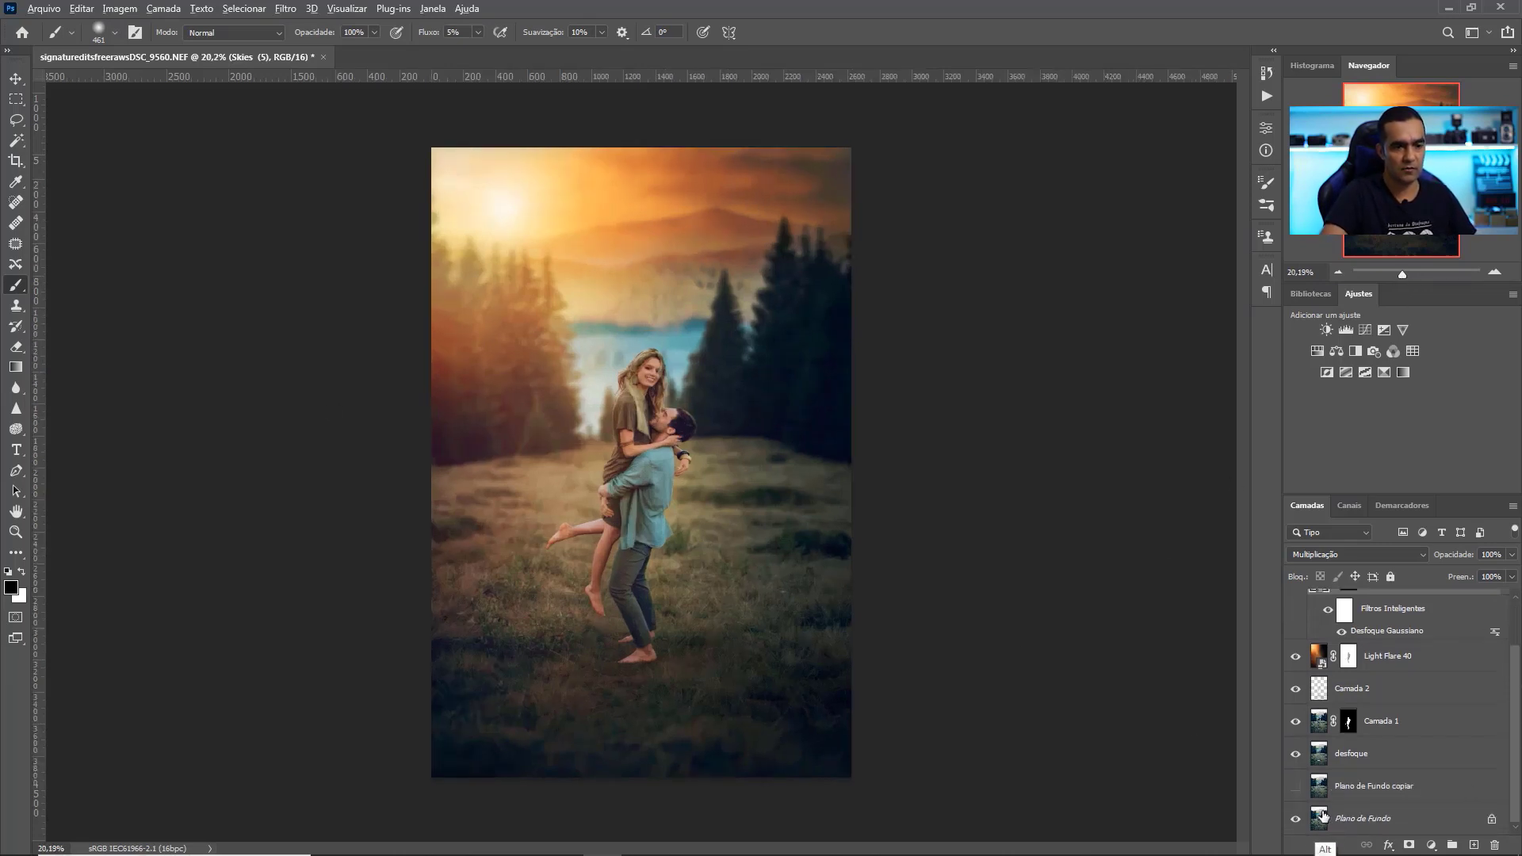
{"action": "left_click", "coordinate": [1295, 820], "text": "alt"}
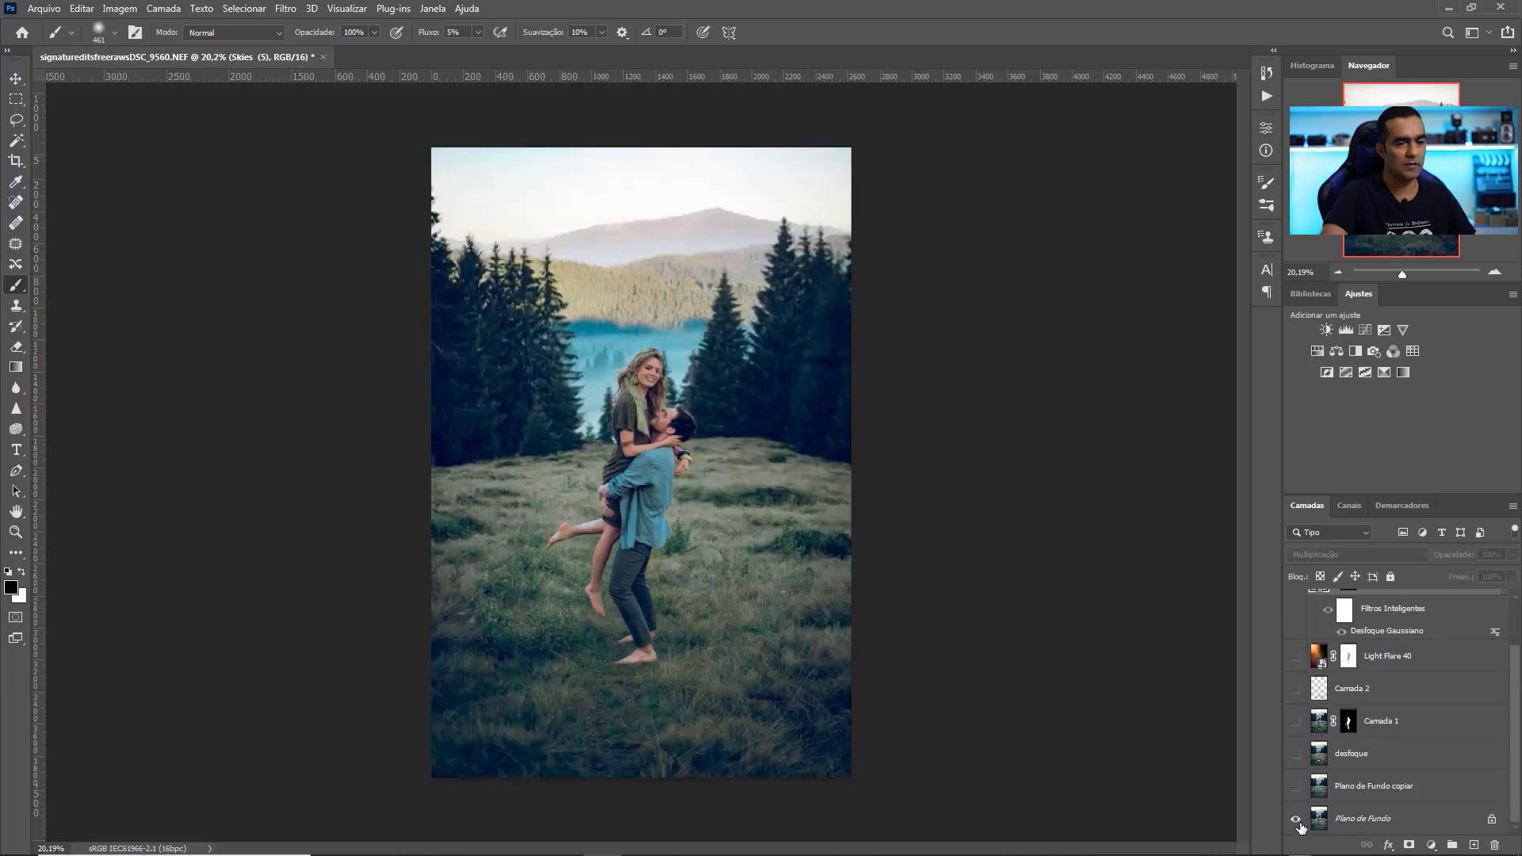
{"action": "left_click", "coordinate": [1297, 820], "text": "alt"}
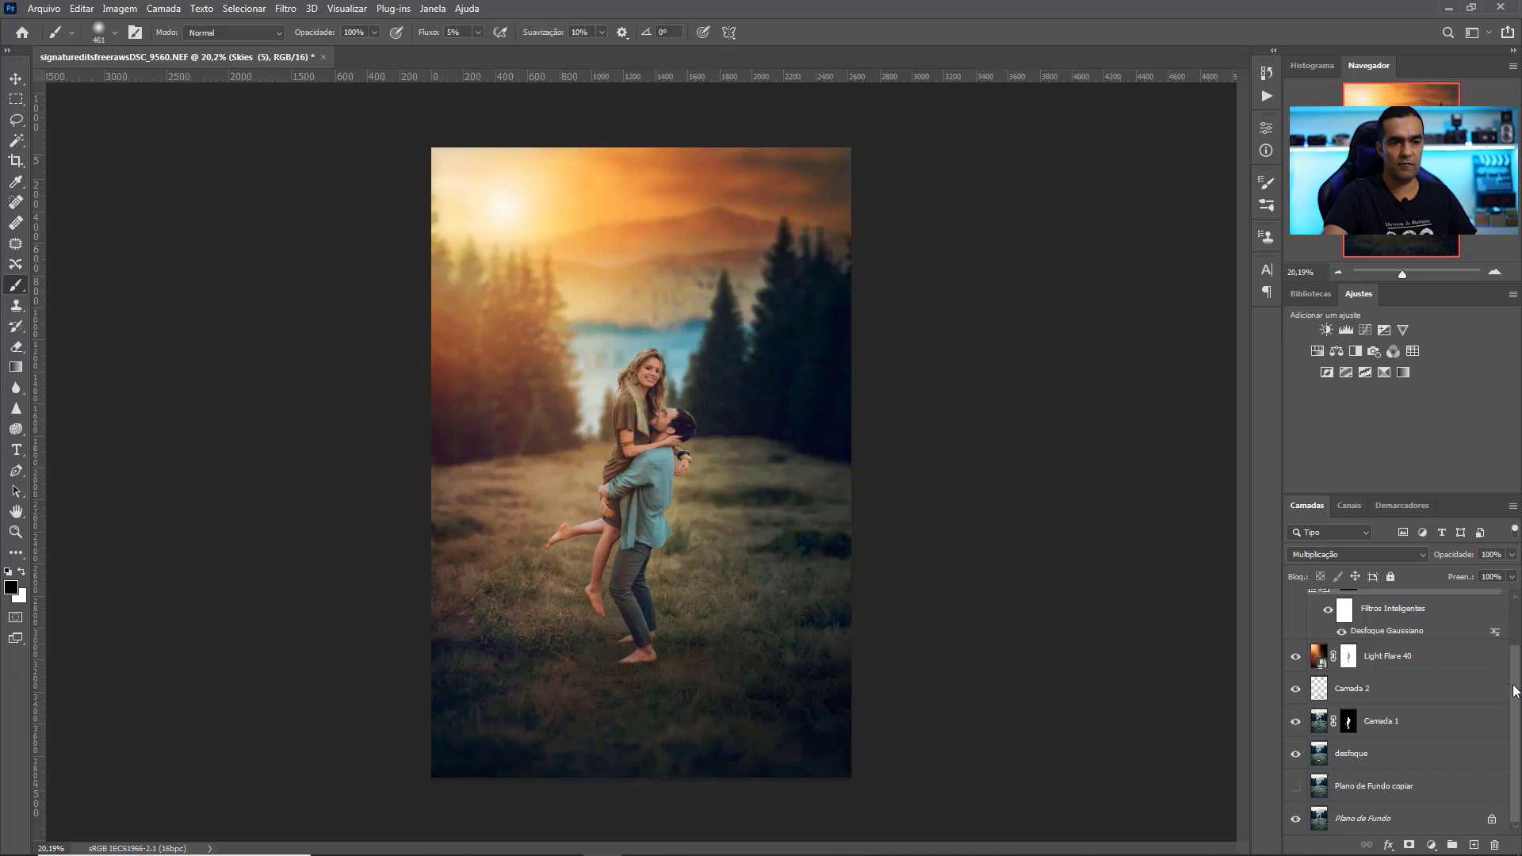
{"action": "scroll", "coordinate": [1515, 690], "scroll_direction": "up", "scroll_amount": 2}
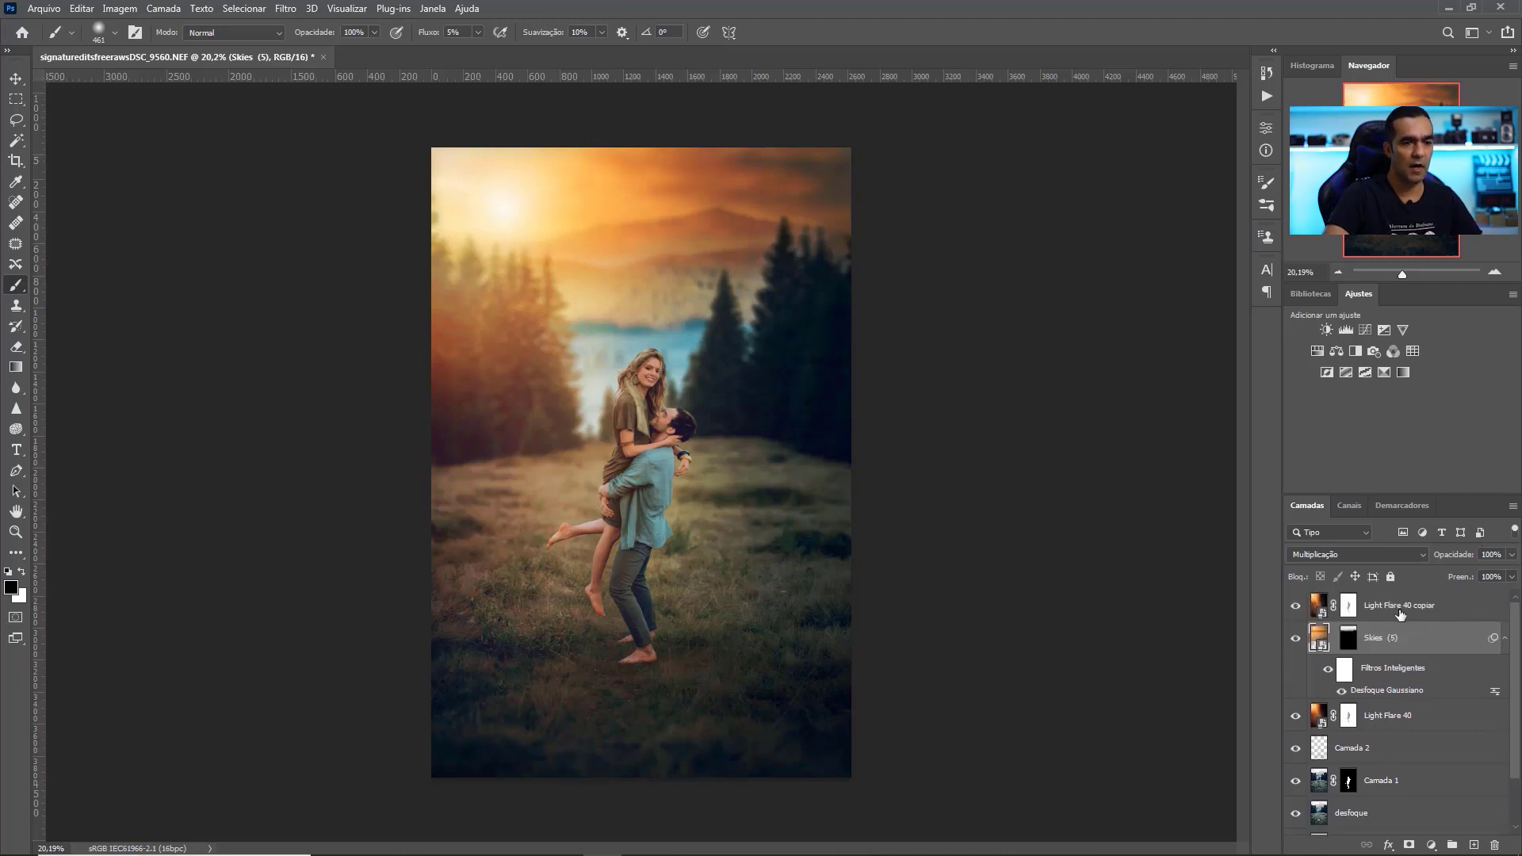
Add a Curvas (Curves) adjustment layer above Light Flare 40 copiar and raise the midtones slightly to brighten the photo.
{"action": "left_click", "coordinate": [1400, 614]}
{"action": "left_click", "coordinate": [1365, 329]}
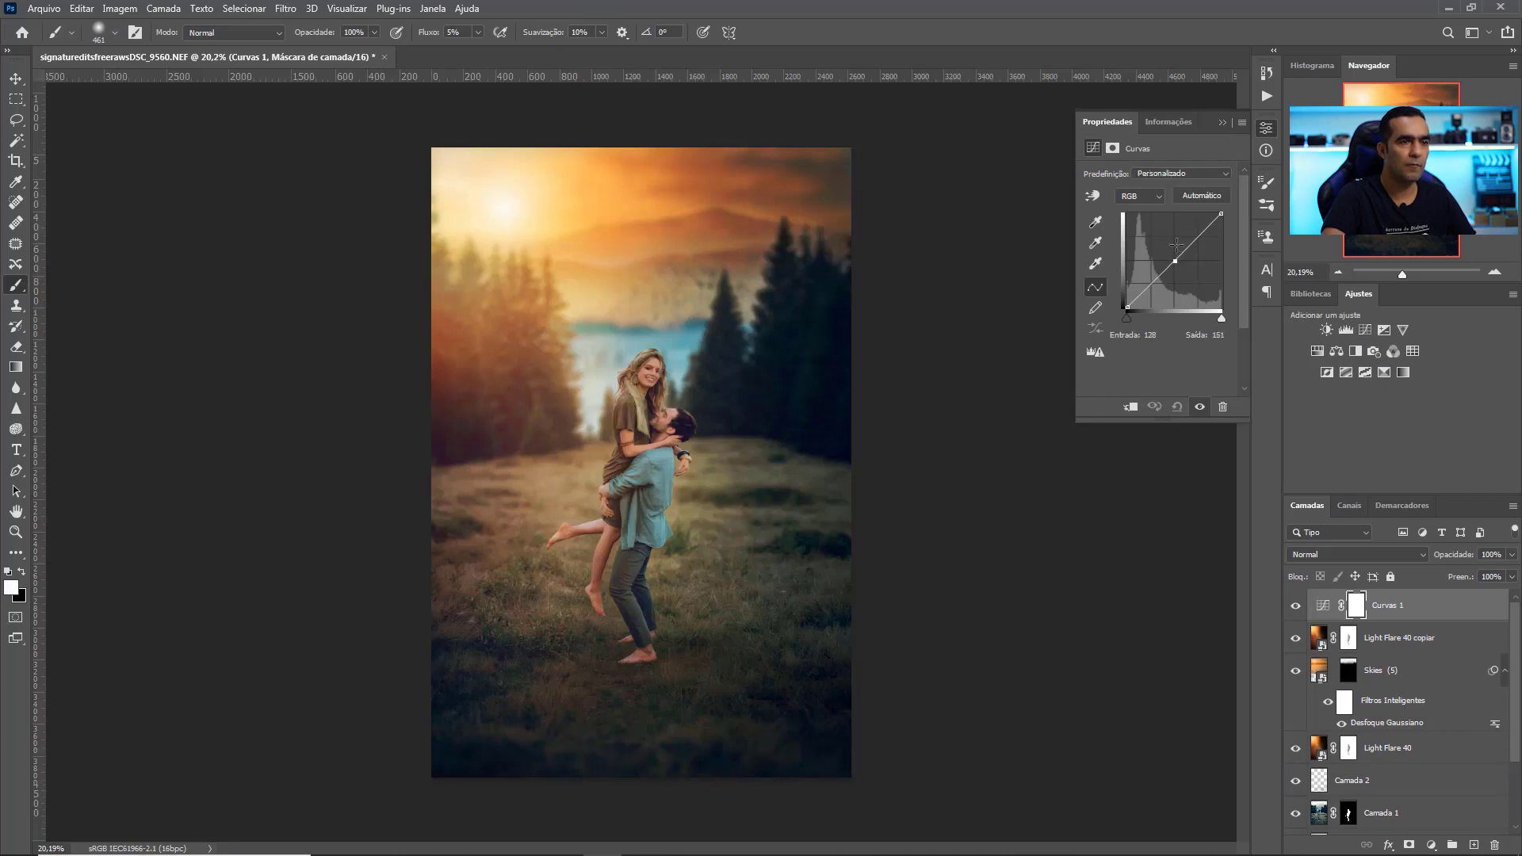
{"action": "left_click_drag", "start_coordinate": [1177, 244], "coordinate": [1177, 254]}
{"action": "left_click", "coordinate": [1220, 124]}
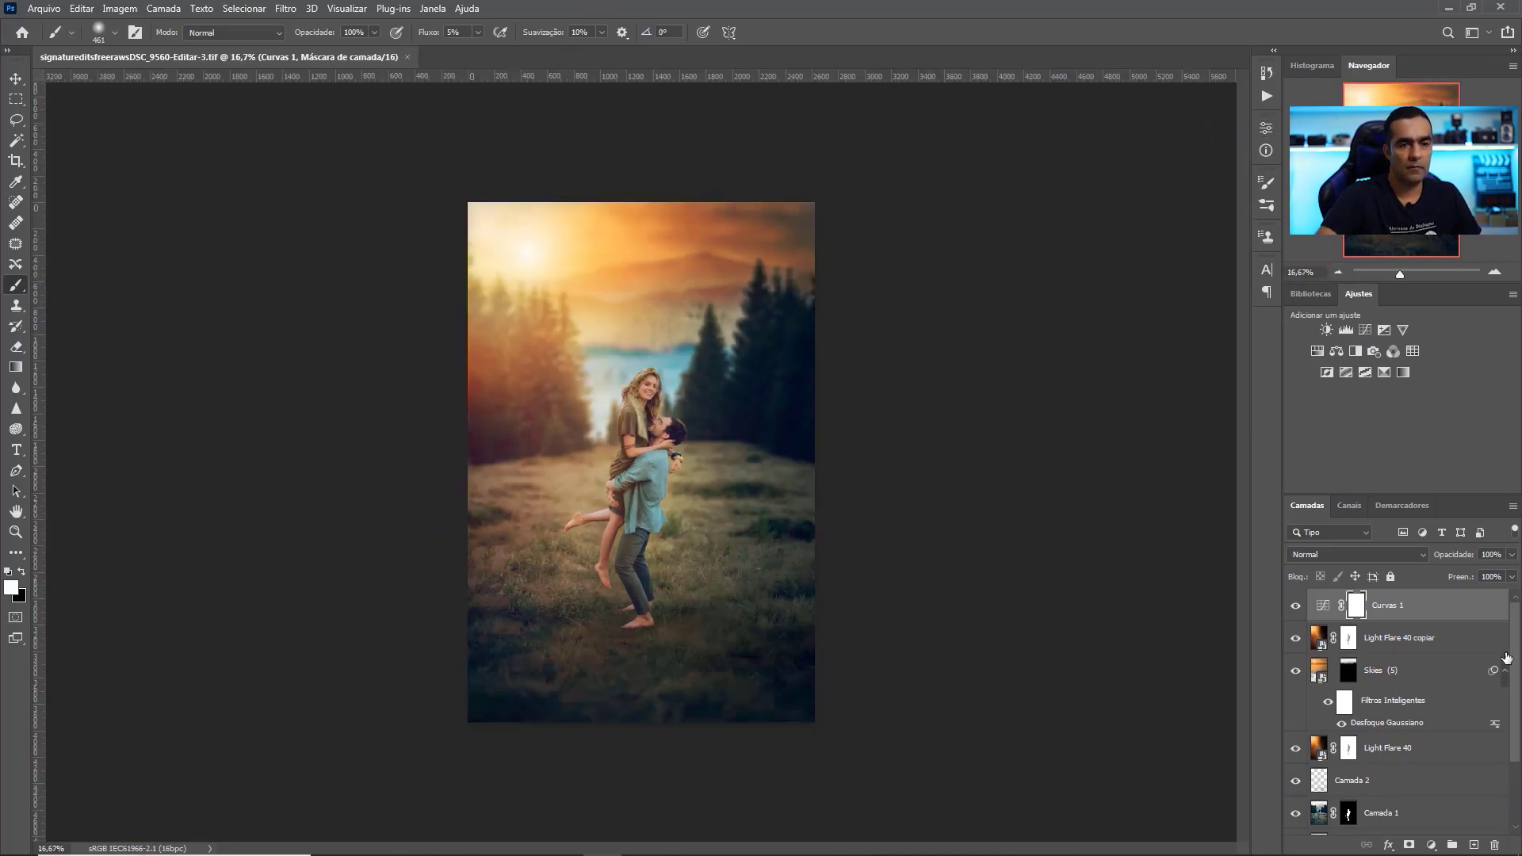
Merge all layers from Curvas 1 down to Plano de Fundo into a single background layer.
{"action": "scroll", "coordinate": [1514, 658], "scroll_direction": "down", "scroll_amount": 3}
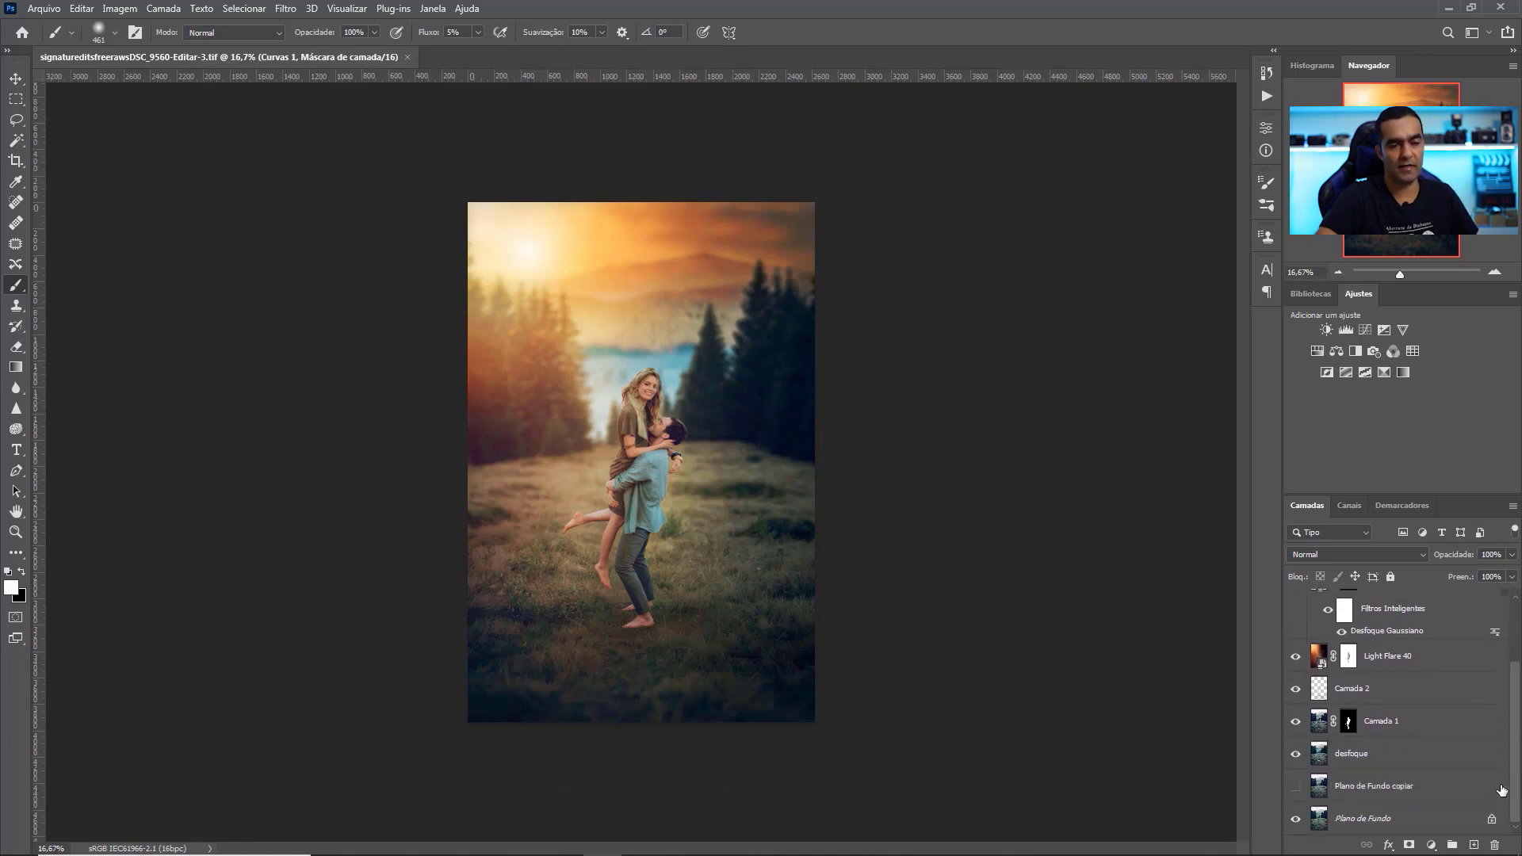
{"action": "left_click", "coordinate": [1395, 821], "text": "shift"}
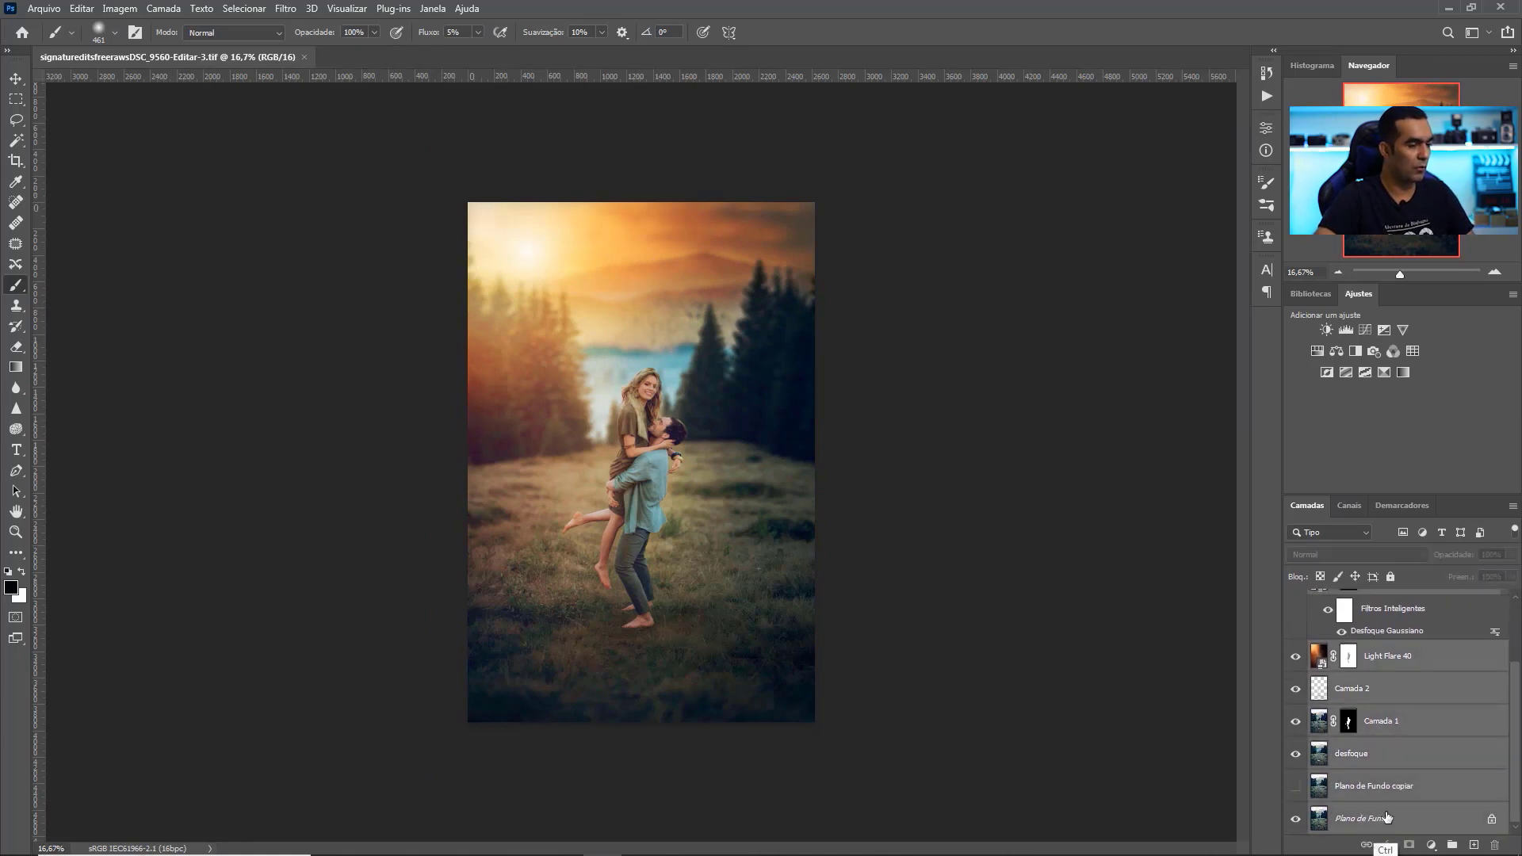
{"action": "key", "text": "ctrl+e"}
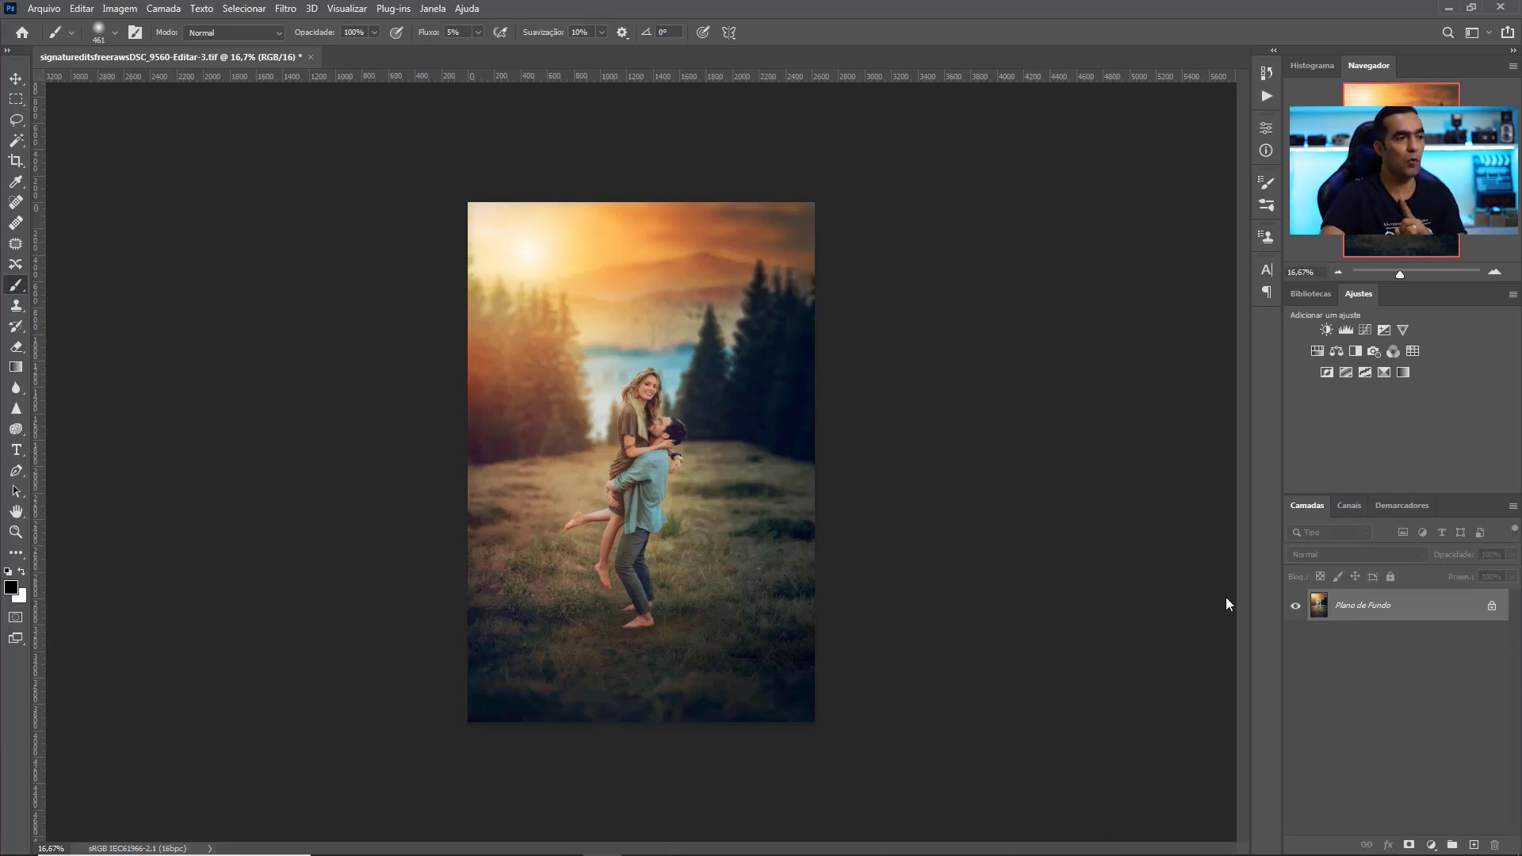
Apply Color Efex Pro 4's Pro Contrast with Corrigir Contraste at 50% and Contraste Dinâmico at 49%, and save the document.
{"action": "left_click", "coordinate": [1403, 275]}
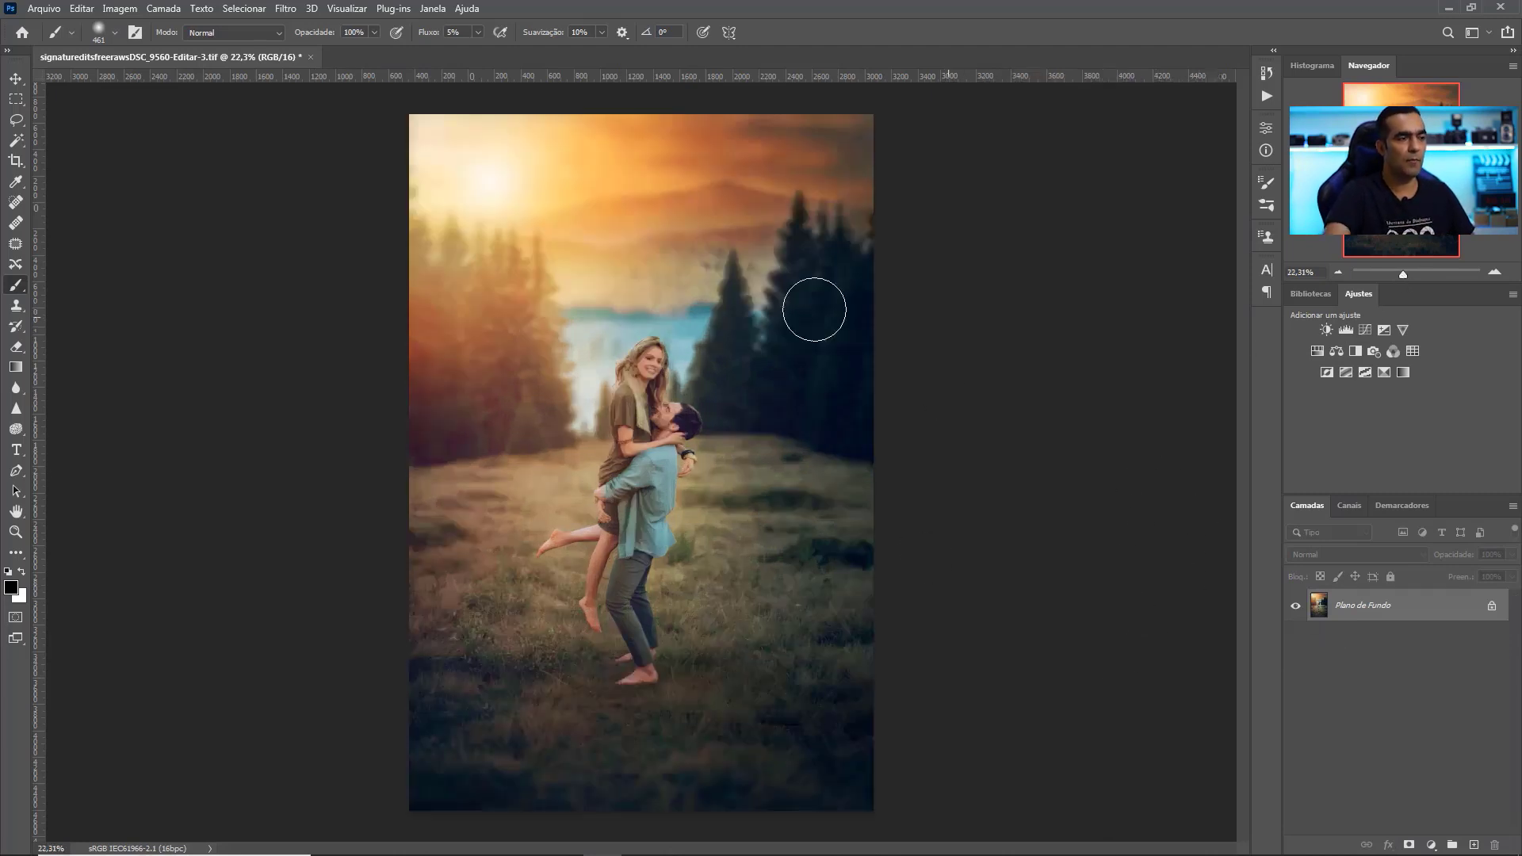
{"action": "left_click", "coordinate": [287, 9]}
{"action": "mouse_move", "coordinate": [436, 389]}
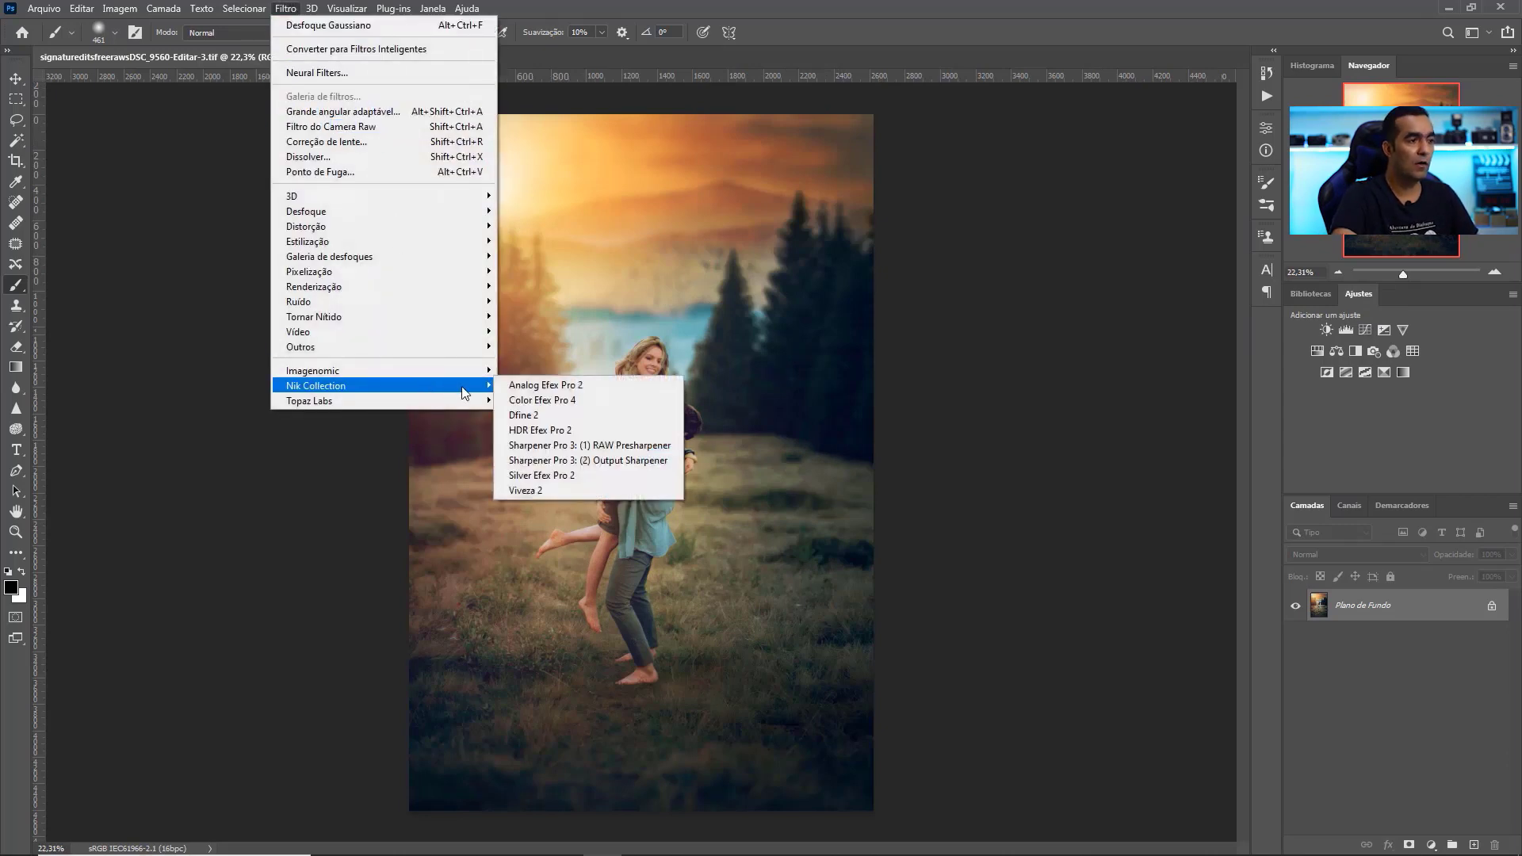
{"action": "left_click", "coordinate": [553, 399]}
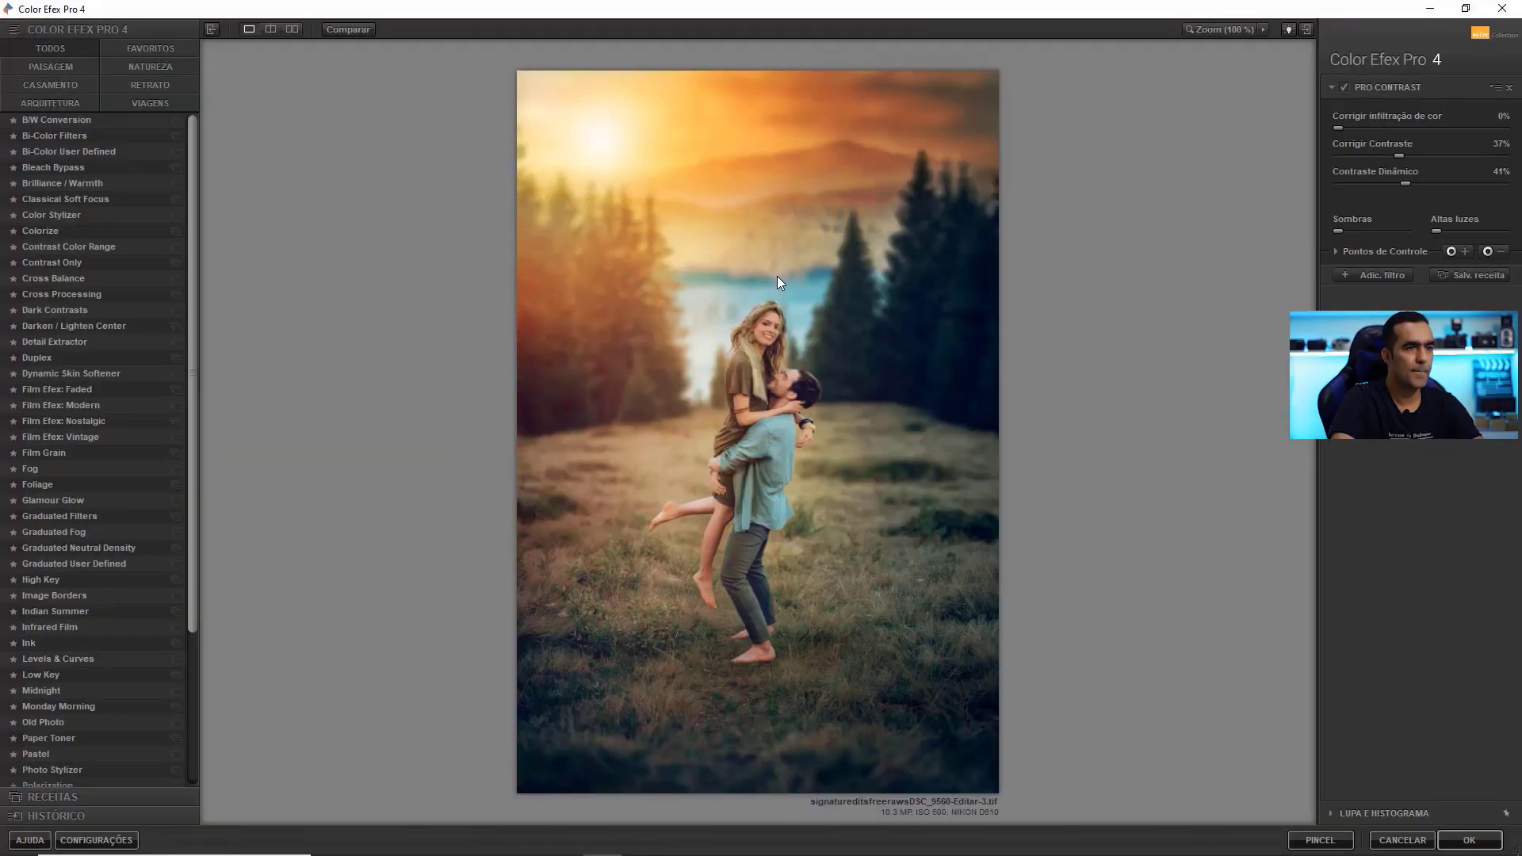
{"action": "double_click", "coordinate": [1397, 155]}
{"action": "double_click", "coordinate": [1406, 184]}
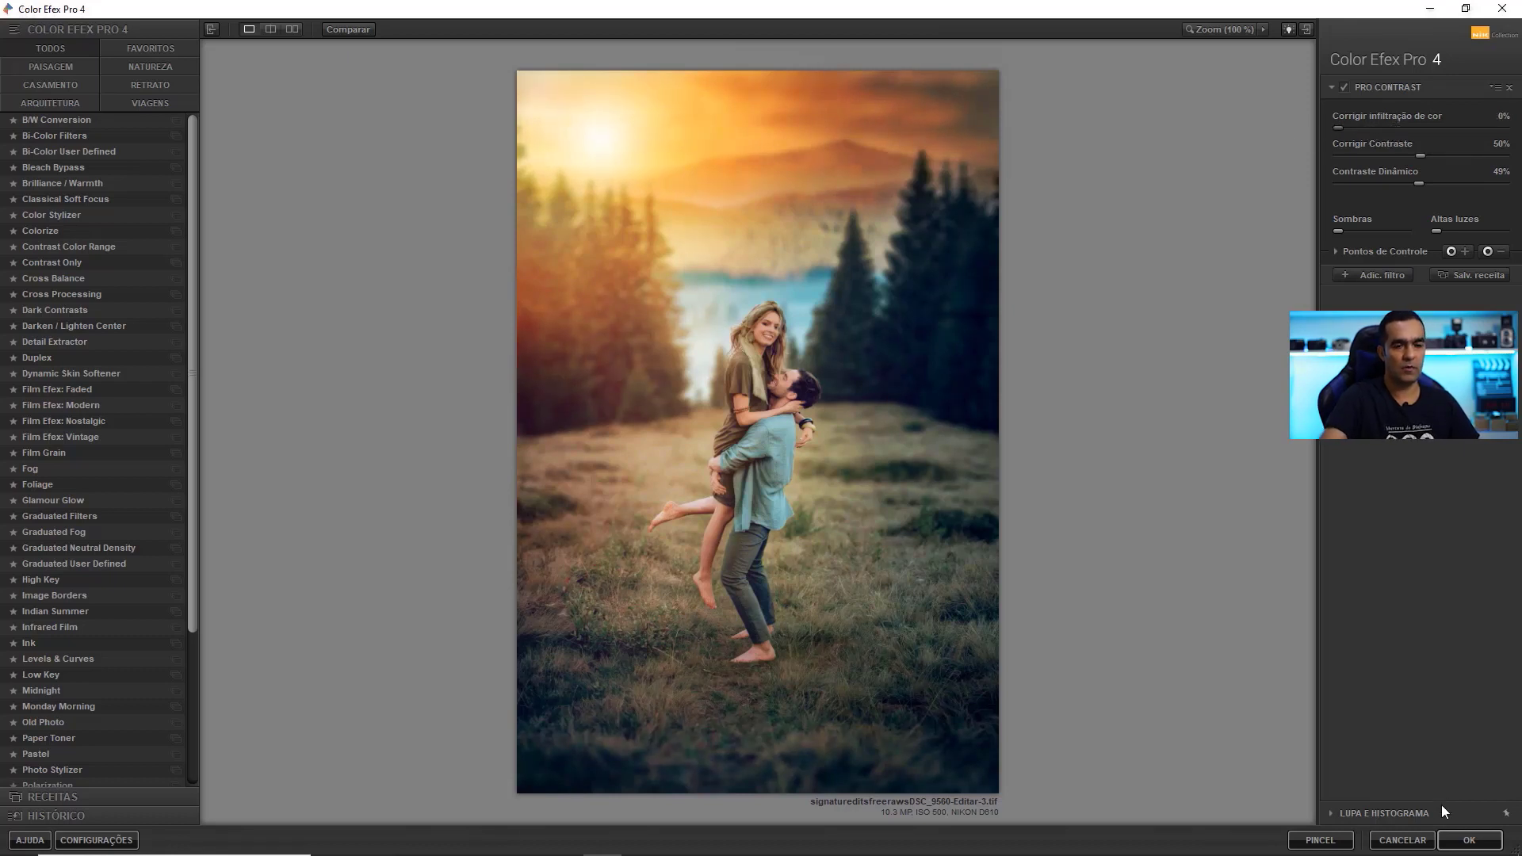
{"action": "left_click", "coordinate": [1470, 840]}
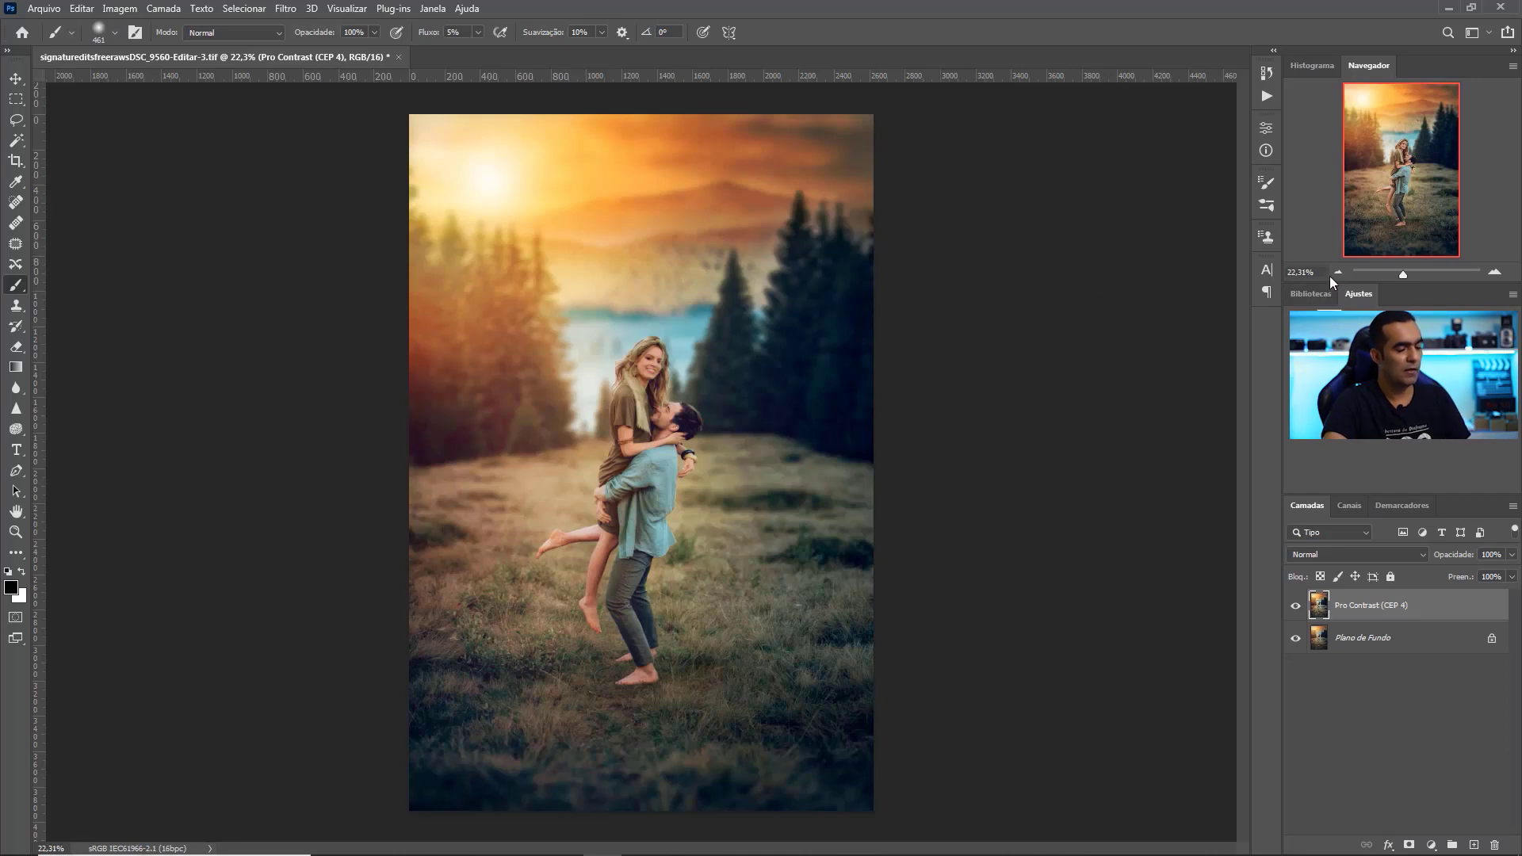
{"action": "key", "text": "ctrl+s"}
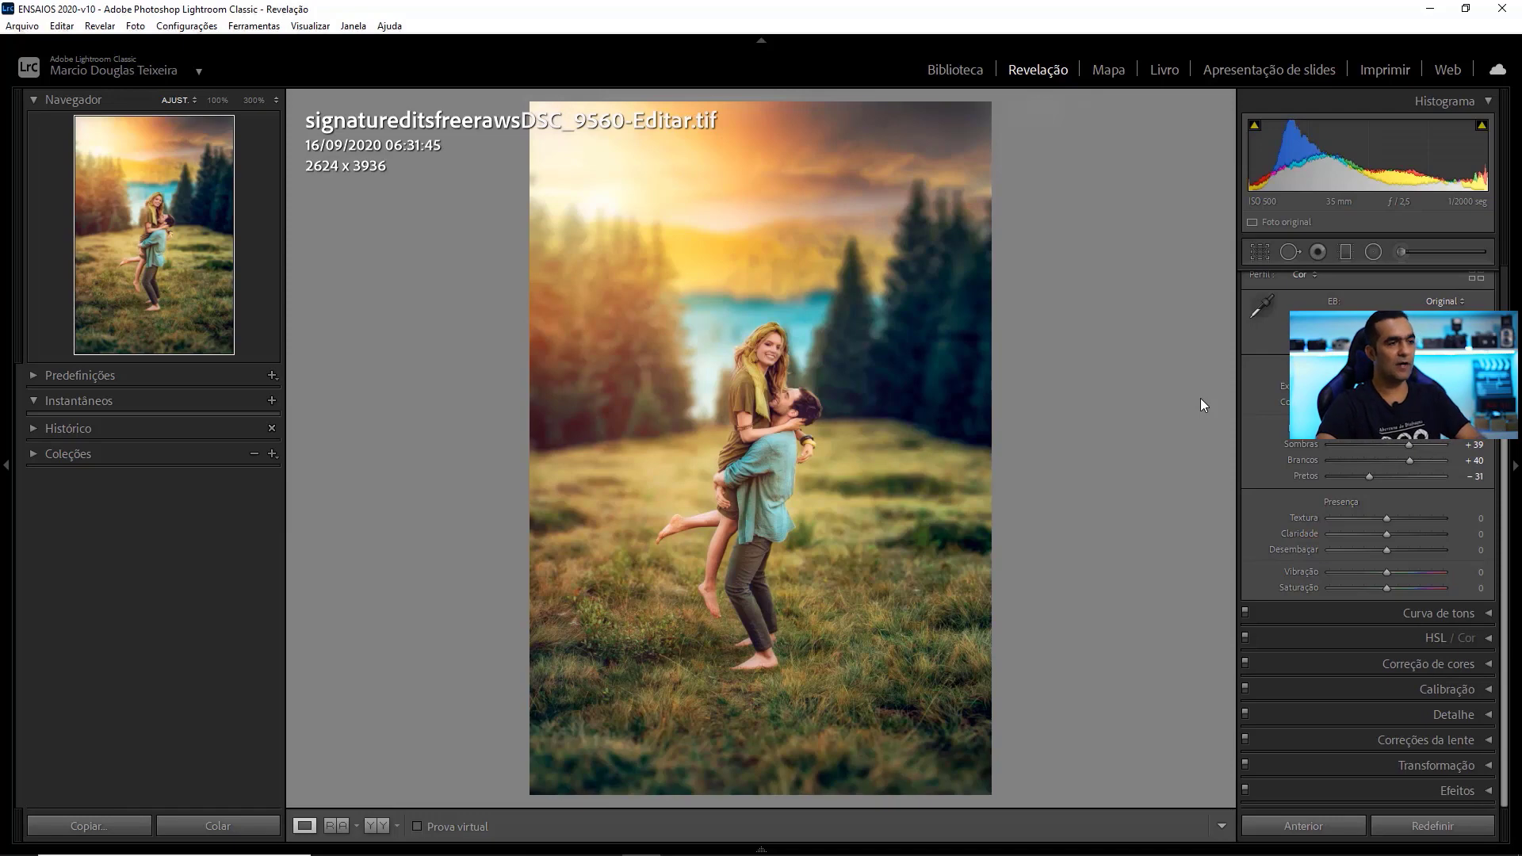
In Lightroom Classic, reset the develop settings of the original DSC_9560 NEF photo and compare it with the edited TIF.
{"action": "key", "text": "Left"}
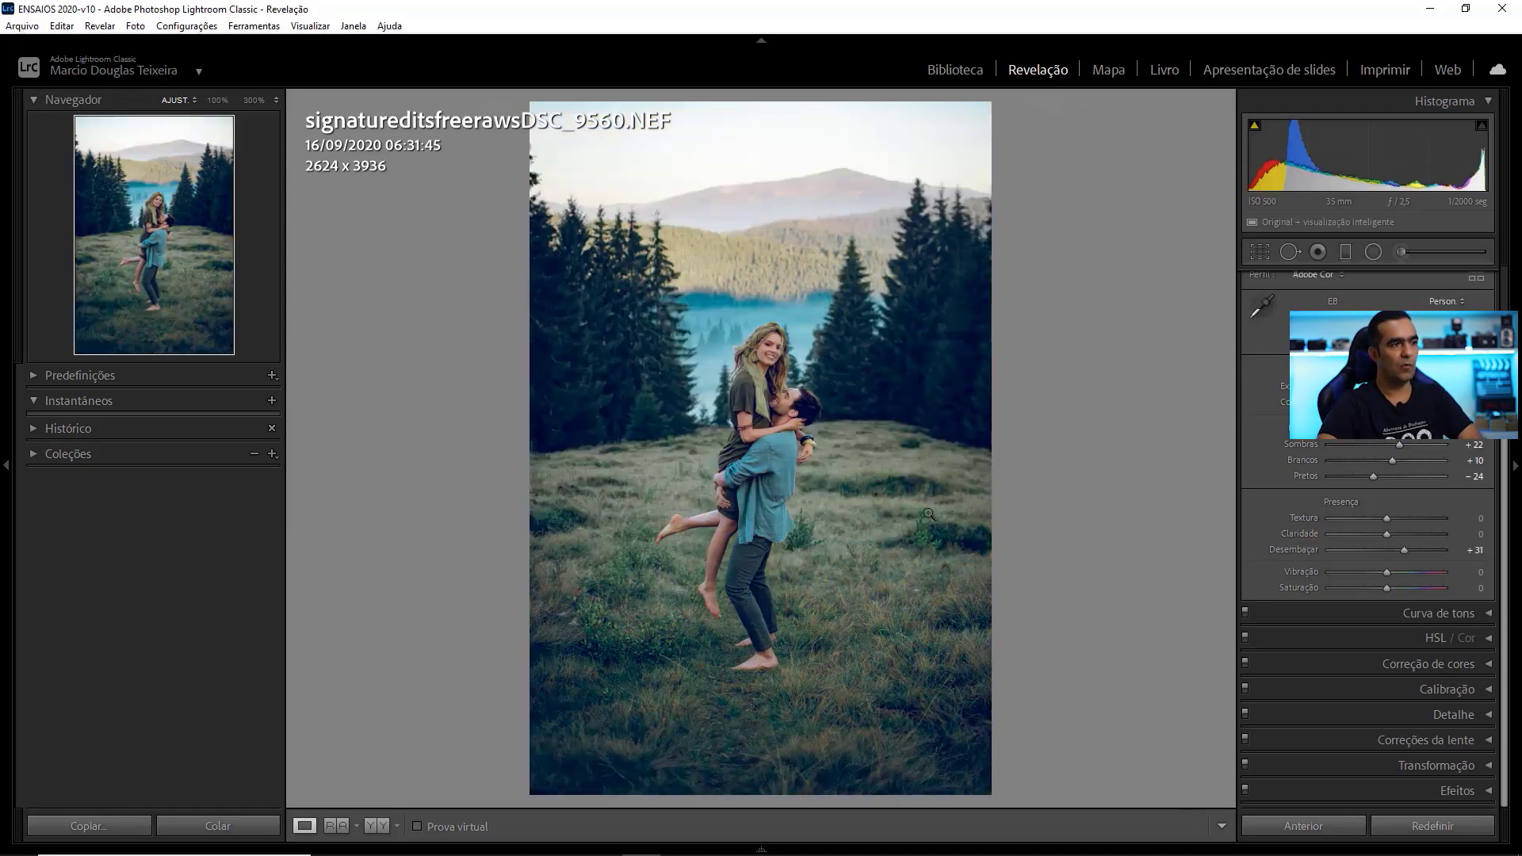
{"action": "left_click", "coordinate": [1432, 826]}
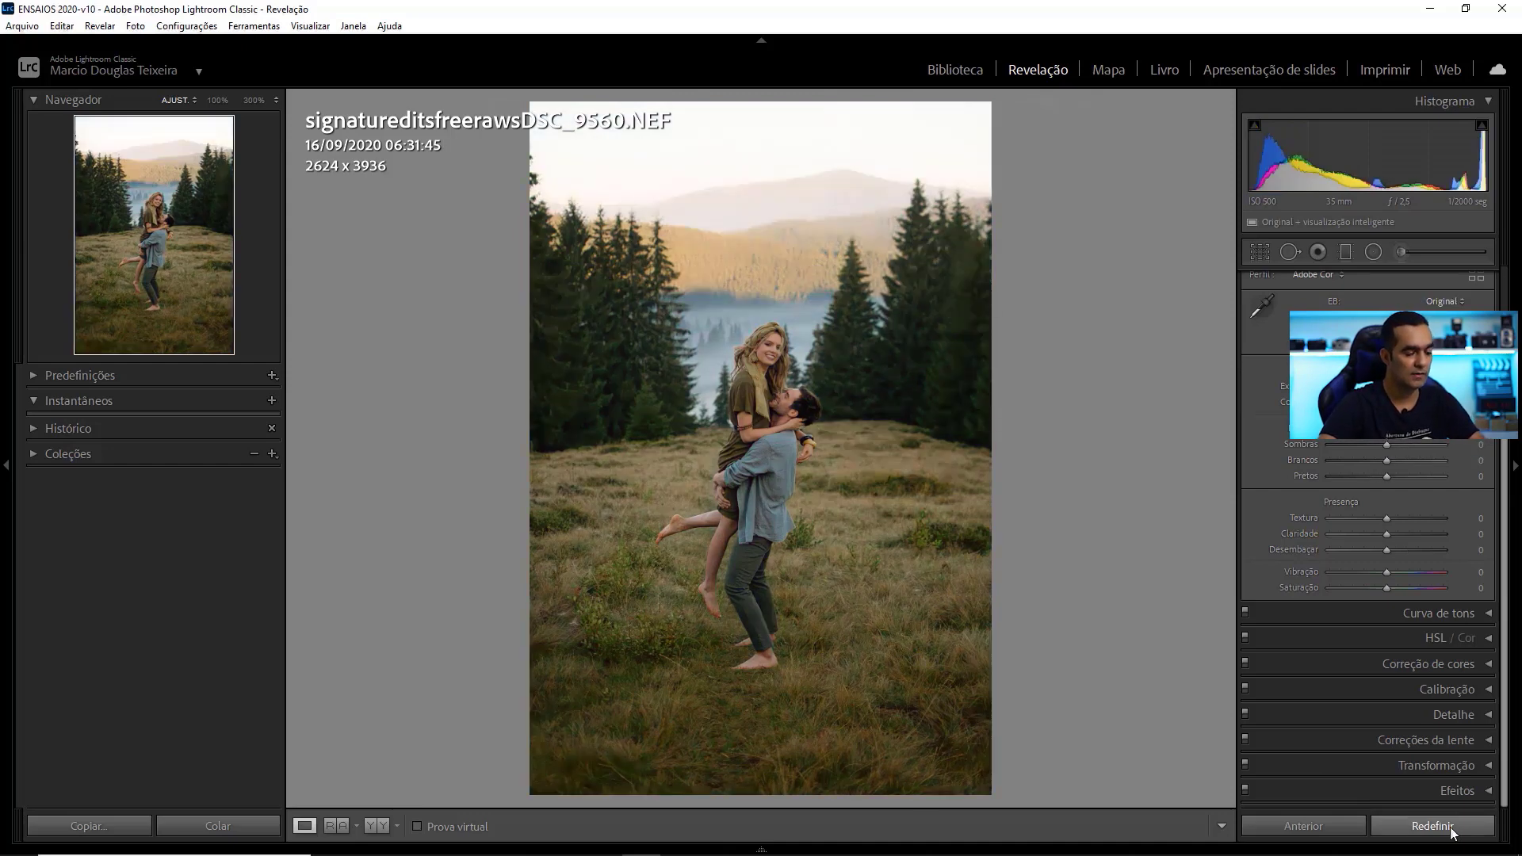
{"action": "key", "text": "ctrl+z"}
{"action": "left_click", "coordinate": [1452, 833]}
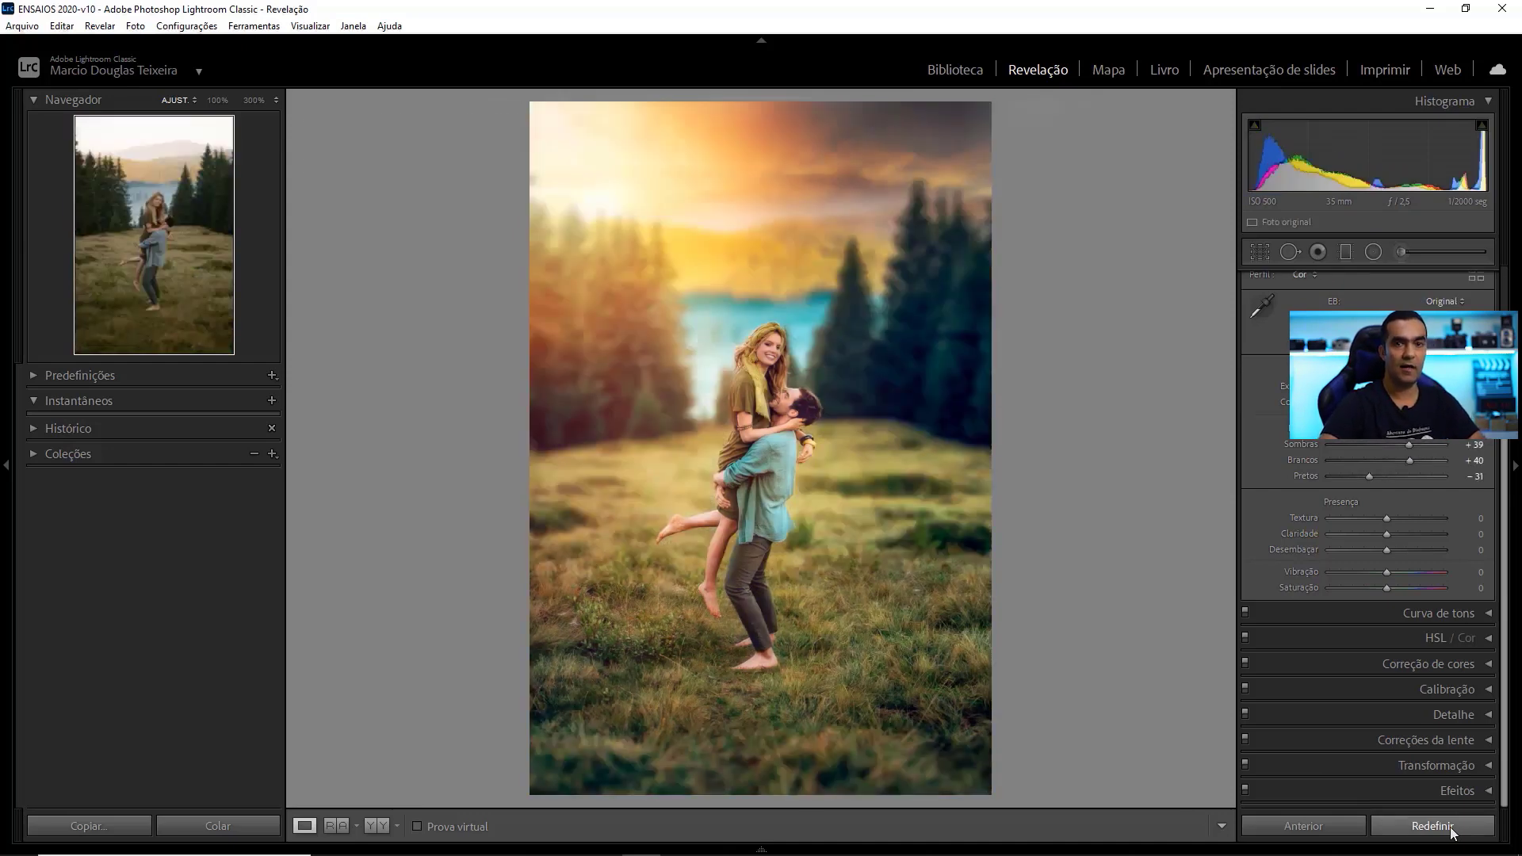
{"action": "key", "text": "ctrl+z"}
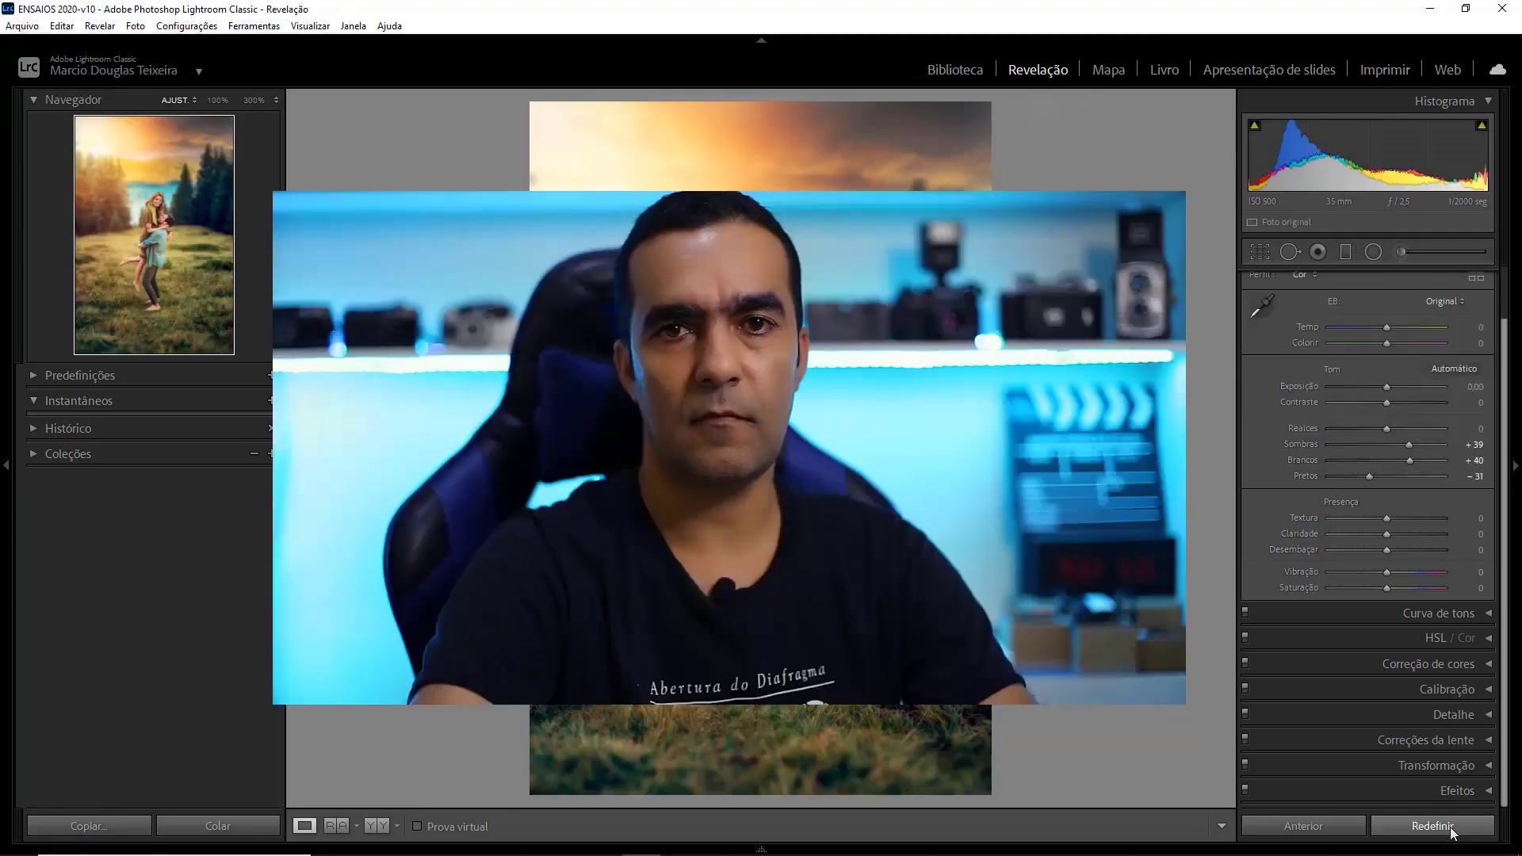